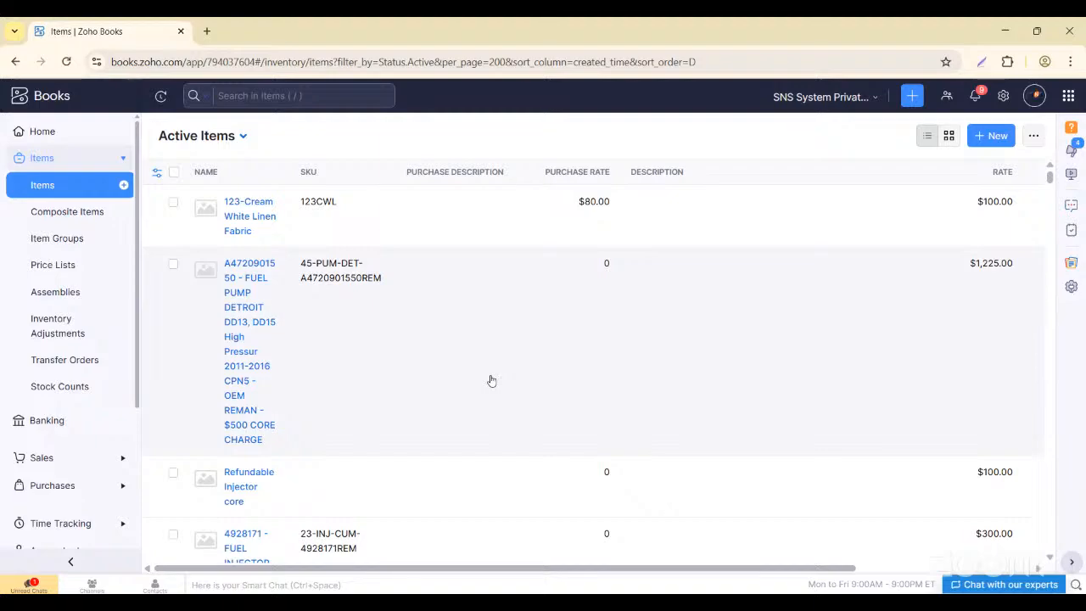
Look over the organization's settings categories and open the Items preferences.
left_click(1003, 96)
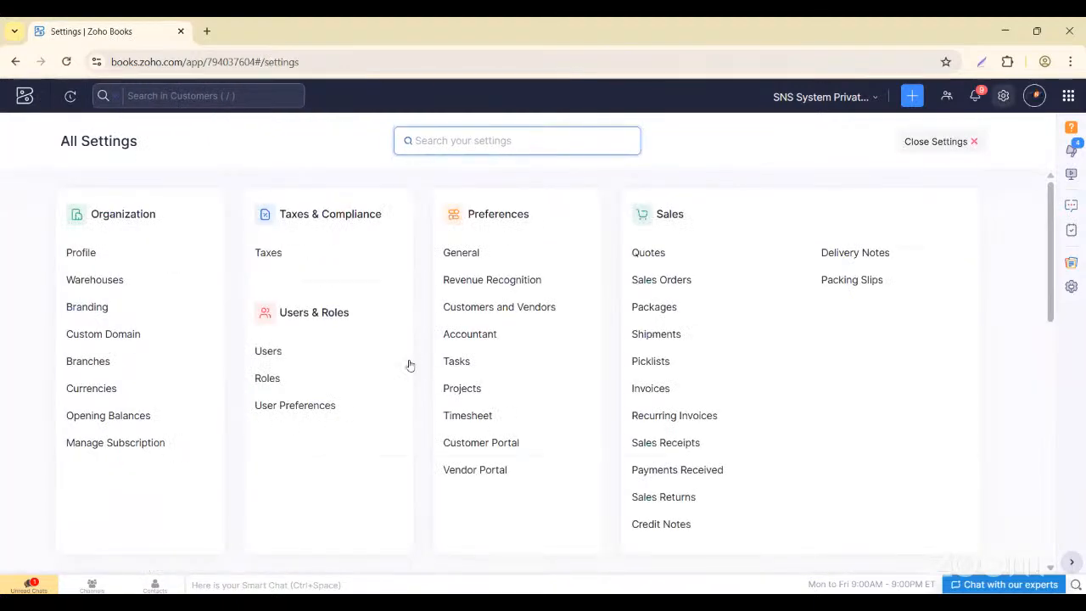
scroll(410, 363, "down", 4)
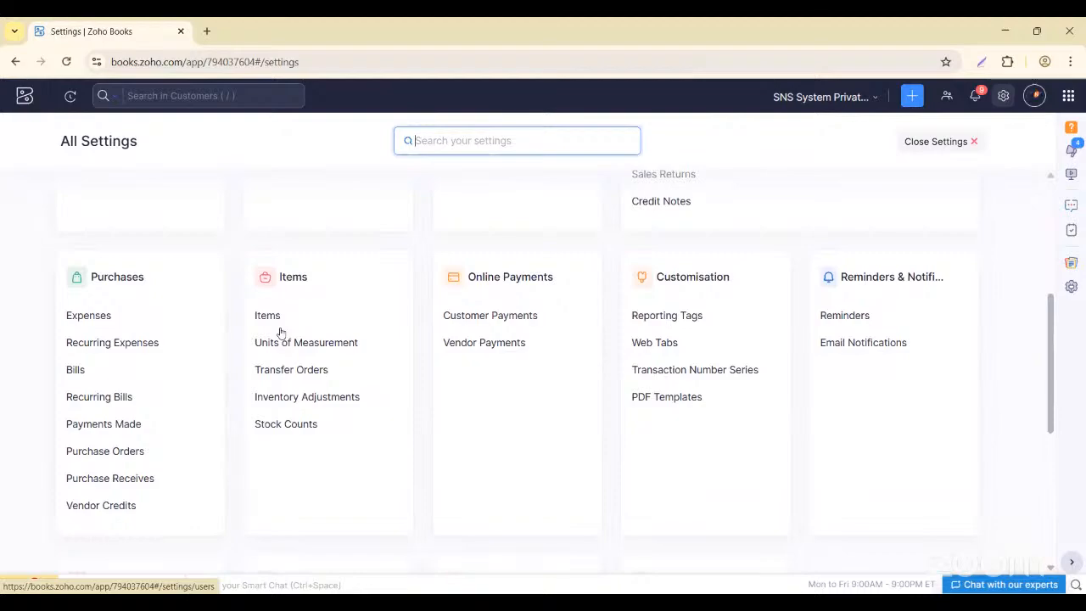
scroll(293, 379, "down", 3)
scroll(294, 379, "up", 3)
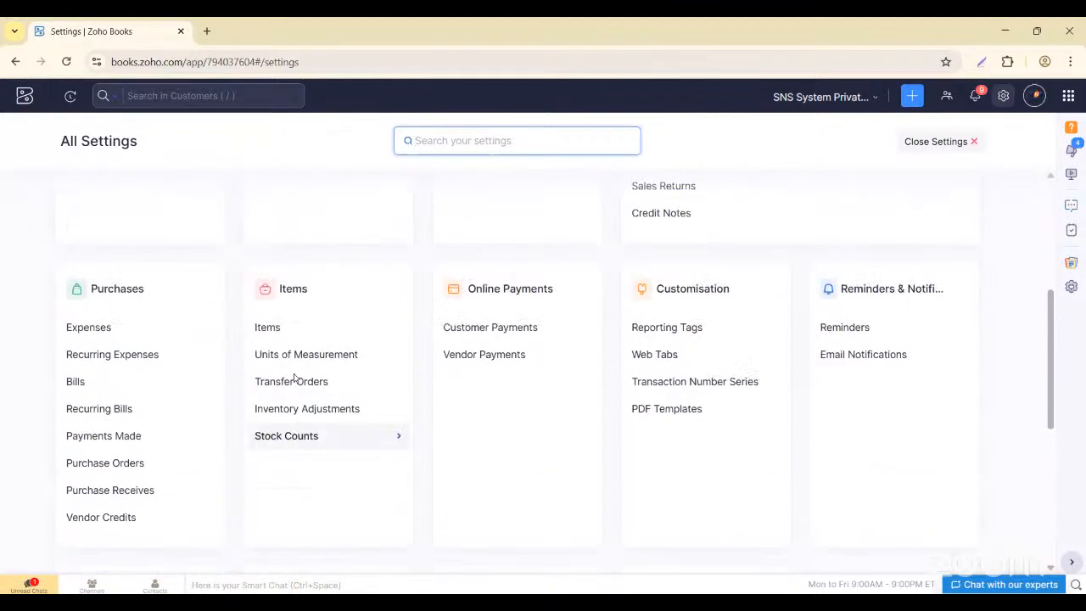
scroll(294, 378, "up", 3)
scroll(294, 379, "up", 1)
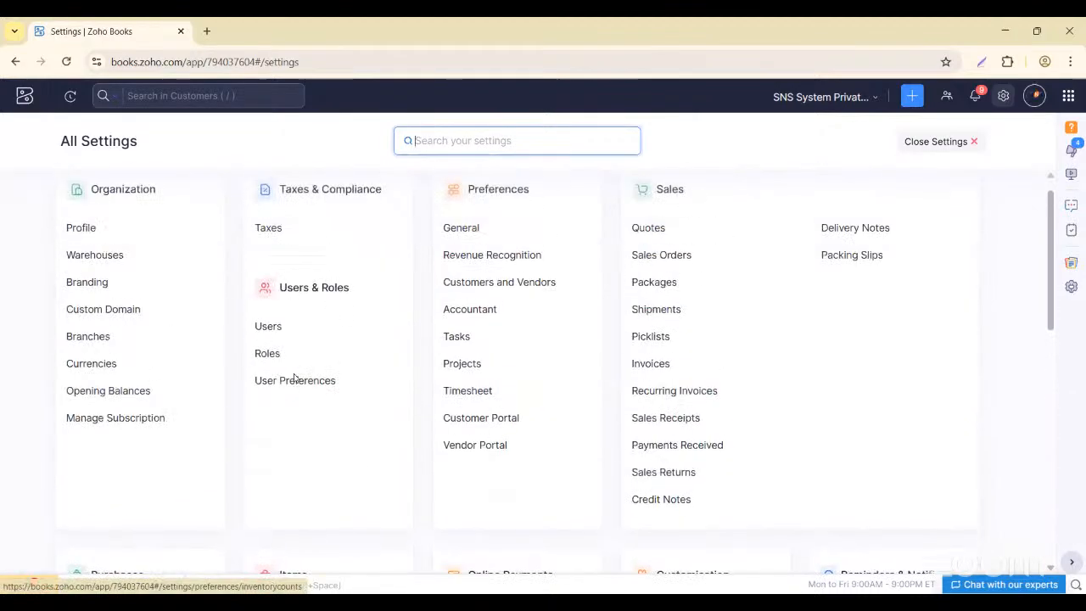
scroll(294, 379, "up", 1)
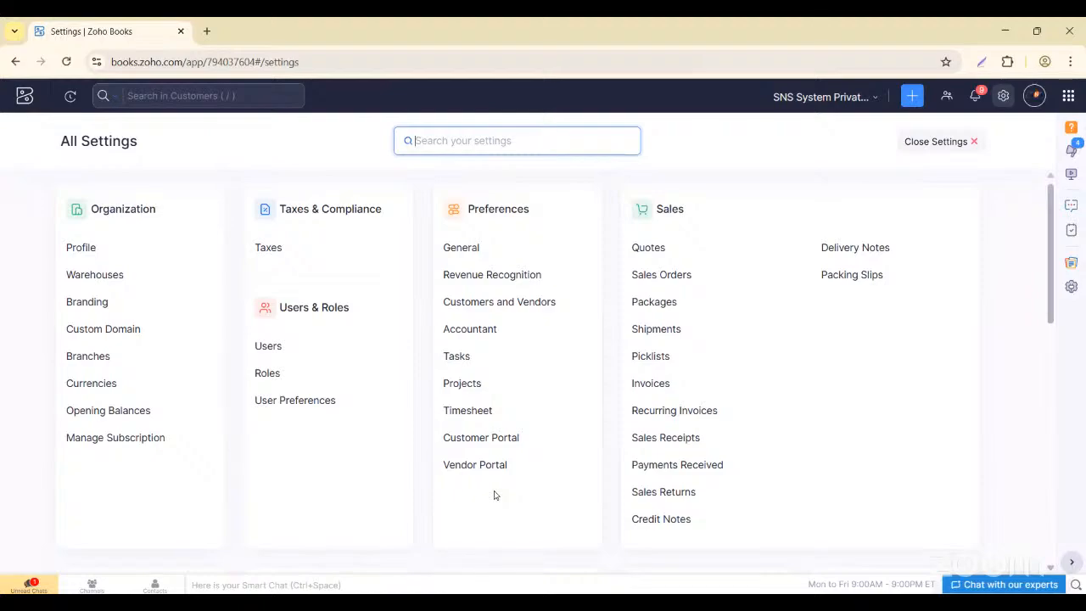
scroll(495, 494, "down", 1)
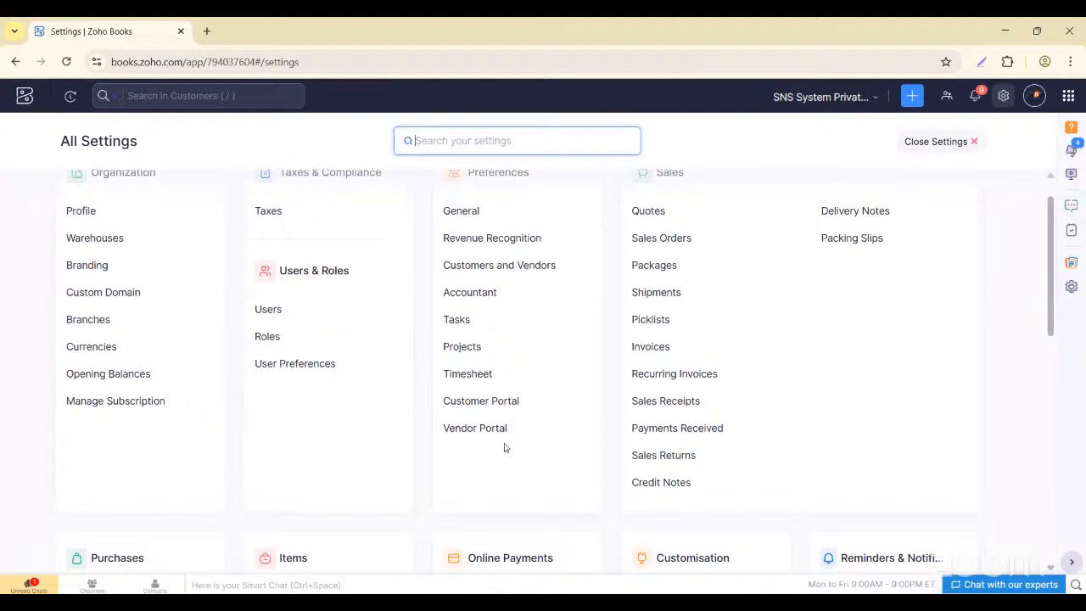
scroll(504, 448, "down", 5)
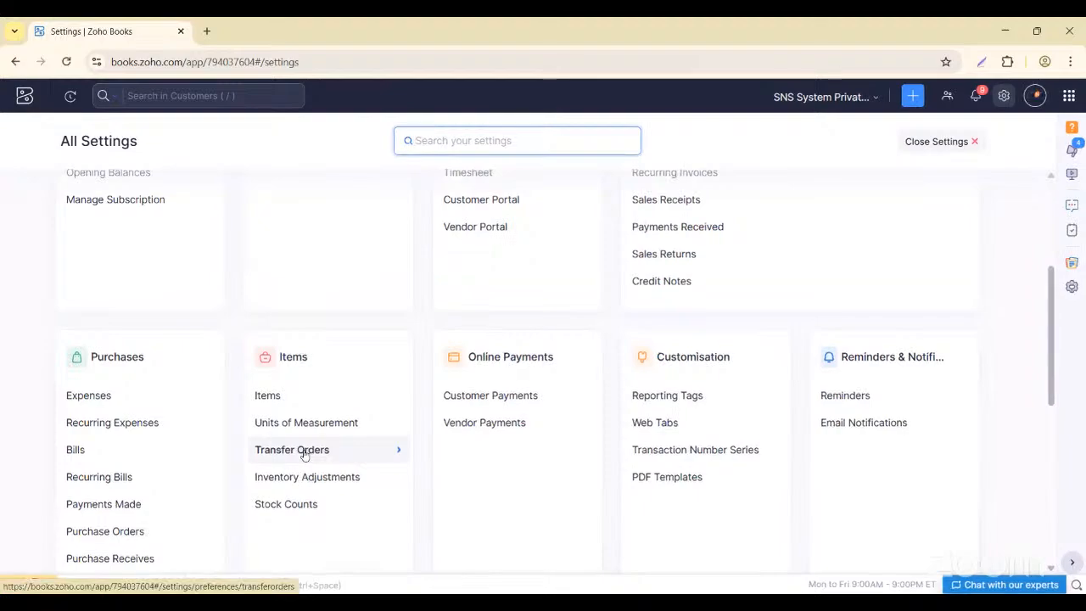
left_click(275, 396)
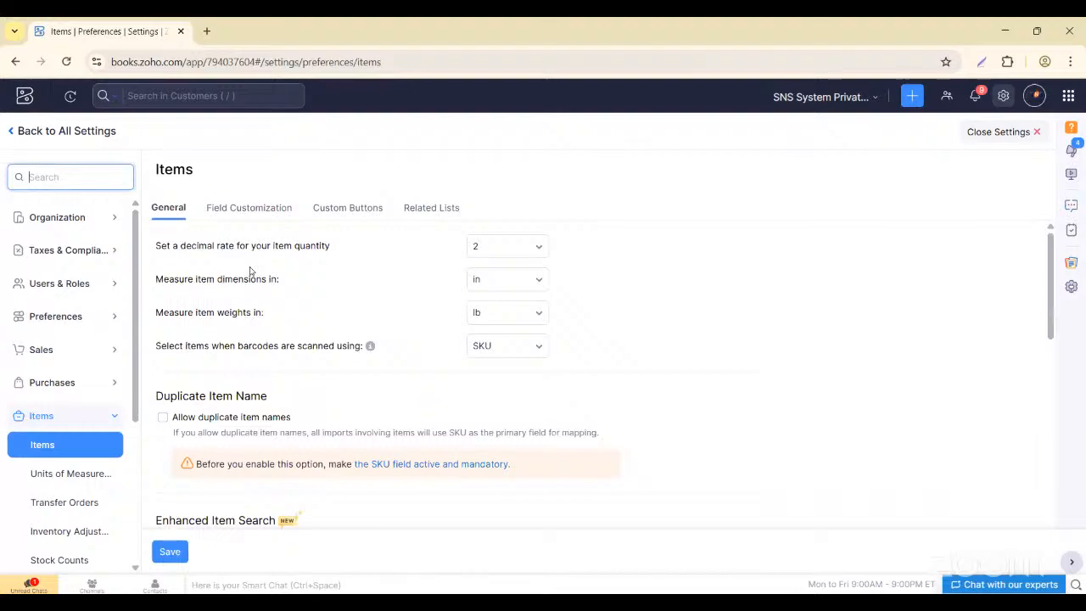
Review the general item preferences, from measurement units and duplicate names through price lists, composite items and inventory tracking.
scroll(250, 272, "down", 1)
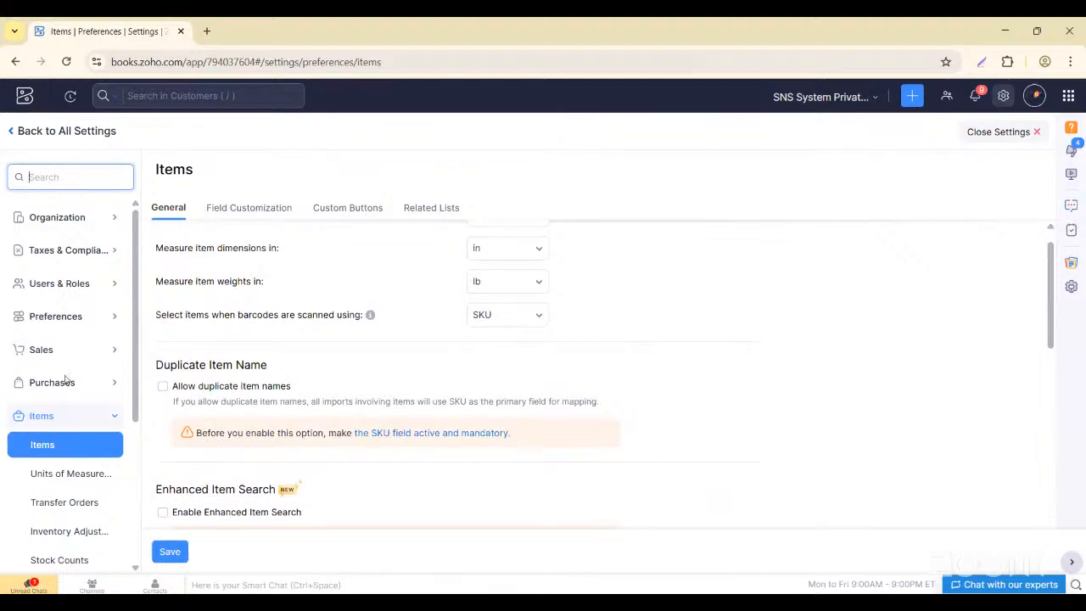
scroll(77, 485, "down", 1)
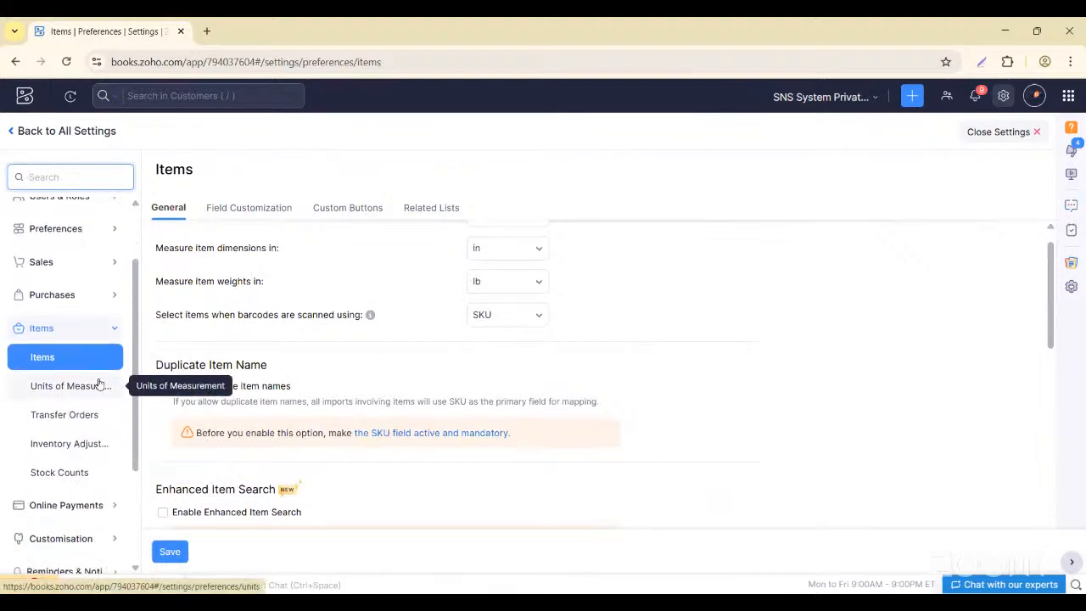
scroll(246, 432, "down", 5)
scroll(246, 431, "down", 3)
scroll(246, 433, "up", 4)
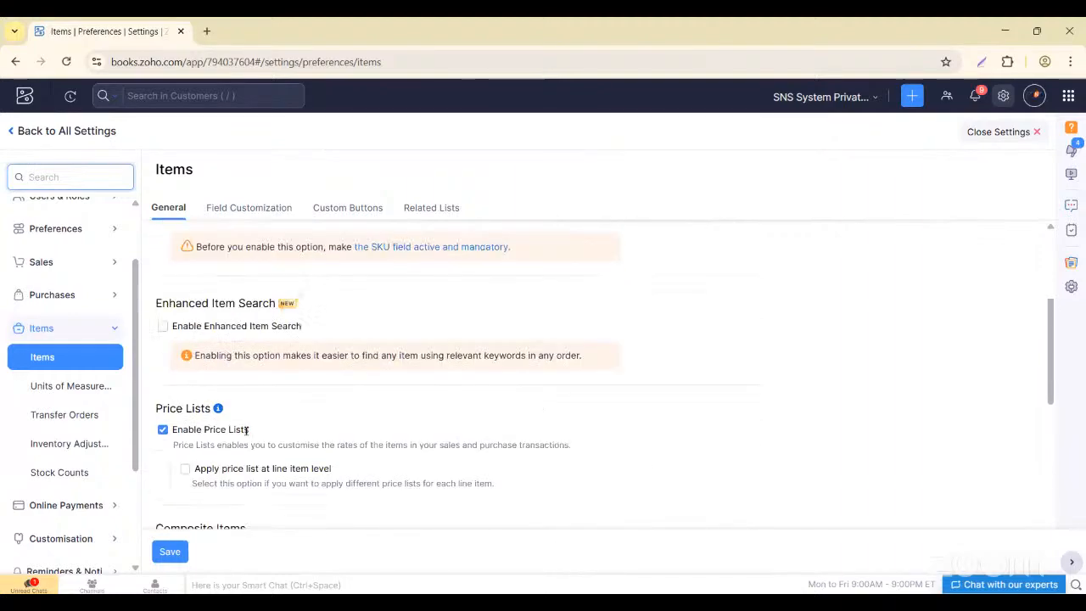
scroll(246, 435, "down", 2)
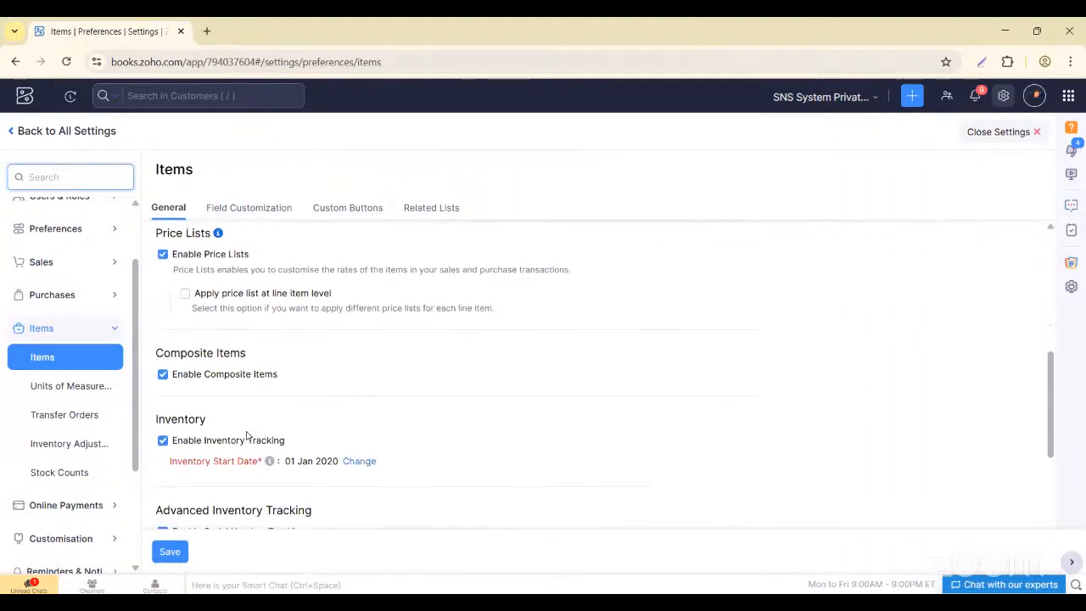
scroll(246, 435, "down", 1)
scroll(246, 435, "up", 5)
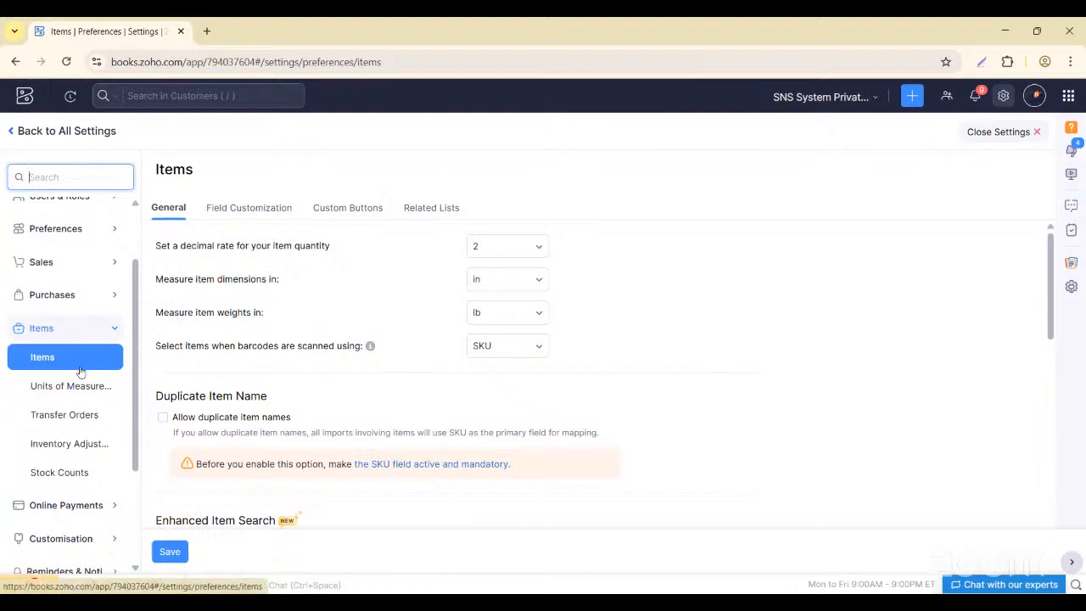
View the field customization page for items and return to the general preferences.
left_click(251, 213)
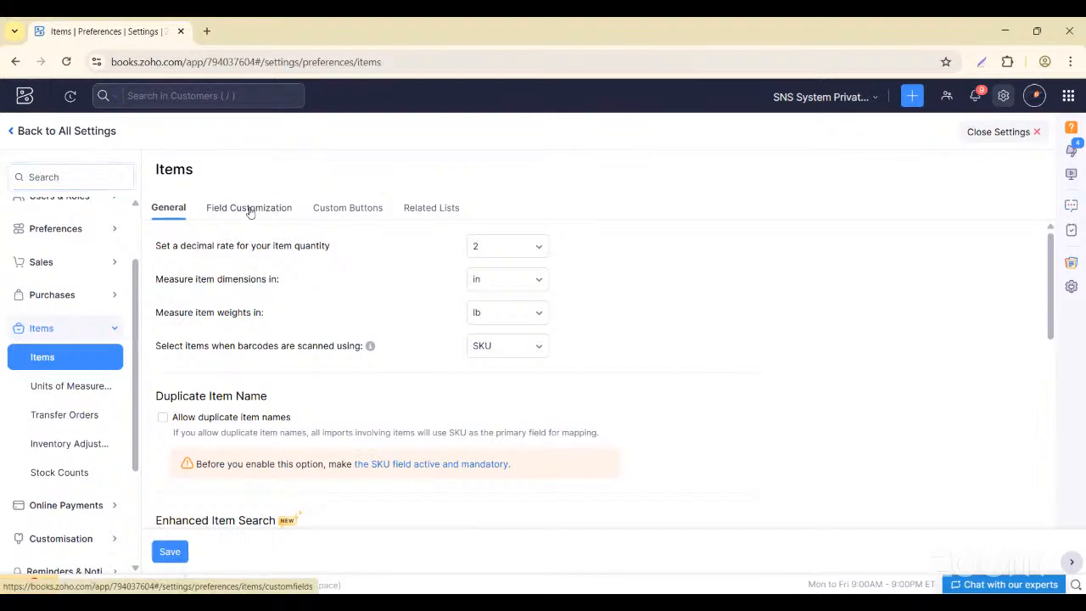
left_click(342, 210)
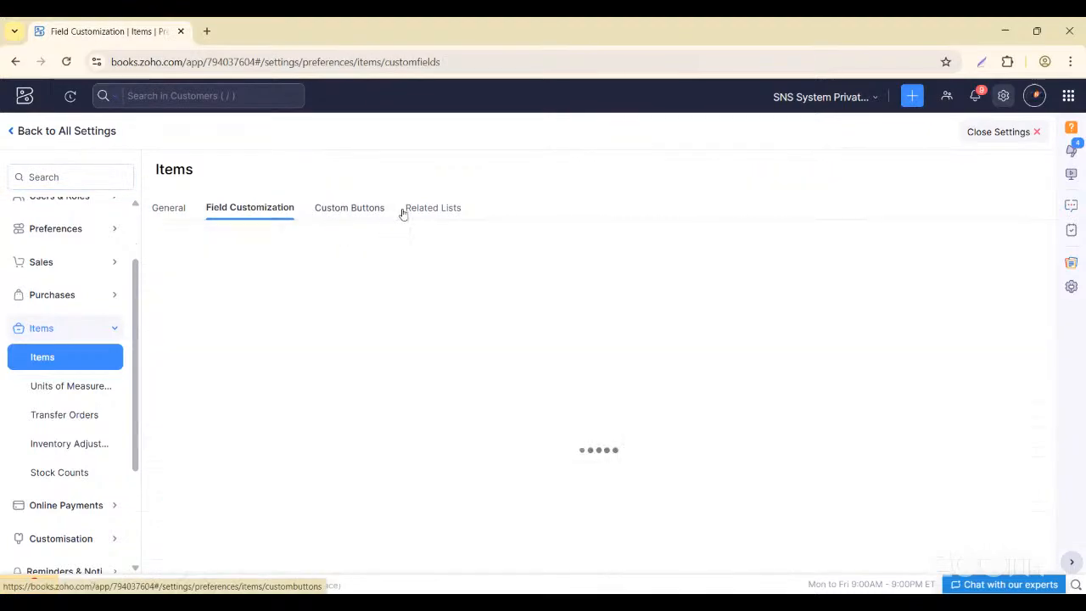
left_click(167, 213)
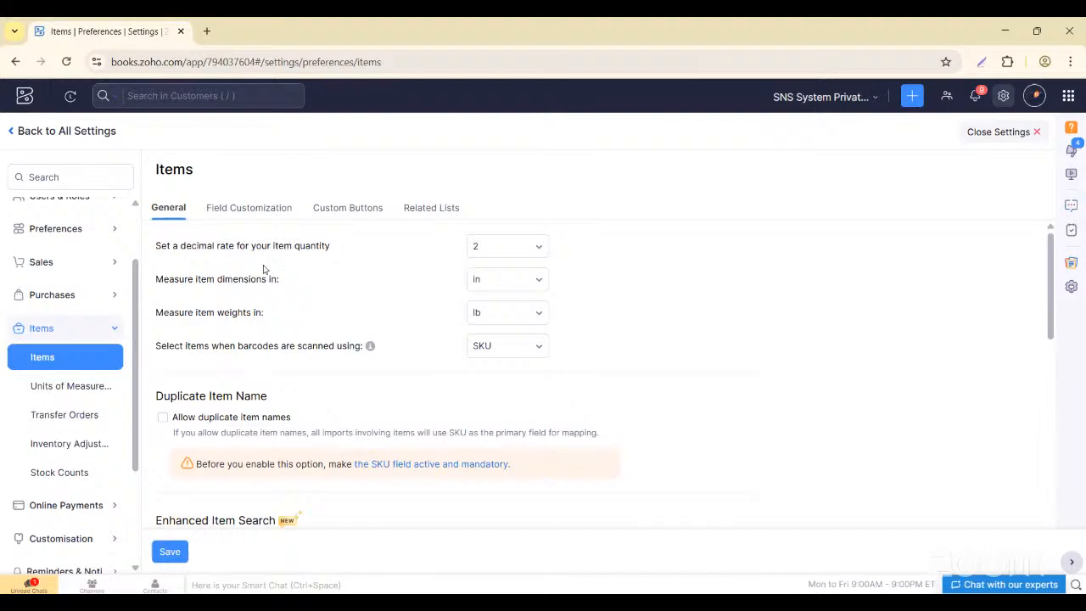
Switch the option allowing duplicate item names on and back off.
scroll(260, 410, "down", 2)
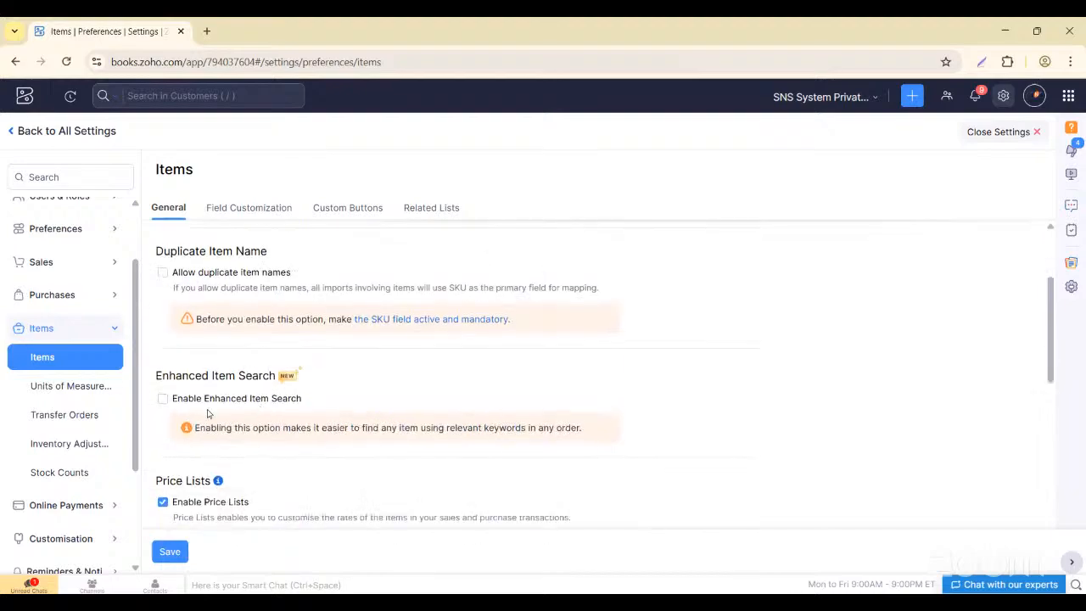
left_click(163, 275)
left_click(164, 276)
Switch inventory tracking off and back on in the general item preferences.
scroll(226, 475, "down", 2)
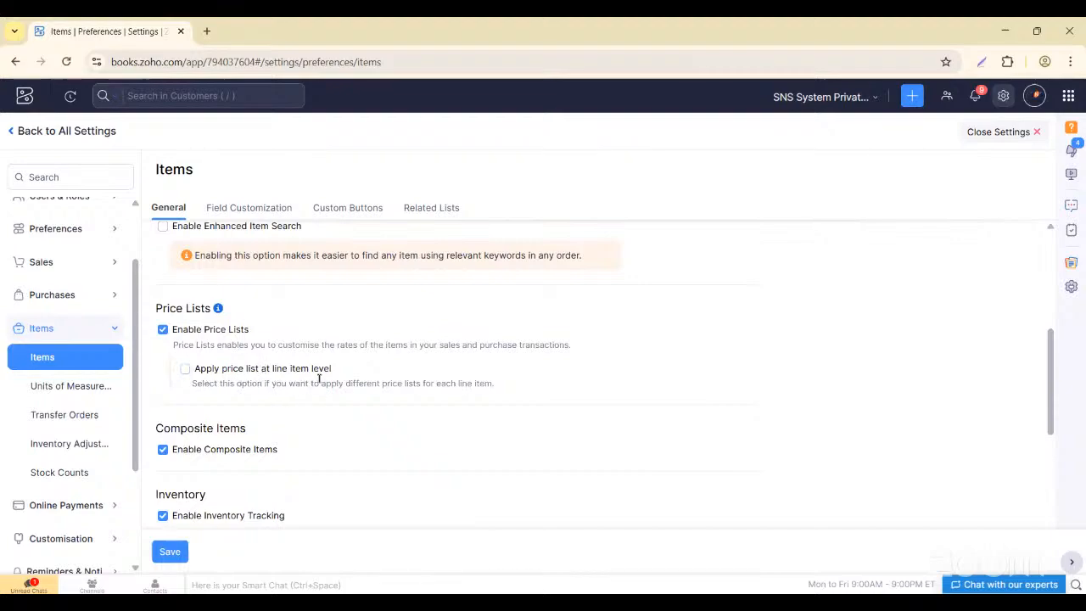
scroll(237, 462, "down", 1)
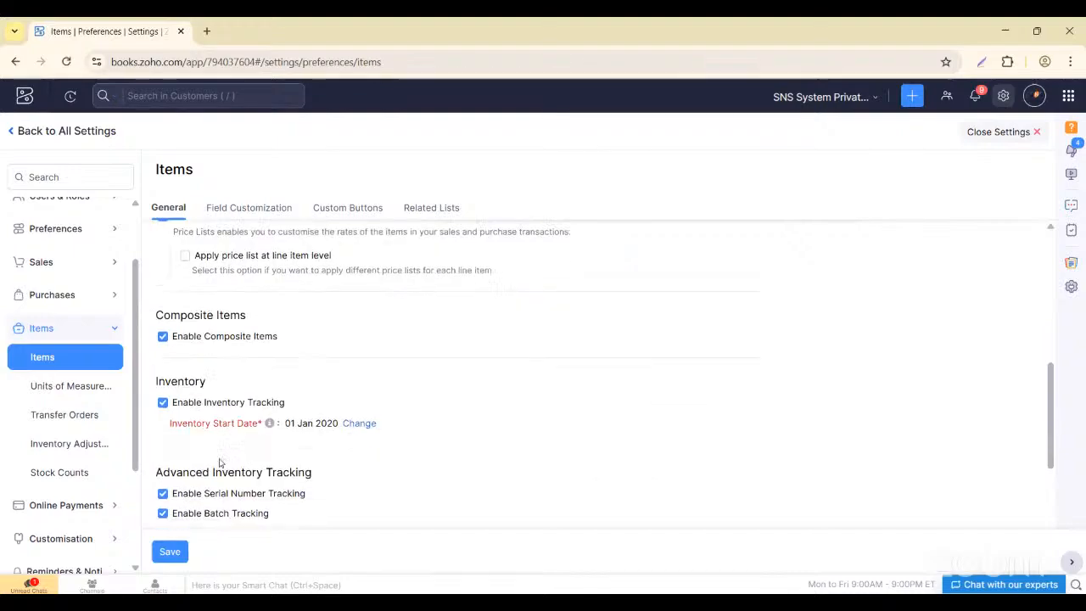
left_click(163, 404)
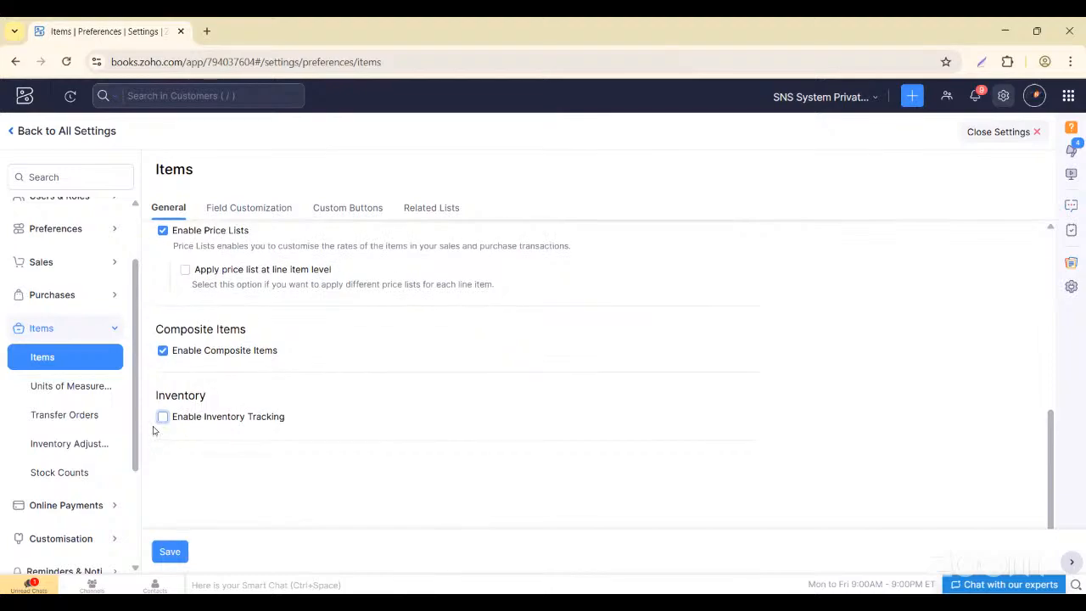
left_click(163, 417)
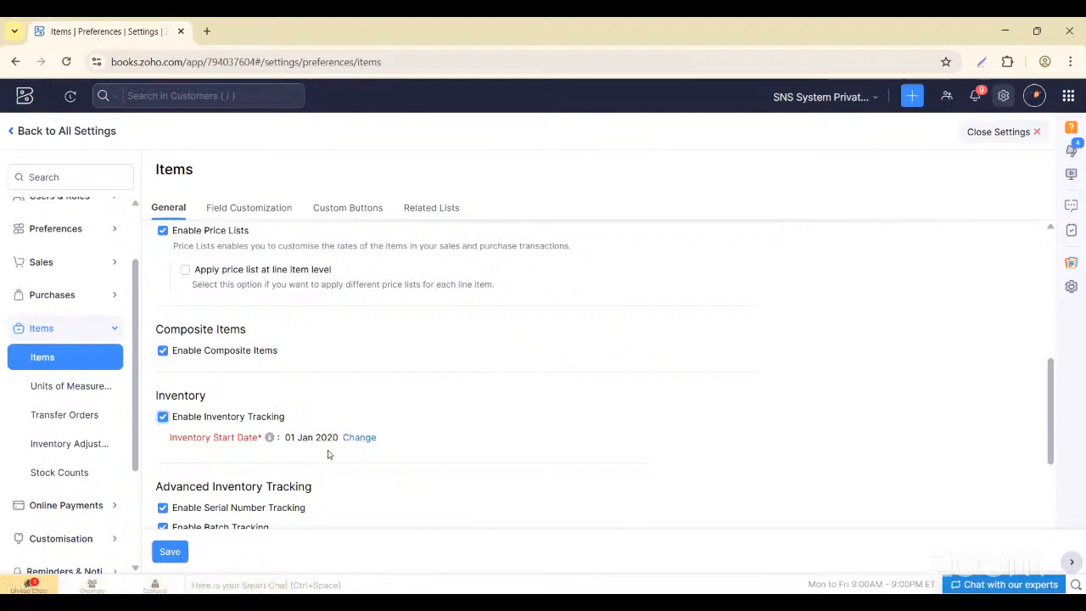
Examine the serial number, batch tracking, stock warning, reorder notification and landed cost options for items.
scroll(329, 455, "down", 2)
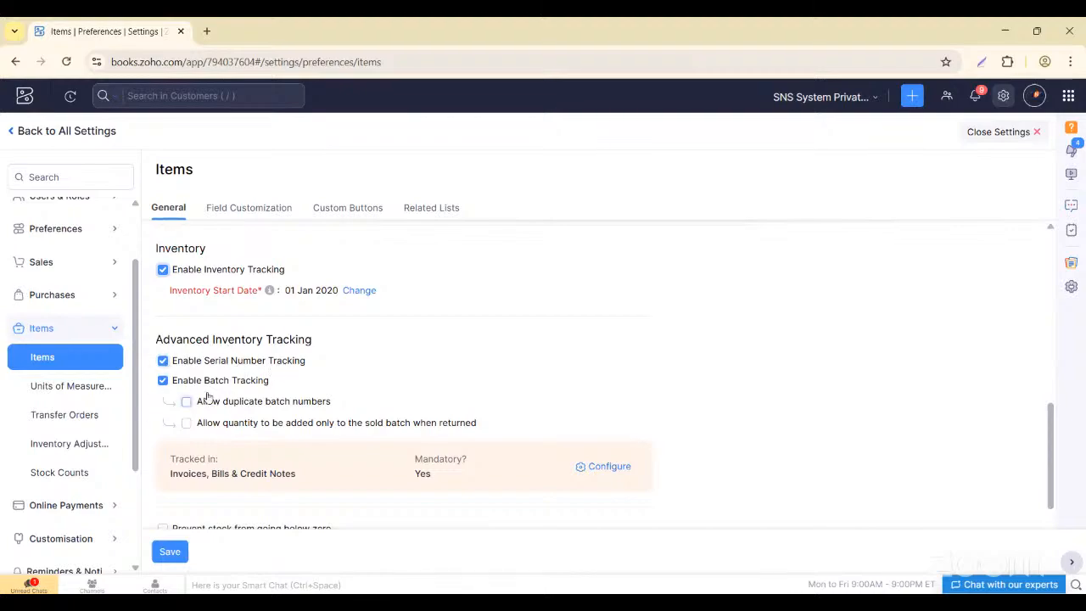
scroll(244, 443, "down", 2)
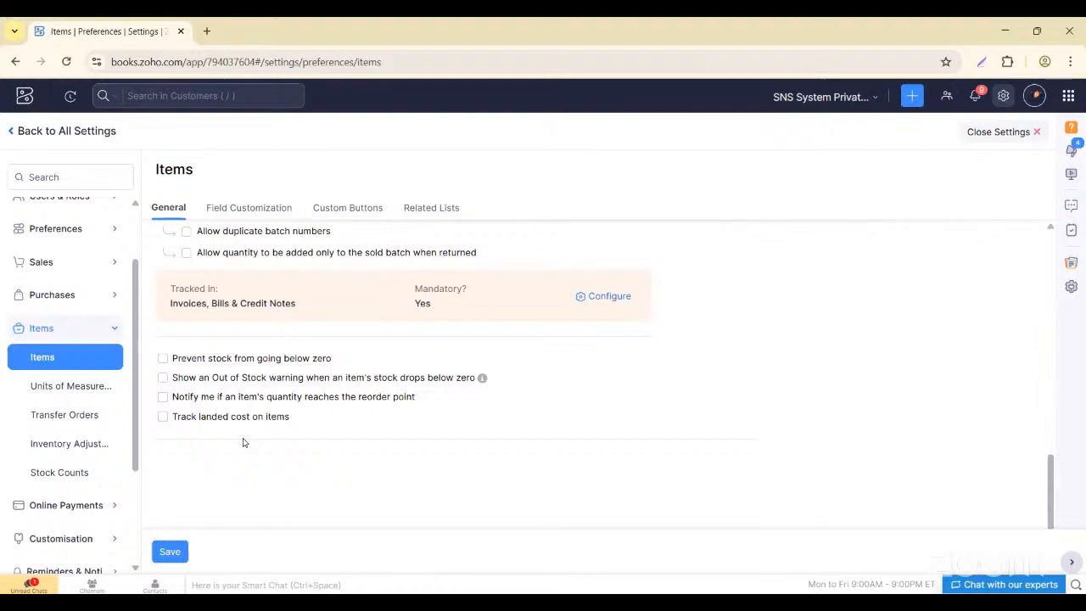
scroll(244, 442, "up", 2)
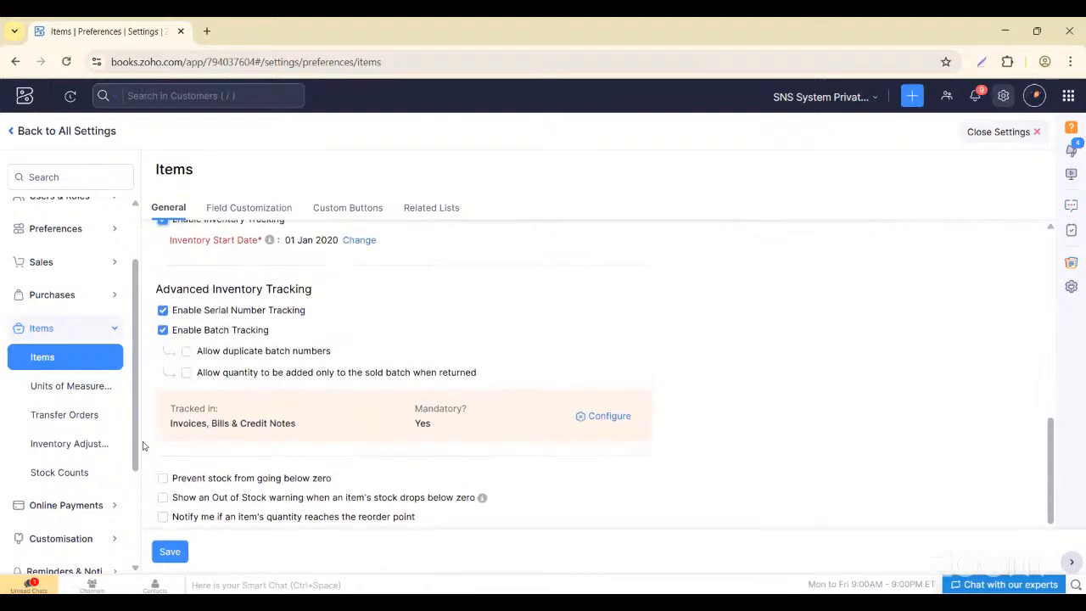
Review the Units of Measurement, Transfer Orders, Inventory Adjustments and Stock Counts preferences, and close the settings.
left_click(87, 386)
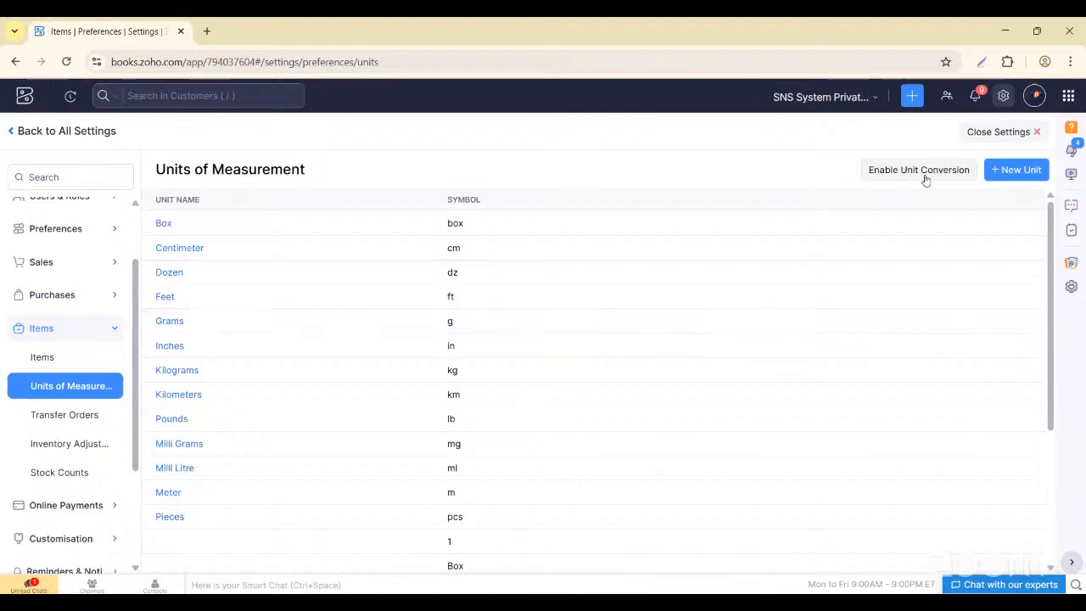
left_click(54, 417)
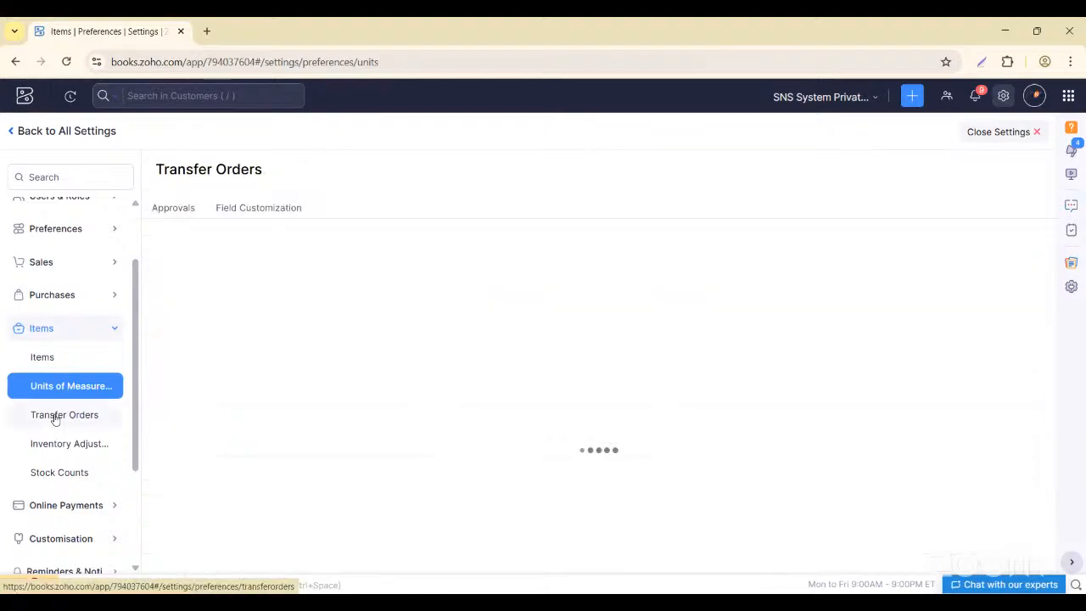
left_click(69, 447)
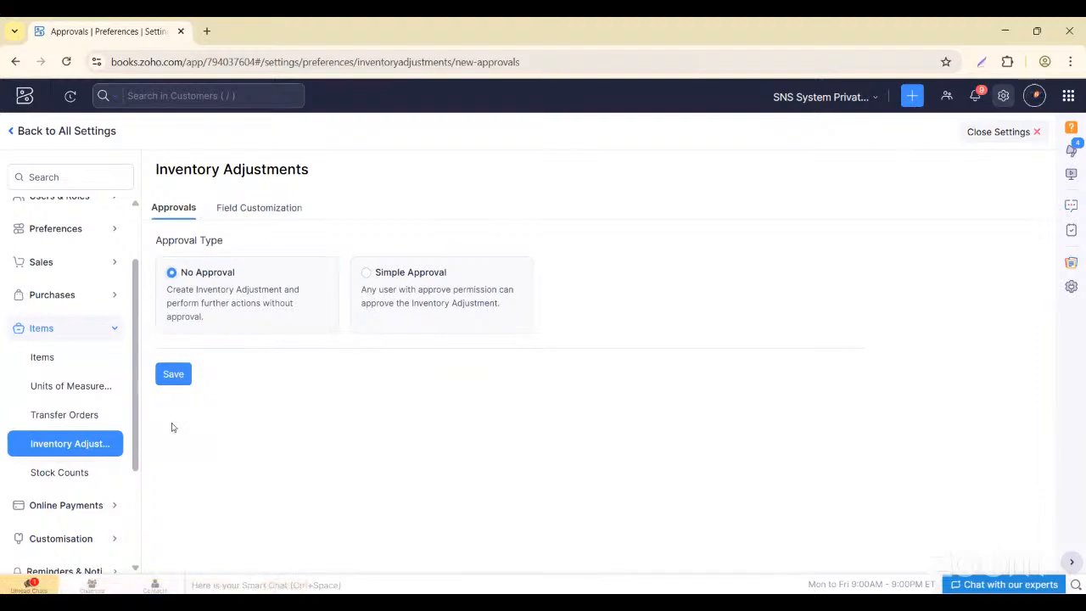
left_click(61, 476)
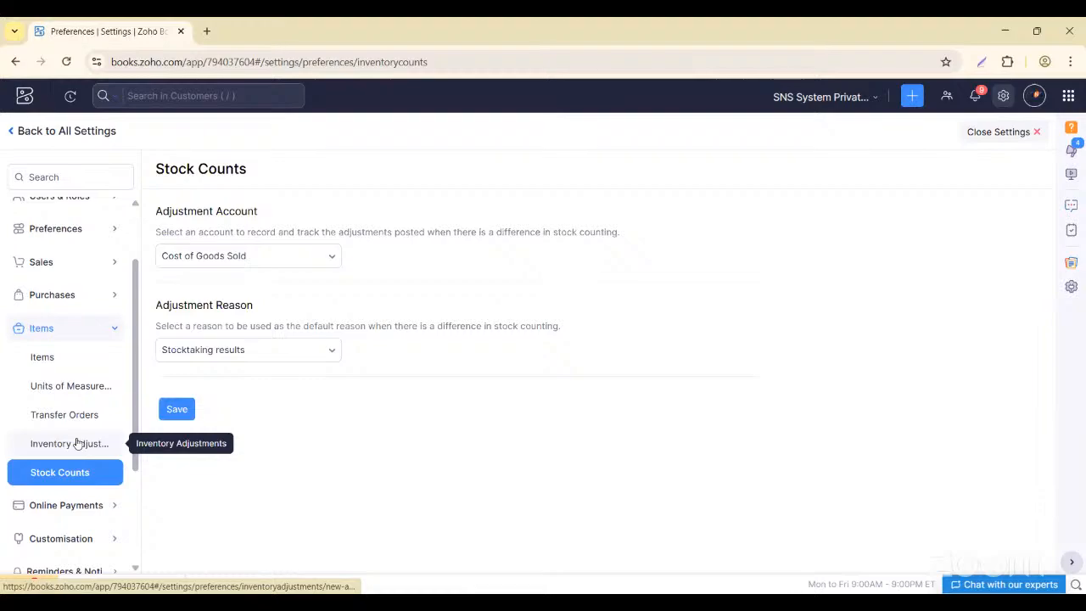
left_click(76, 443)
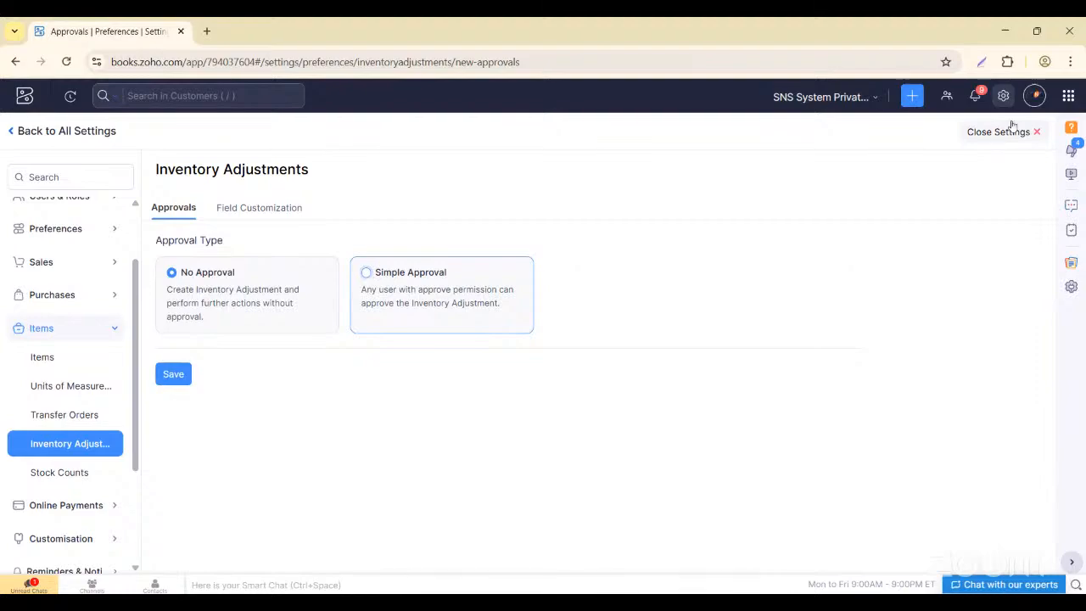
left_click(1035, 131)
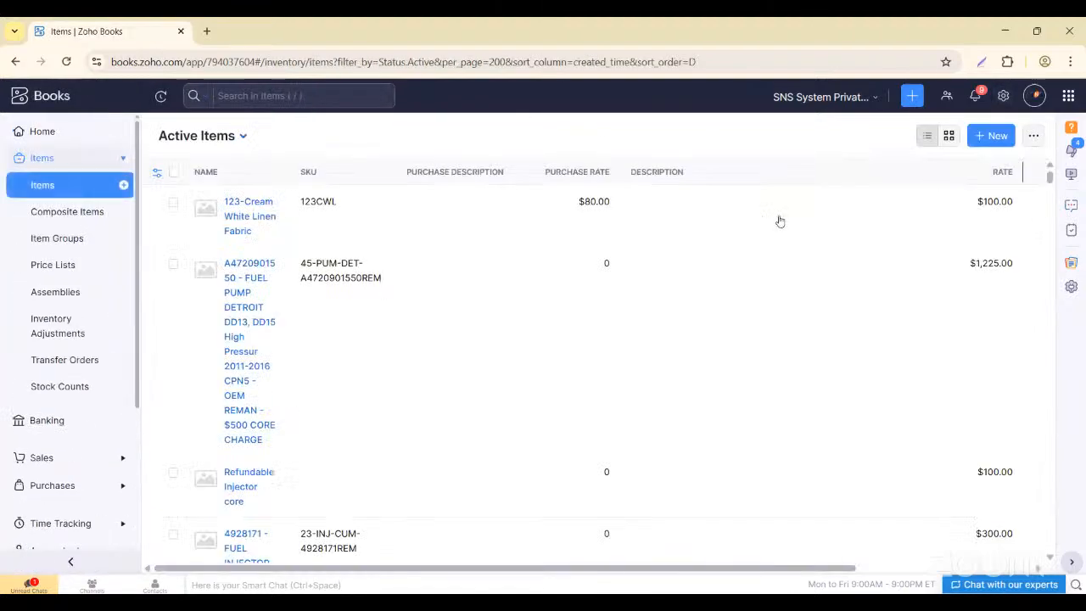
Look over the categories on the All Settings page and open the list of users.
left_click(1003, 95)
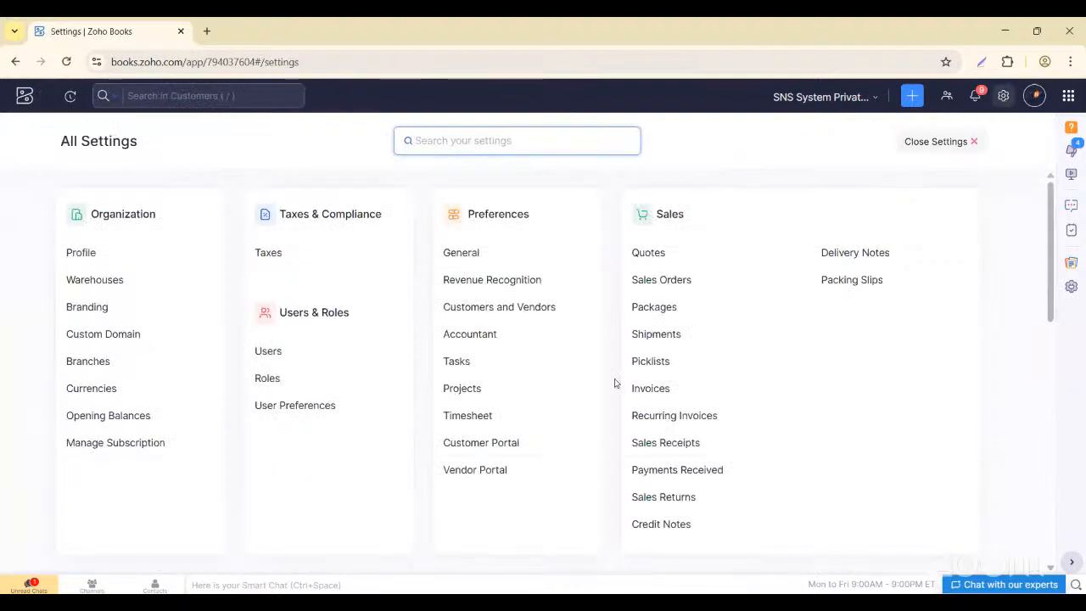
scroll(615, 383, "down", 10)
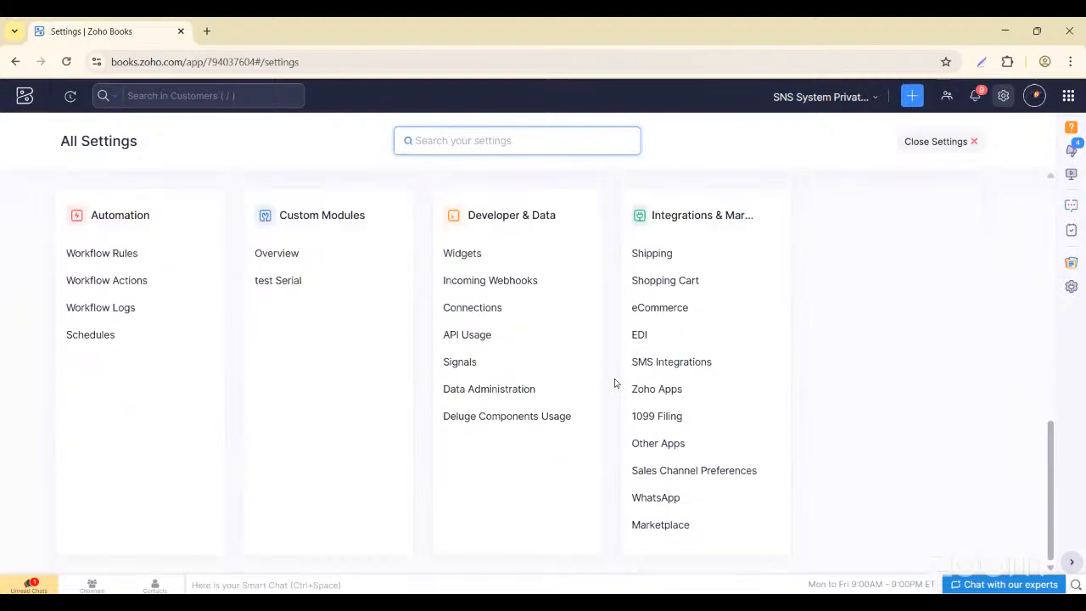
scroll(616, 384, "up", 10)
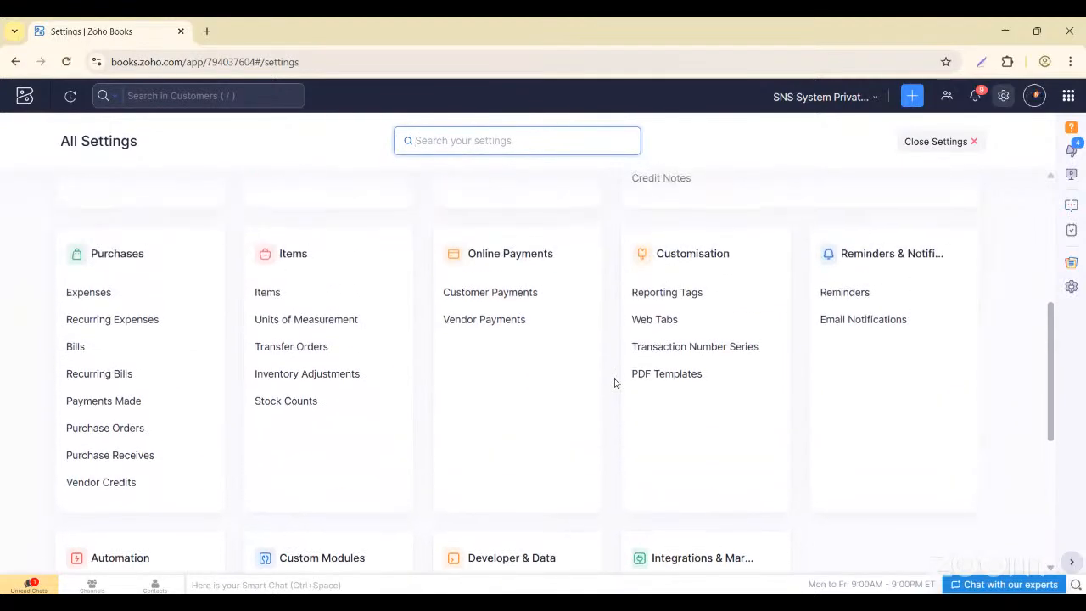
scroll(615, 384, "up", 2)
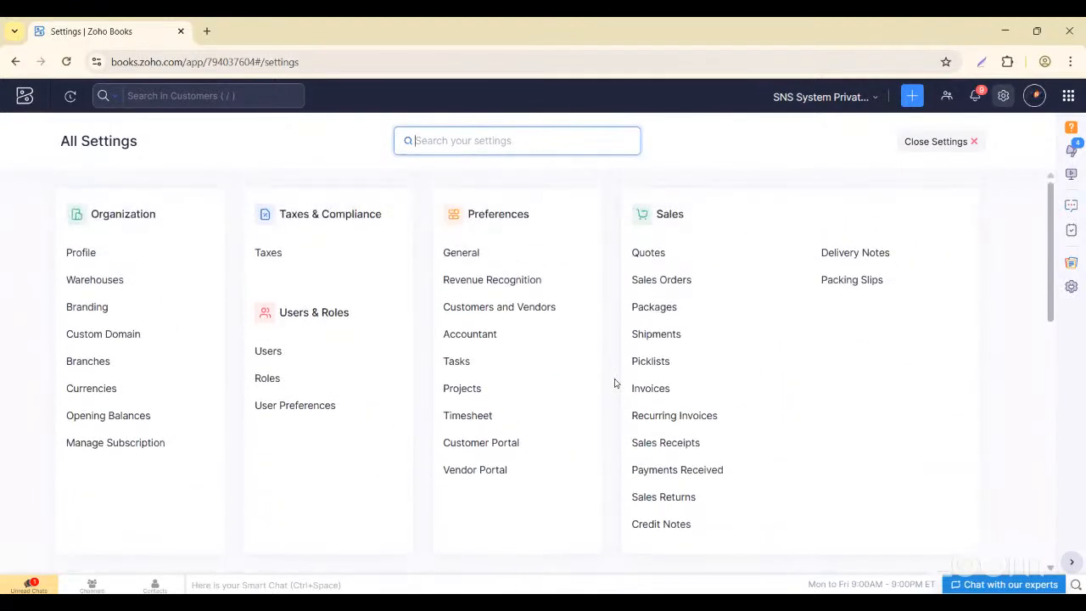
scroll(616, 383, "down", 1)
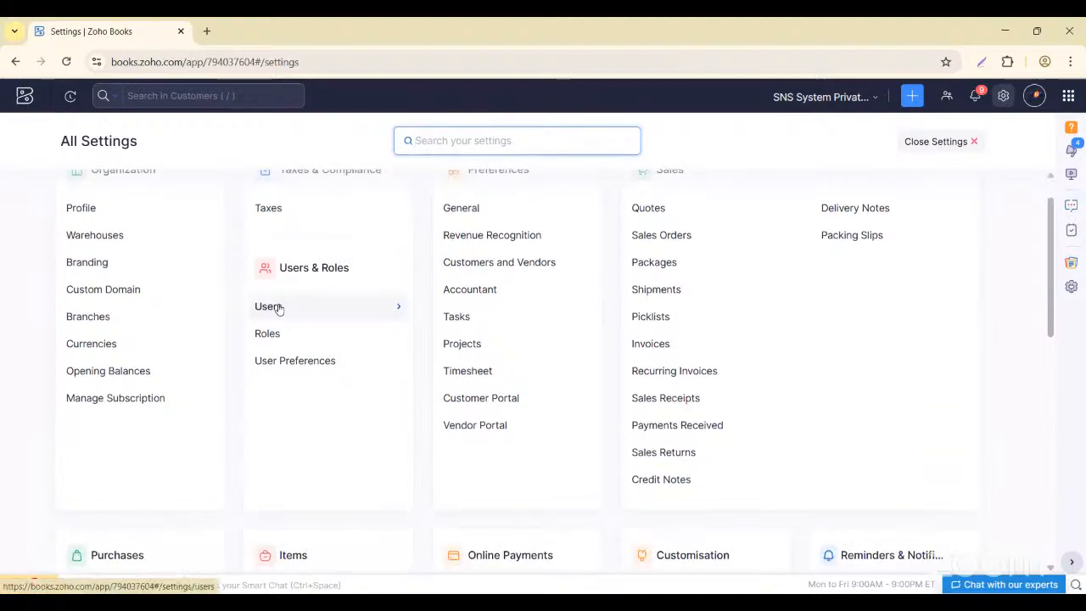
left_click(270, 306)
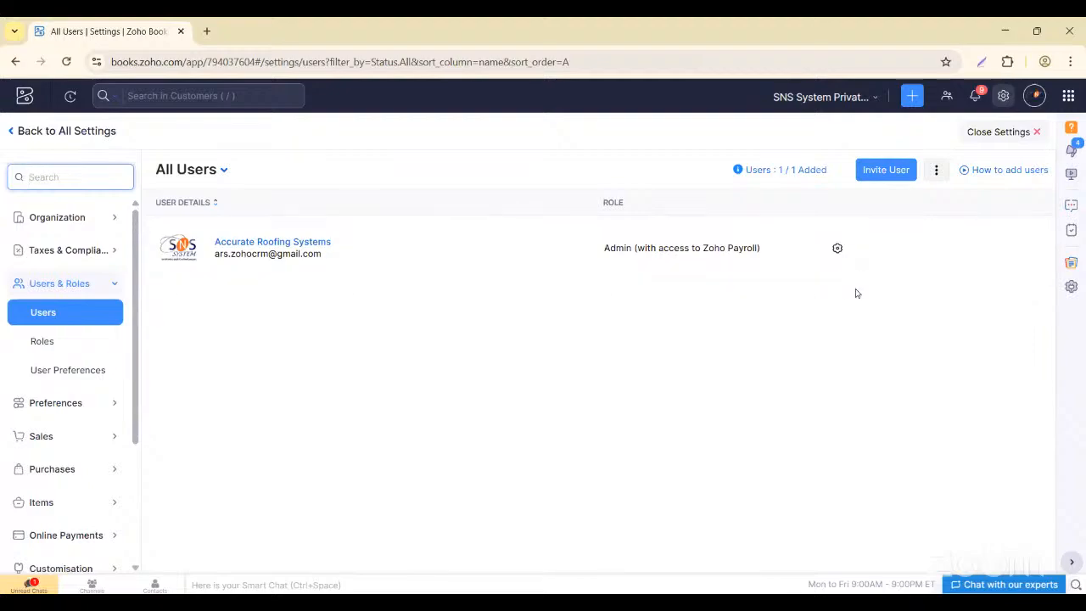
View the user invitation form for Books in the Zoho One admin panel, and close it without assigning anyone.
left_click(898, 171)
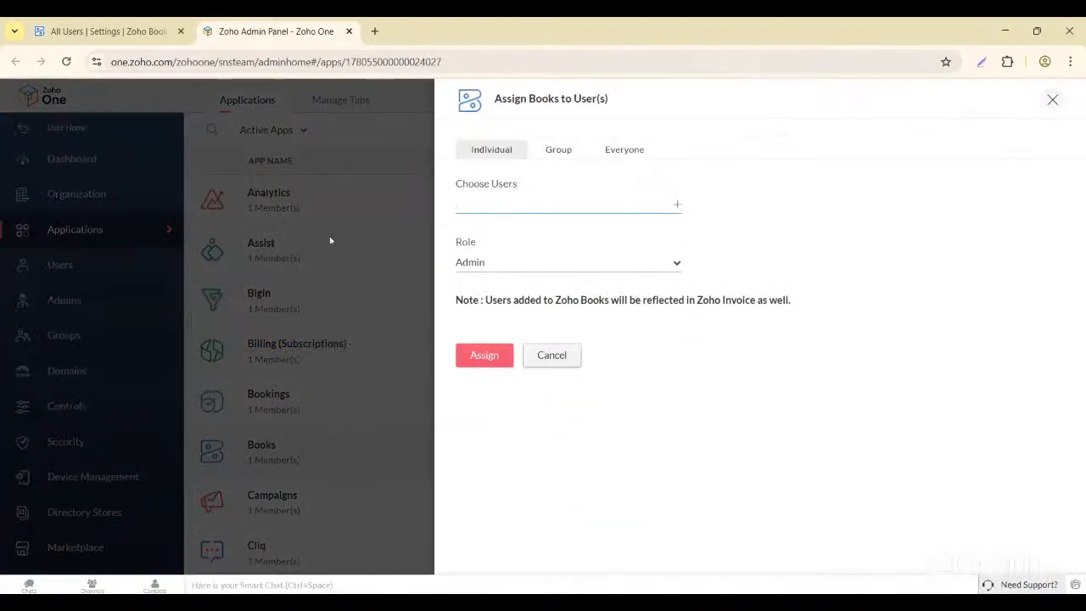
left_click(106, 26)
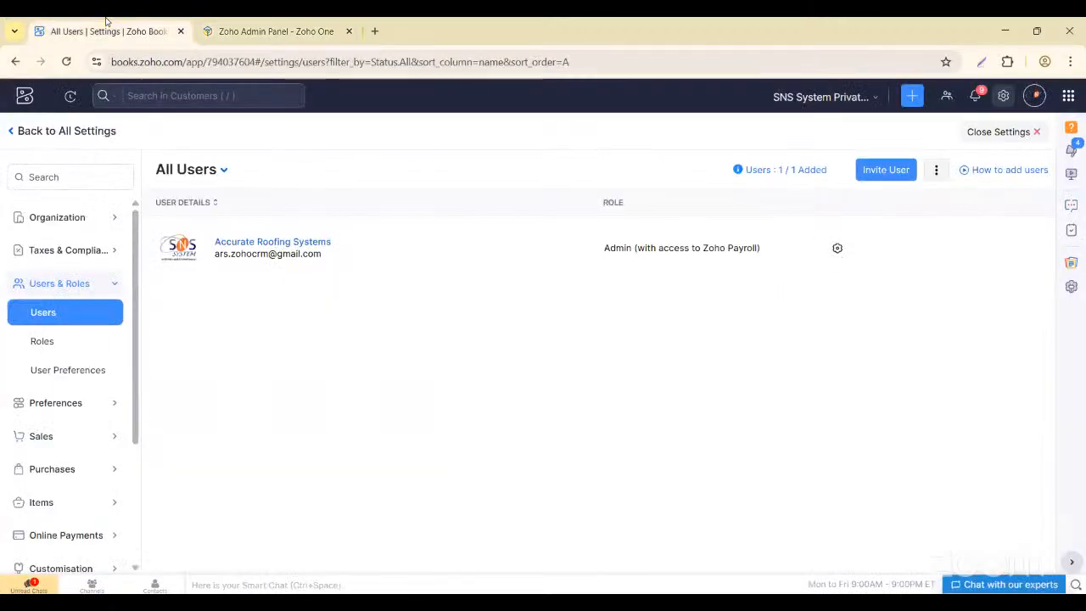
left_click(347, 32)
Start a new user role and name it "Inventory Mnager".
left_click(52, 342)
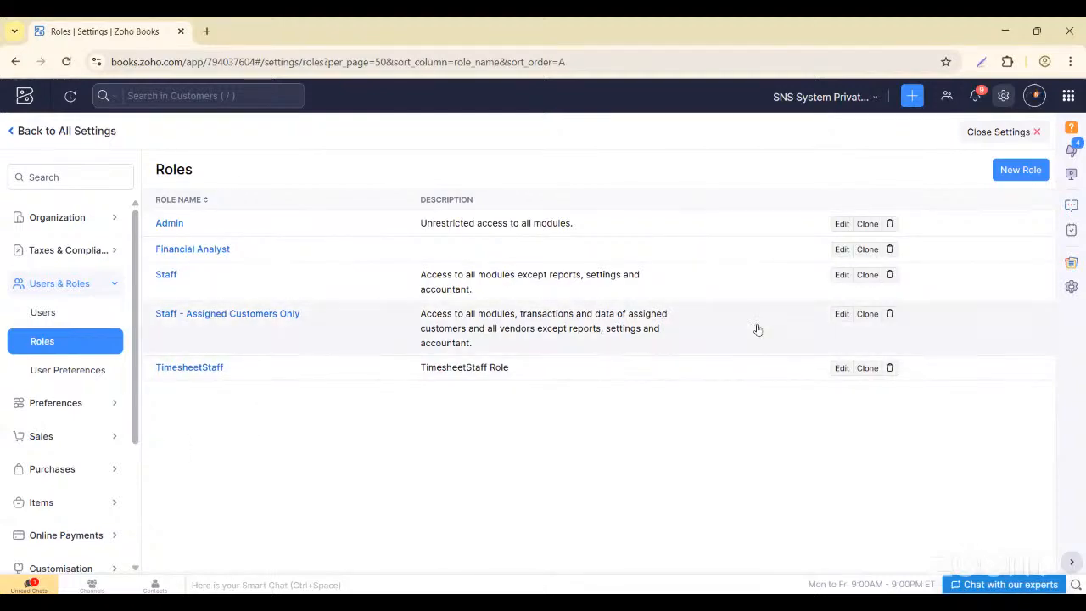
left_click(1035, 170)
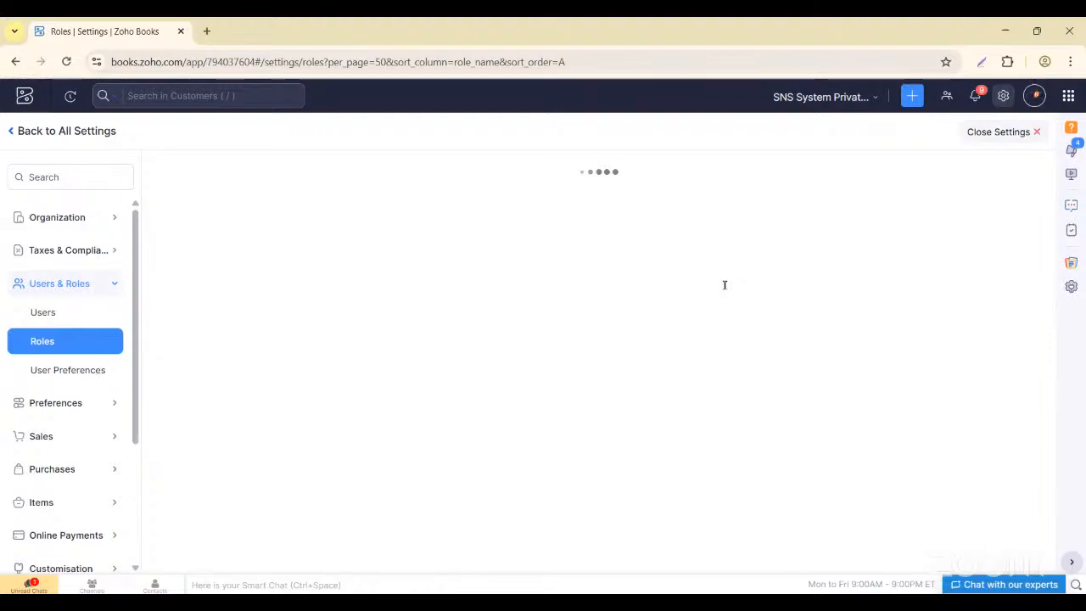
type("inv")
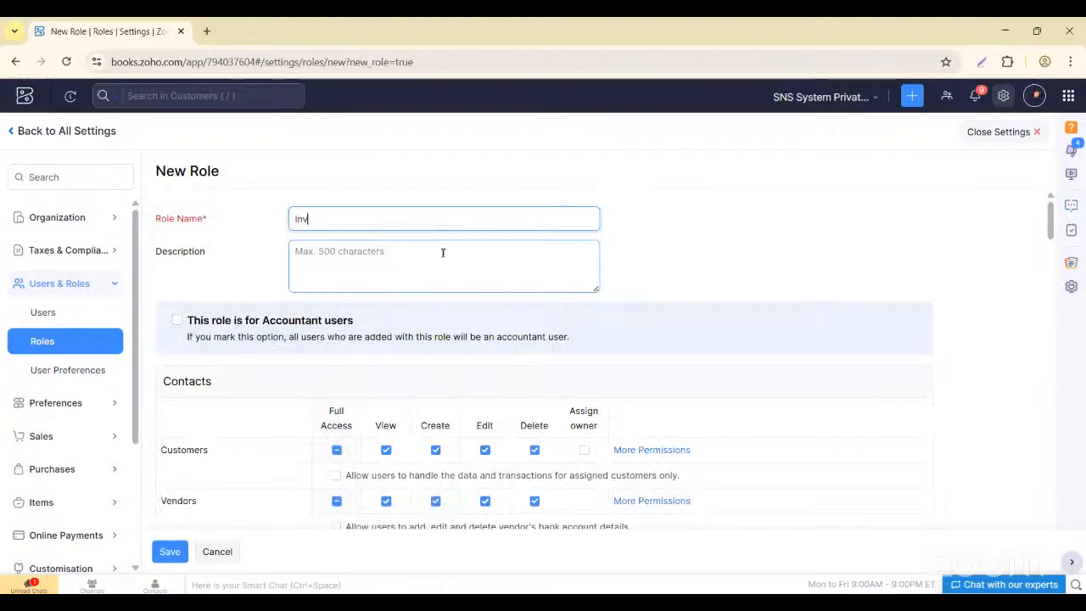
type("entory Mn")
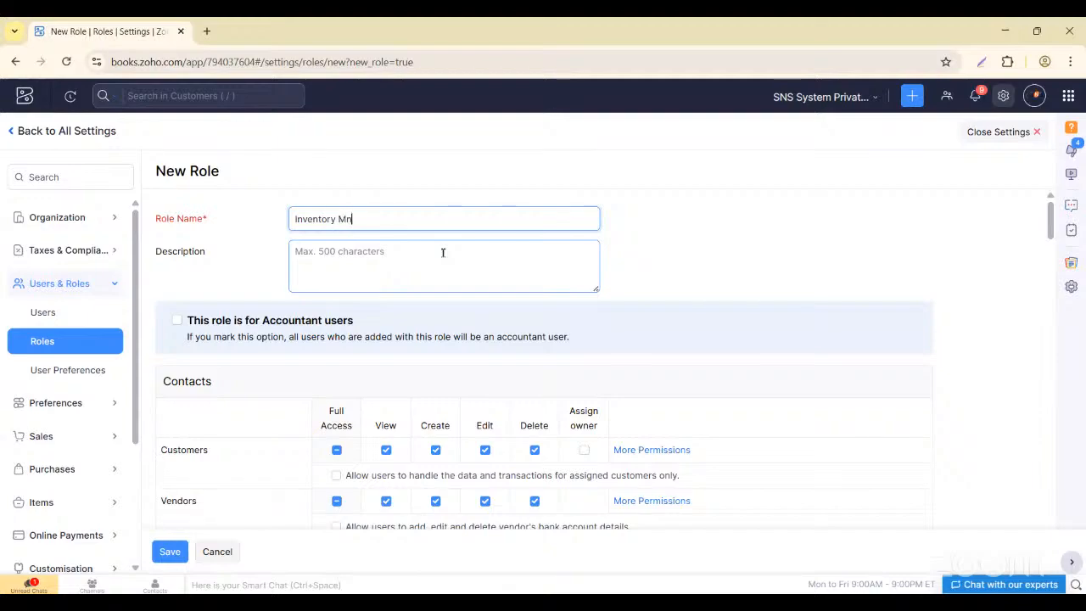
type("ager")
Give the role full access to Customers, Composite Items, Warehouses, Transfer Orders and Stock Counting.
scroll(404, 413, "down", 1)
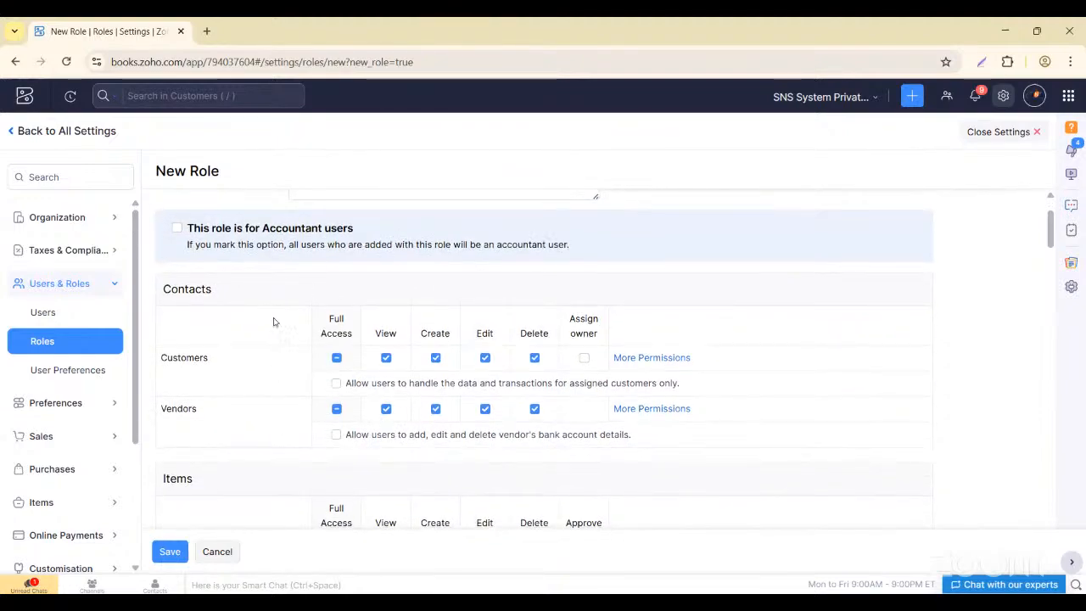
left_click(336, 357)
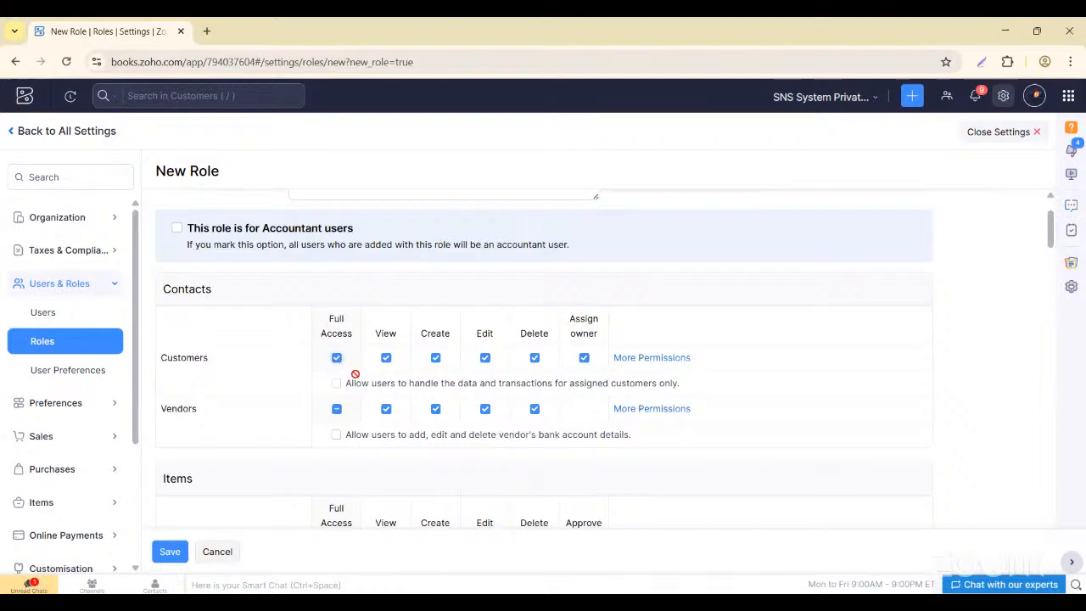
scroll(361, 438, "down", 3)
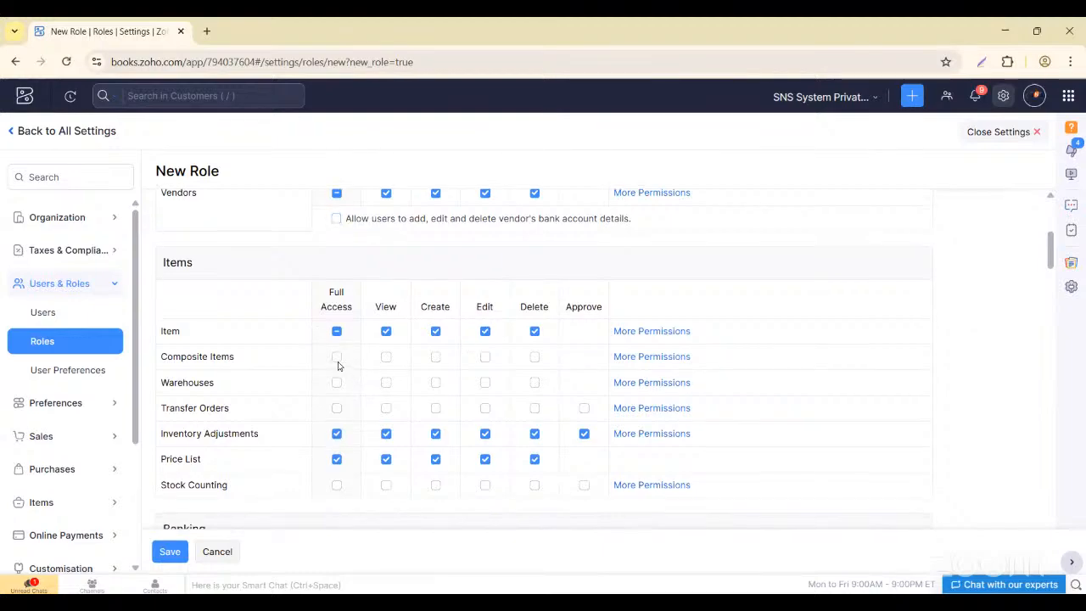
left_click(336, 357)
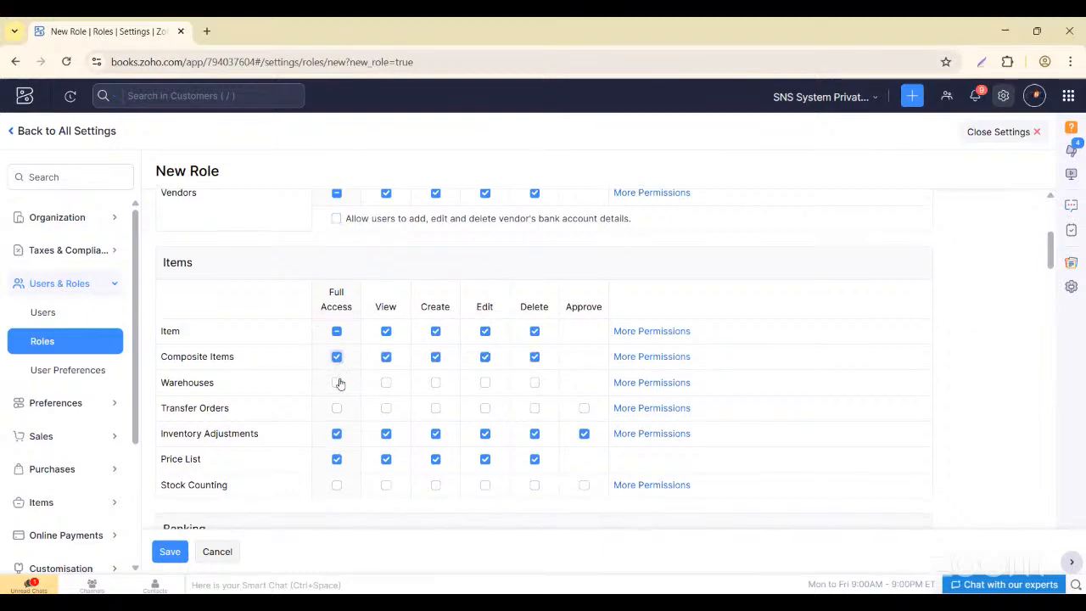
left_click(337, 383)
left_click(337, 409)
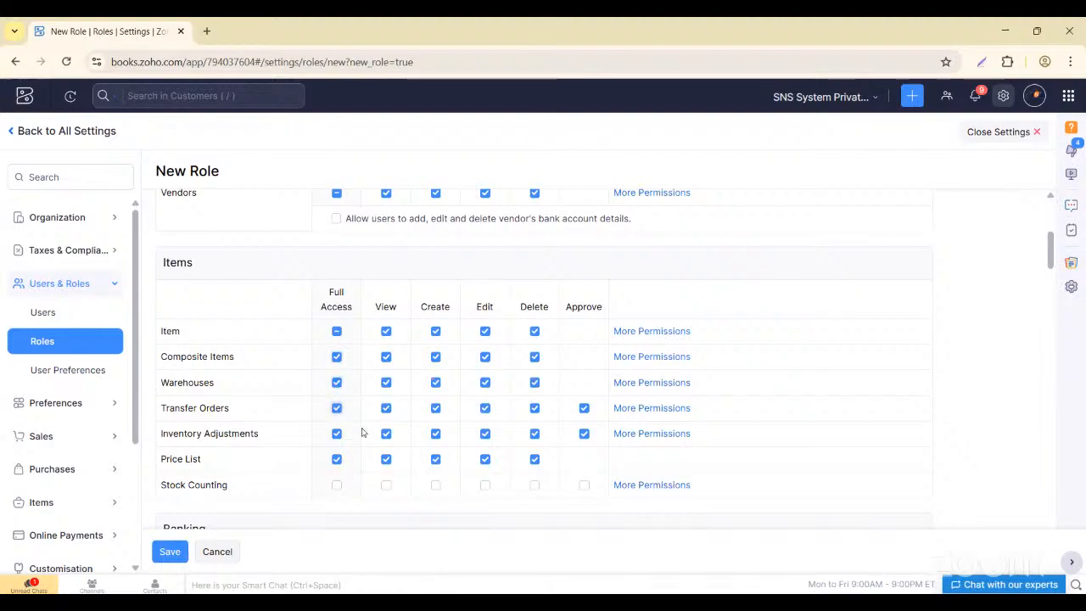
left_click(337, 485)
Remove all Banking, Invoices, Customer Payments and Quotes permissions from the role.
scroll(336, 488, "down", 2)
scroll(336, 490, "down", 1)
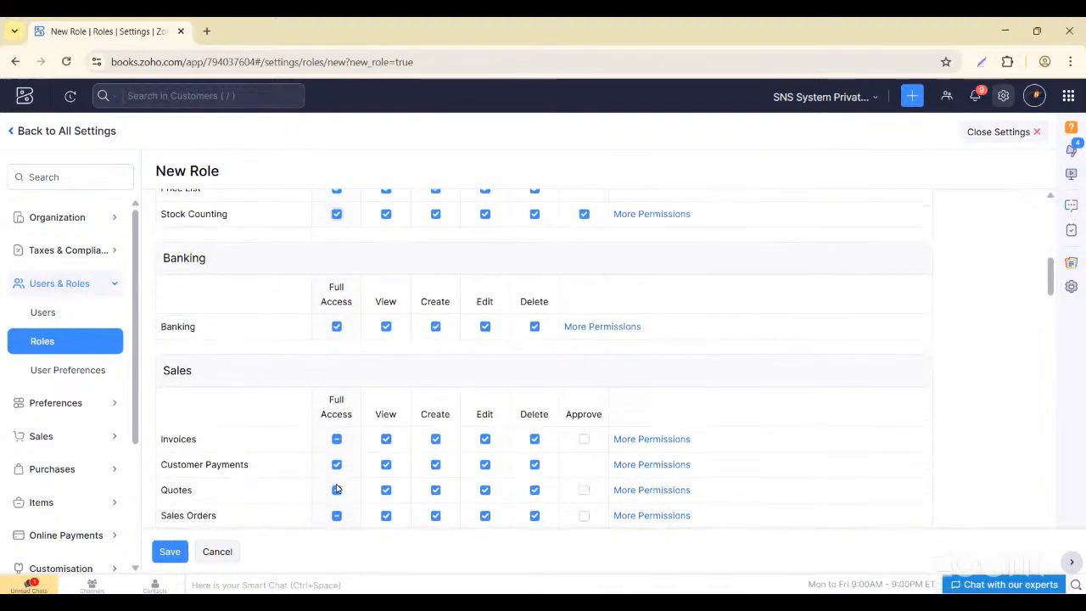
left_click(337, 302)
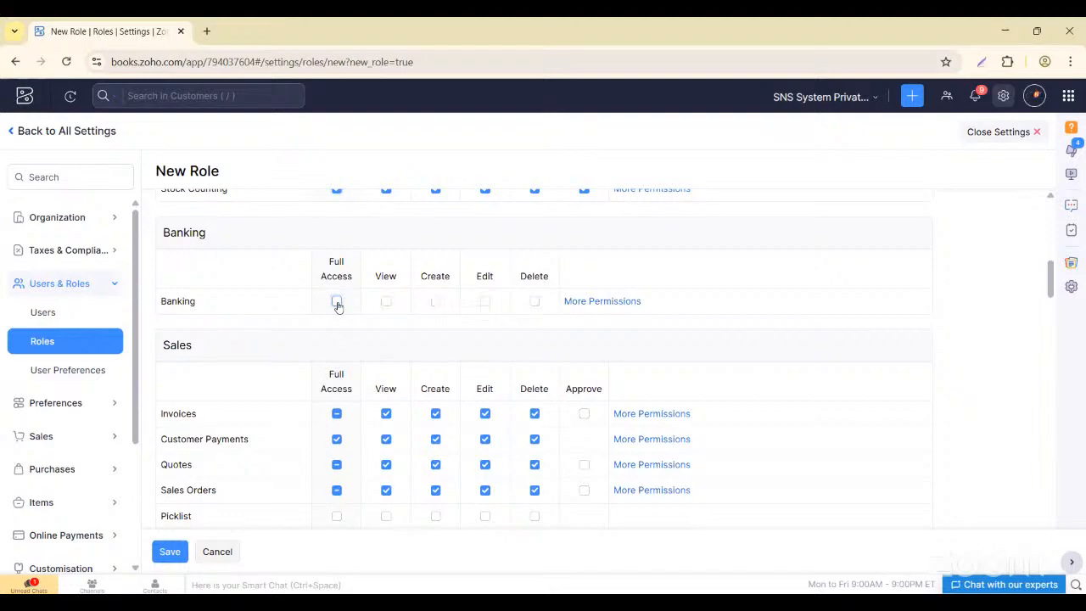
scroll(404, 444, "down", 1)
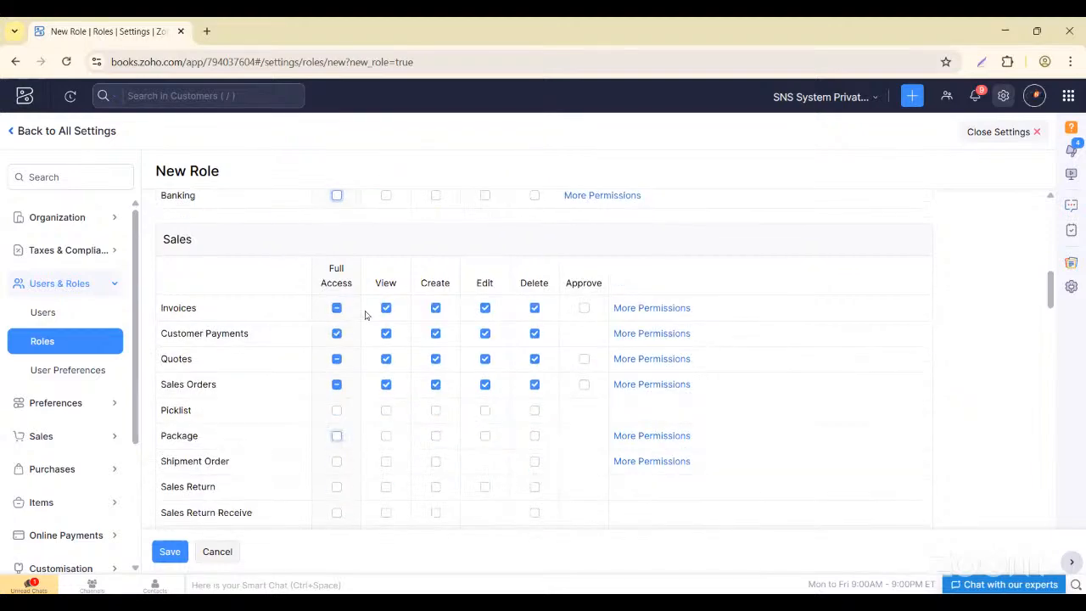
left_click(336, 308)
left_click(337, 308)
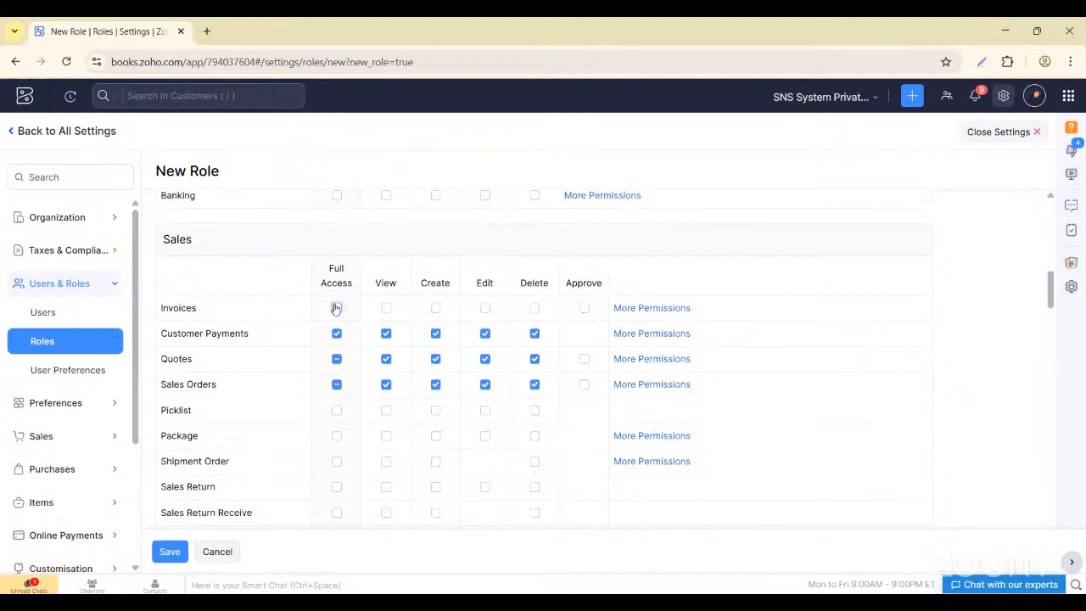
left_click(337, 333)
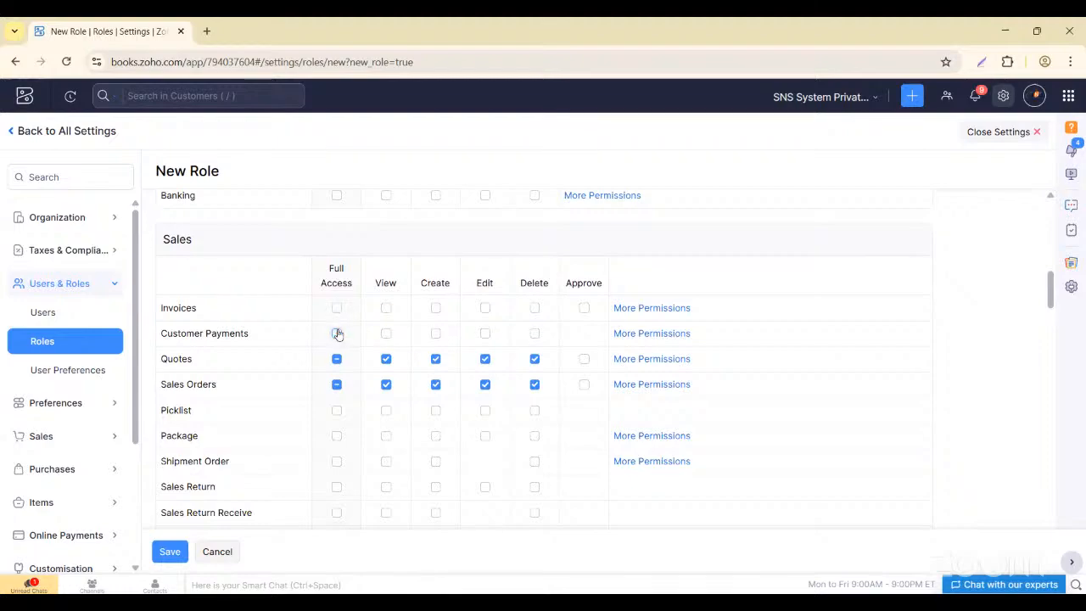
left_click(336, 359)
left_click(336, 359)
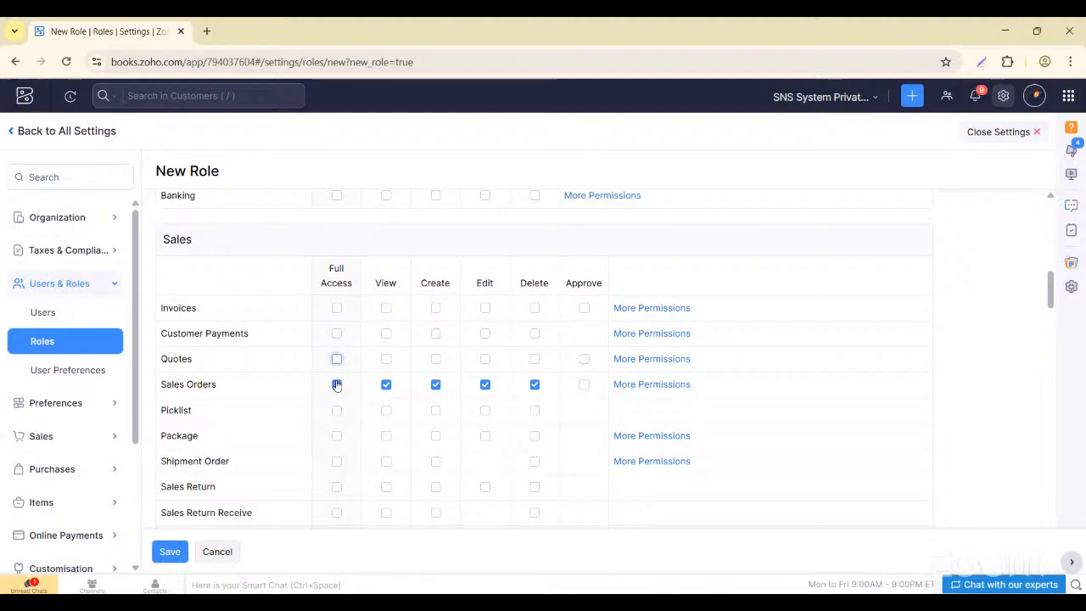
Grant full access to Sales Orders, clear the Credit Notes and Sales Receipt permissions, and try to save the role.
left_click(336, 385)
scroll(337, 387, "down", 1)
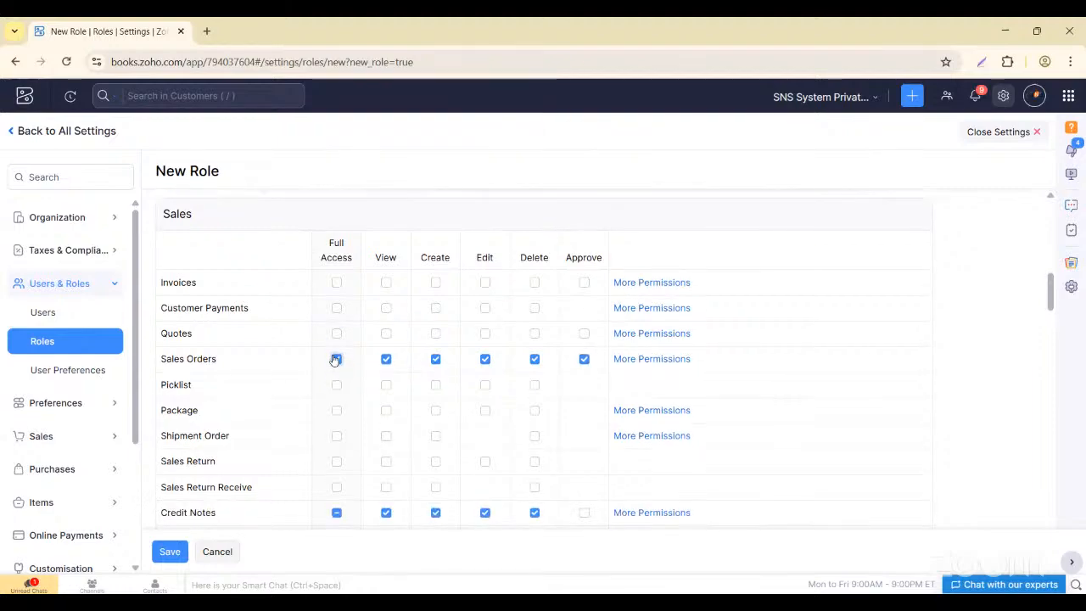
scroll(336, 339, "down", 5)
left_click(337, 206)
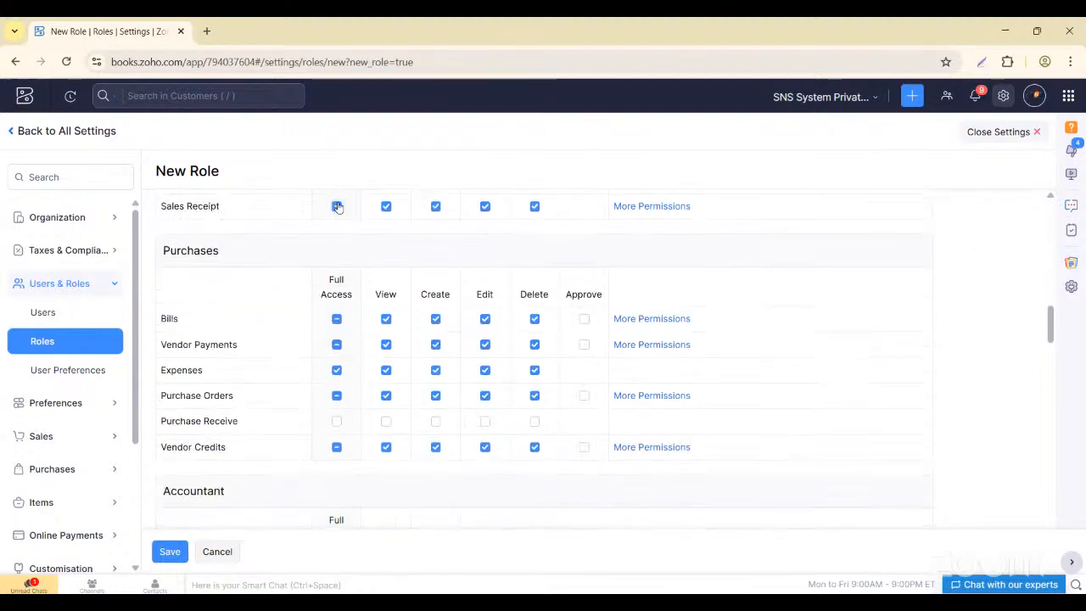
scroll(357, 425, "up", 2)
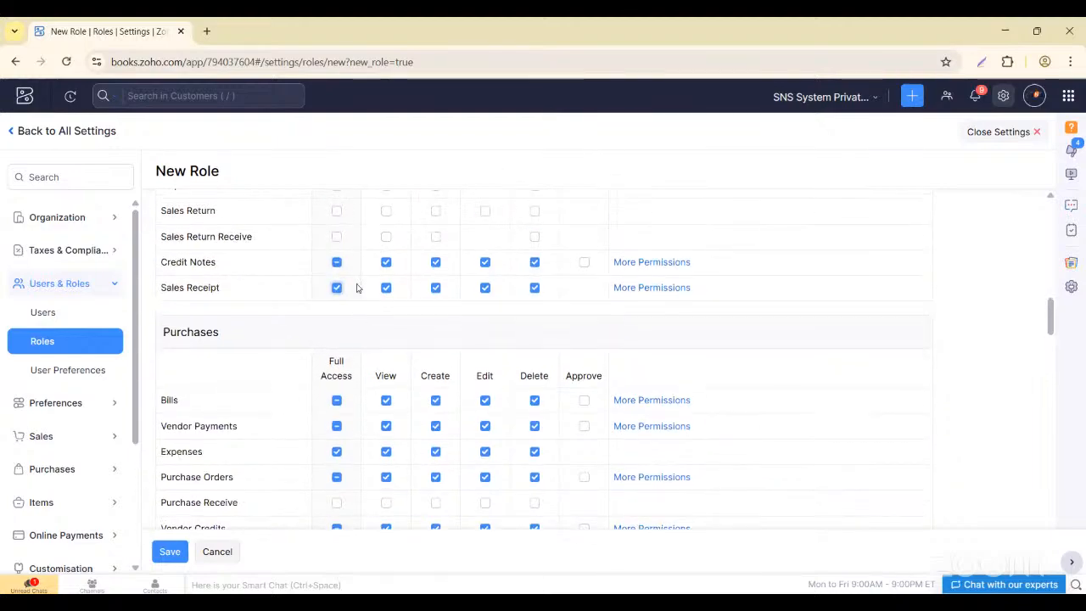
left_click(337, 262)
left_click(337, 288)
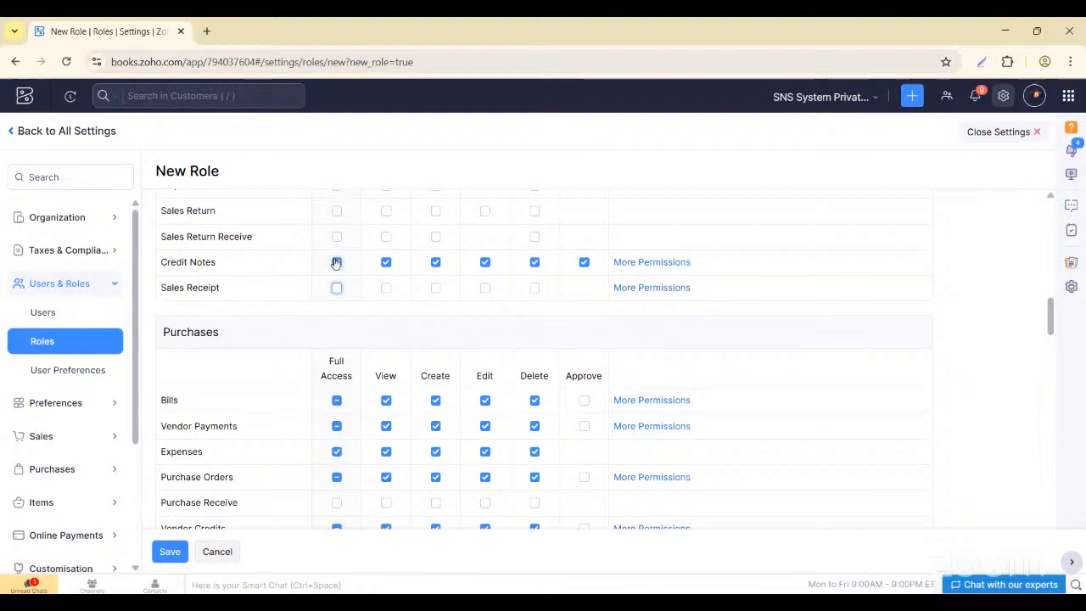
left_click(337, 262)
left_click(170, 551)
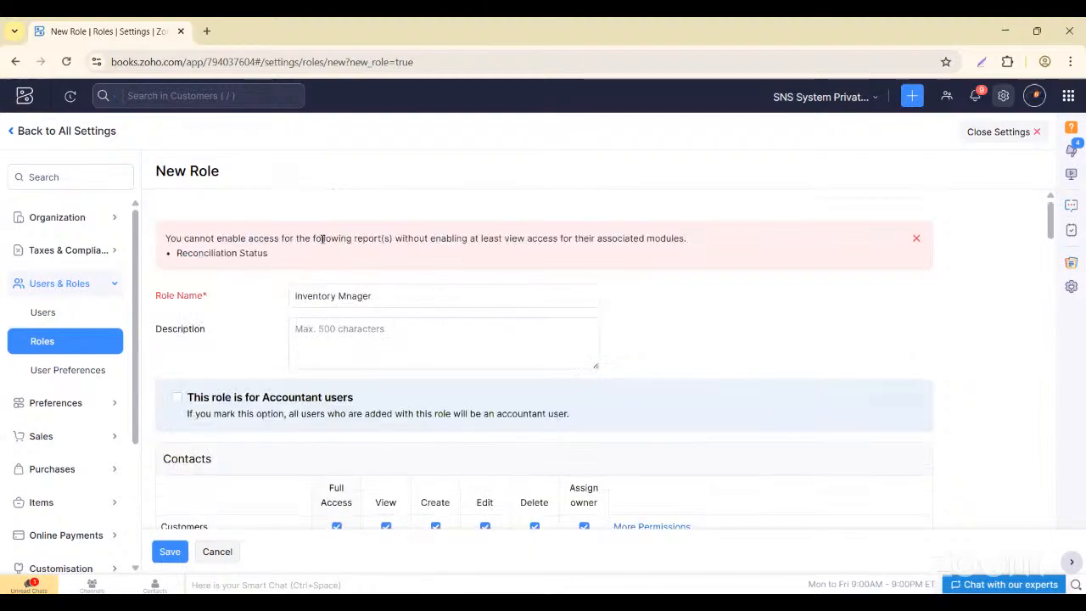
Enable only View access for Banking in the new role and save the role.
scroll(403, 390, "down", 4)
scroll(404, 389, "down", 20)
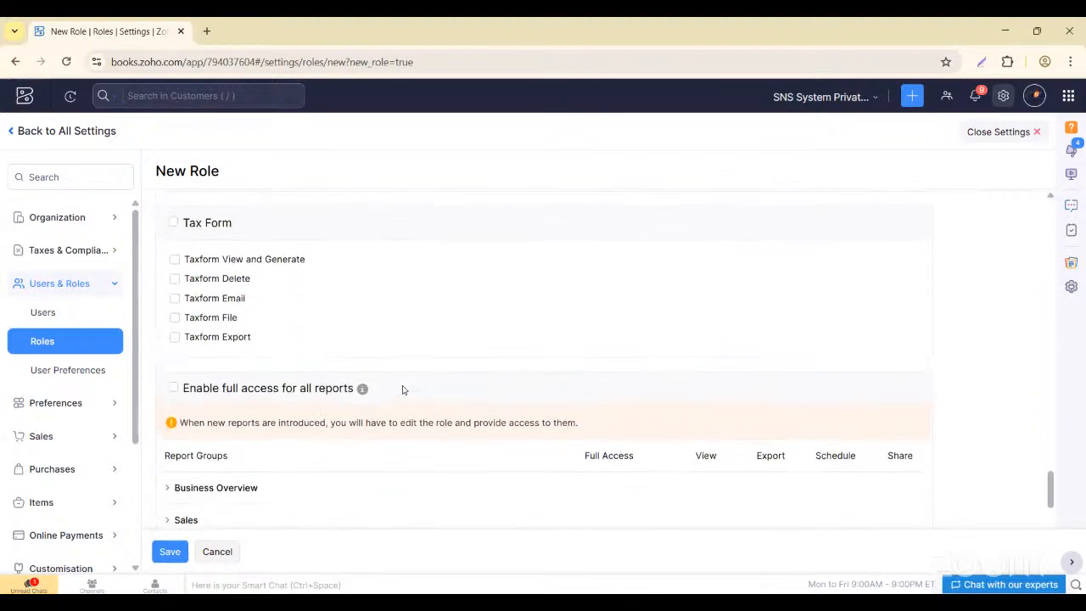
scroll(404, 389, "down", 4)
scroll(403, 389, "down", 2)
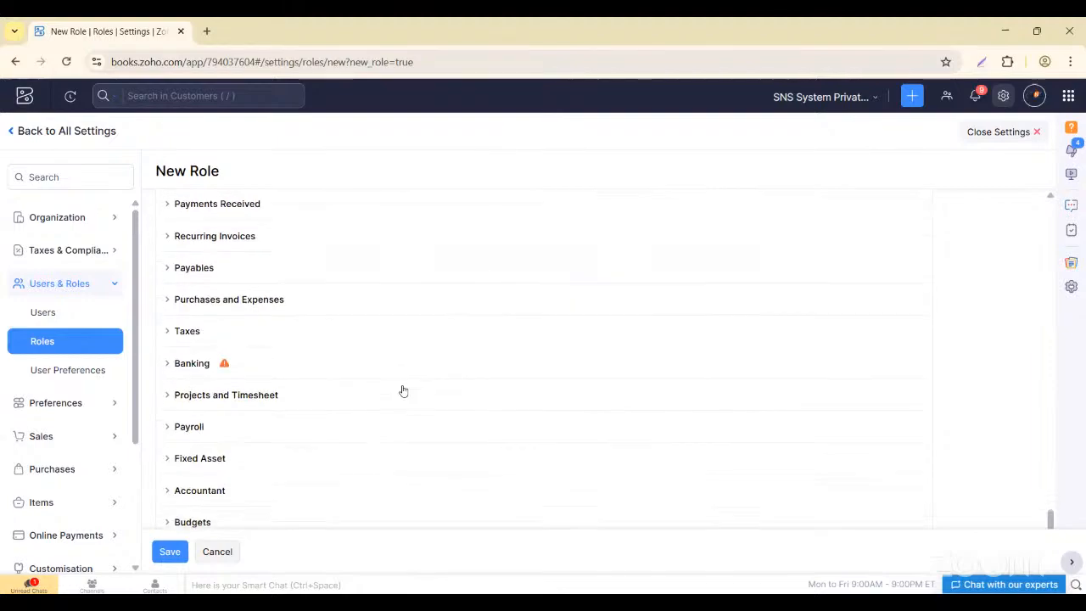
scroll(492, 358, "up", 10)
scroll(492, 358, "up", 15)
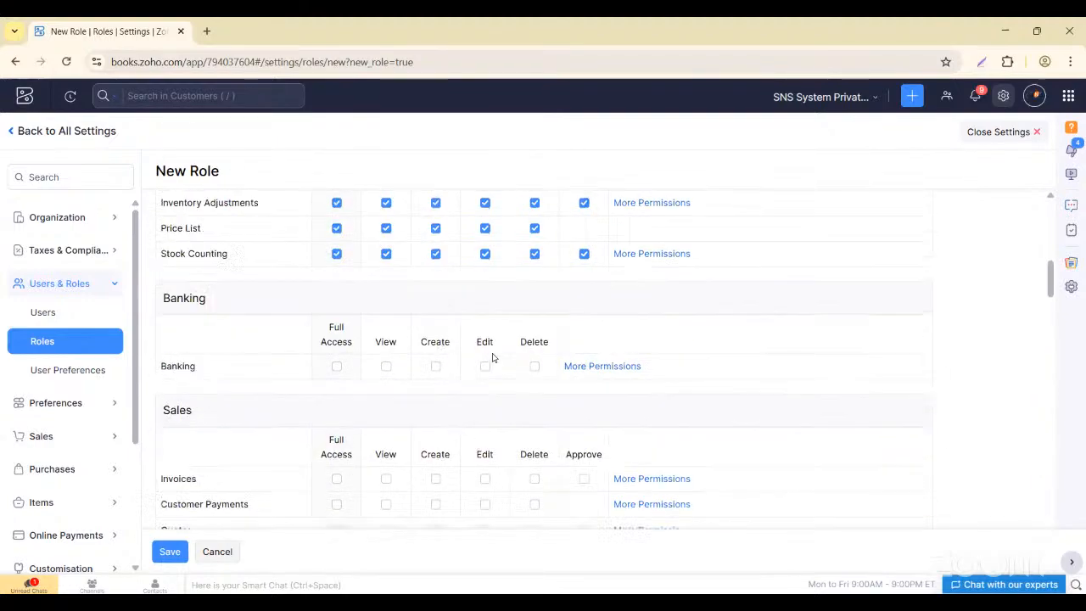
scroll(493, 357, "down", 2)
scroll(492, 357, "up", 5)
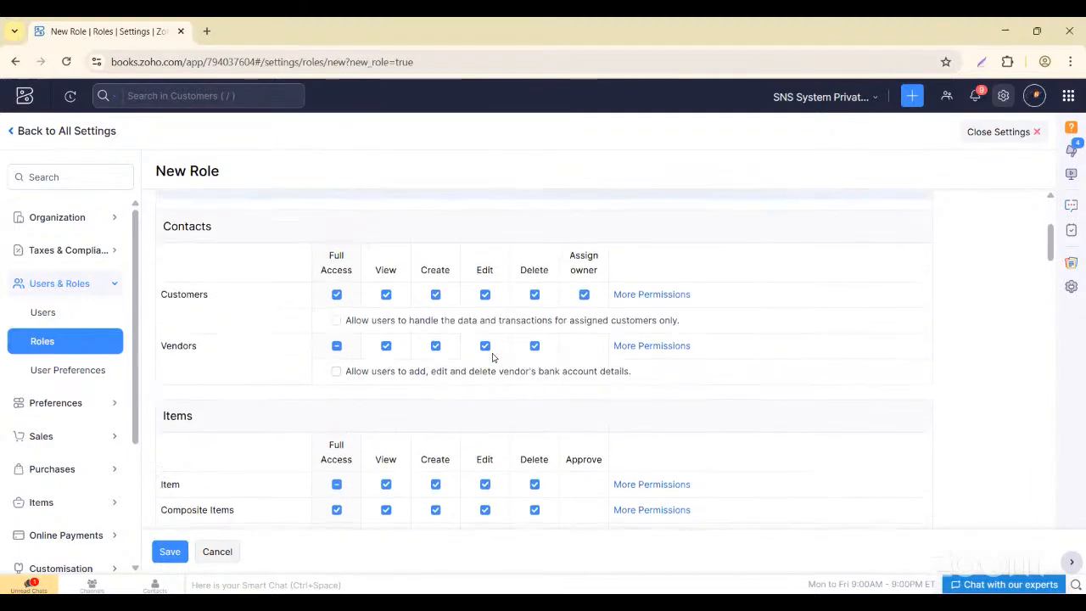
scroll(492, 358, "down", 3)
scroll(493, 357, "down", 5)
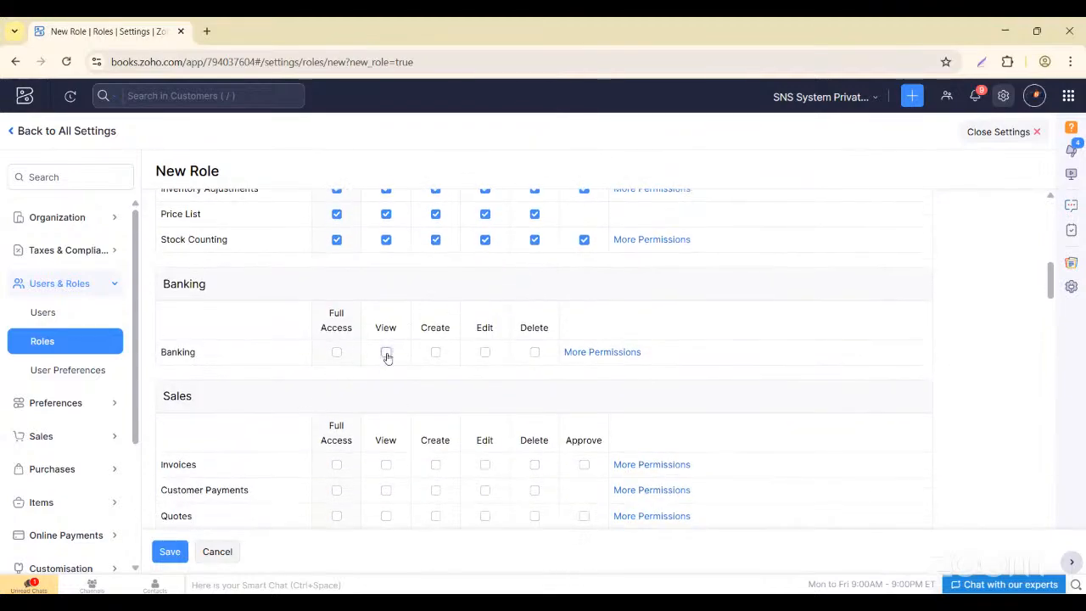
left_click(386, 353)
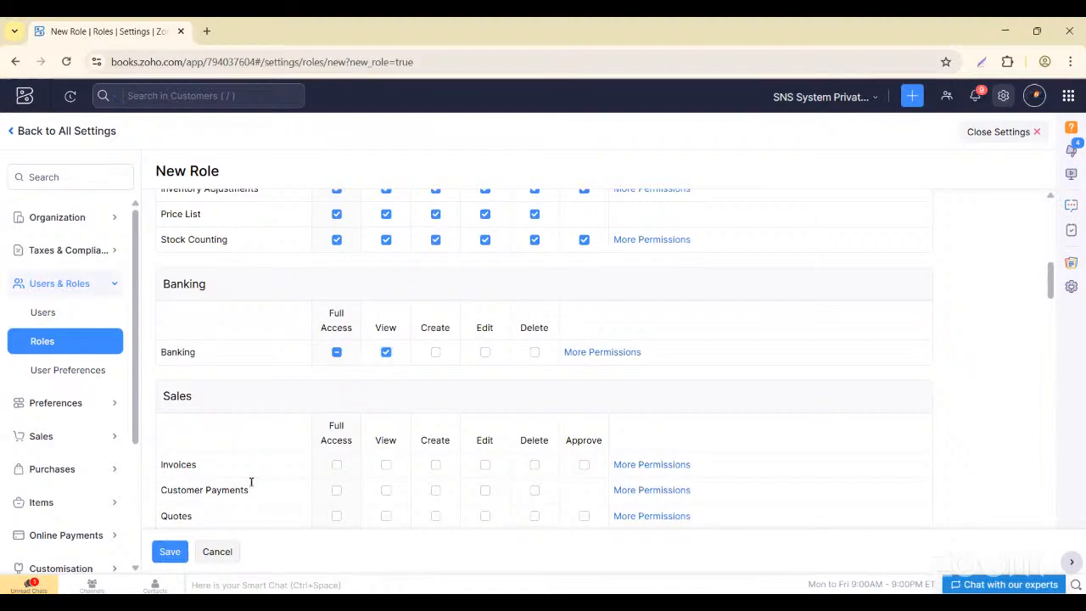
left_click(171, 552)
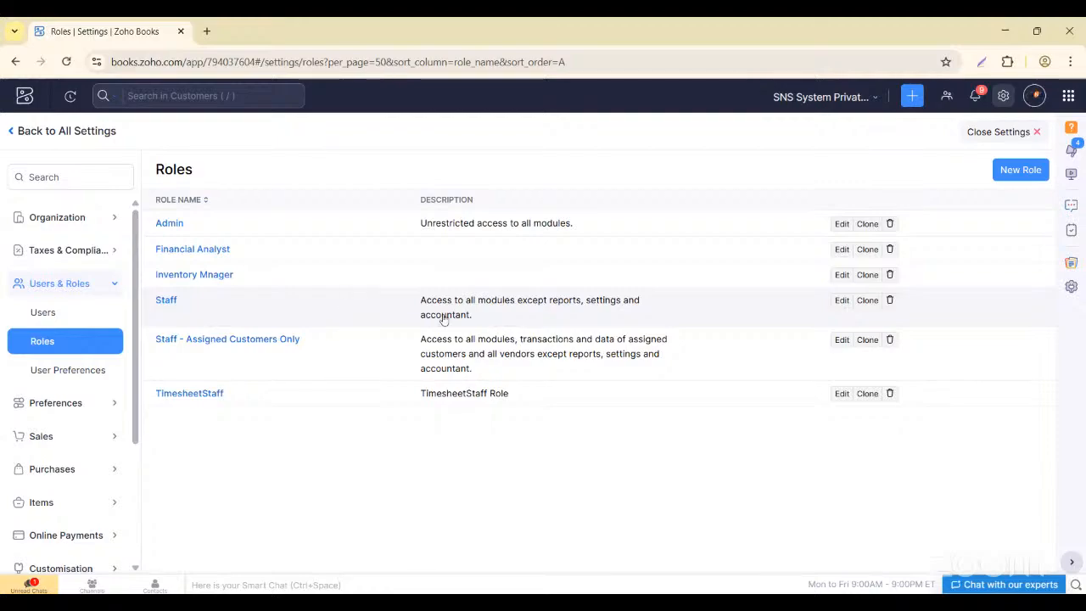
Leave the settings and start a new goods item named "abc Eraser" with SKU "abc" and unit "unit".
left_click(1036, 132)
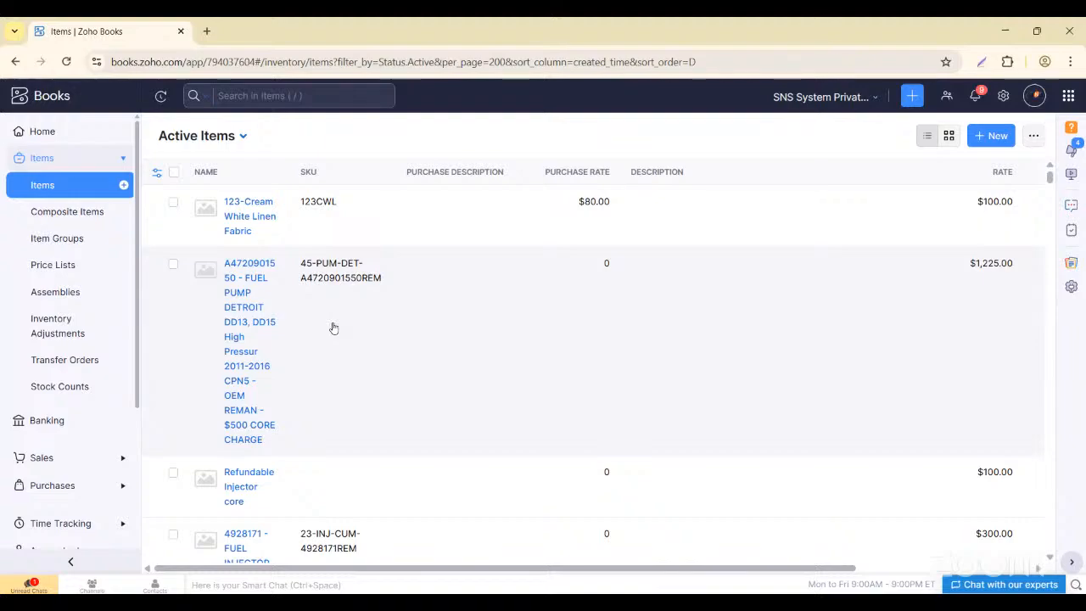
left_click(124, 185)
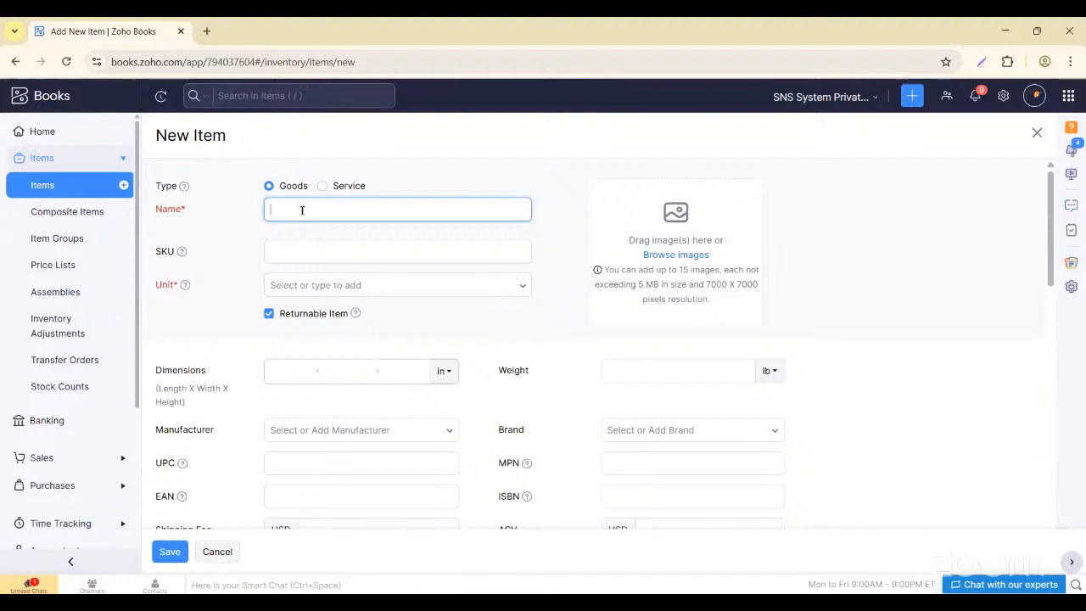
type("abc Eraser")
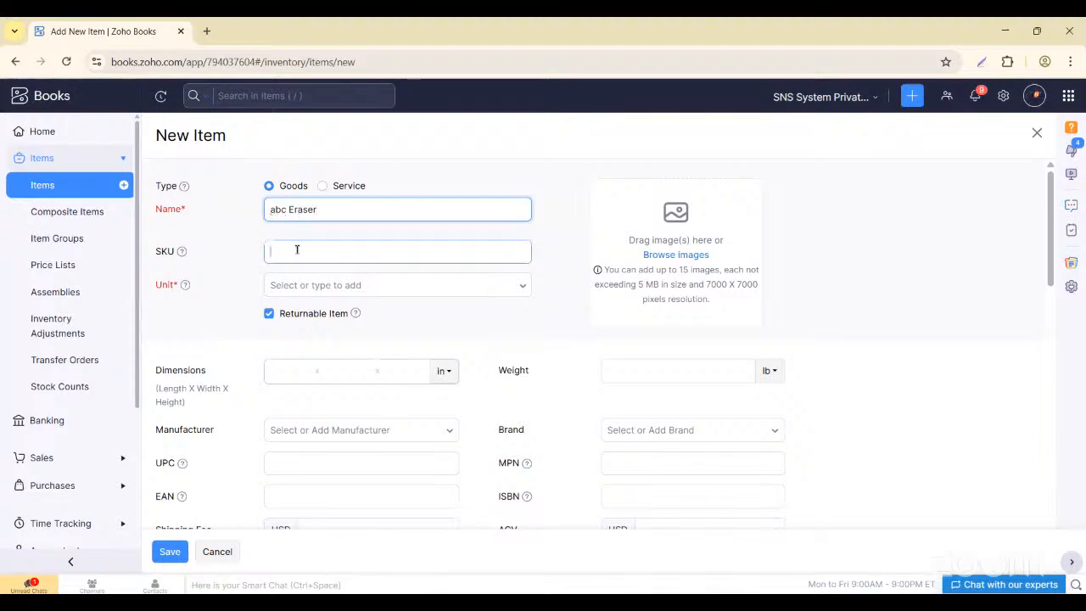
left_click(296, 249)
type("abc")
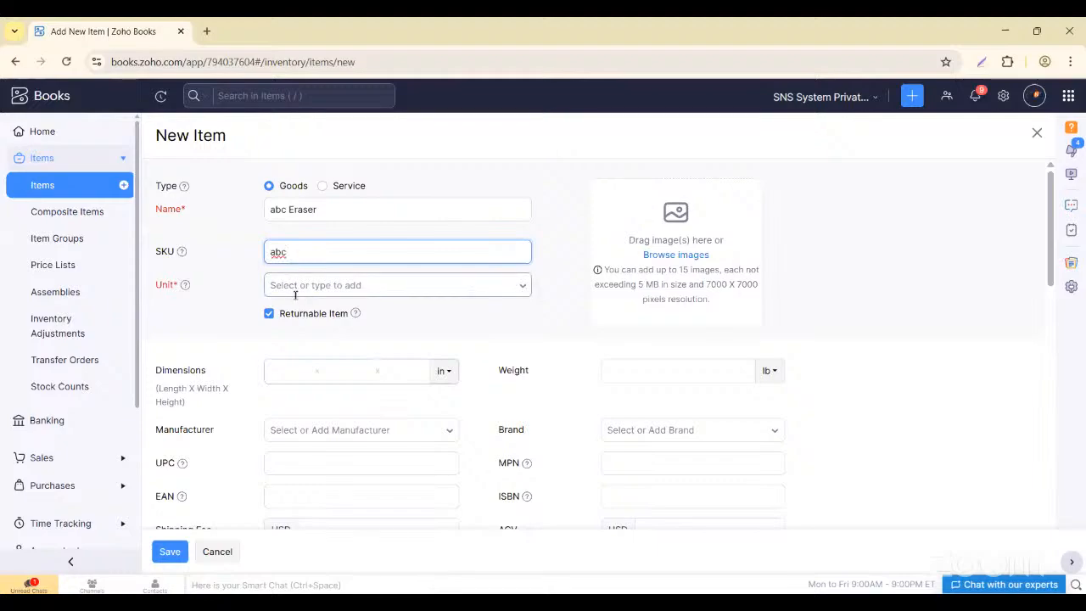
left_click(295, 288)
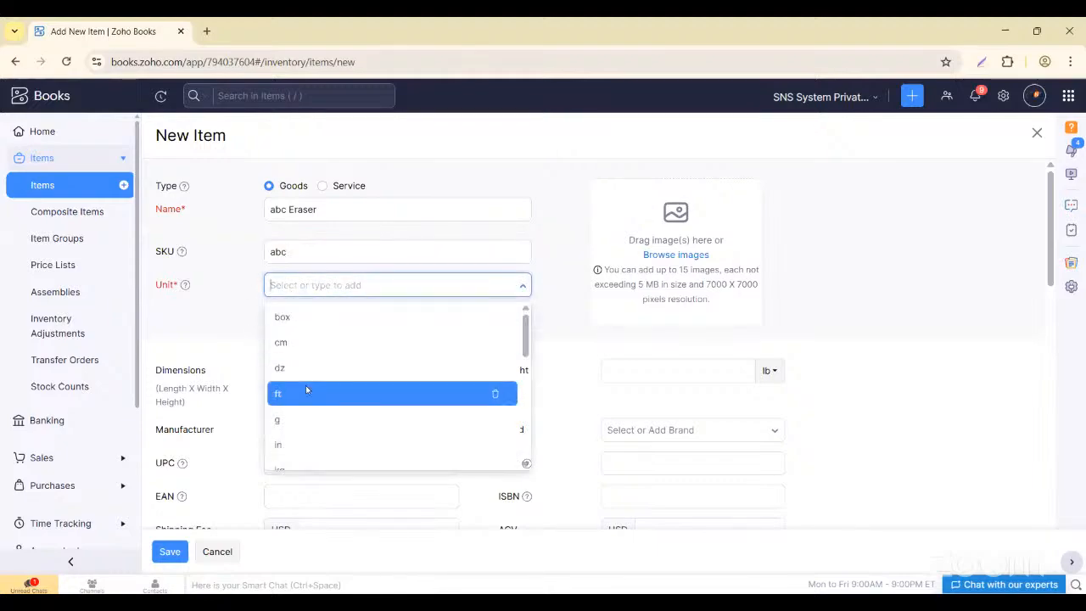
scroll(305, 387, "down", 3)
scroll(306, 390, "down", 2)
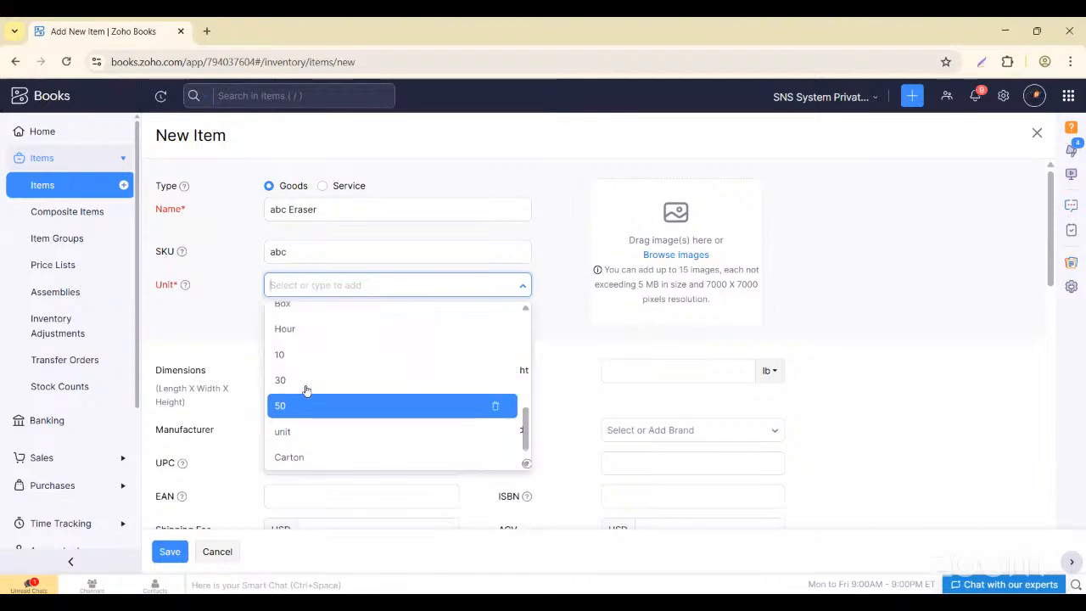
left_click(290, 404)
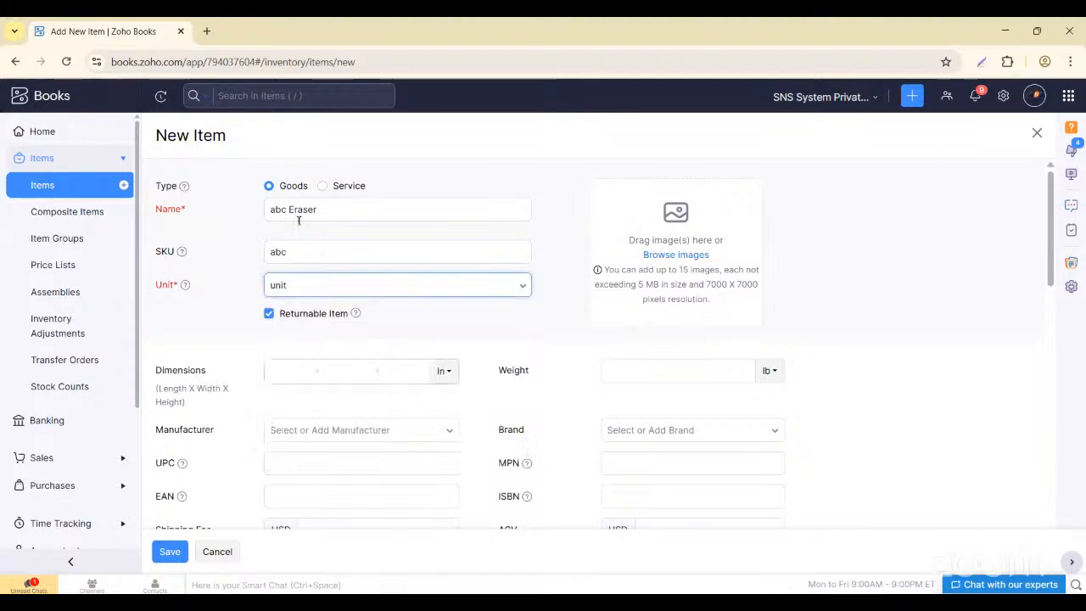
Set the new item's selling price to 5 USD and its cost price to 2 USD.
scroll(337, 369, "down", 3)
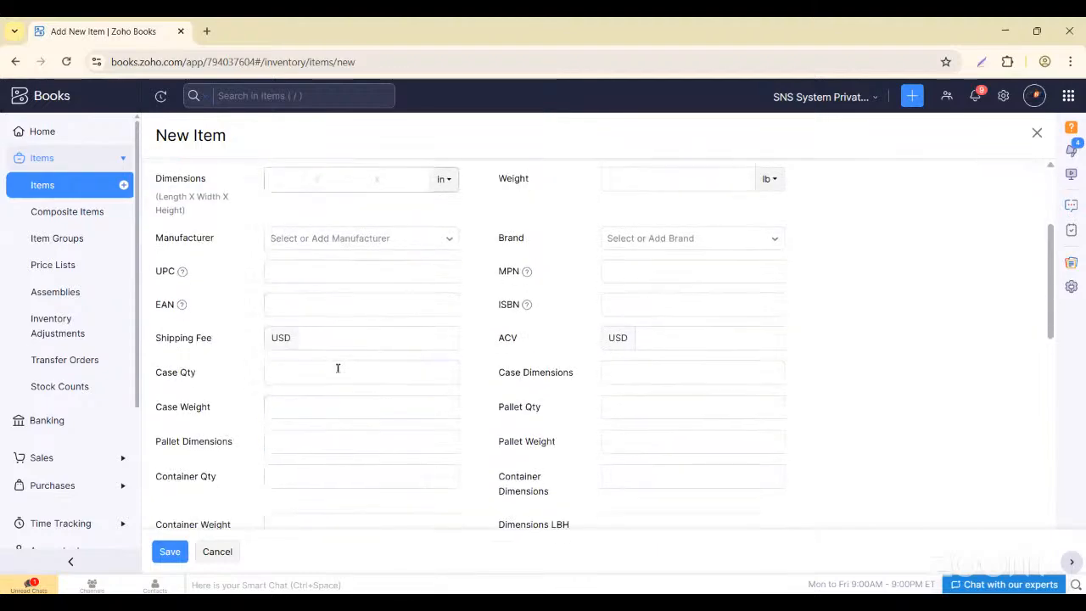
scroll(337, 368, "down", 4)
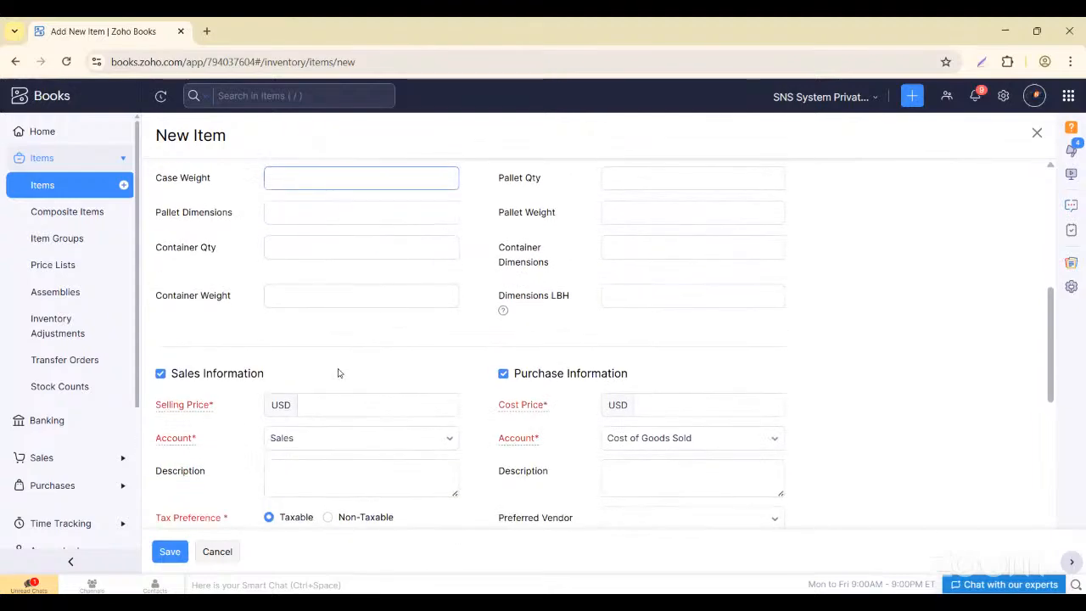
left_click(326, 330)
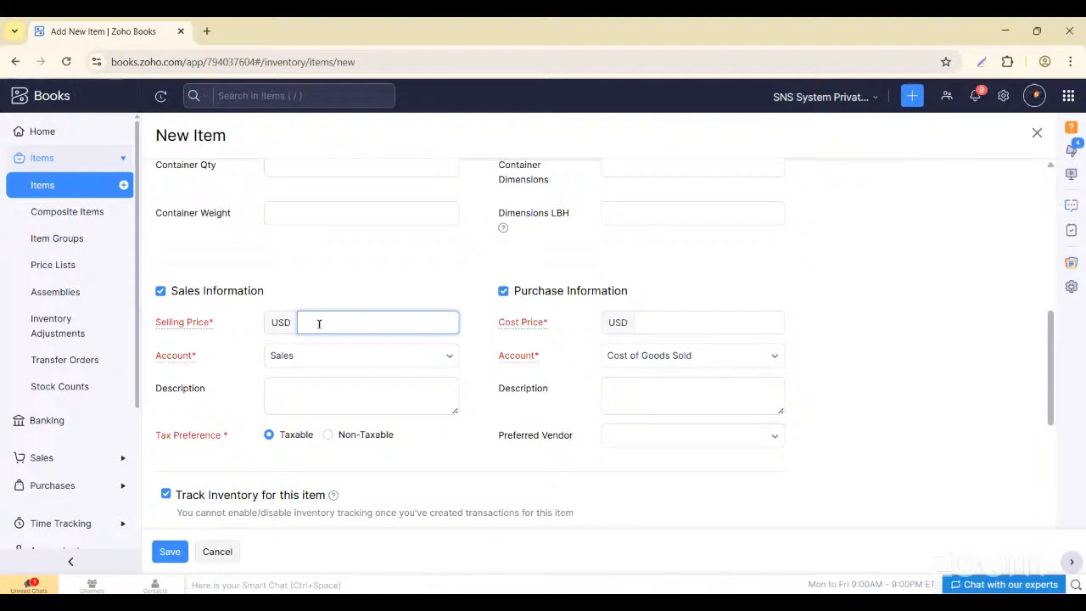
type("5")
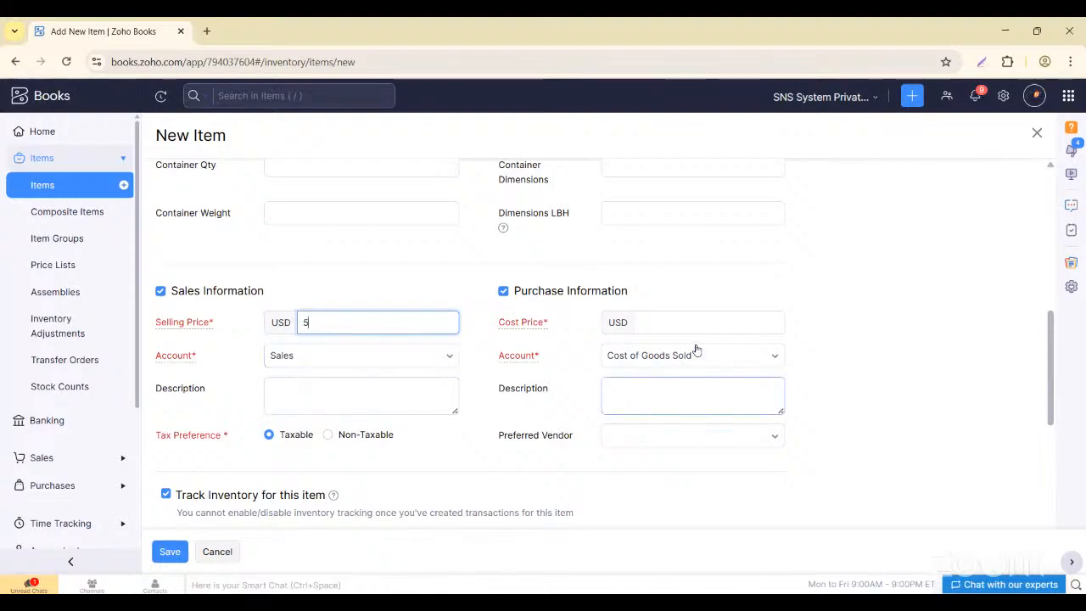
left_click(670, 323)
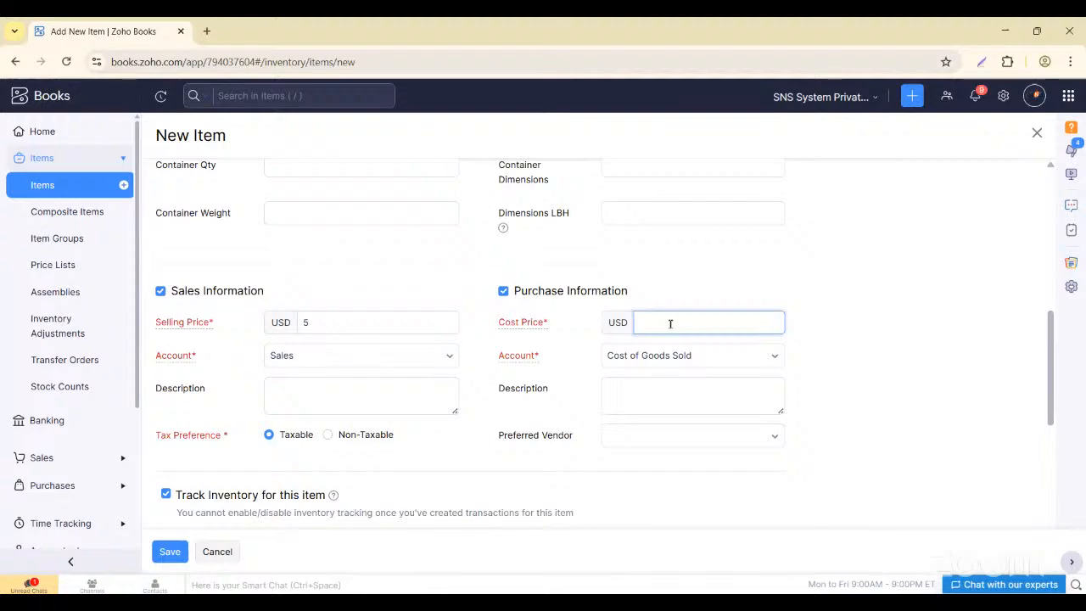
type("2")
Set the tracked item's inventory account to Inventory Asset and its valuation method to FIFO (First In First Out).
scroll(239, 466, "down", 3)
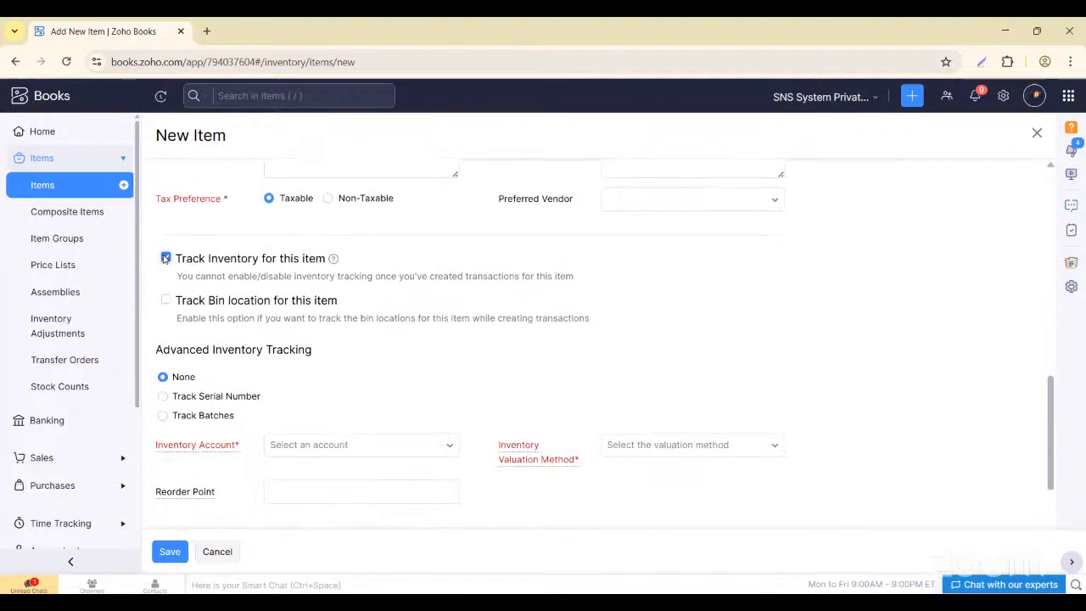
left_click(166, 266)
left_click(166, 365)
scroll(202, 403, "down", 1)
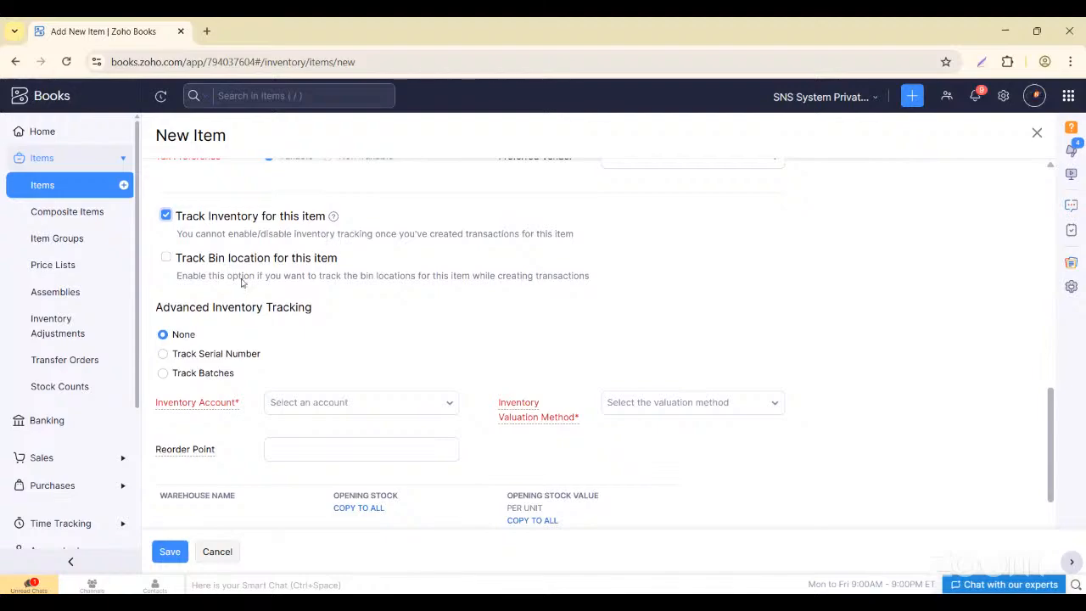
scroll(267, 340, "down", 2)
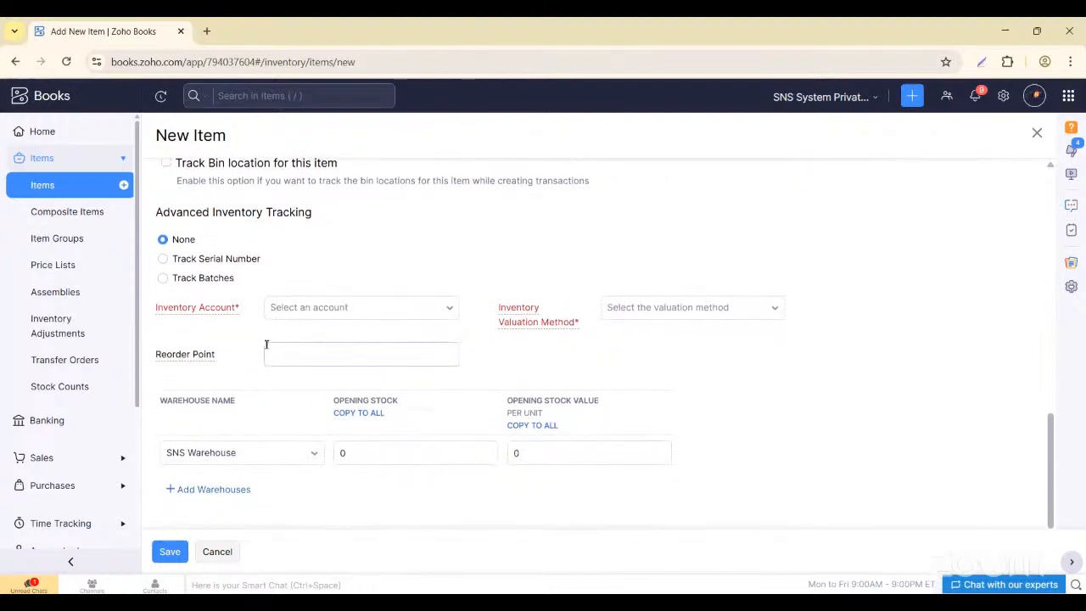
left_click(331, 307)
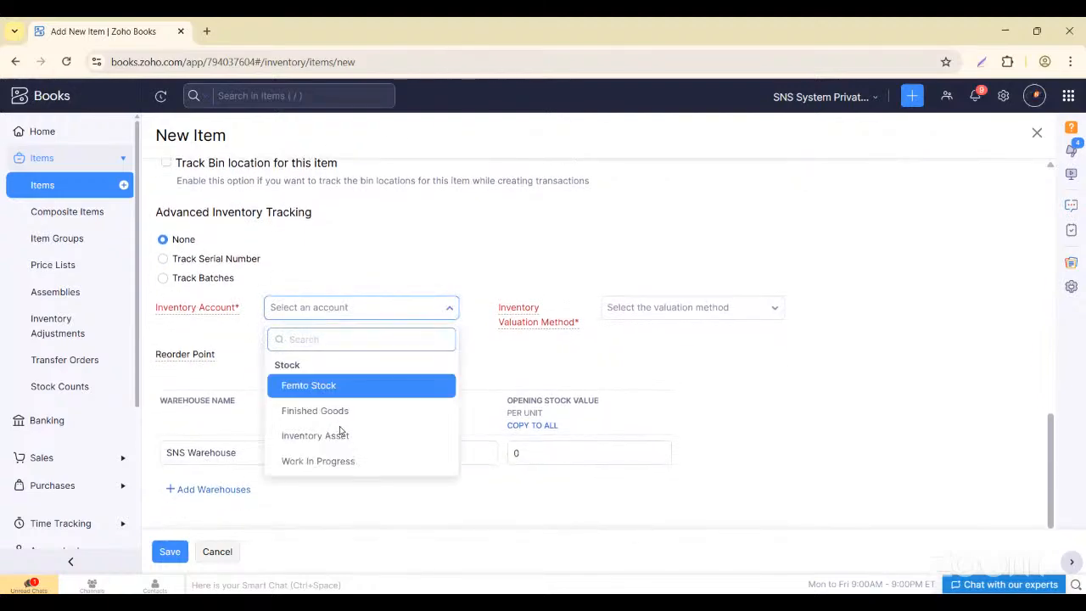
left_click(324, 441)
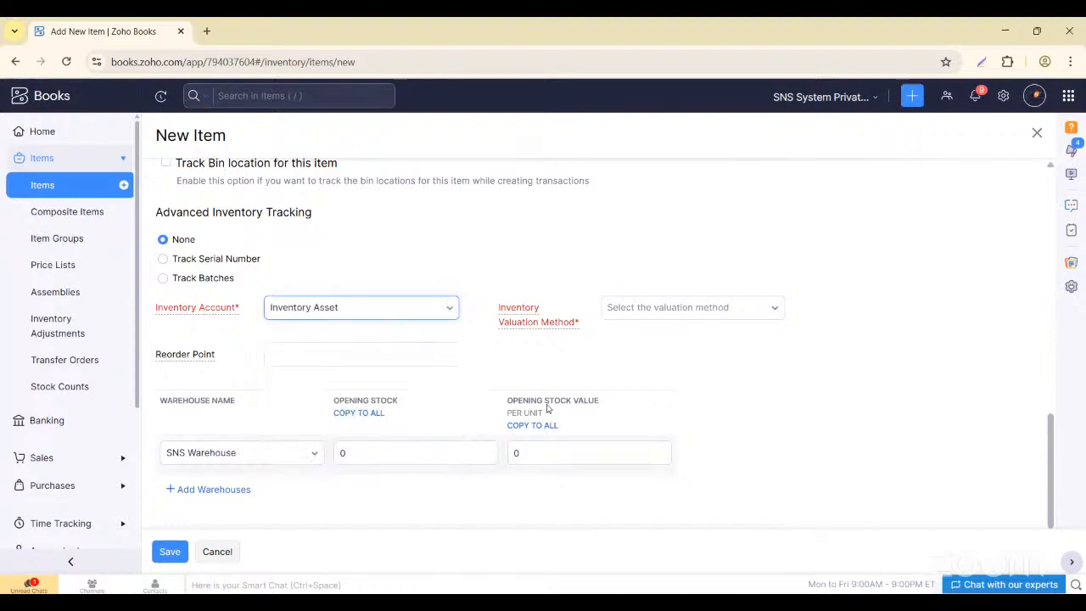
left_click(637, 308)
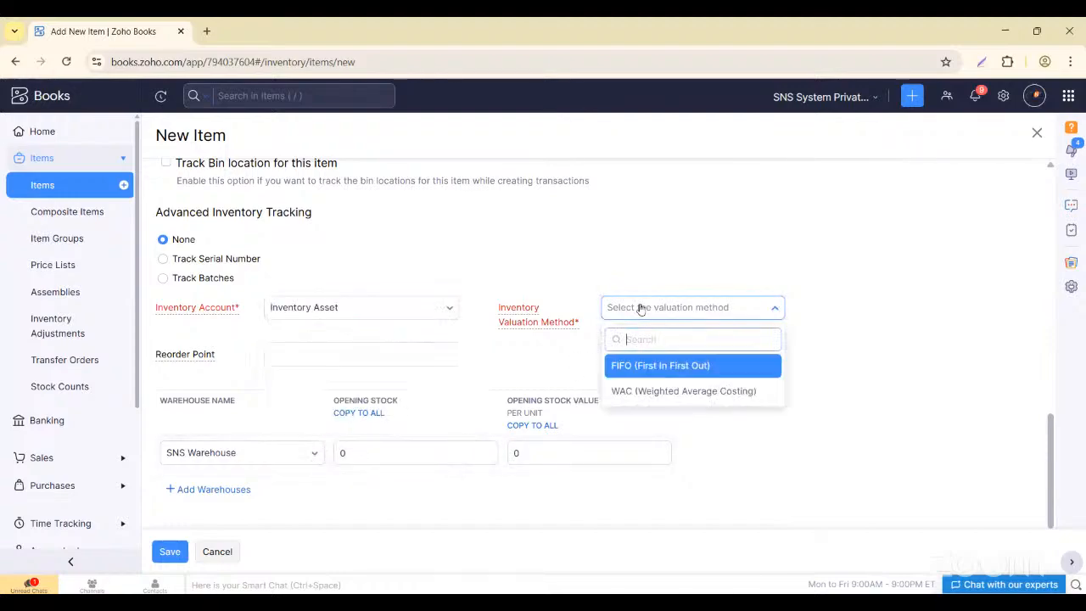
left_click(656, 368)
Set the item's opening stock in SNS Warehouse to 100.
left_click(356, 452)
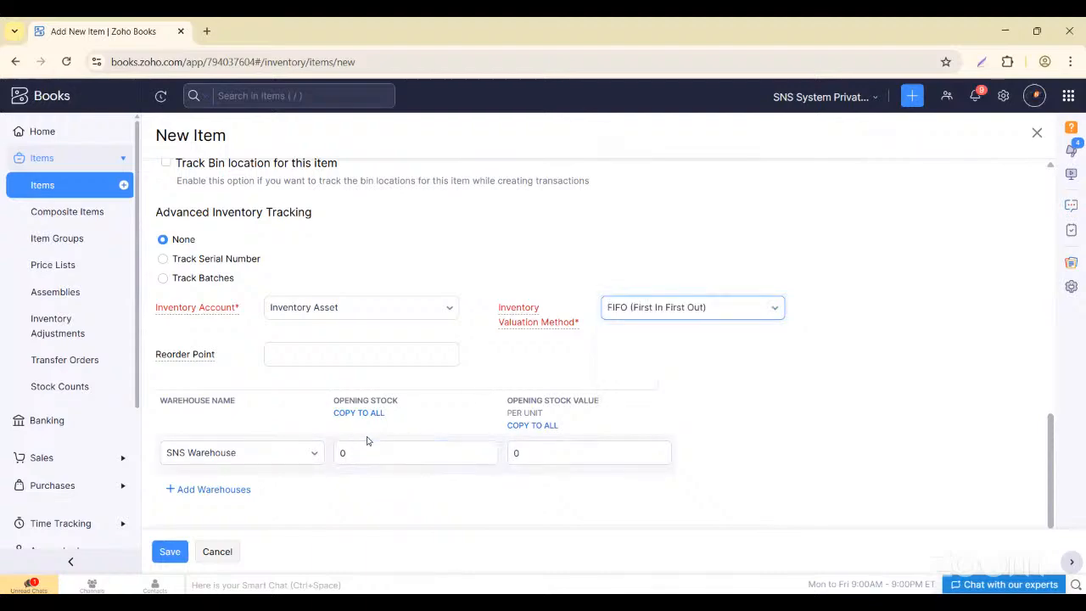
left_click(363, 453)
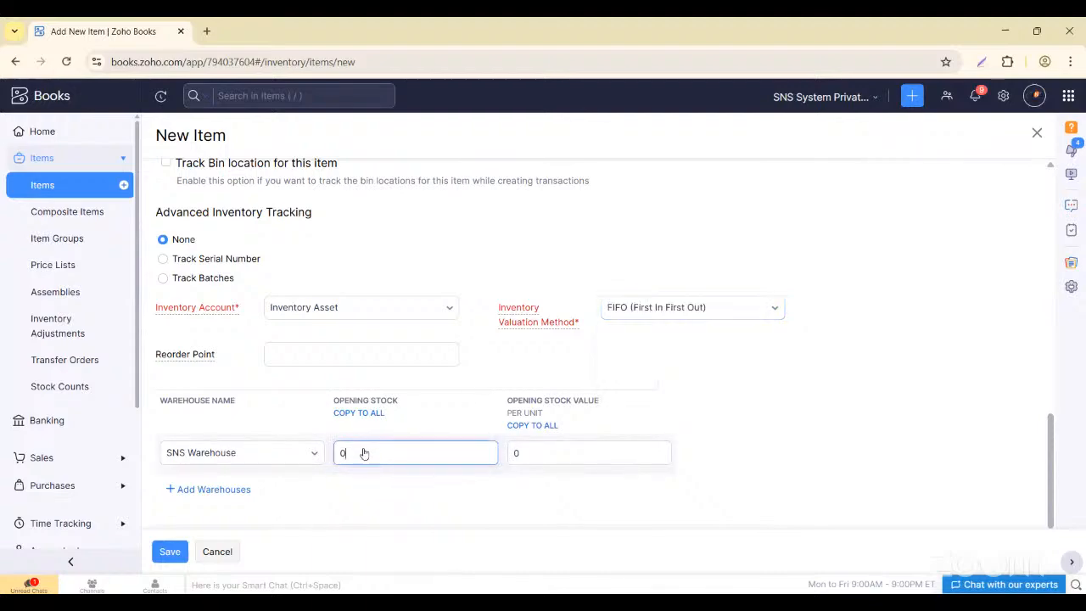
key("BackSpace")
type("100")
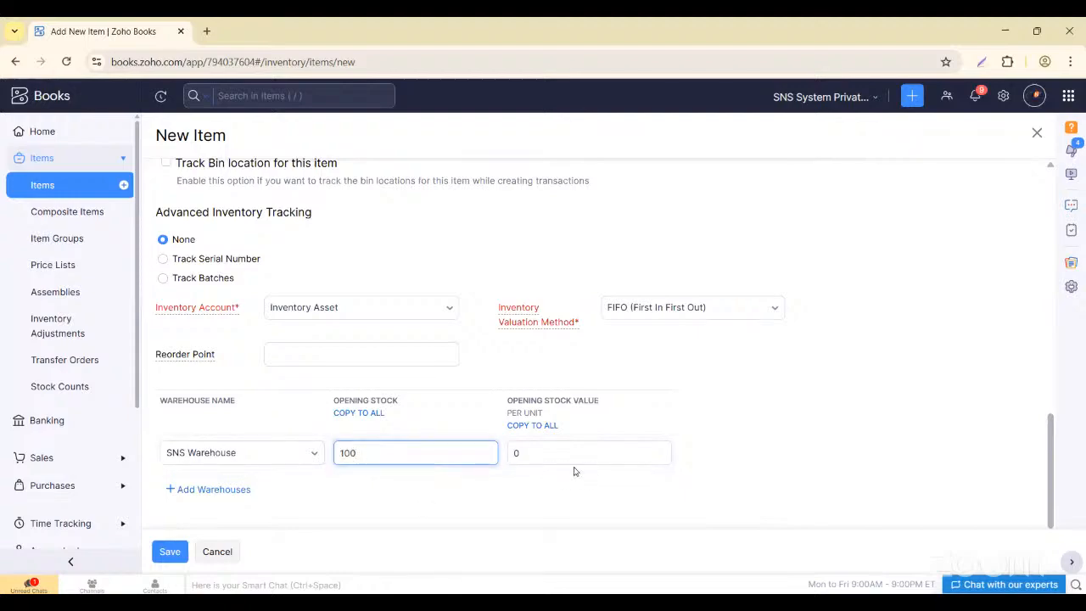
Set the opening stock value per unit to 3 for SNS Warehouse and save the item.
left_click(540, 450)
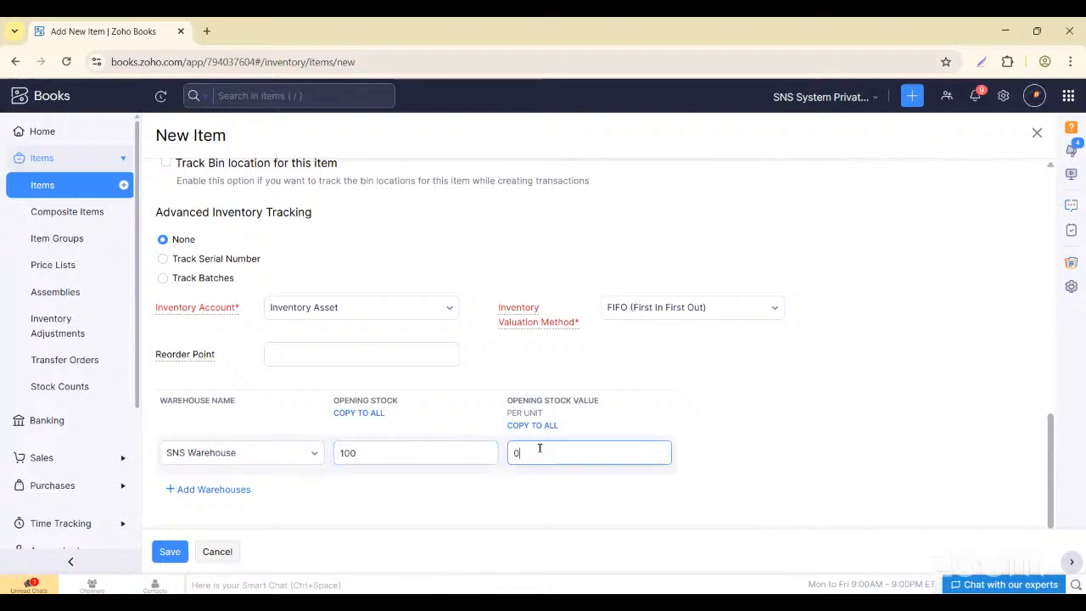
type("0")
key("BackSpace")
scroll(498, 381, "up", 1)
scroll(498, 381, "down", 1)
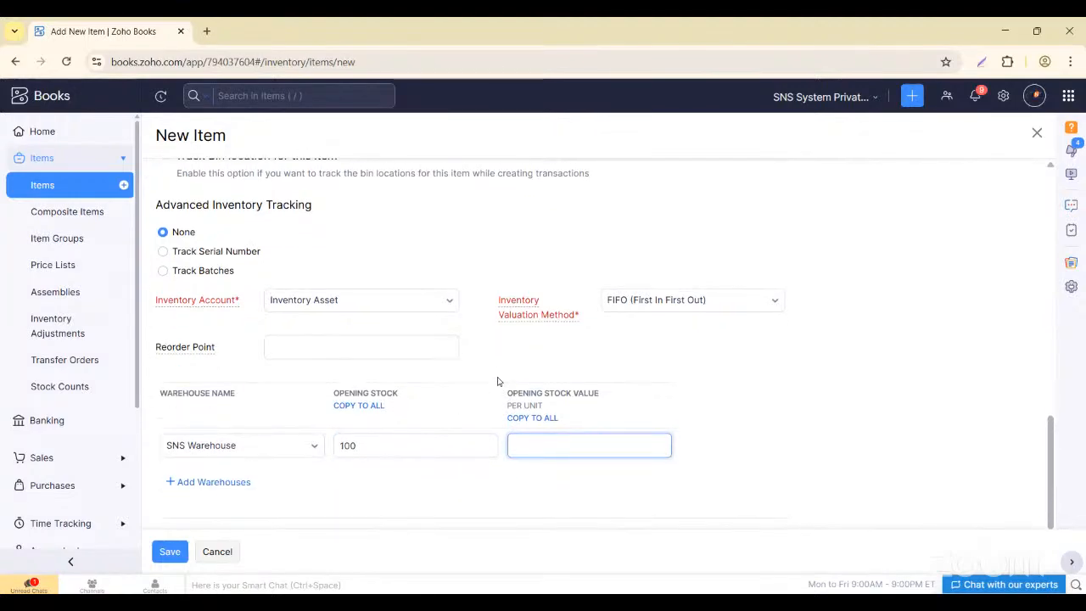
scroll(498, 381, "up", 1)
type("3")
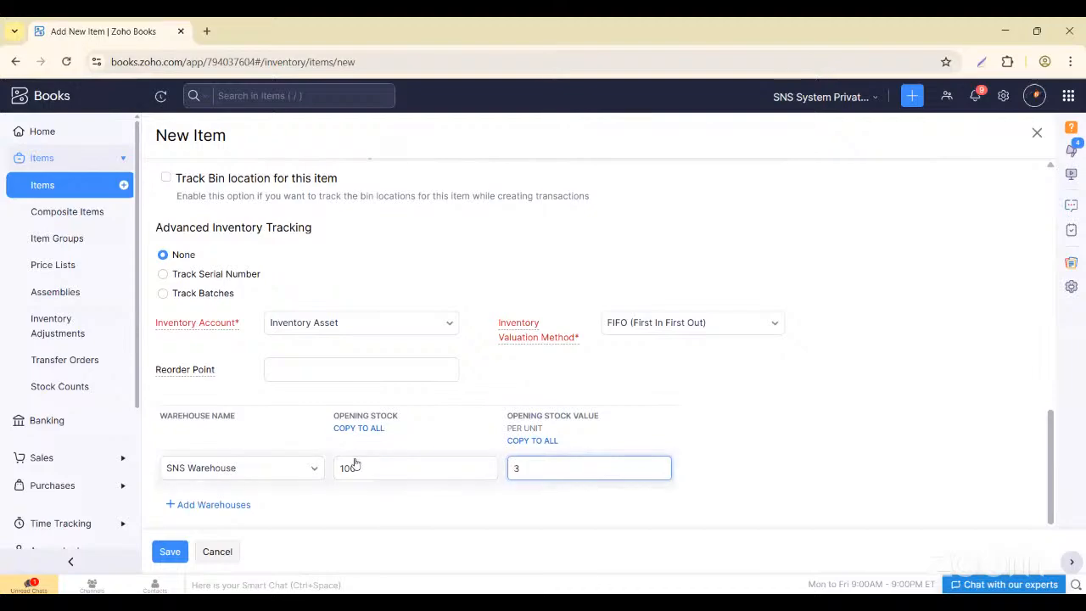
scroll(355, 464, "down", 3)
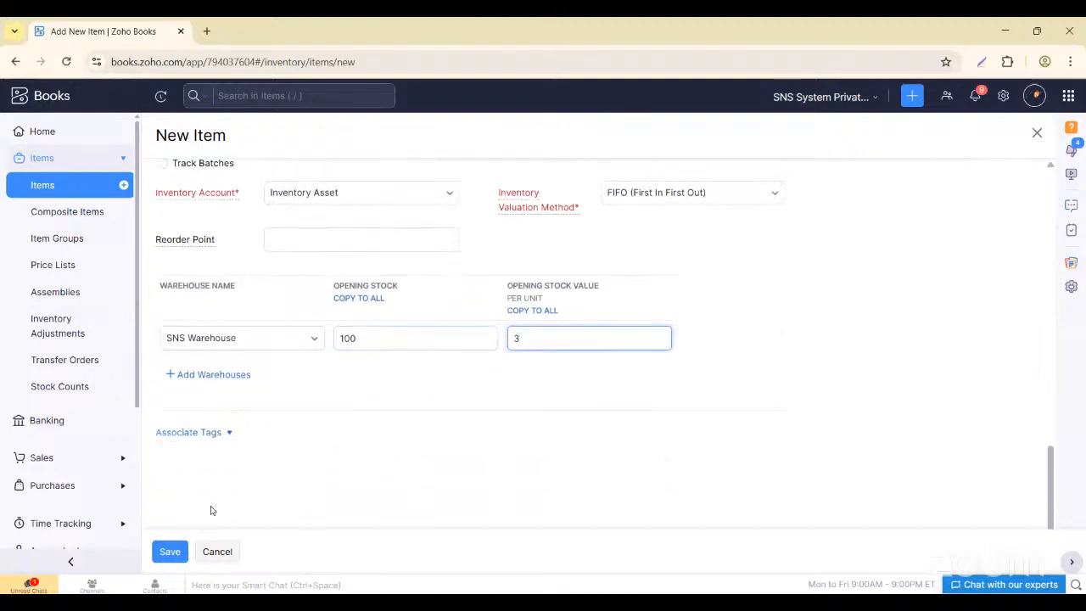
key("Return")
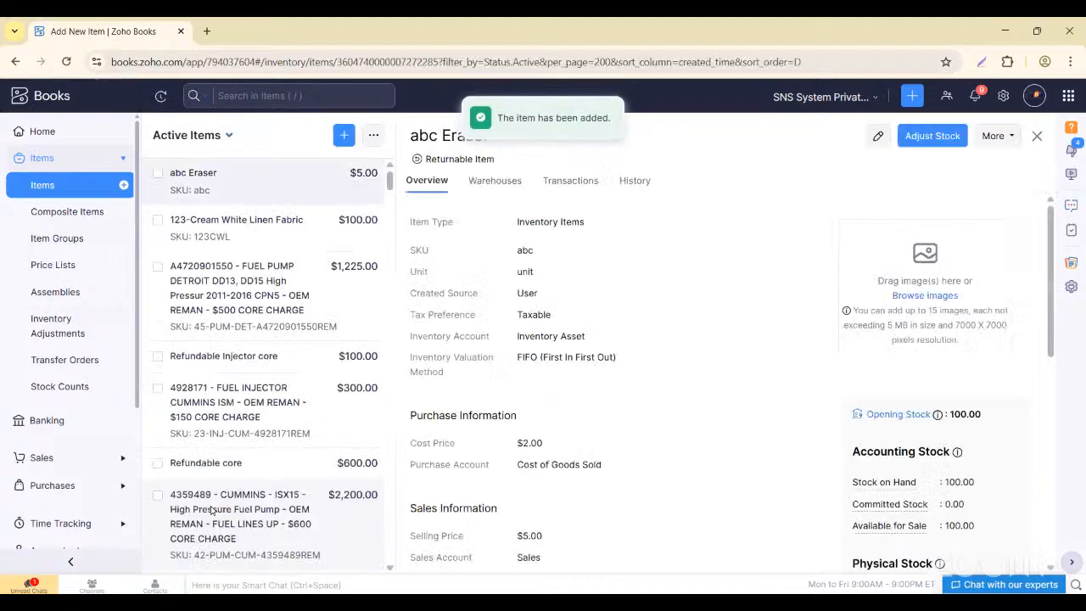
Return to the full items list and examine the stock on hand and usage unit of the abc Eraser item.
left_click(44, 187)
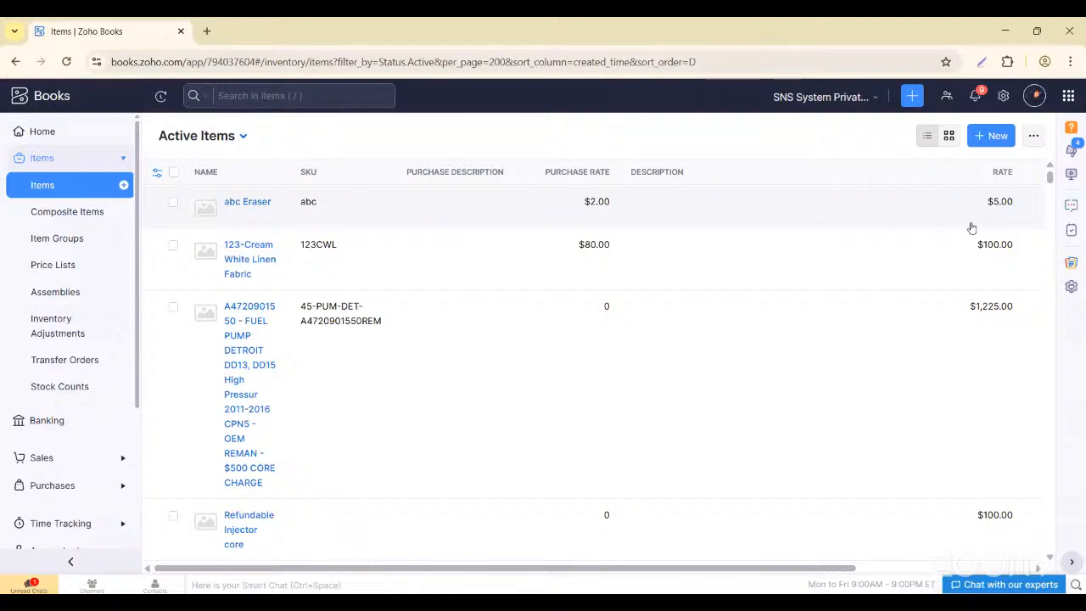
scroll(921, 247, "right", 3)
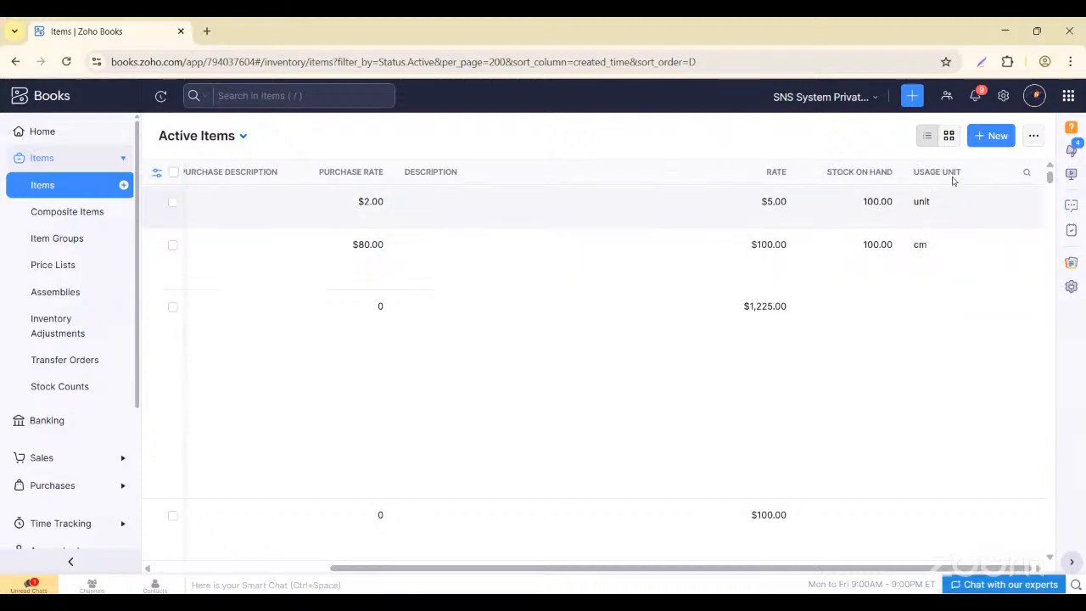
scroll(862, 224, "left", 3)
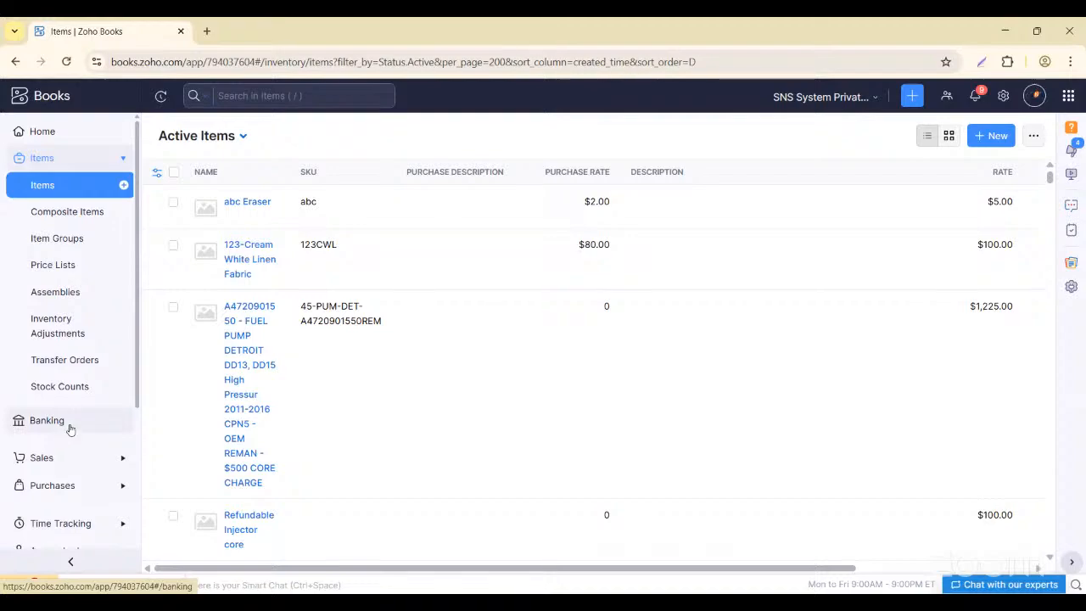
Open the abc Eraser item and review its overview, including accounting stock, physical stock and reorder point.
left_click(257, 204)
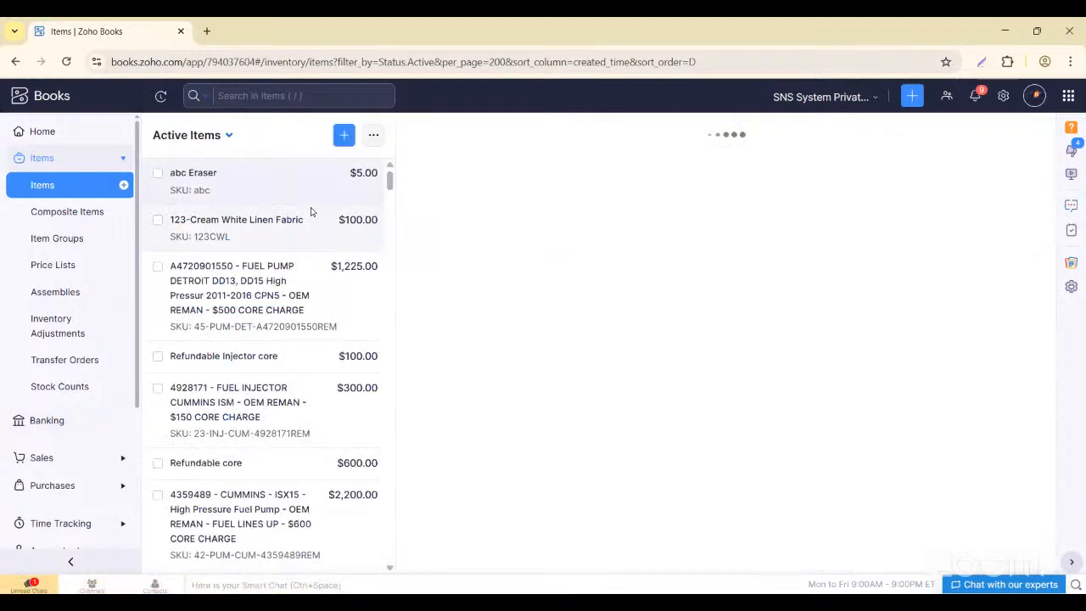
scroll(913, 384, "down", 2)
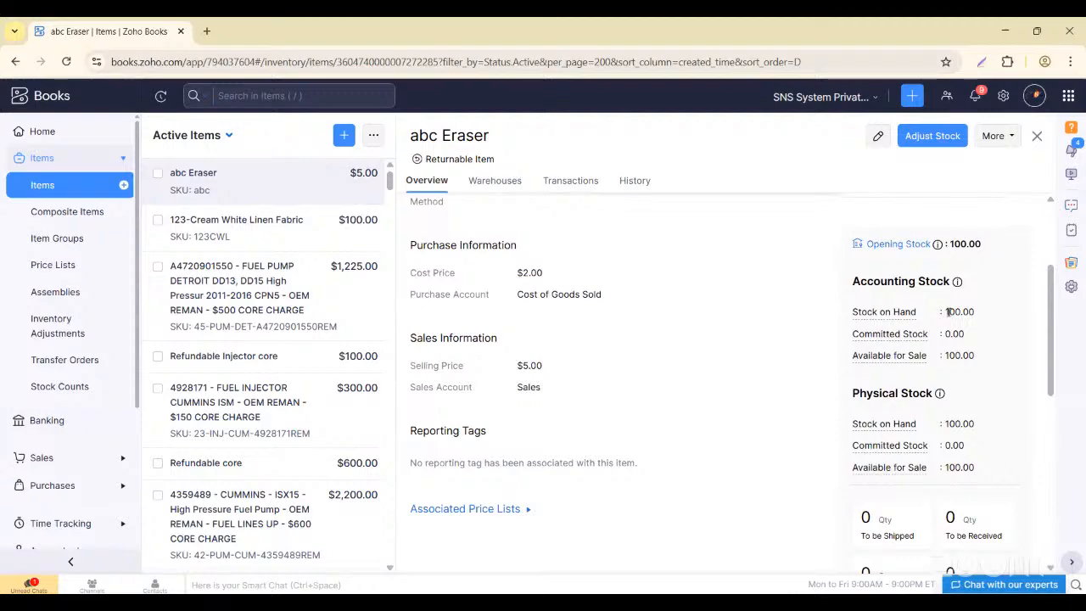
scroll(952, 405, "down", 1)
scroll(952, 405, "down", 3)
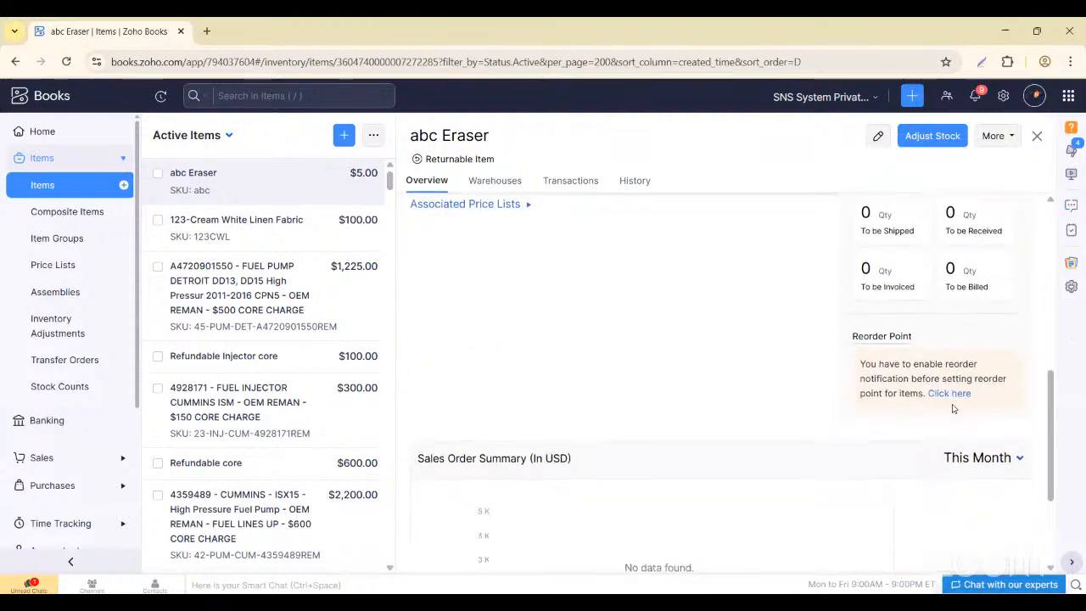
scroll(582, 473, "up", 6)
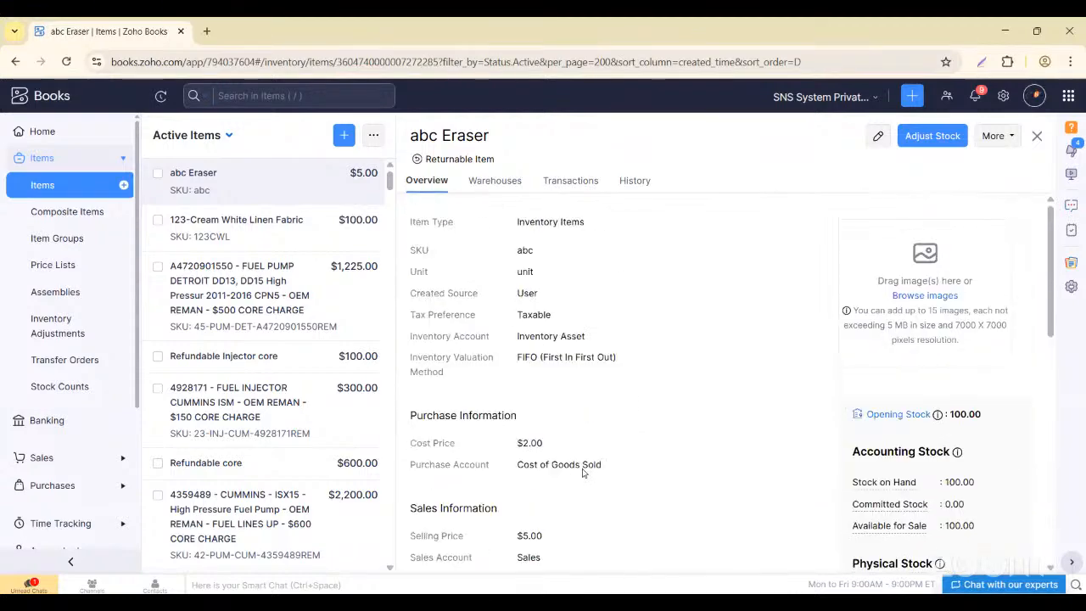
Go to the sales invoices and start a new invoice.
left_click(123, 458)
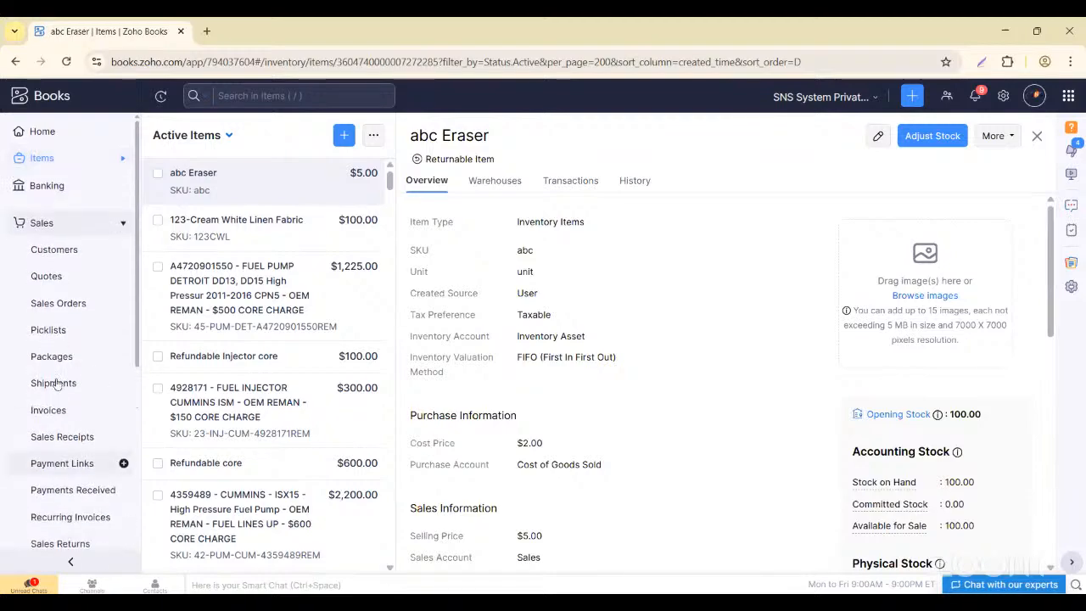
left_click(49, 411)
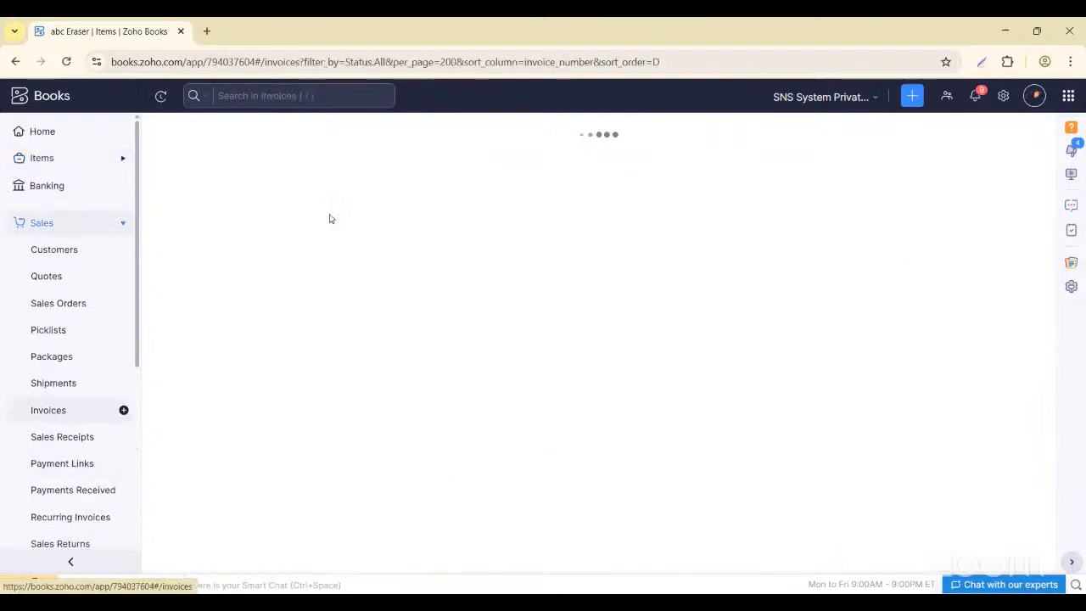
left_click(123, 411)
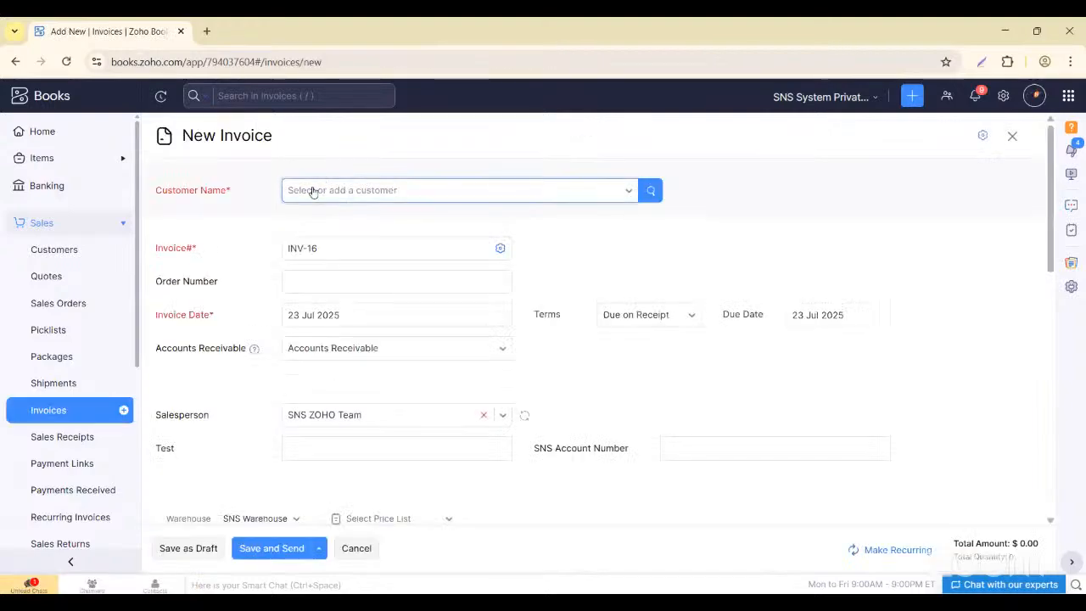
Search the existing customers for one to invoice and browse through the customer list.
left_click(312, 191)
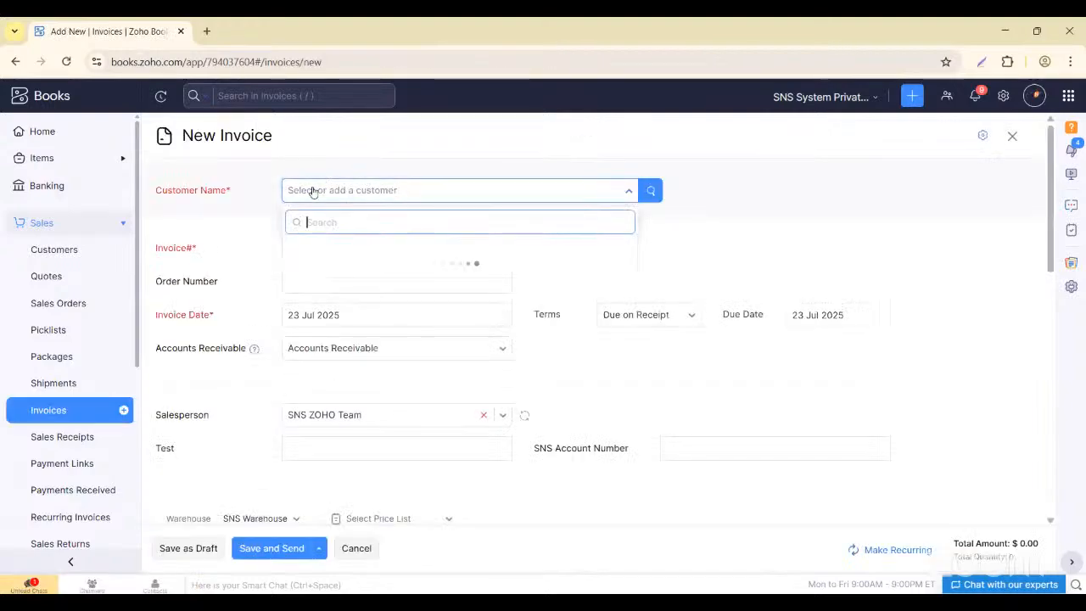
type("kyc")
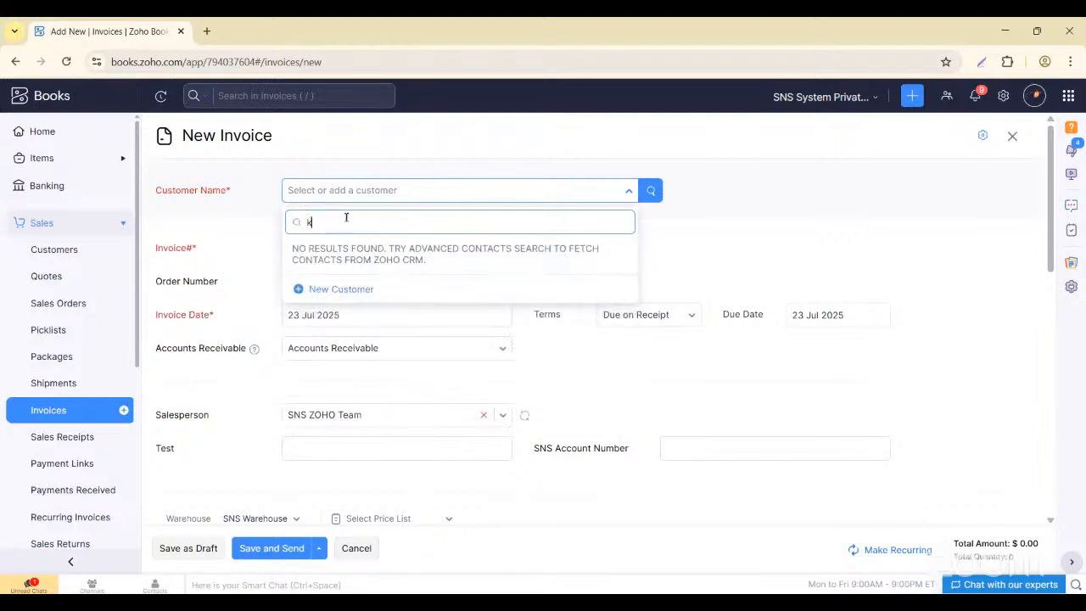
key("BackSpace")
type("KY")
key("BackSpace")
scroll(348, 339, "down", 2)
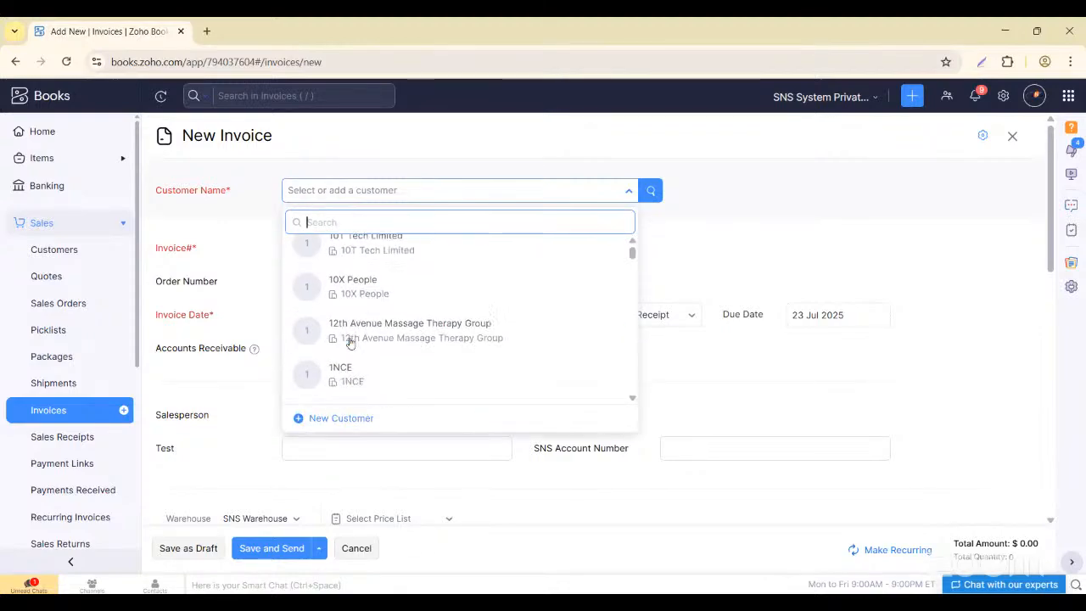
scroll(350, 342, "down", 10)
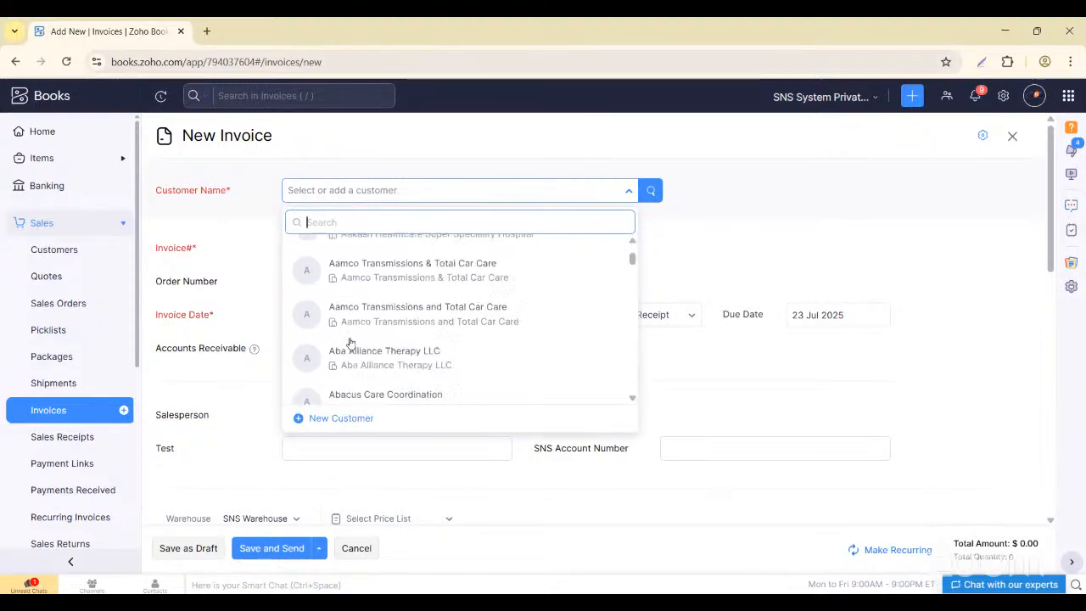
scroll(350, 342, "down", 10)
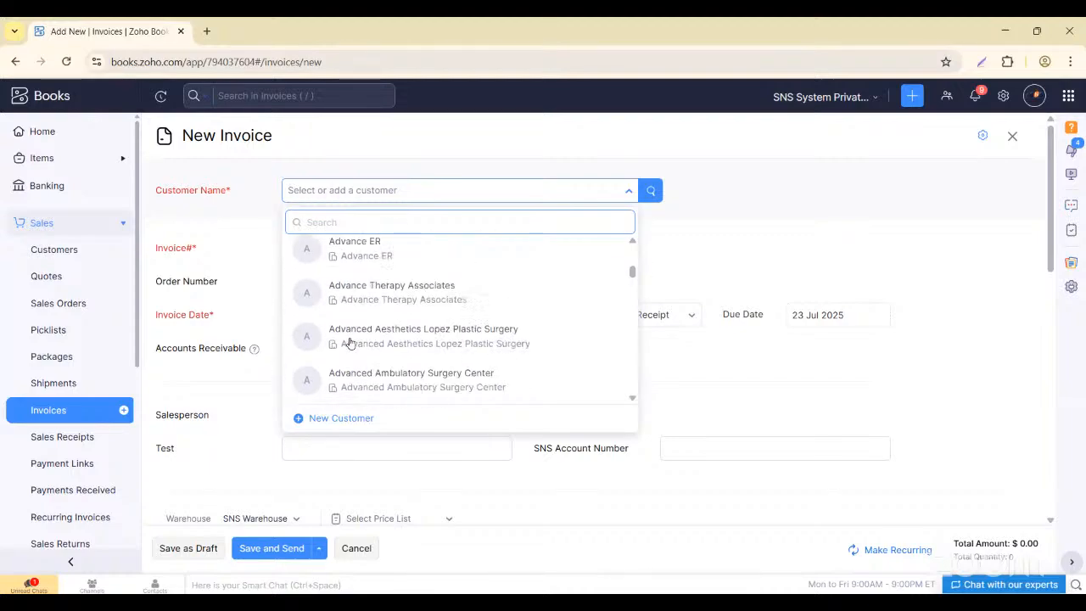
scroll(350, 342, "down", 10)
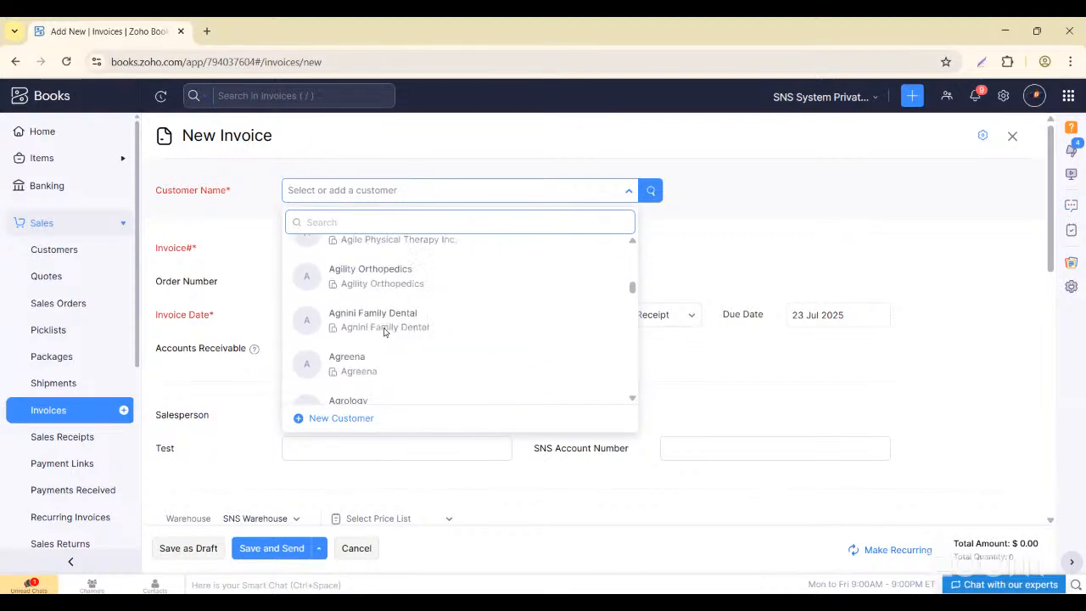
scroll(383, 332, "down", 3)
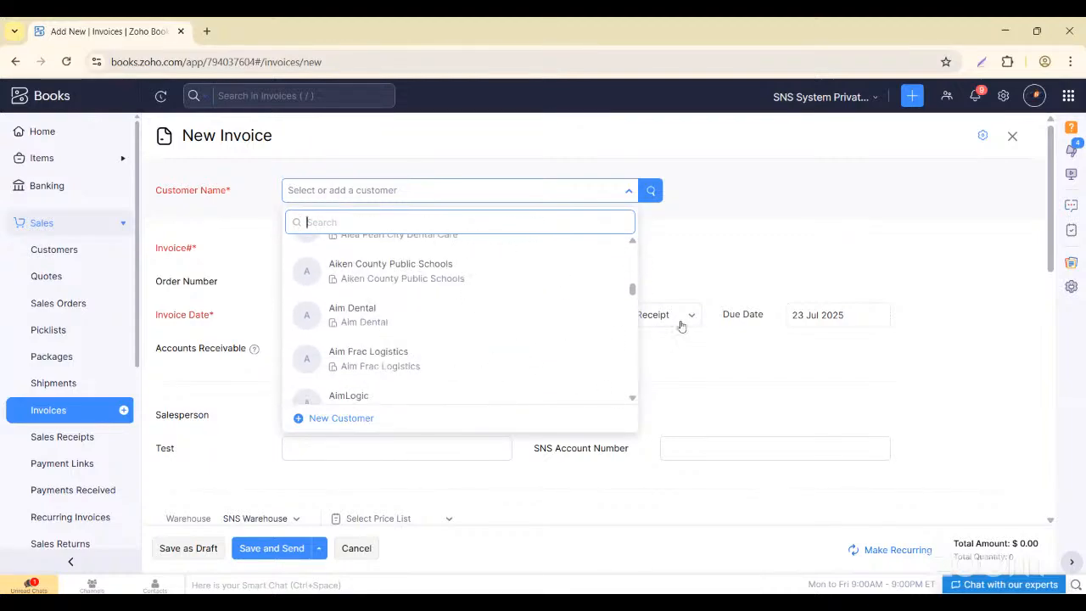
left_click(343, 200)
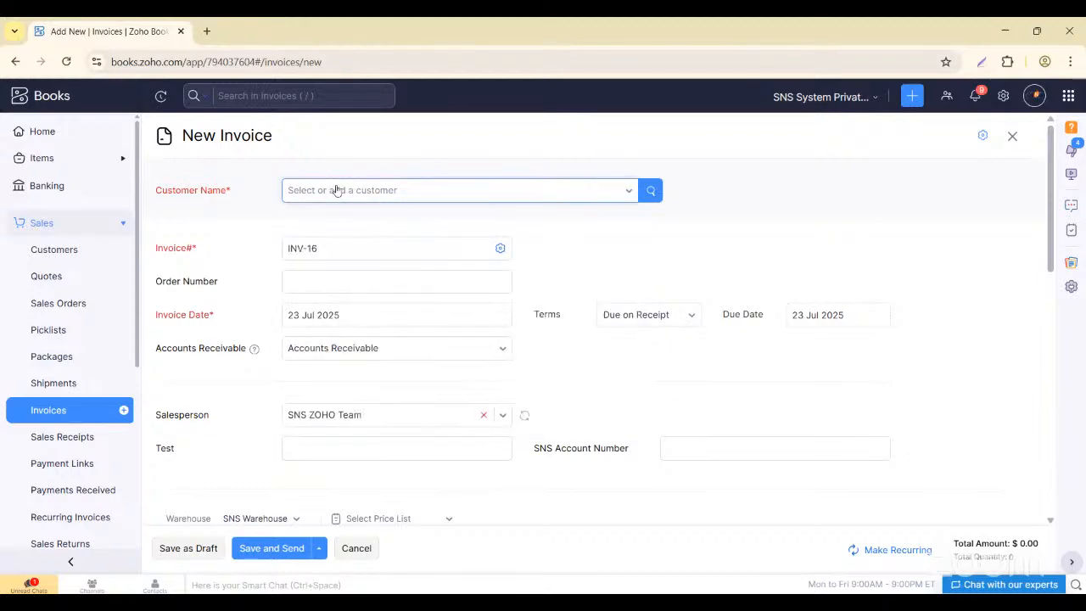
Search the invoice's customer list for REM and look through the listed companies.
left_click(337, 193)
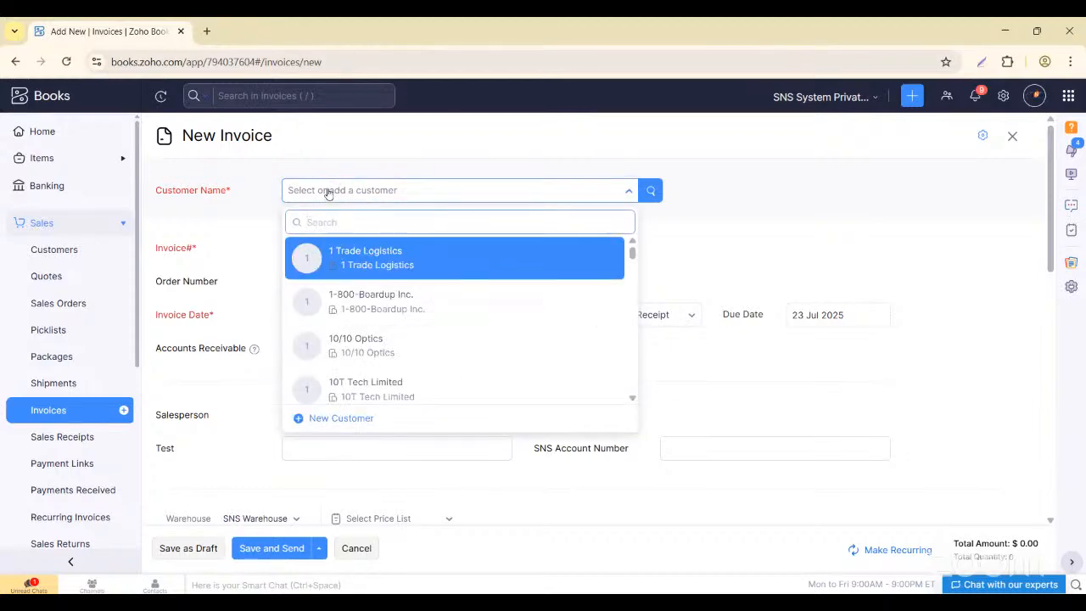
type("REM")
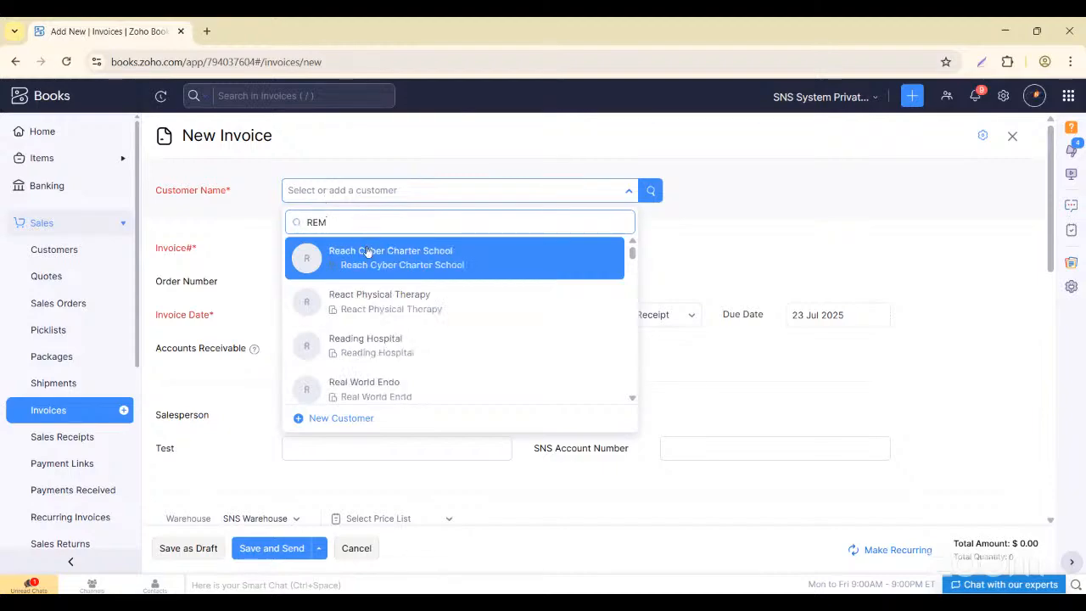
scroll(367, 309, "down", 3)
scroll(368, 310, "down", 8)
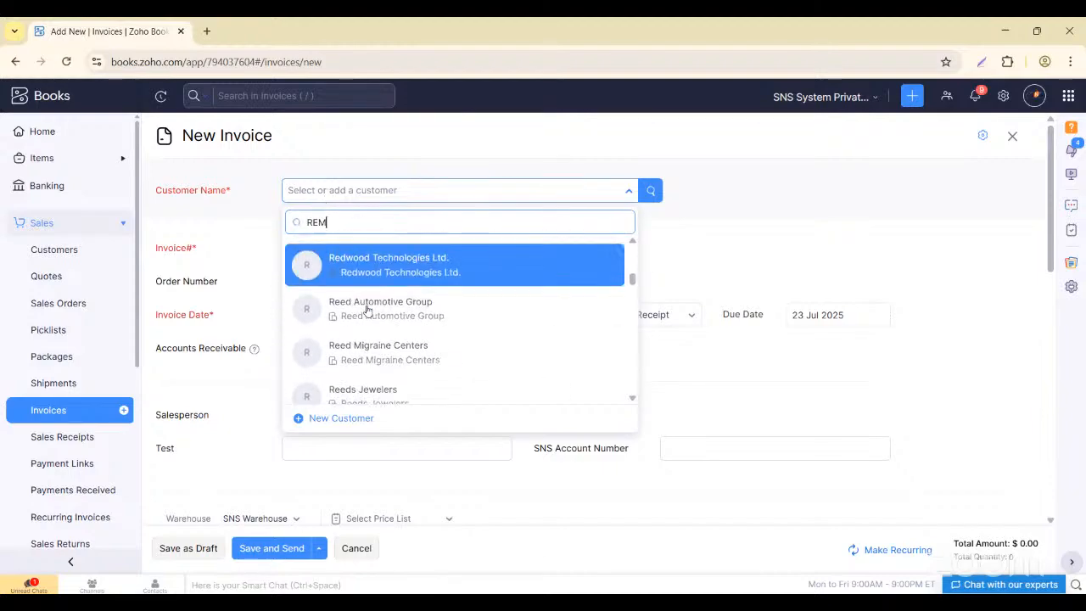
scroll(367, 309, "up", 8)
left_click(235, 227)
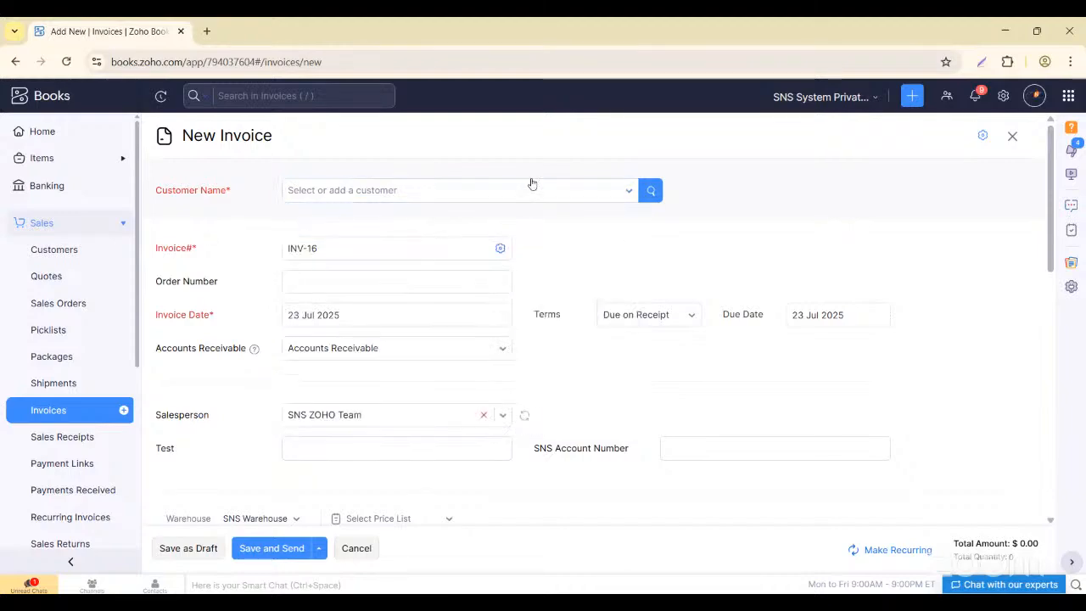
Start a new customer from the invoice's customer selection, with PARKER INC as company name and display name.
left_click(397, 194)
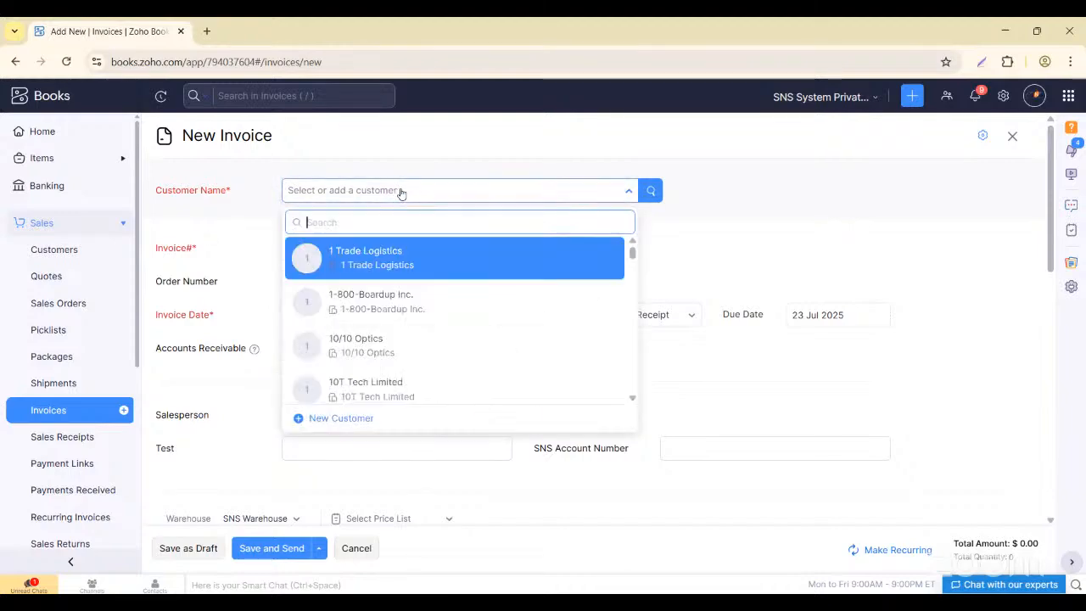
scroll(320, 401, "down", 3)
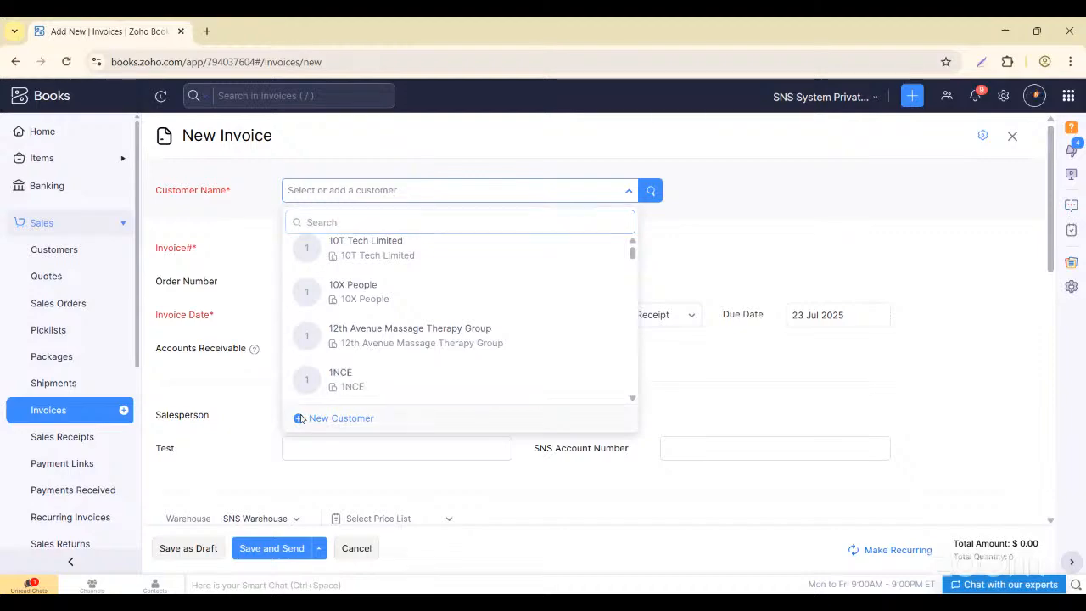
left_click(336, 418)
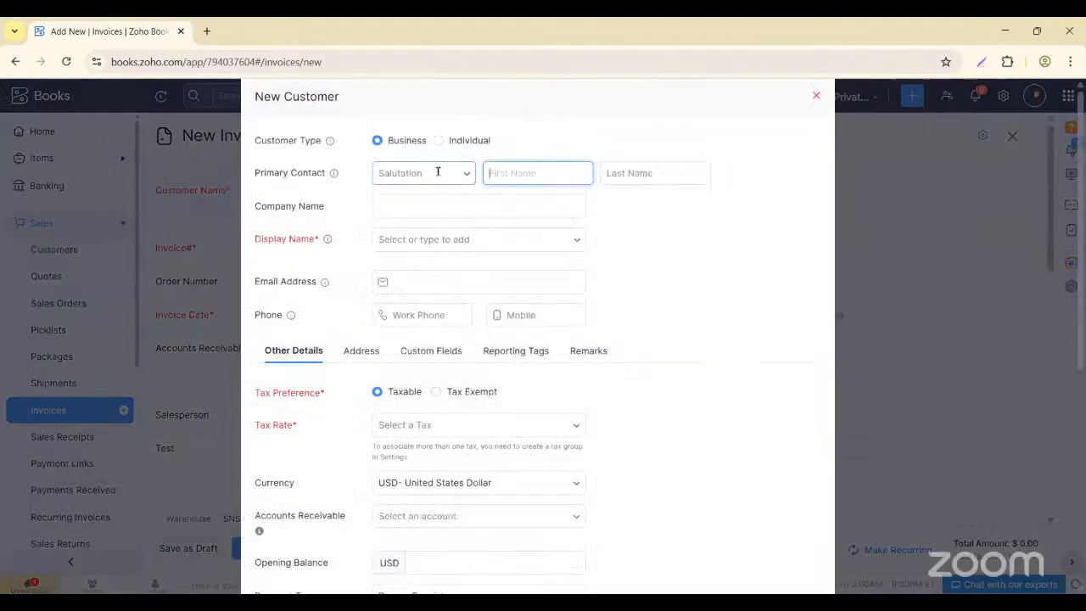
left_click(403, 201)
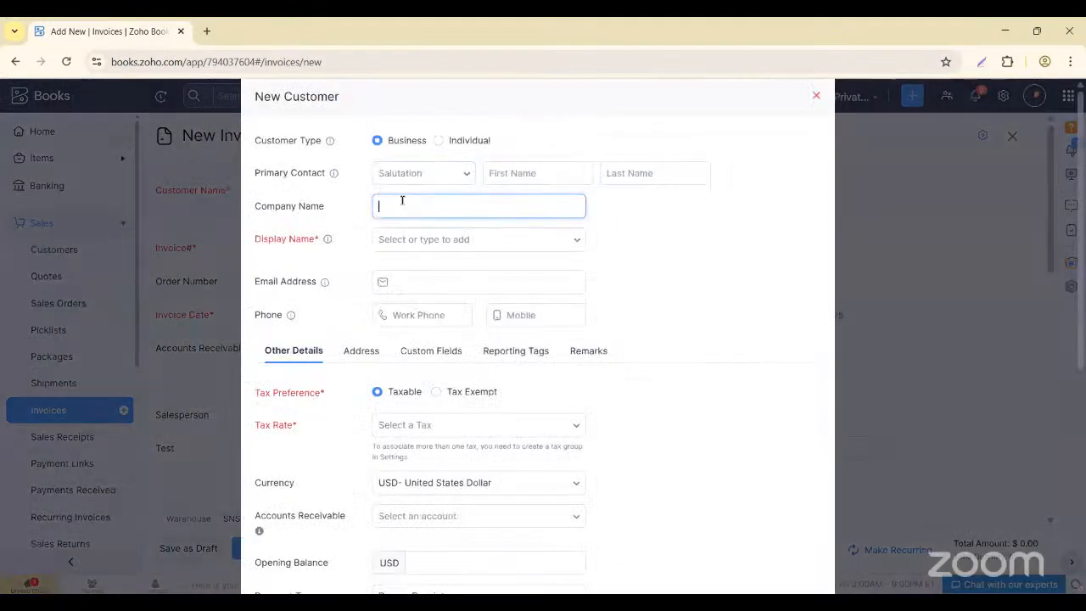
type("PARKER INC")
left_click(438, 236)
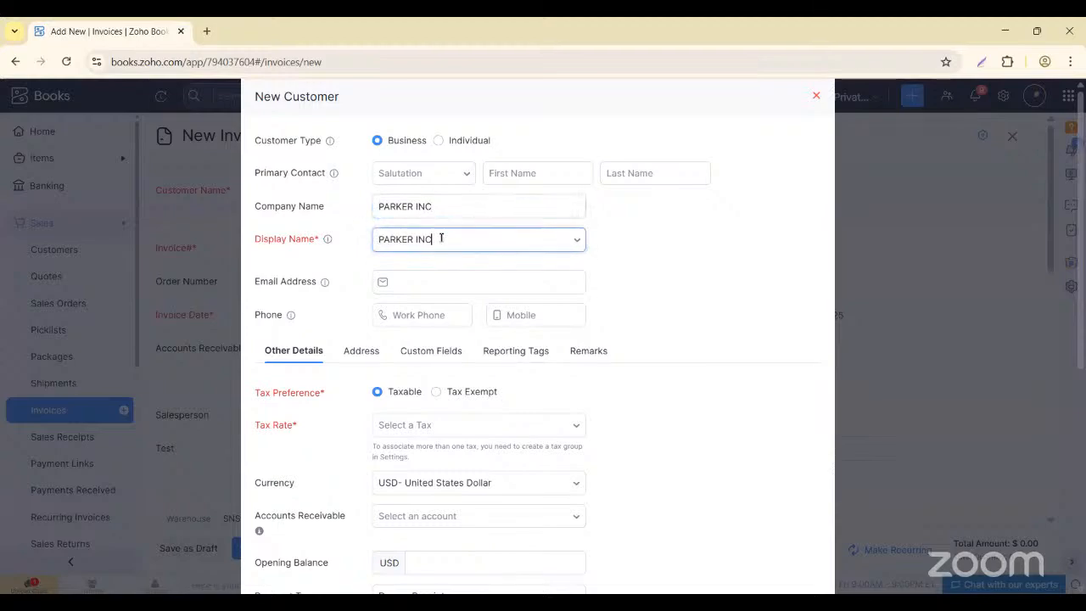
left_click(628, 252)
Try to save the new customer without a tax rate, switching the tax preference to Tax Exempt and back to Taxable.
scroll(417, 441, "down", 5)
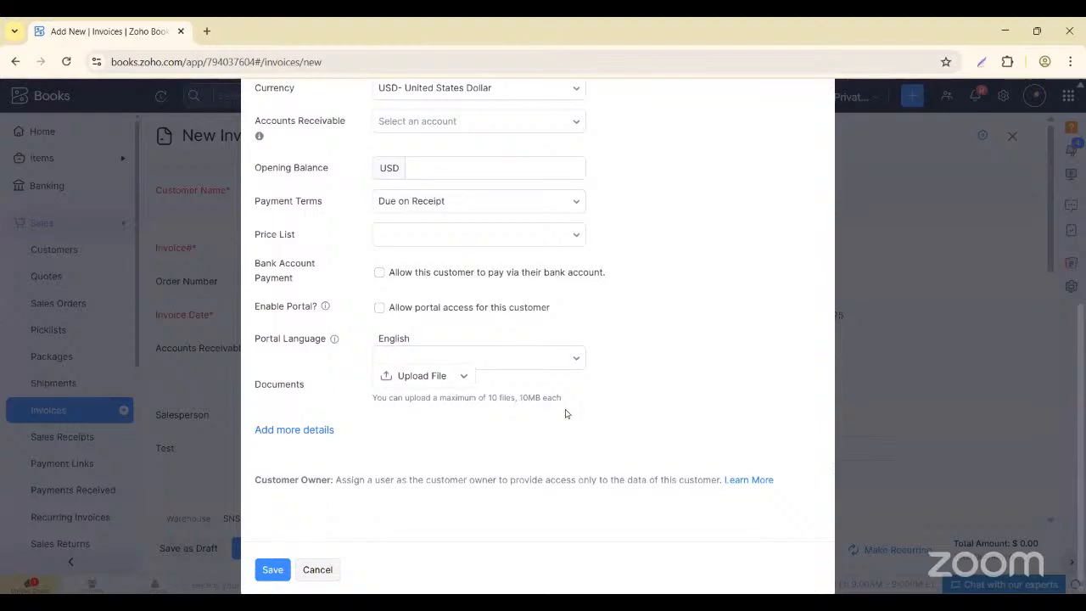
left_click(272, 569)
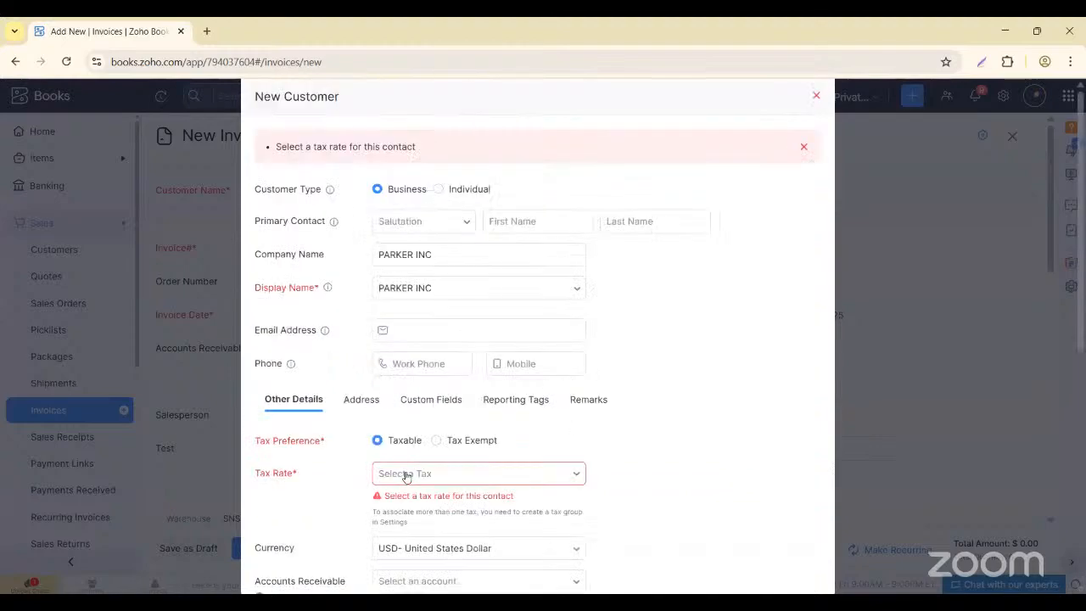
left_click(435, 441)
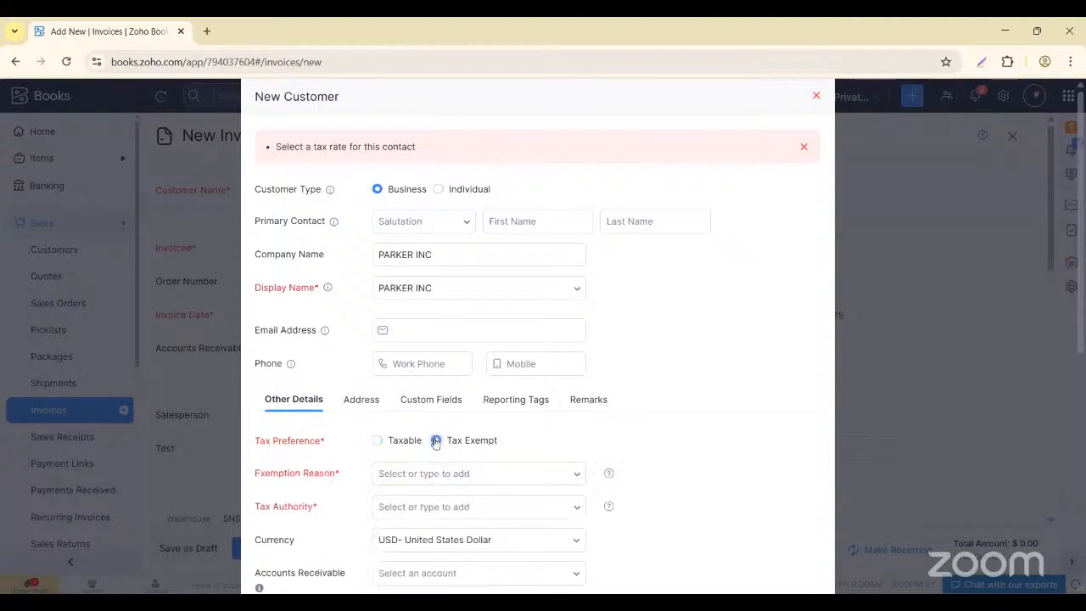
left_click(376, 441)
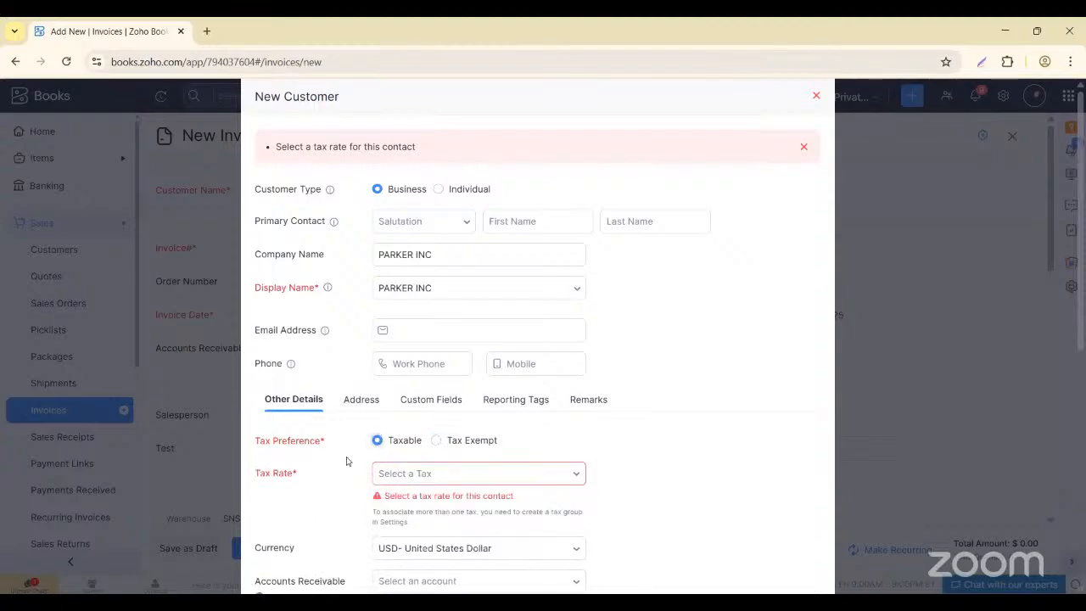
scroll(347, 461, "down", 5)
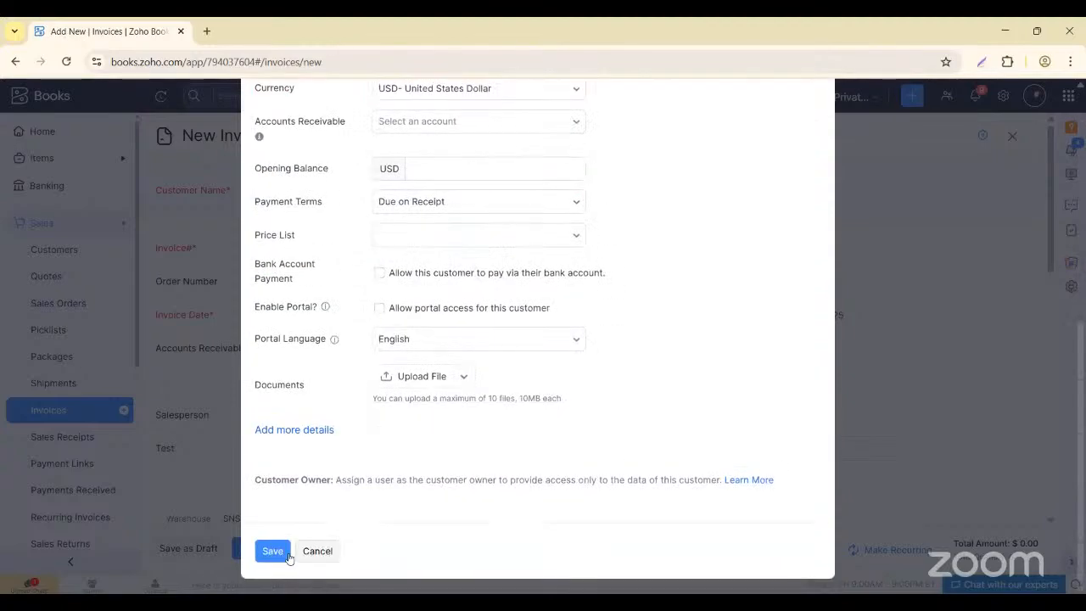
left_click(272, 551)
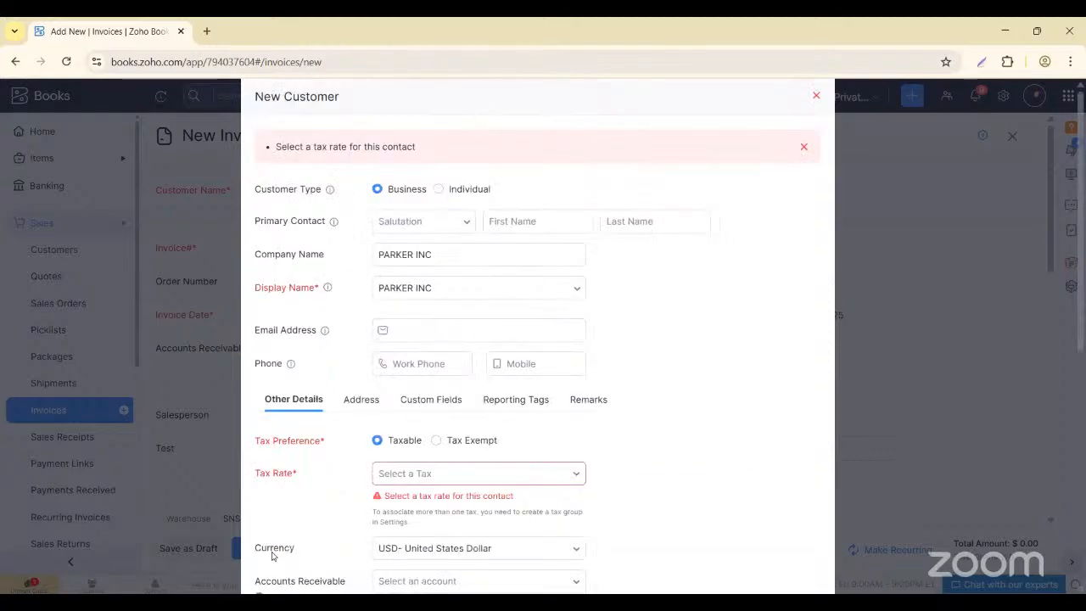
Set the new customer's tax rate to VAT [5%] and save the customer.
left_click(425, 479)
left_click(411, 443)
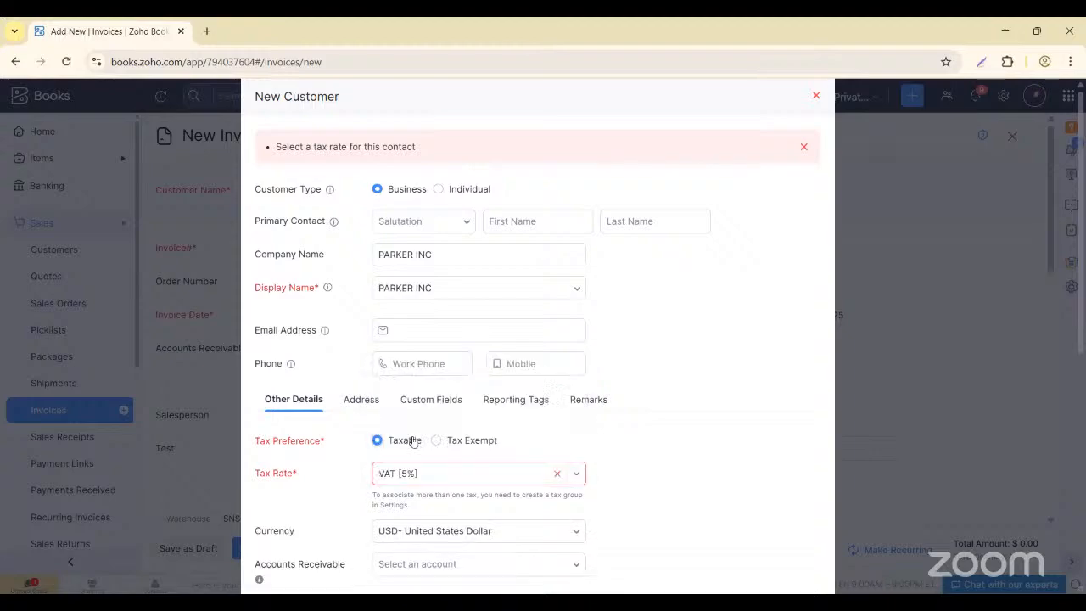
scroll(301, 517, "down", 5)
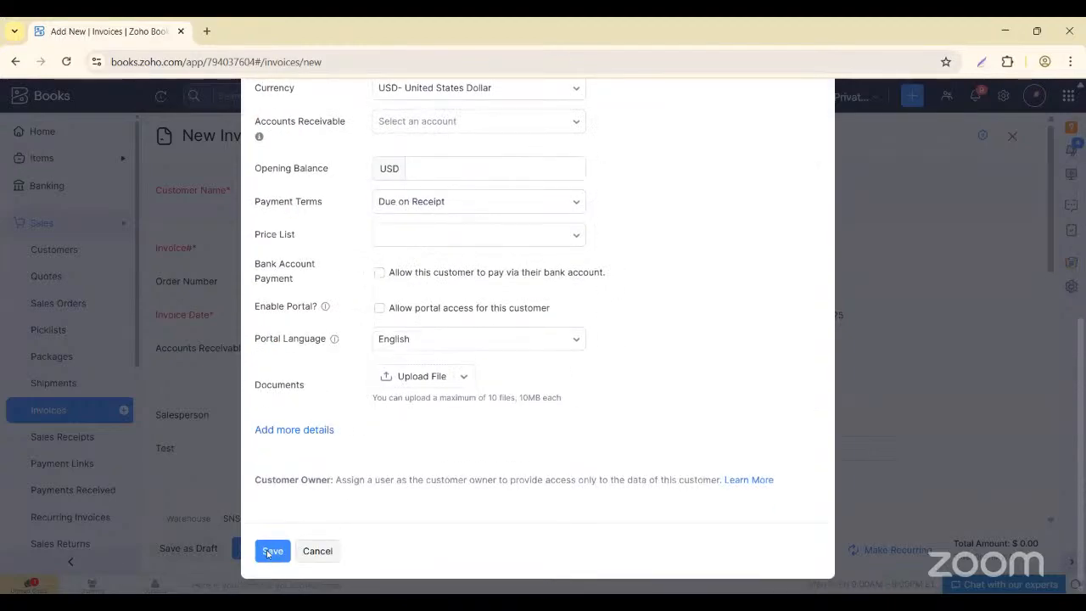
left_click(268, 553)
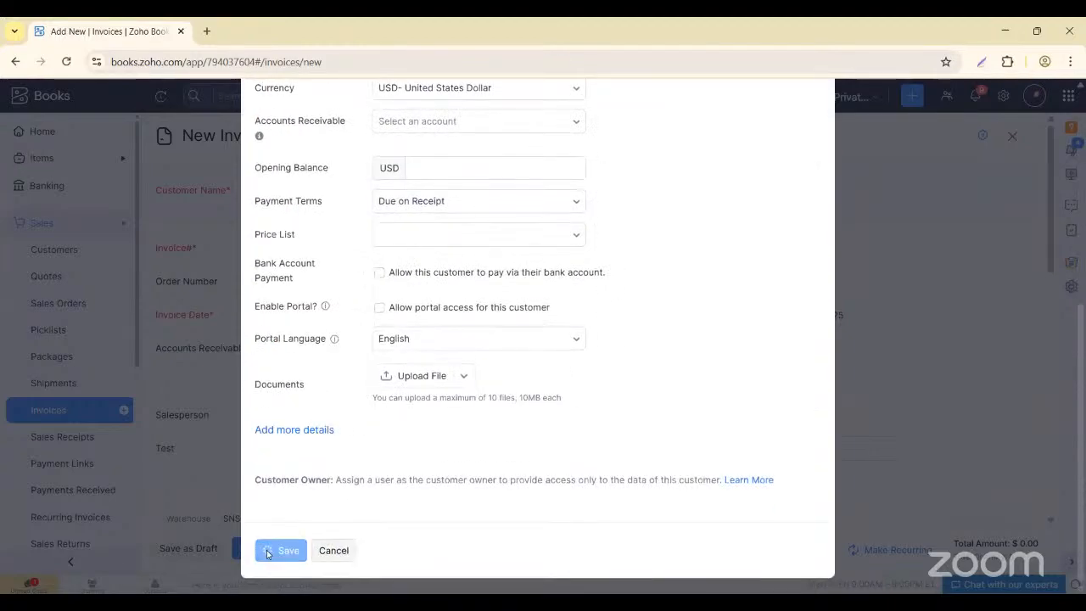
Add the abc Eraser item to the invoice's item table and remove the empty row below it.
scroll(246, 416, "down", 4)
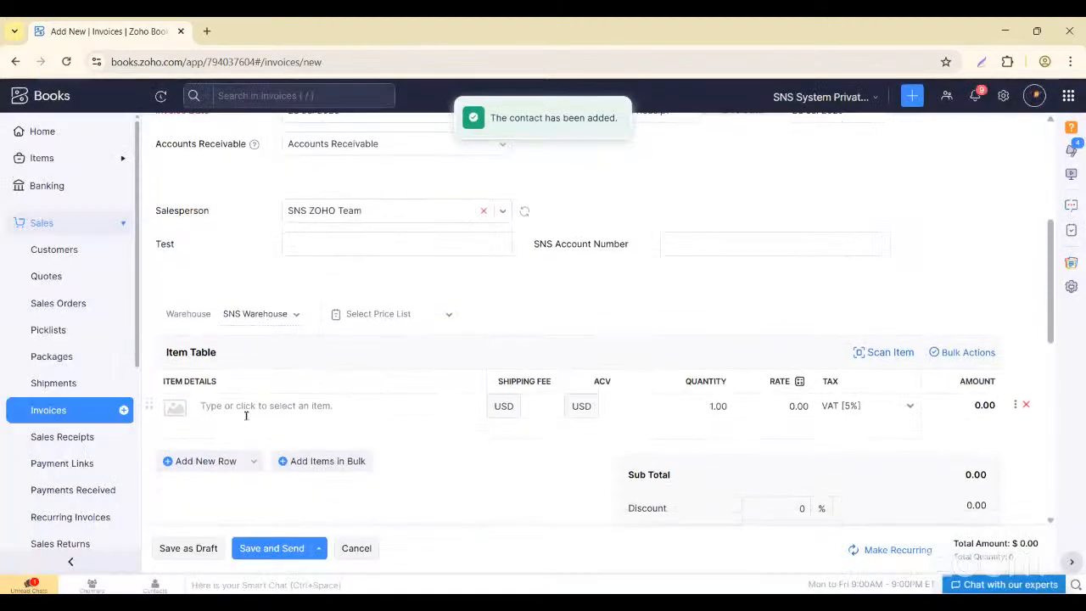
left_click(246, 416)
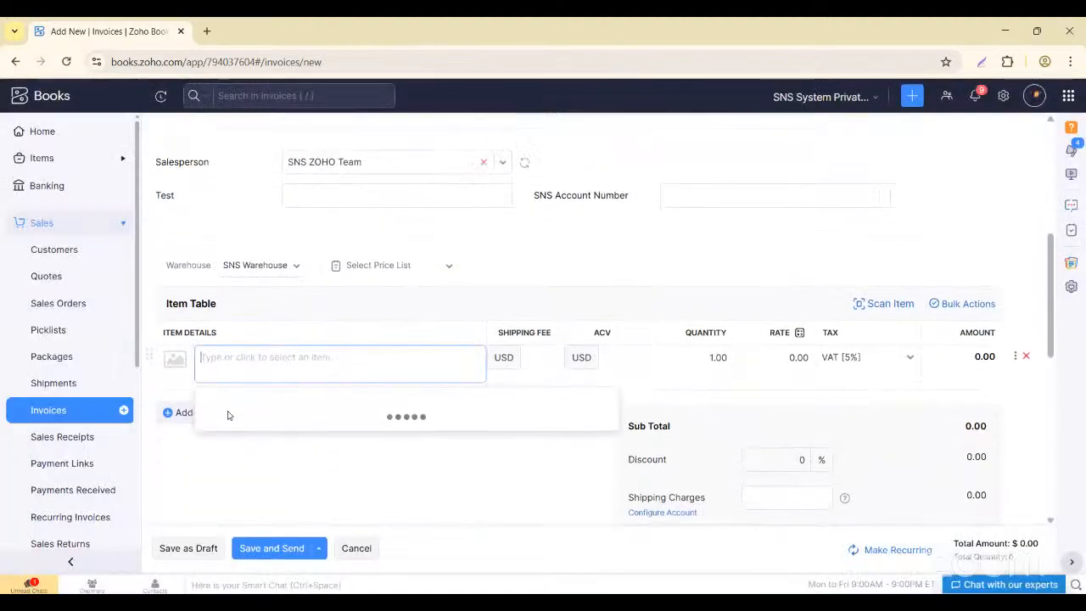
type("ab")
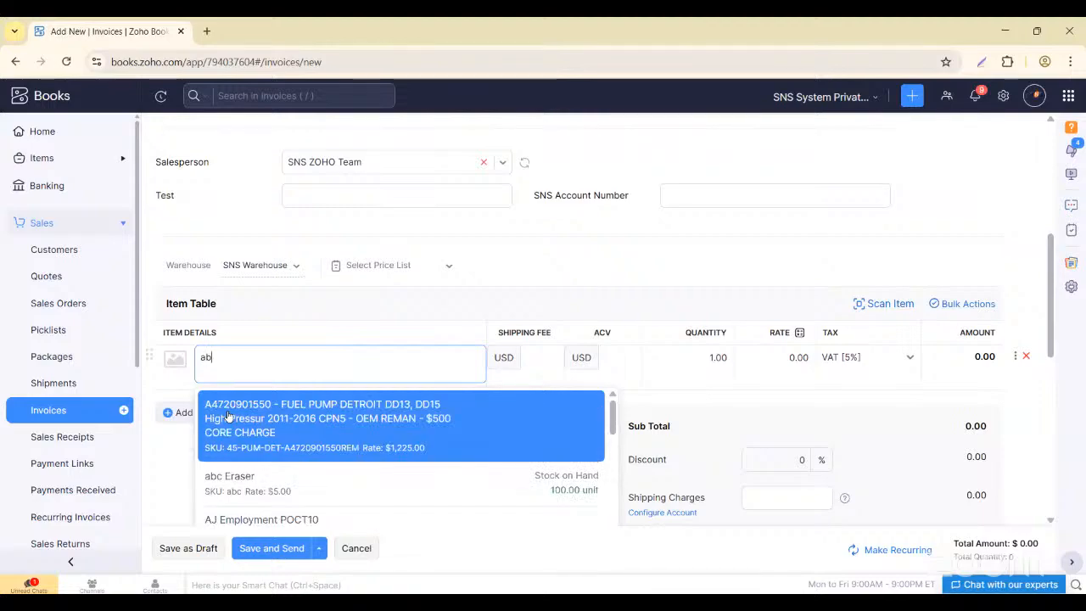
type("c")
left_click(227, 411)
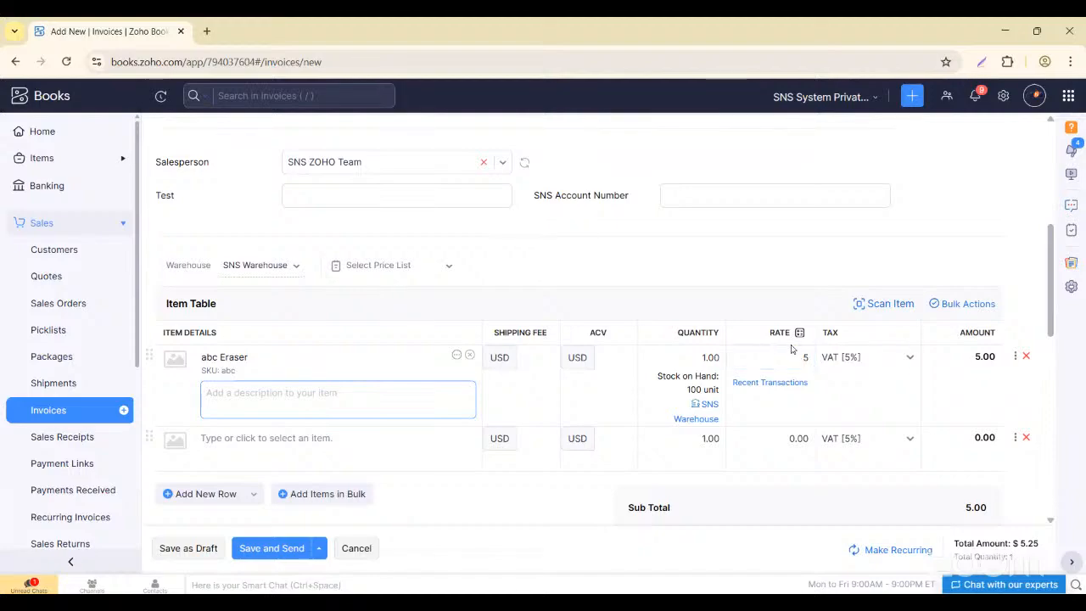
left_click(1026, 439)
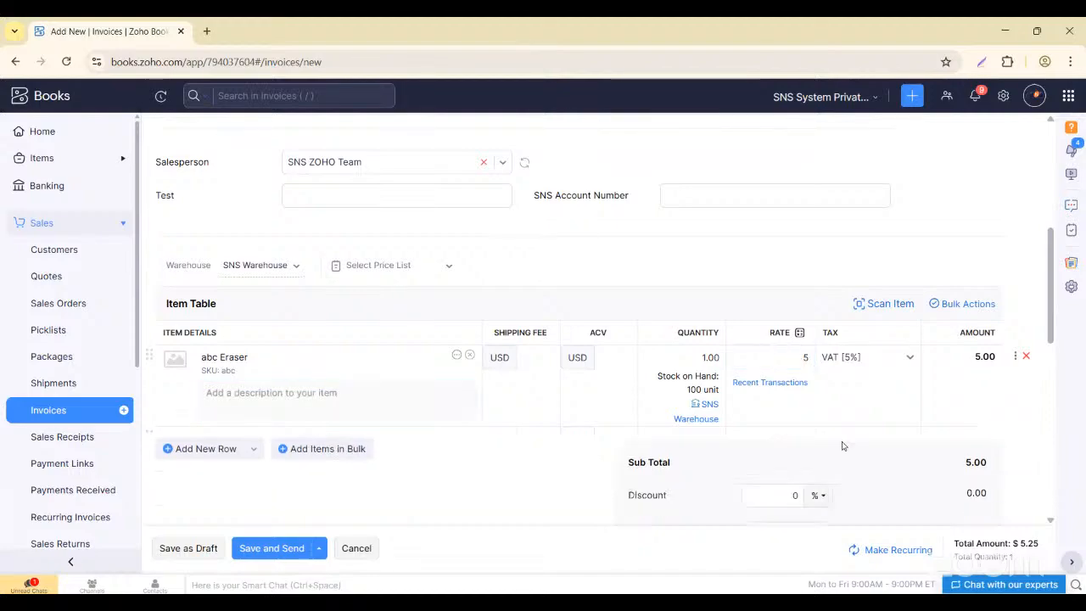
Set the abc Eraser line's quantity to 10 on the PARKER INC invoice.
left_click(720, 357)
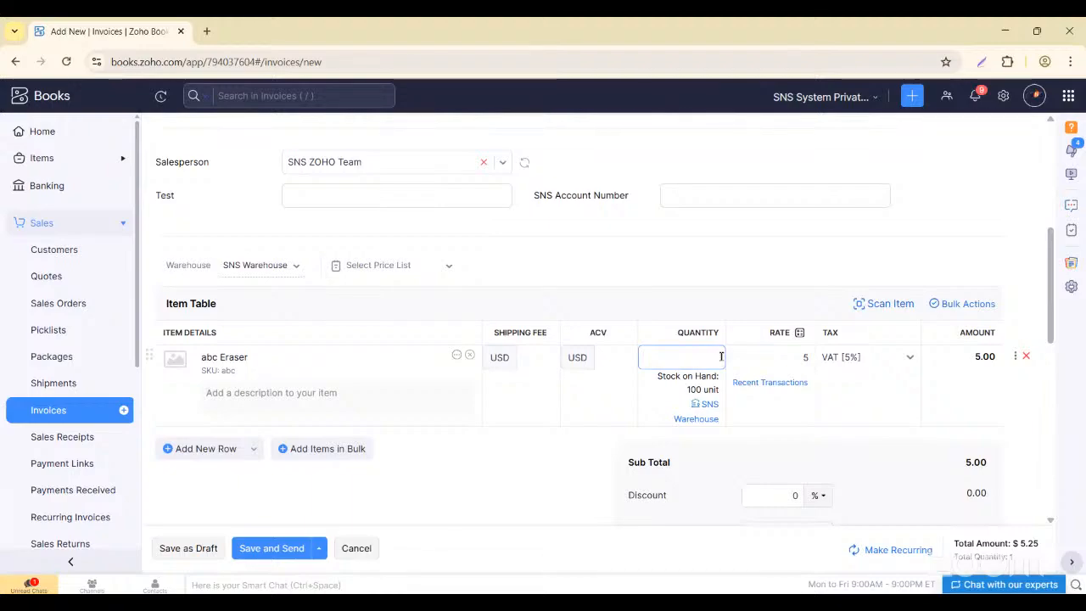
type("0")
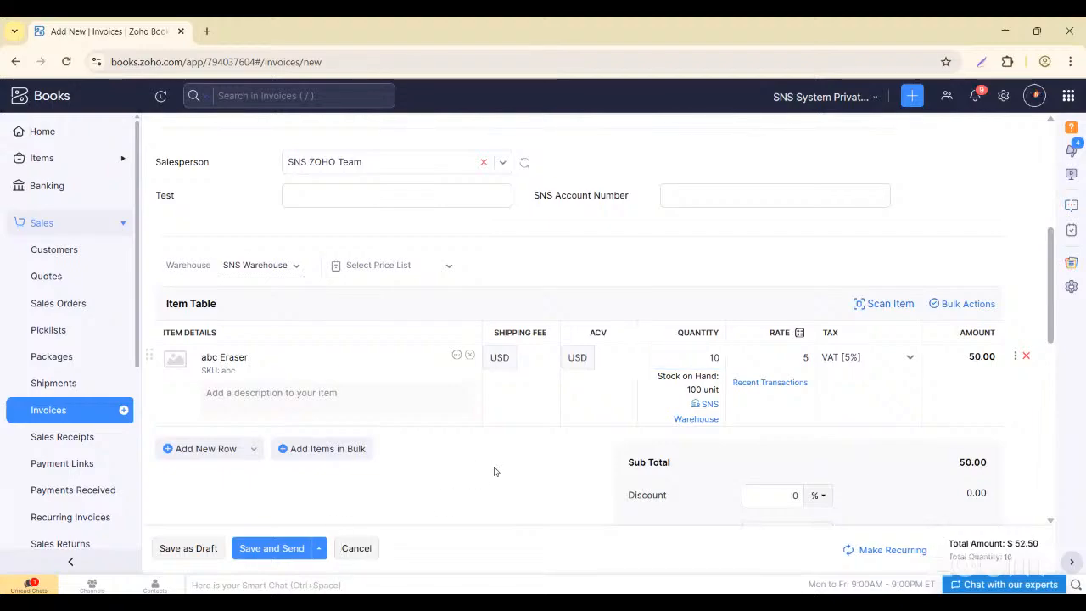
Save the PARKER INC invoice as a draft and mark it as sent.
scroll(495, 471, "down", 5)
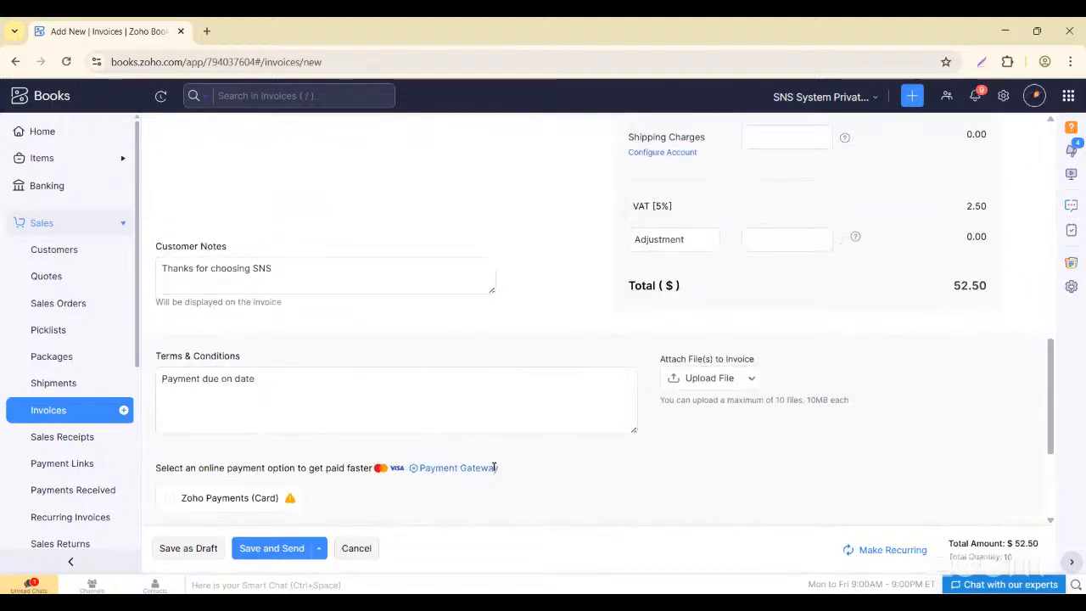
scroll(223, 421, "down", 3)
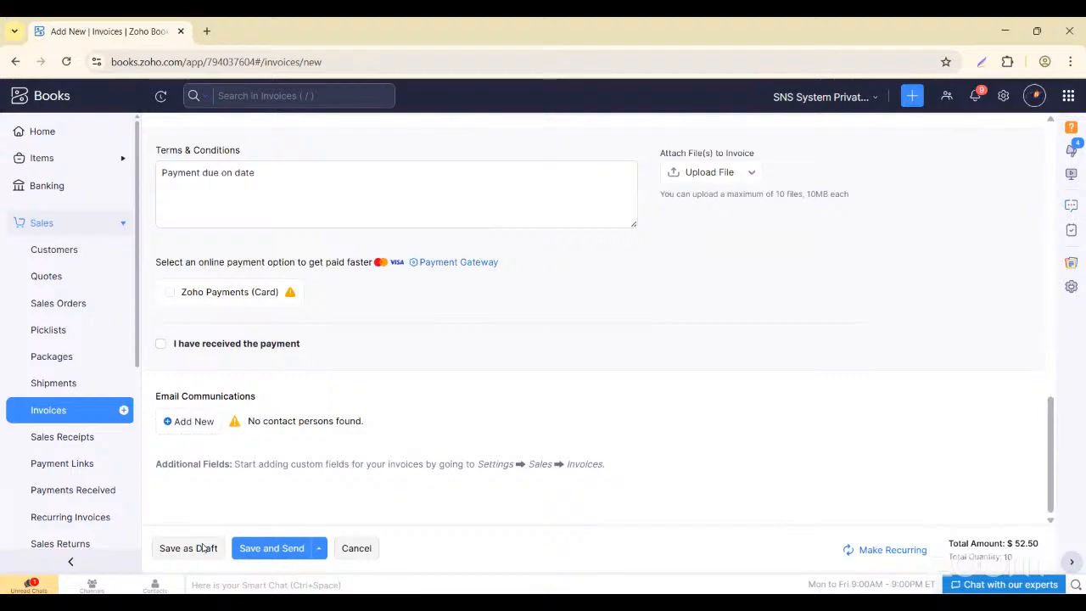
left_click(203, 548)
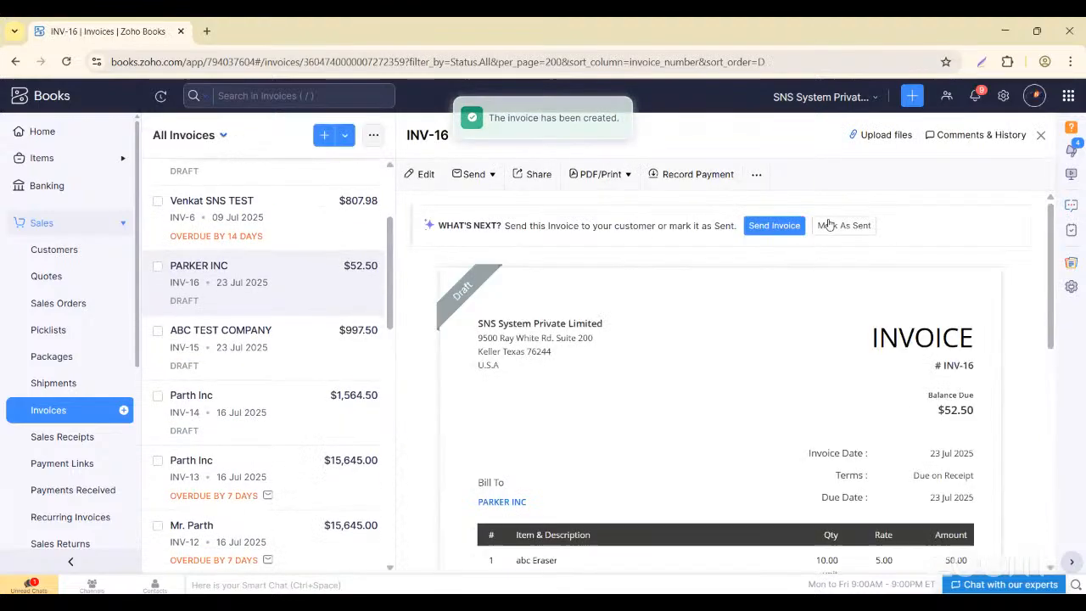
left_click(833, 227)
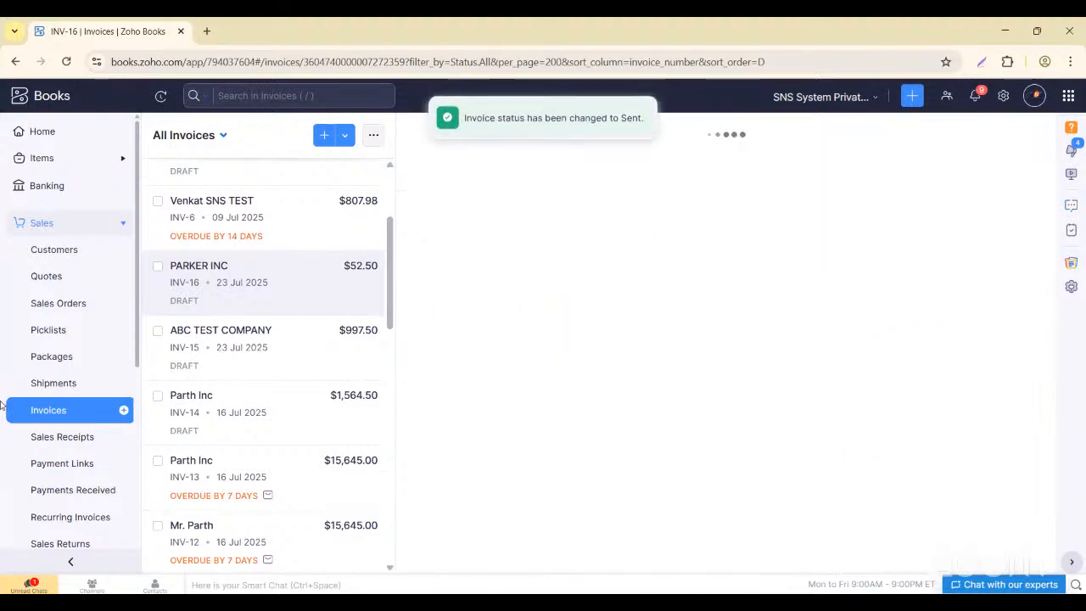
Open the abc Eraser item from the items list and review its accounting and physical stock figures.
left_click(40, 158)
left_click(42, 185)
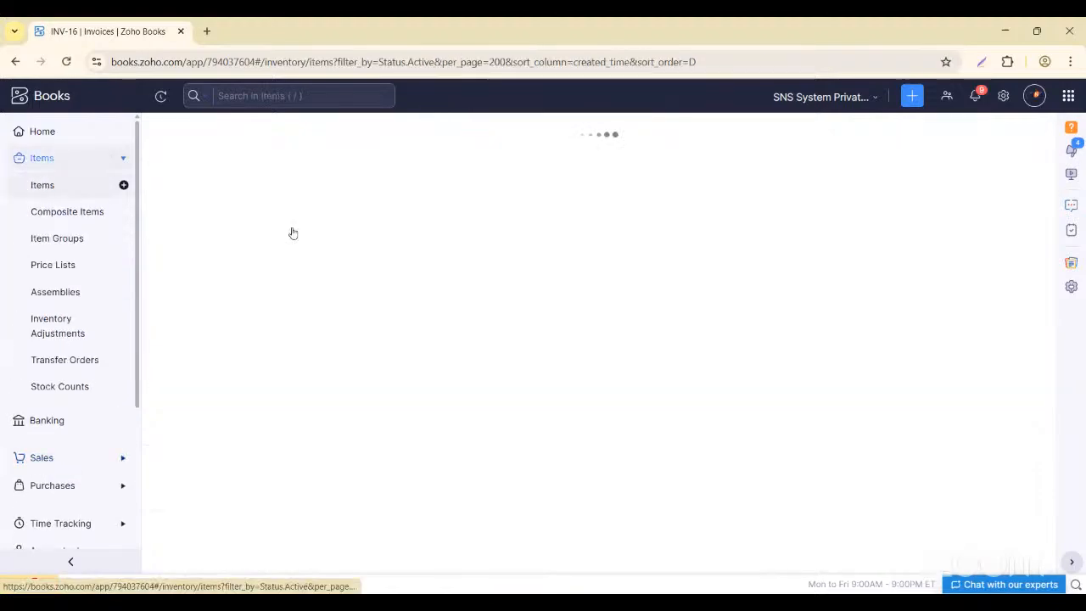
left_click(268, 209)
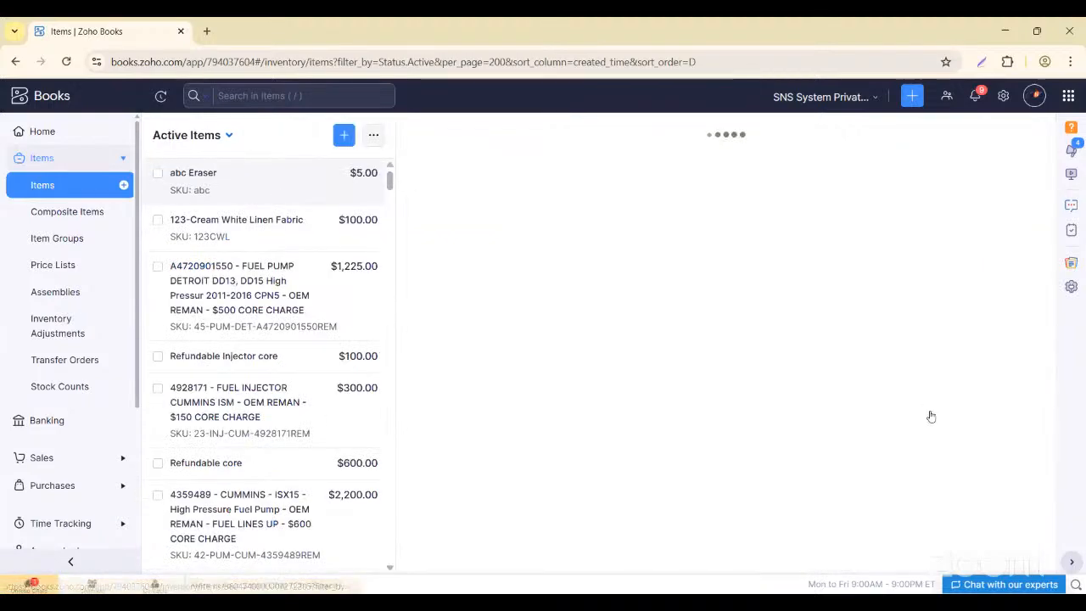
scroll(942, 255, "down", 2)
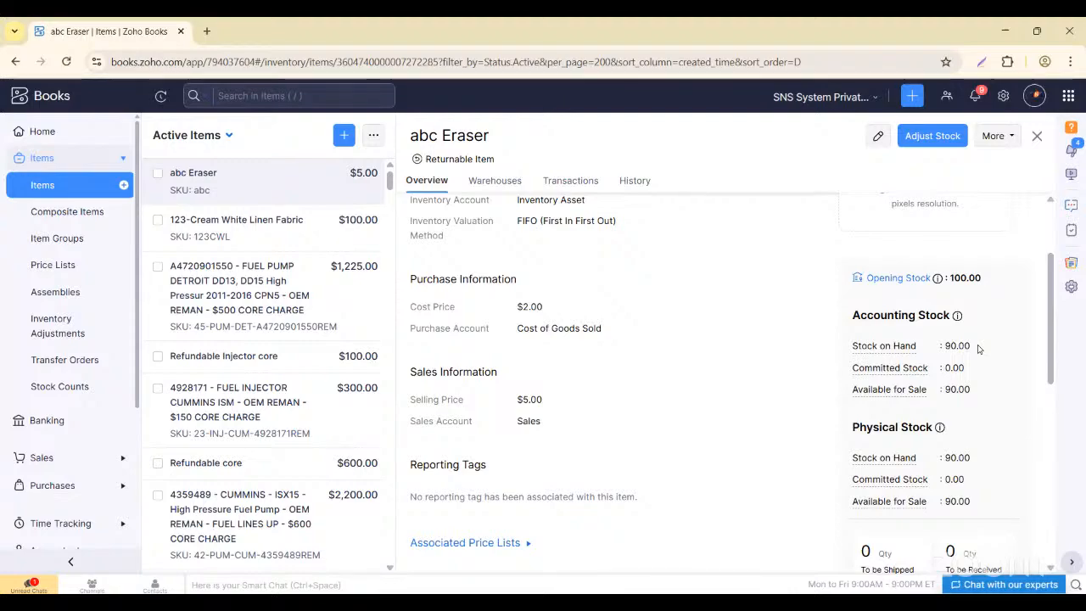
scroll(978, 348, "down", 1)
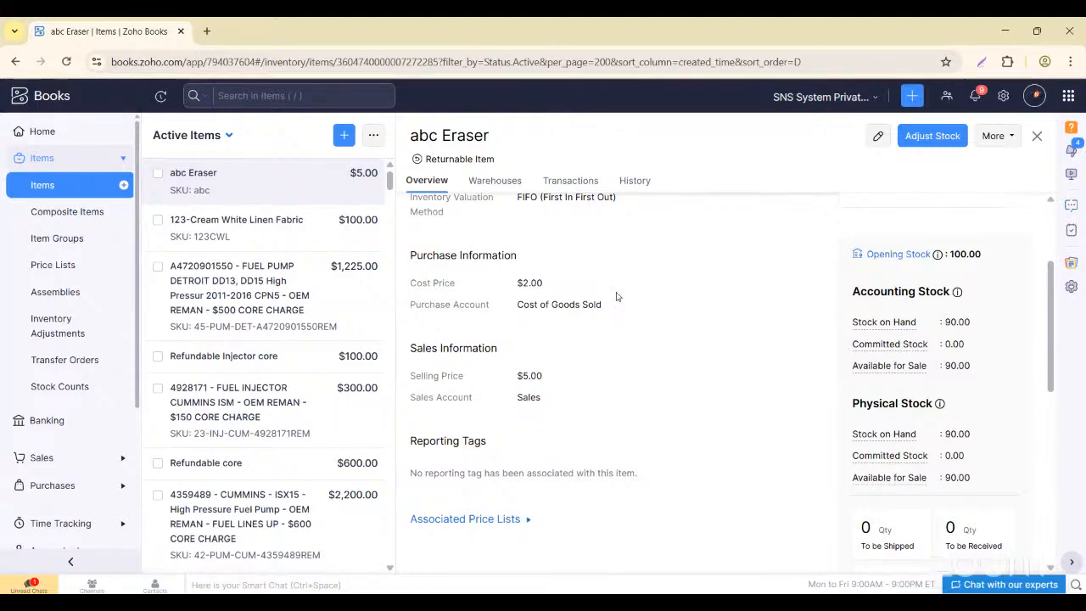
Reopen abc Eraser from the items list and start a quantity adjustment with a new quantity on hand of 110.
left_click(44, 185)
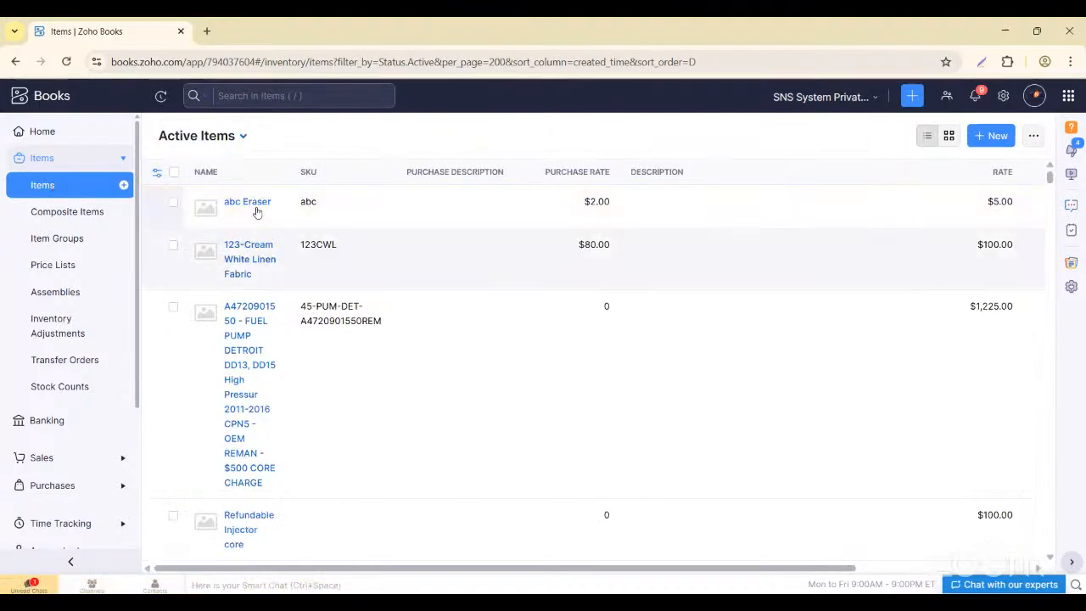
left_click(257, 208)
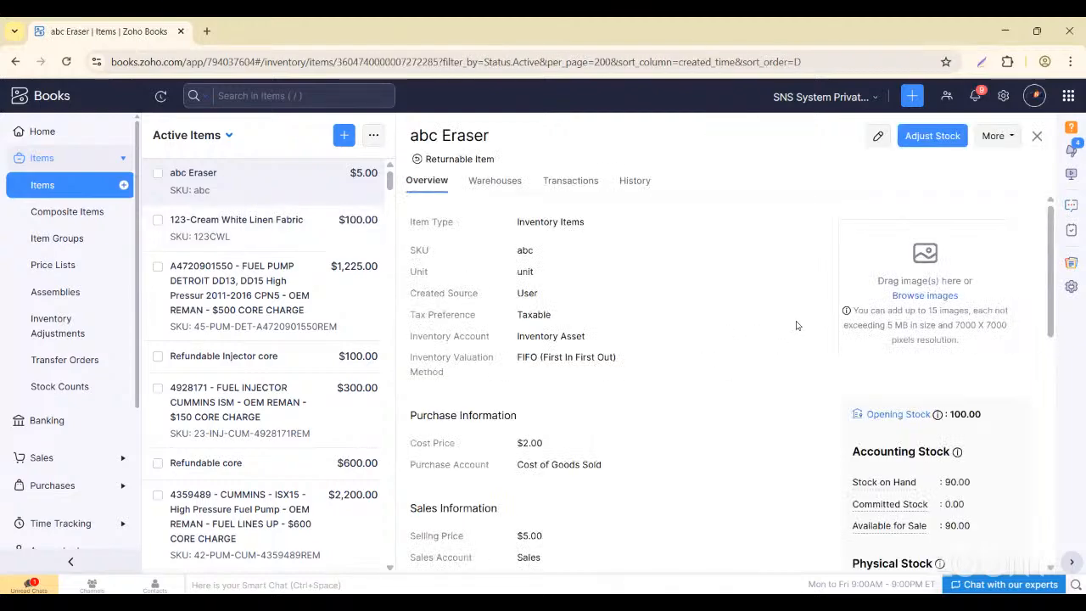
mouse_move(859, 490)
left_click(932, 137)
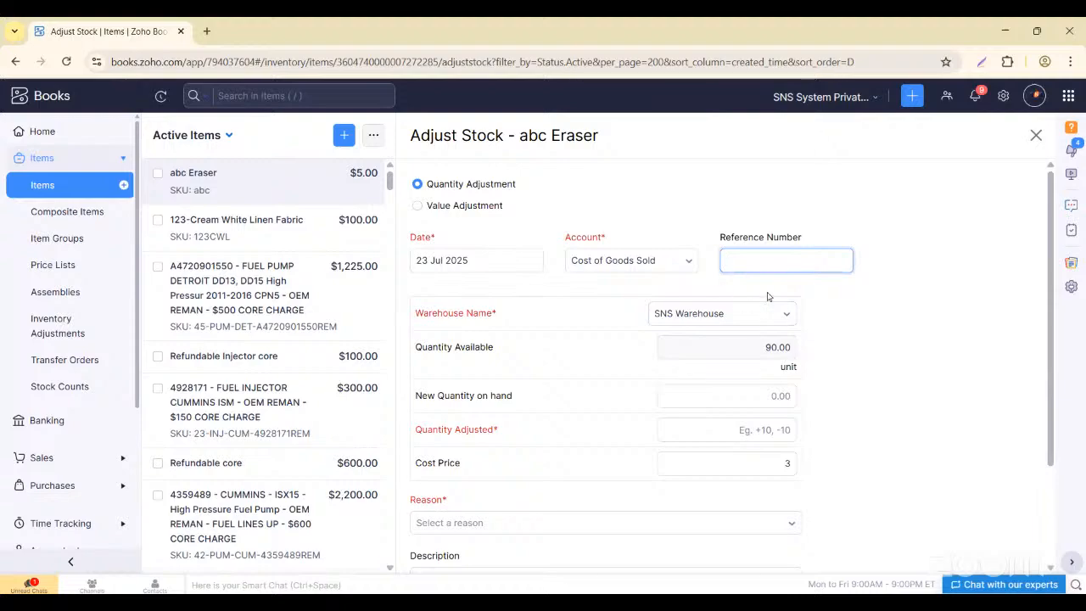
scroll(775, 353, "down", 1)
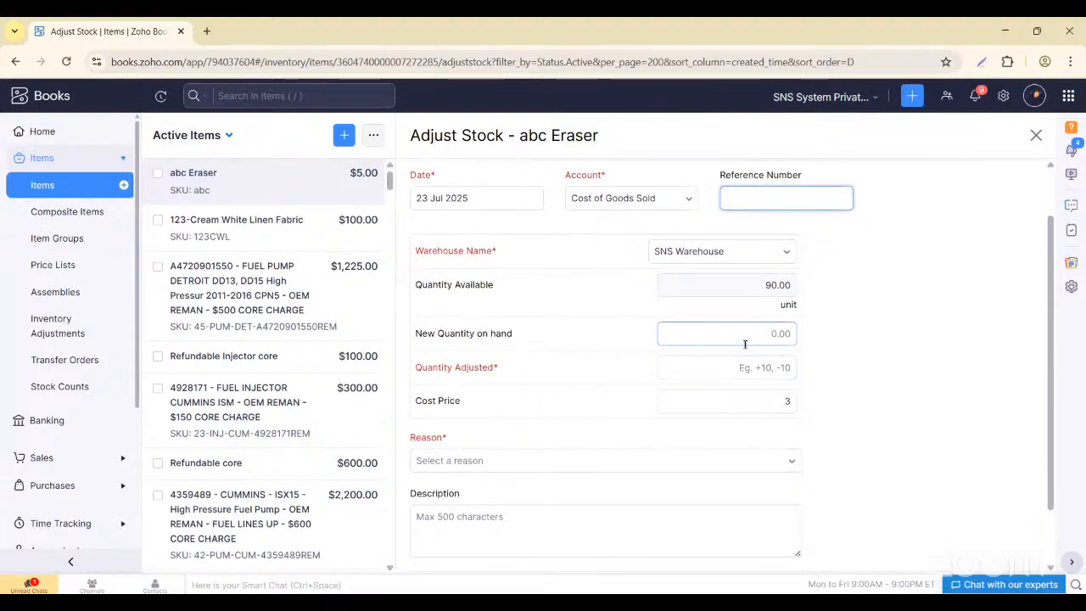
left_click(764, 332)
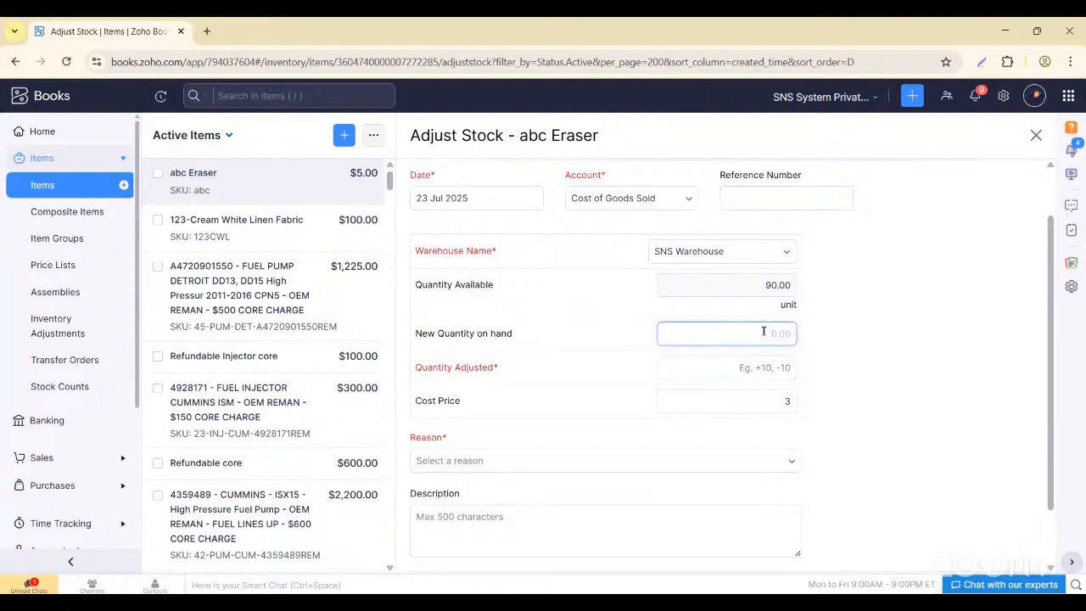
type("110")
left_click(772, 438)
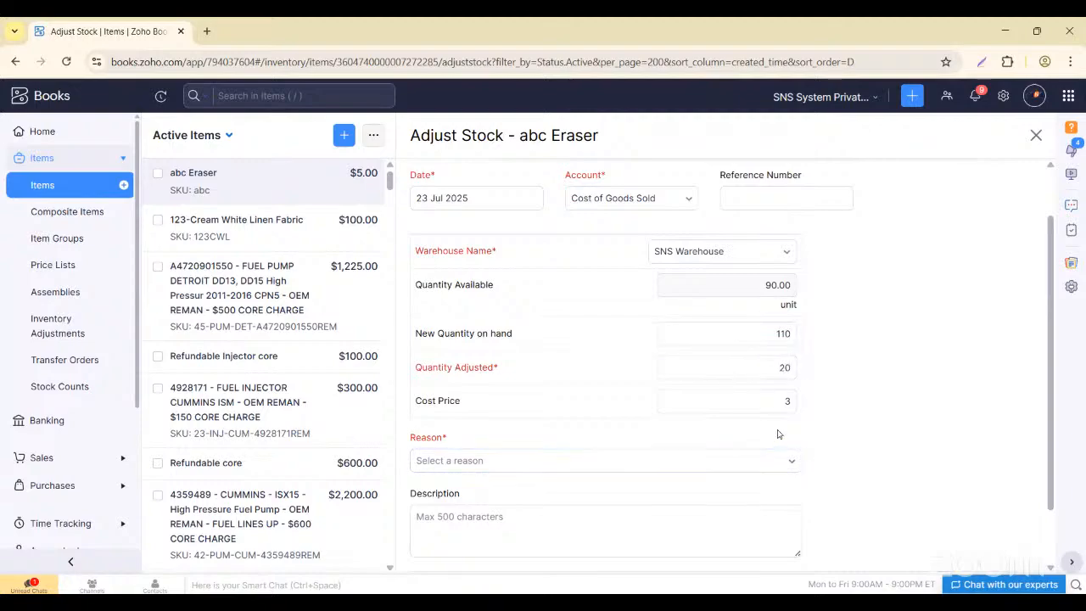
Choose Inventory Revaluation as the reason for the abc Eraser stock adjustment.
left_click(618, 464)
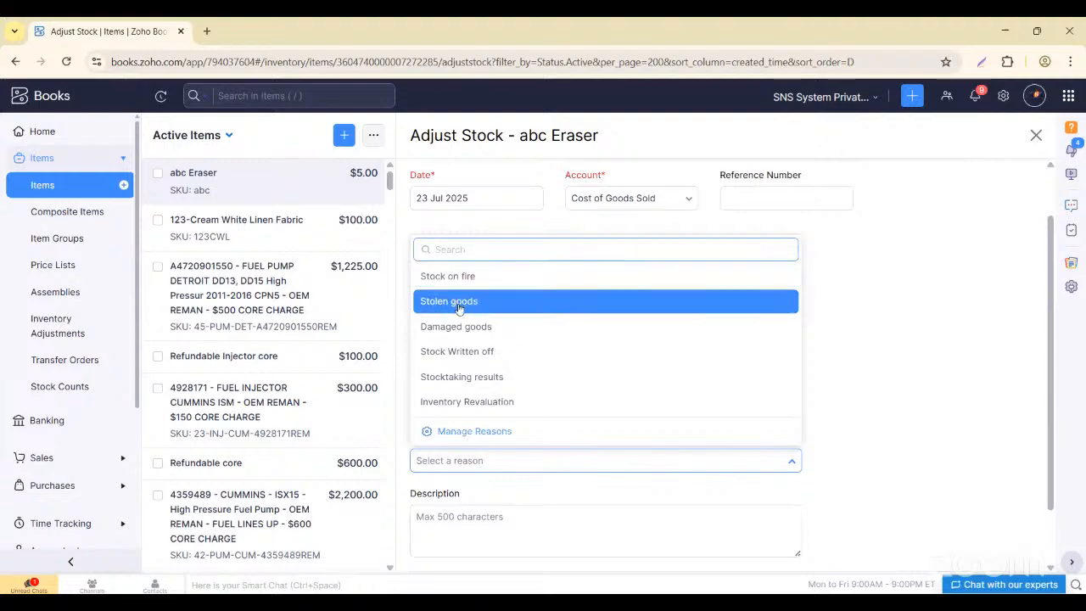
scroll(464, 345, "down", 1)
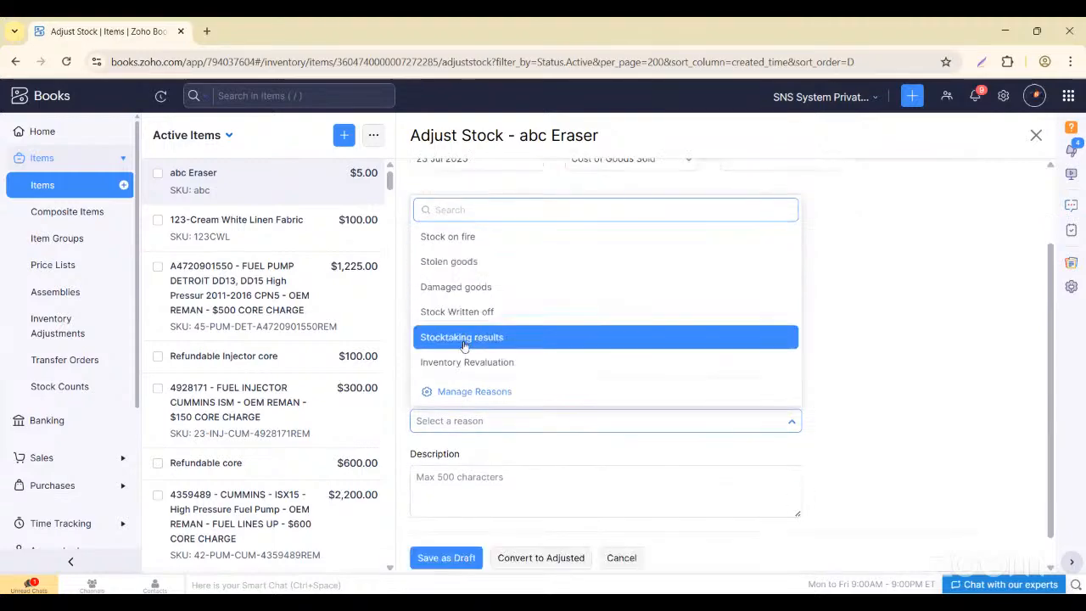
scroll(464, 362, "up", 1)
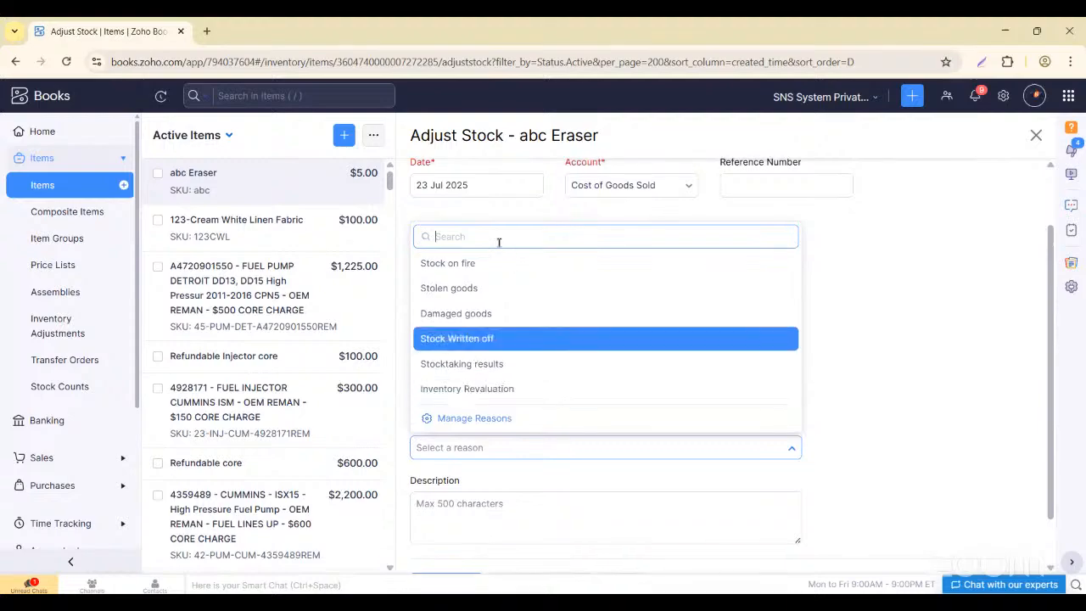
scroll(478, 318, "down", 1)
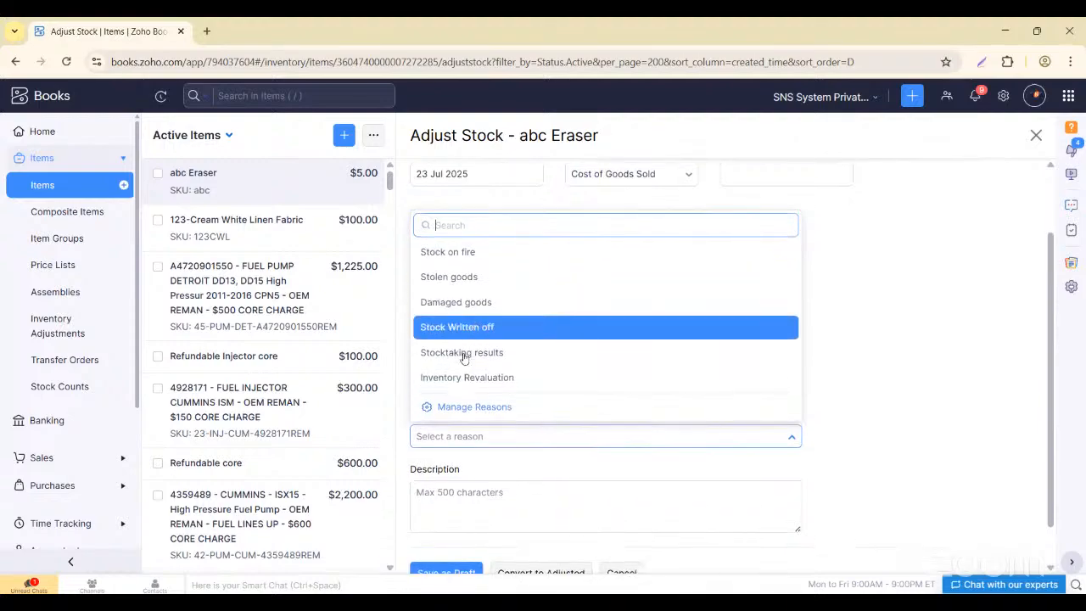
key("Down")
key("Down")
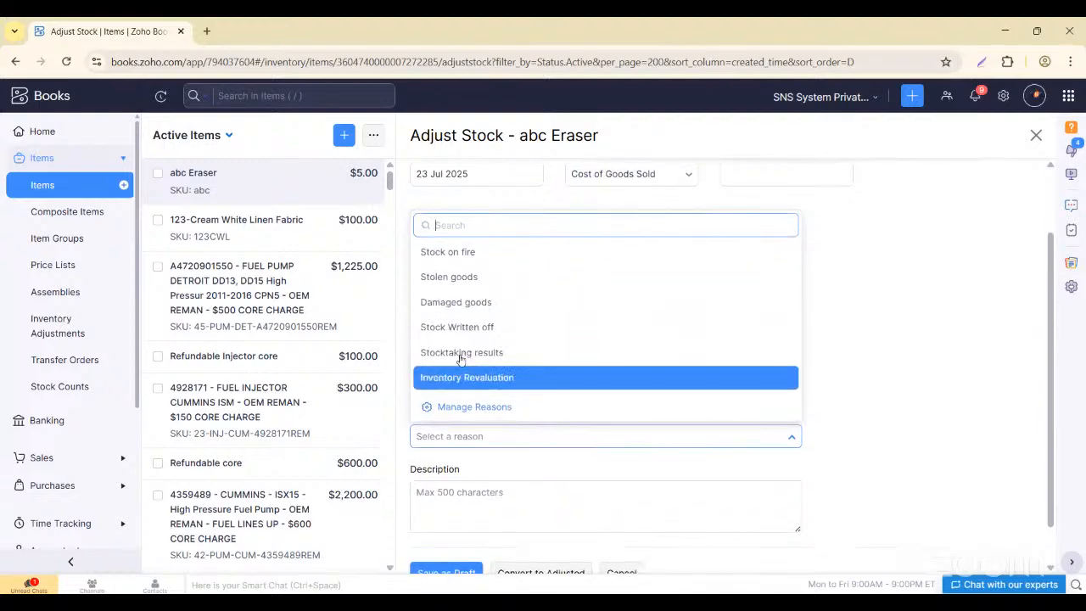
key("Return")
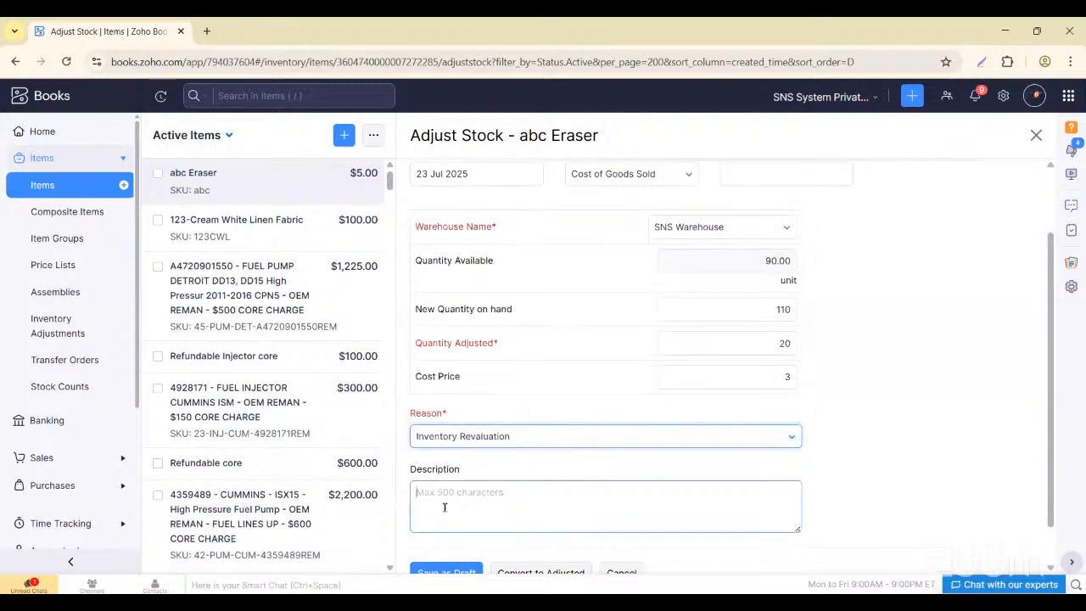
Describe the adjustment as "Surplus inventory found during audit." and convert it to adjusted.
left_click(441, 507)
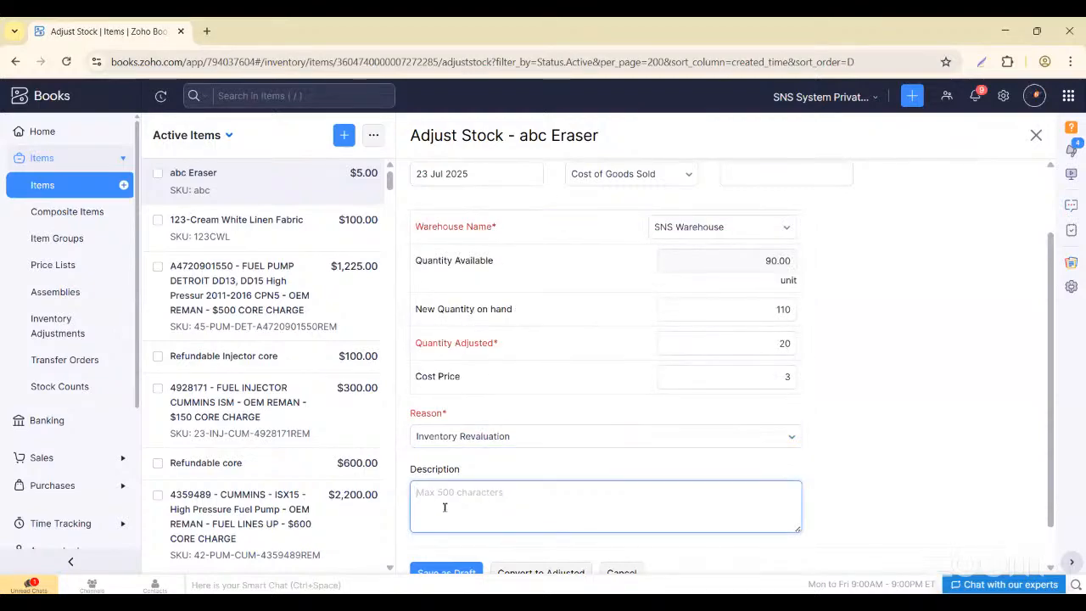
type("Surplus inventory found during audit.")
scroll(539, 505, "down", 1)
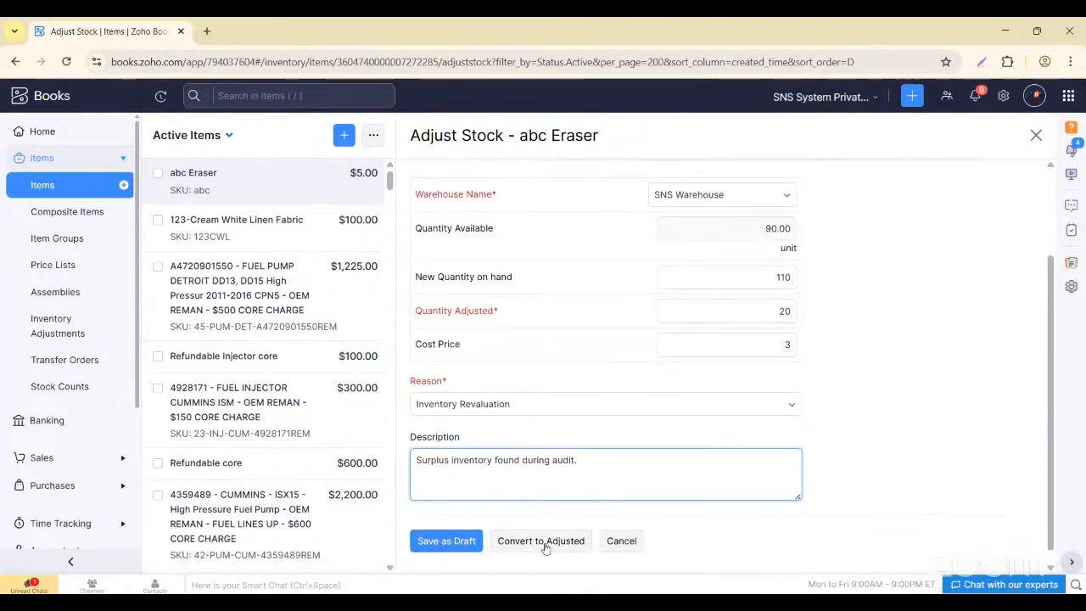
left_click(546, 545)
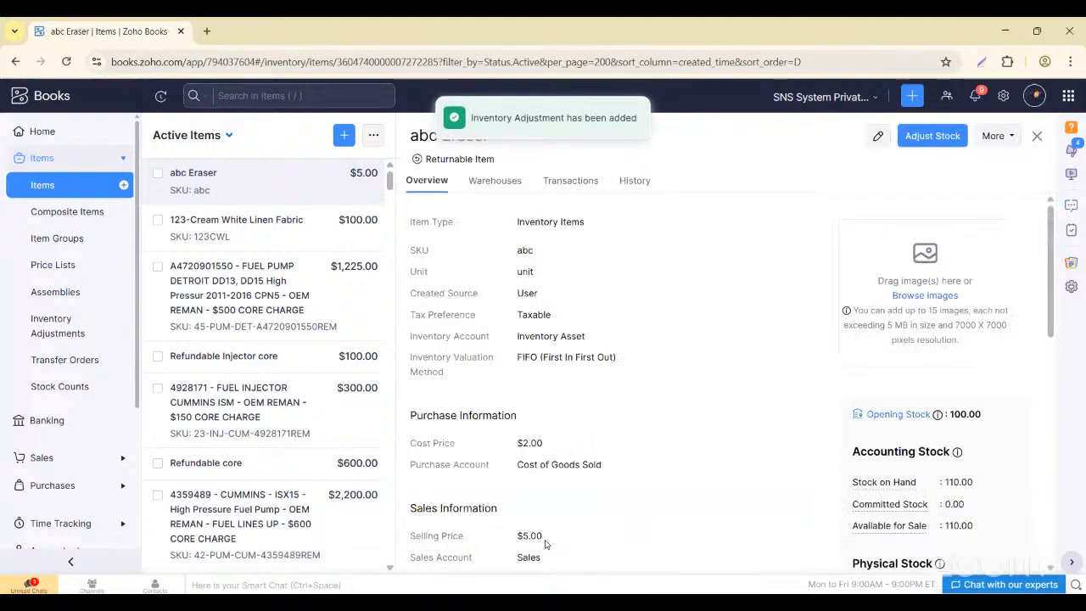
Review the abc Eraser item's stock on hand and available-for-sale figures after the adjustment.
mouse_move(891, 526)
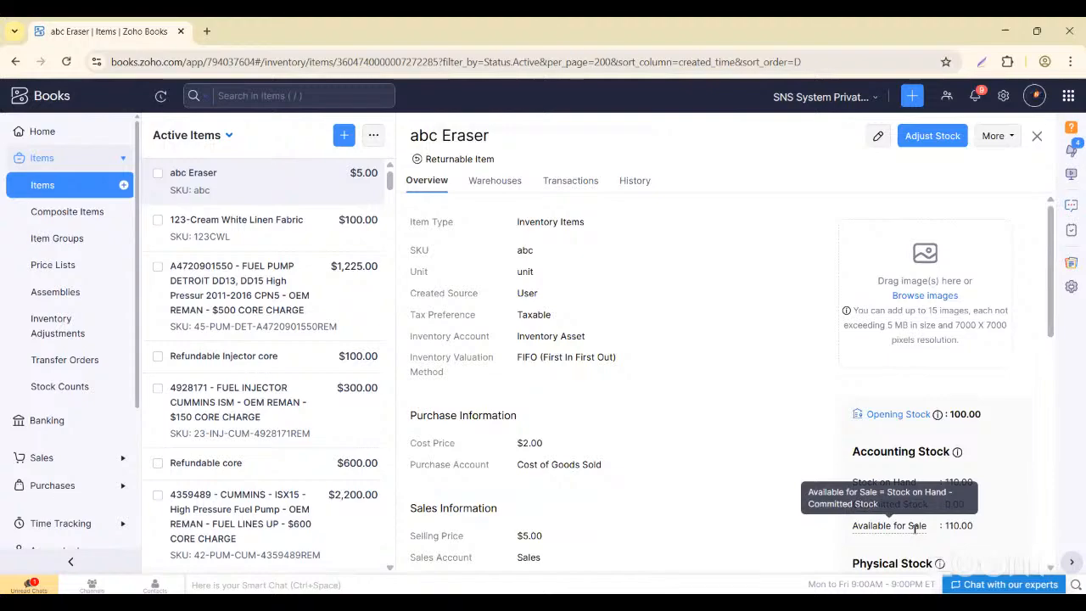
scroll(915, 529, "down", 1)
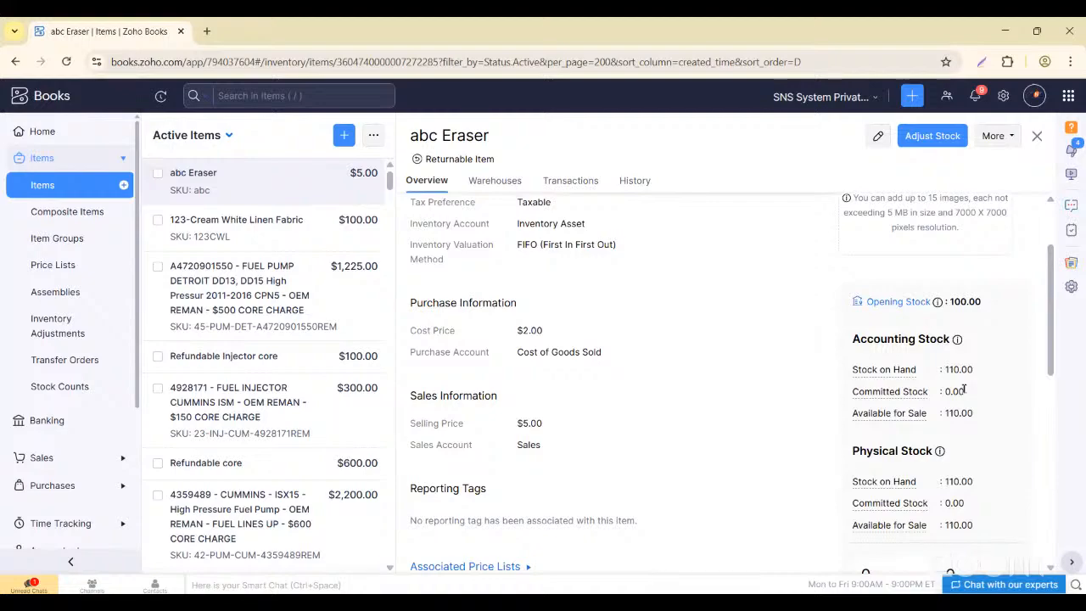
scroll(963, 390, "up", 2)
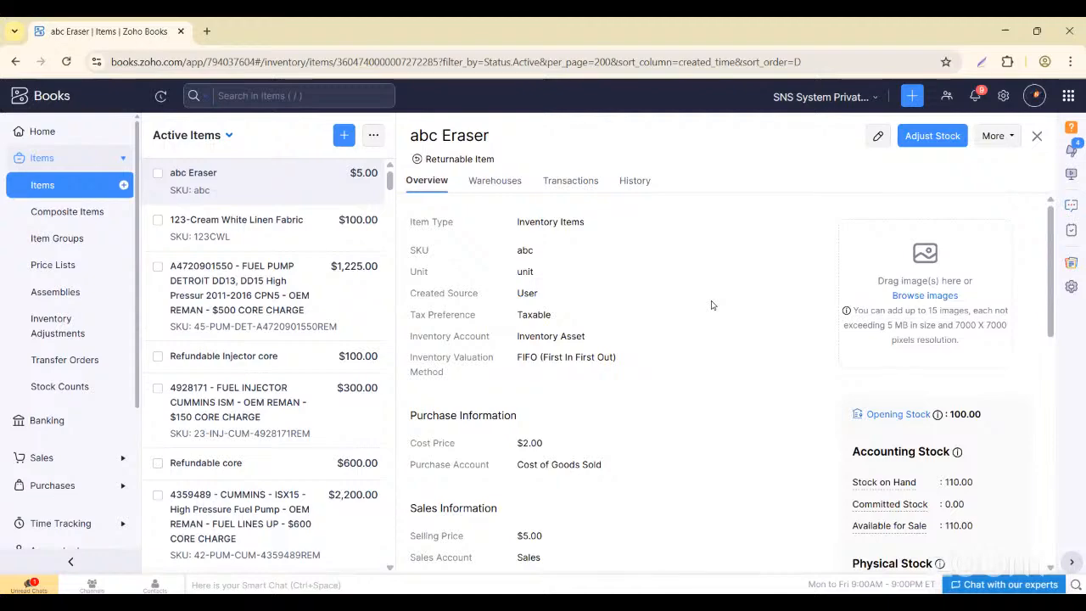
Start another abc Eraser quantity adjustment with a new quantity on hand of 70 and the reason Stolen goods.
left_click(917, 141)
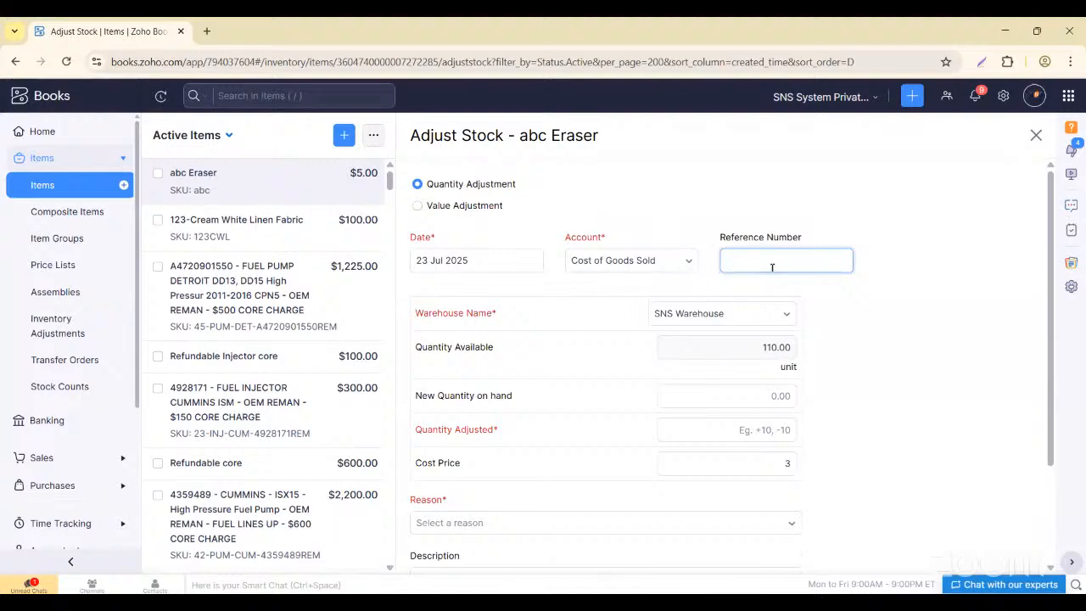
left_click(784, 394)
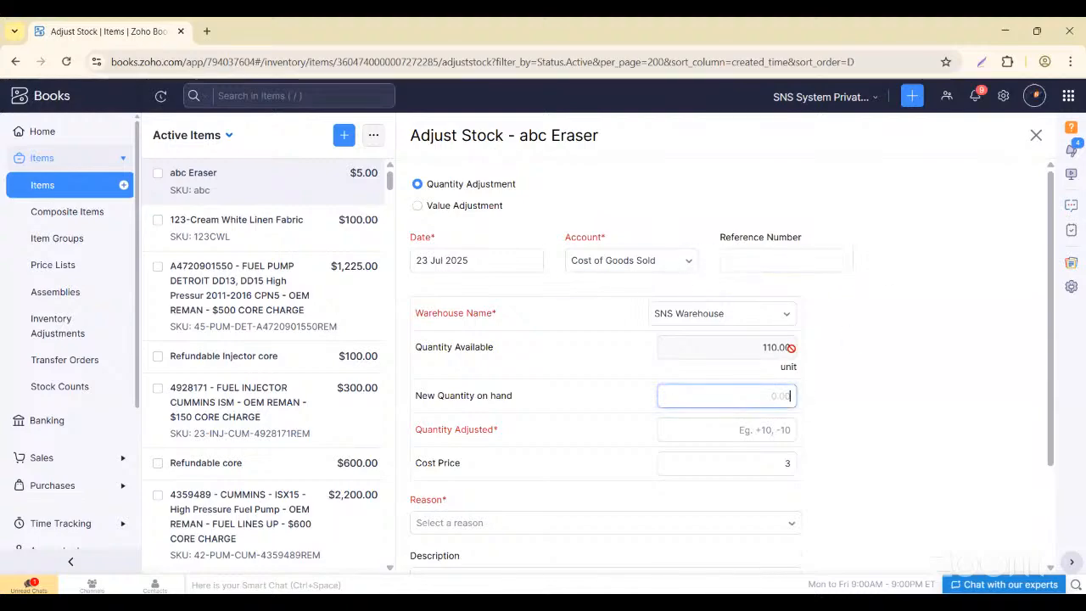
type("70")
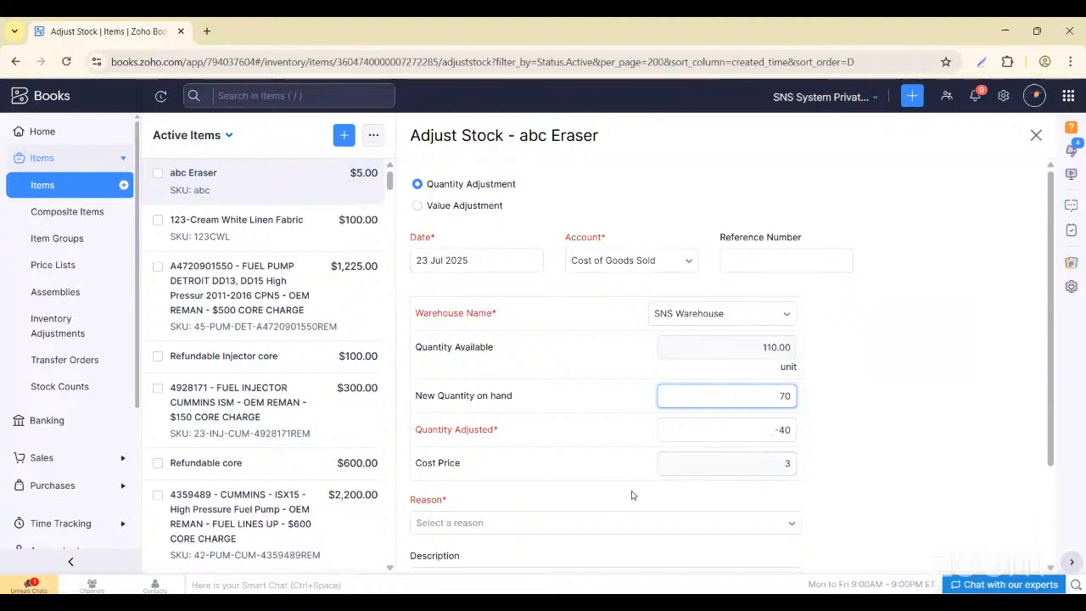
left_click(518, 523)
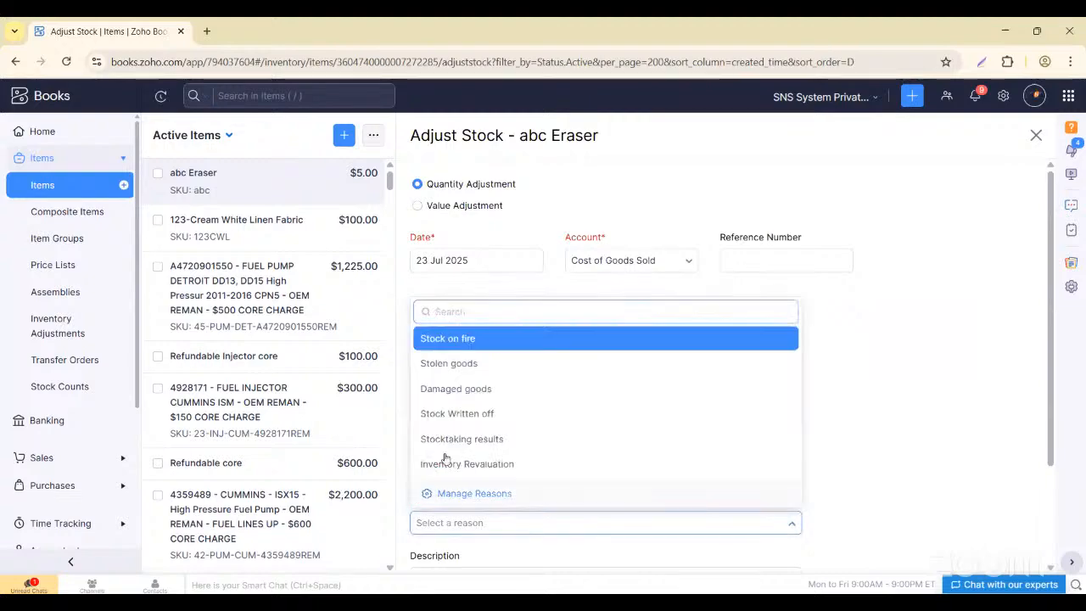
left_click(450, 363)
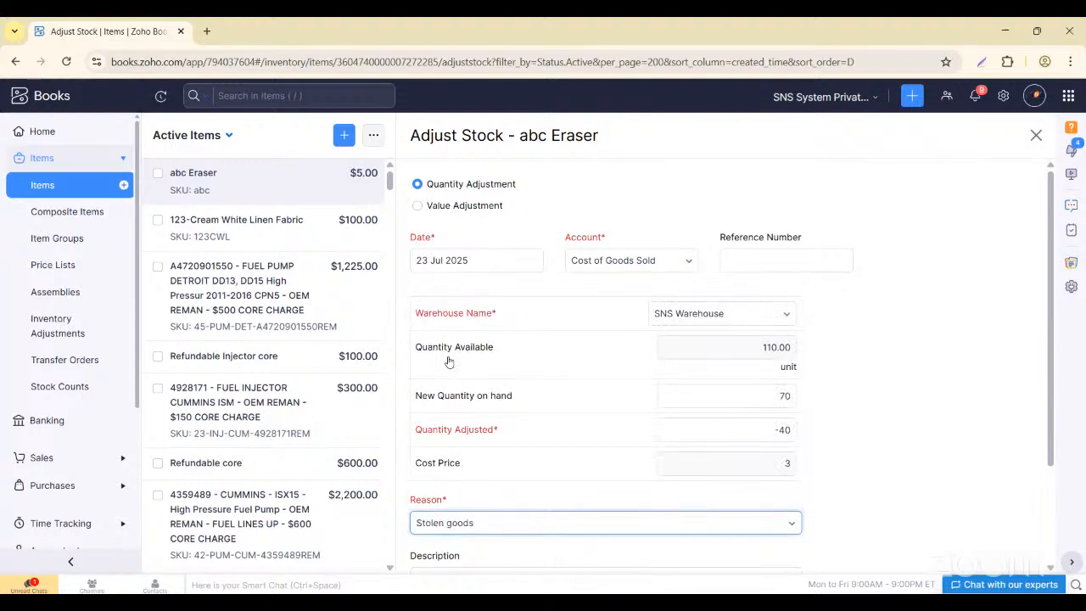
Describe the stolen goods adjustment as "Items stolen from warehouse", convert it to adjusted and check the abc Eraser stock figures.
scroll(420, 519, "down", 1)
left_click(420, 519)
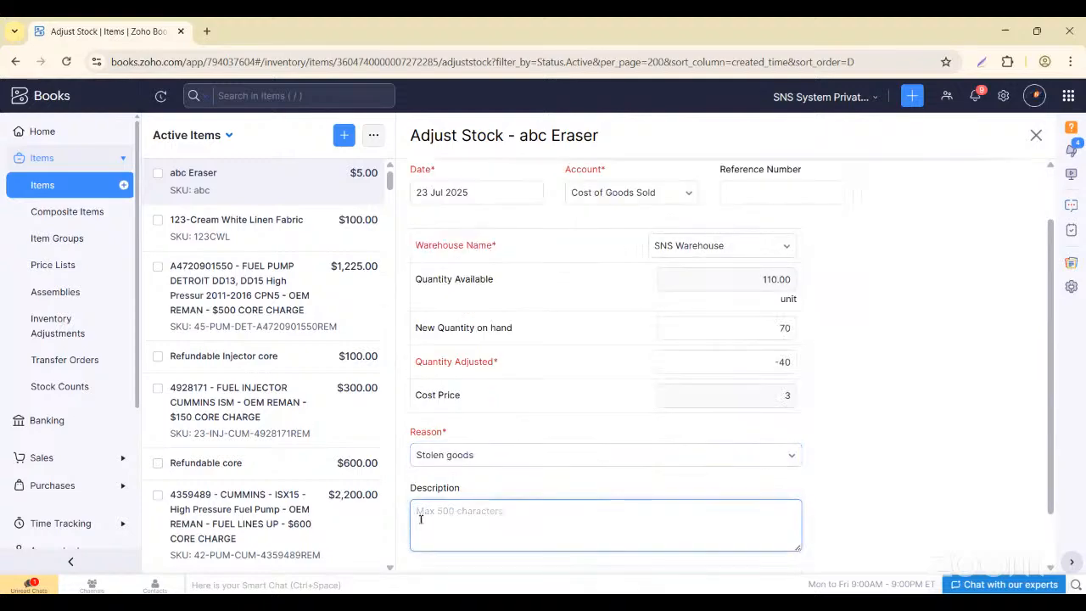
type("i")
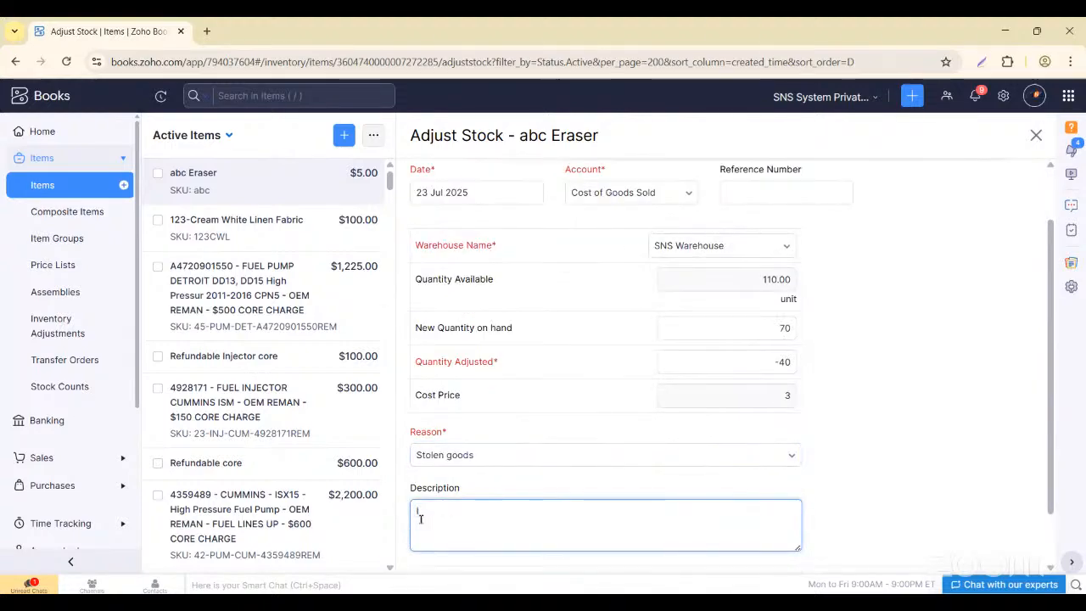
type("tems")
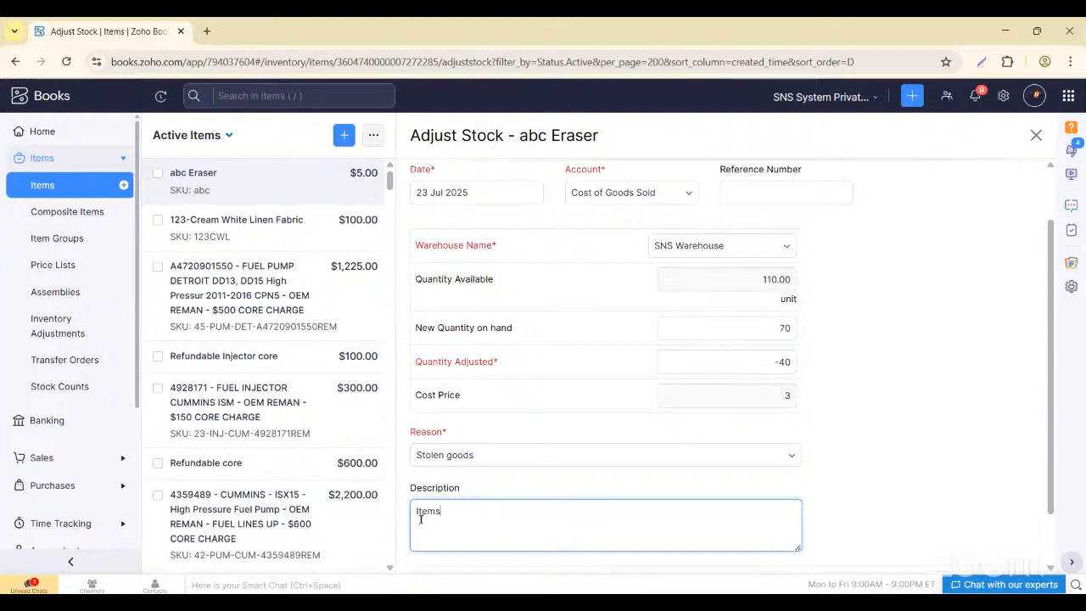
type(" stole")
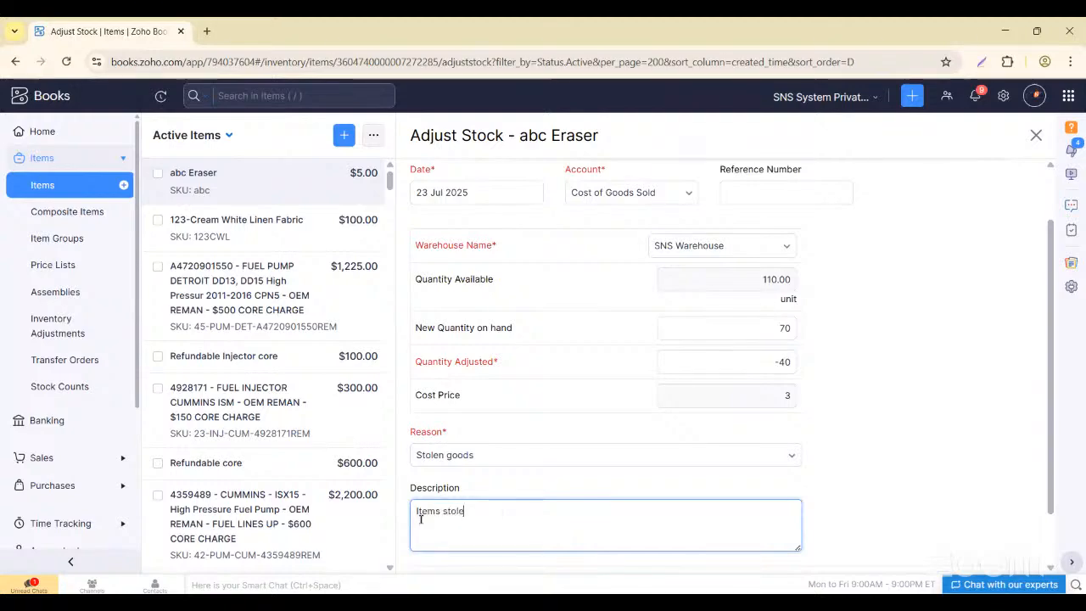
type("n fro")
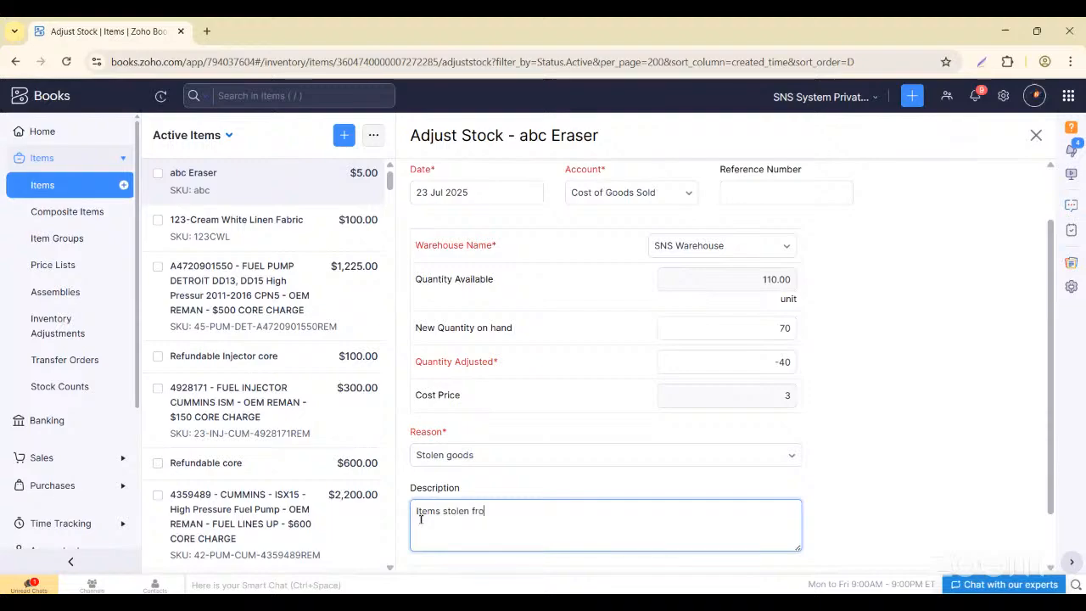
type("m warehouse")
scroll(817, 483, "down", 1)
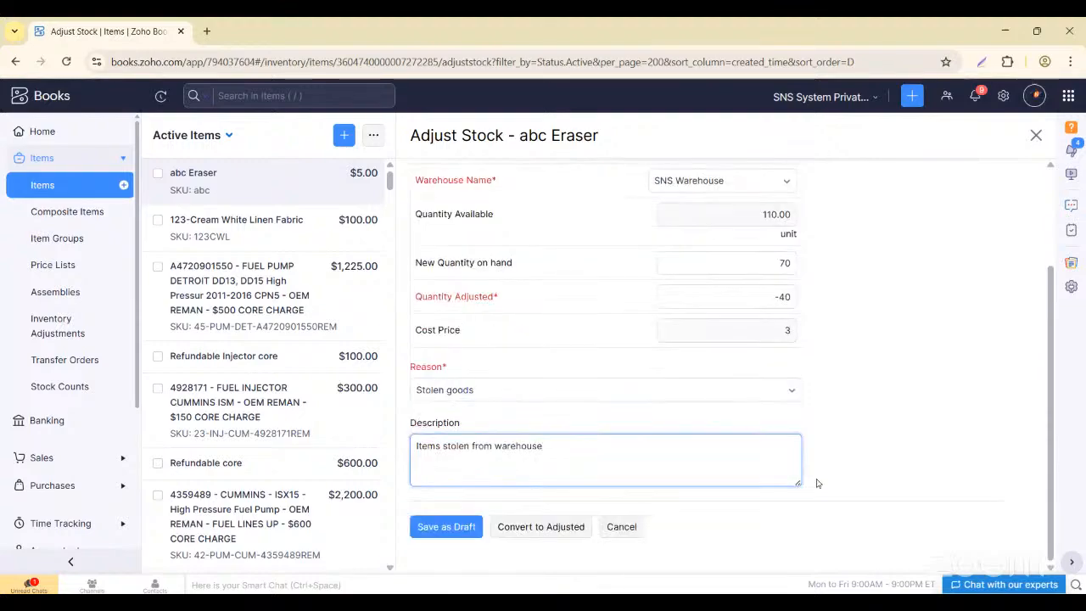
left_click(556, 528)
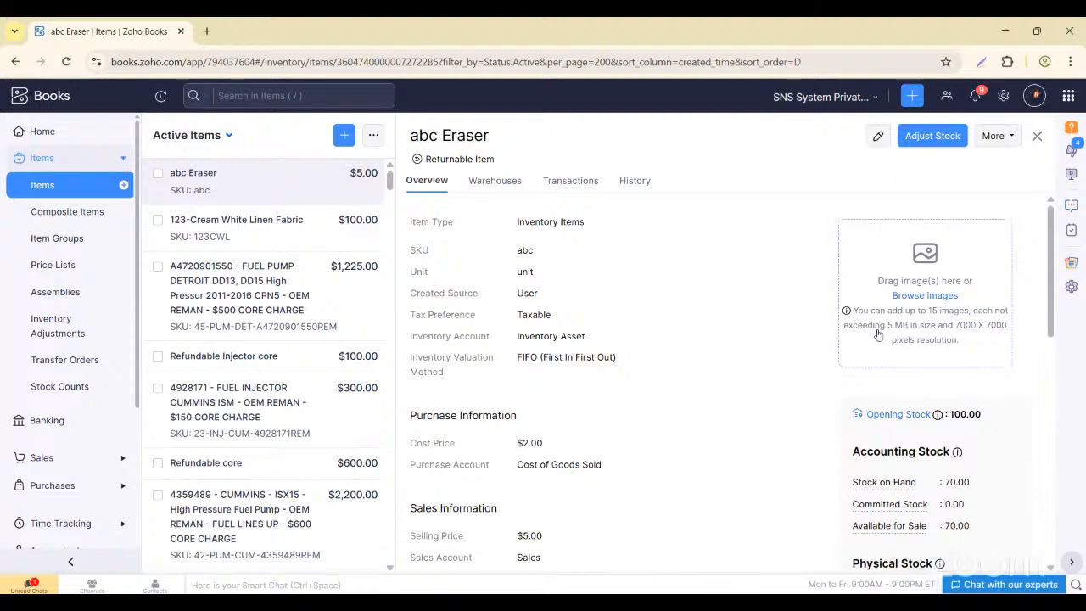
scroll(878, 335, "down", 1)
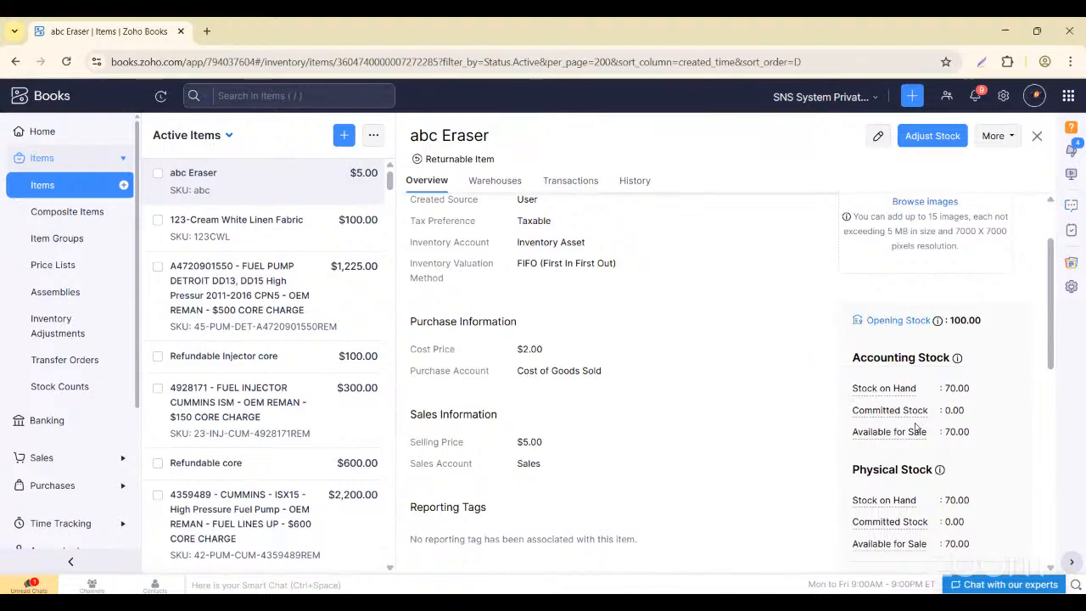
mouse_move(885, 424)
Open a blank new item form from the items list and examine its unit choices, dimensions, identifier and packaging fields.
left_click(41, 185)
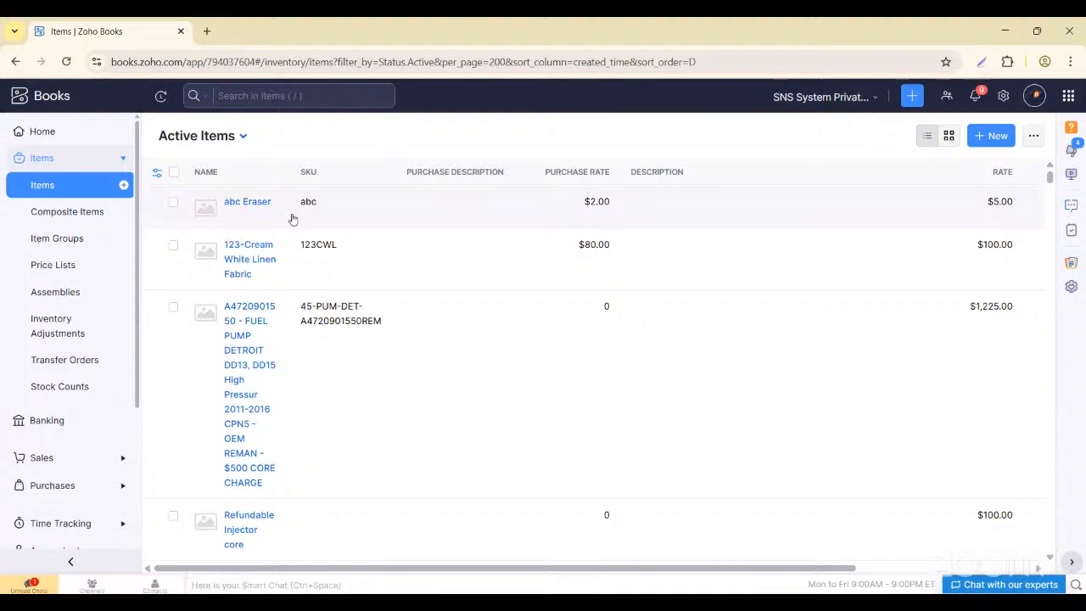
left_click(124, 185)
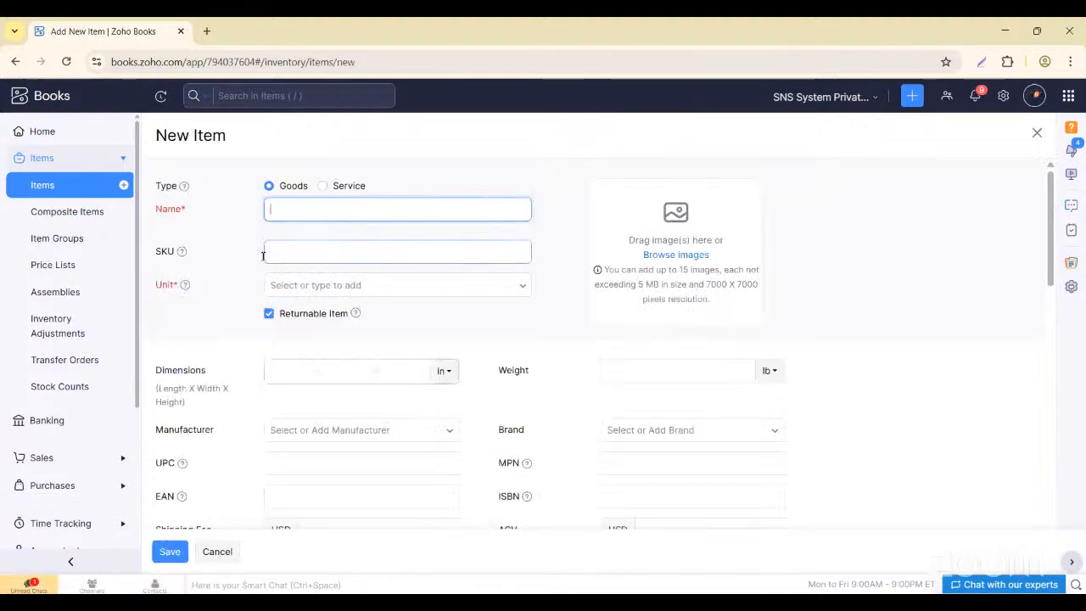
left_click(348, 285)
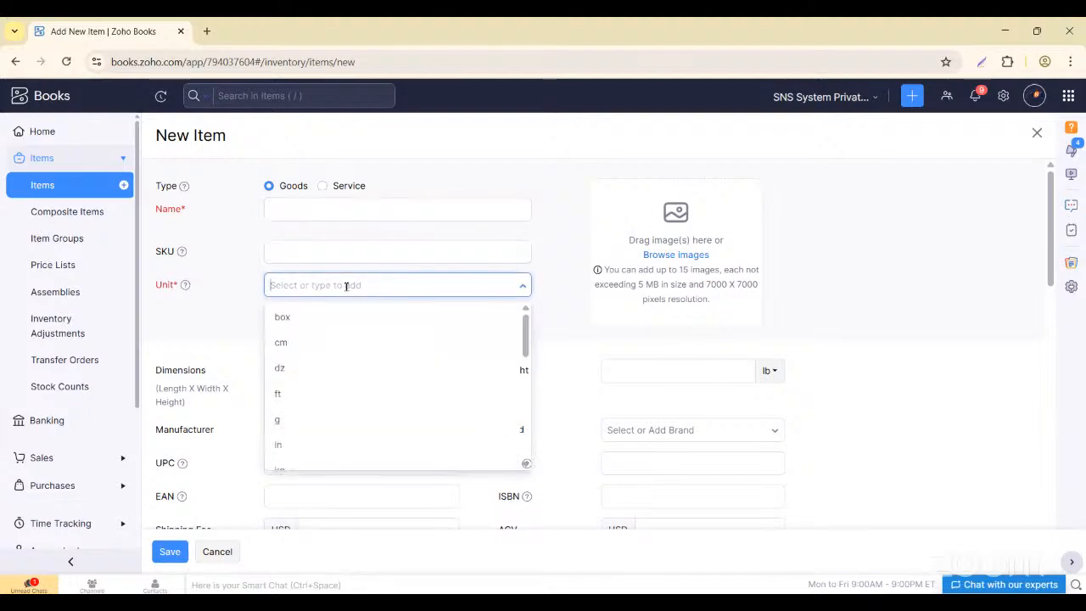
left_click(225, 290)
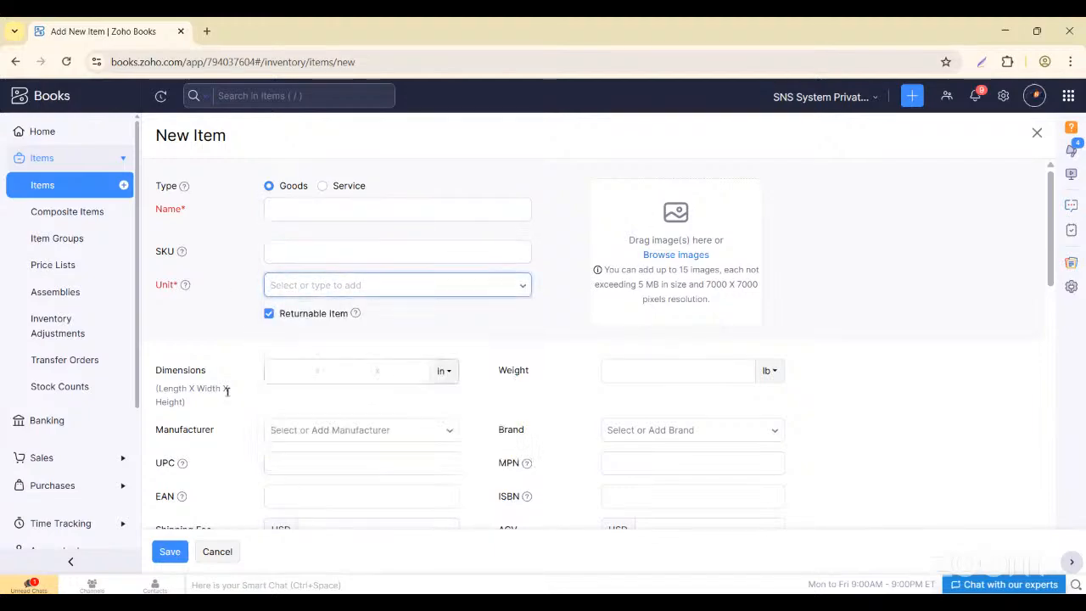
scroll(229, 389, "down", 3)
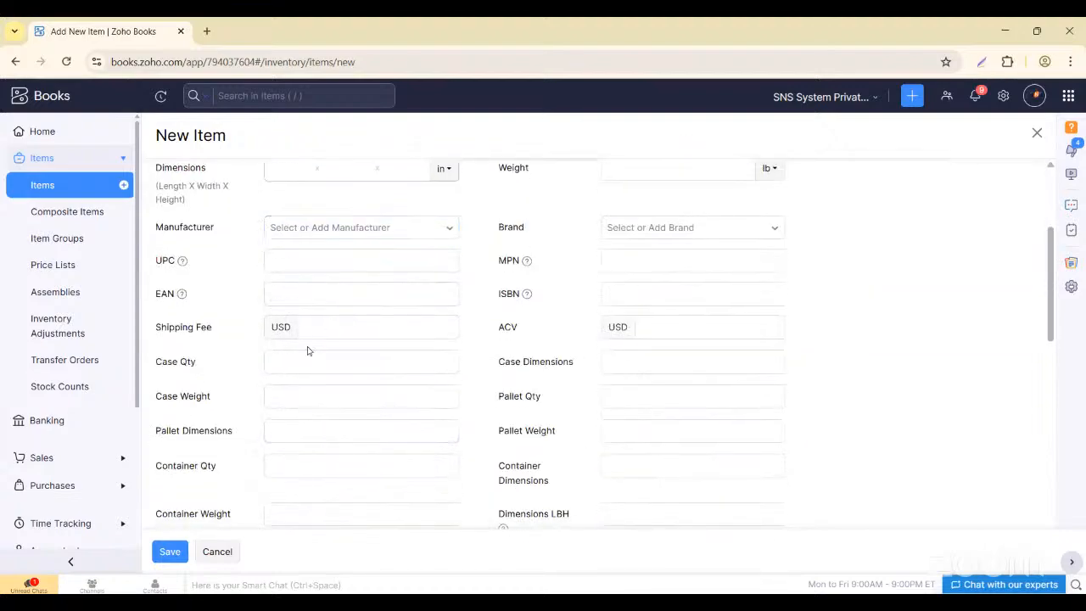
scroll(308, 351, "down", 2)
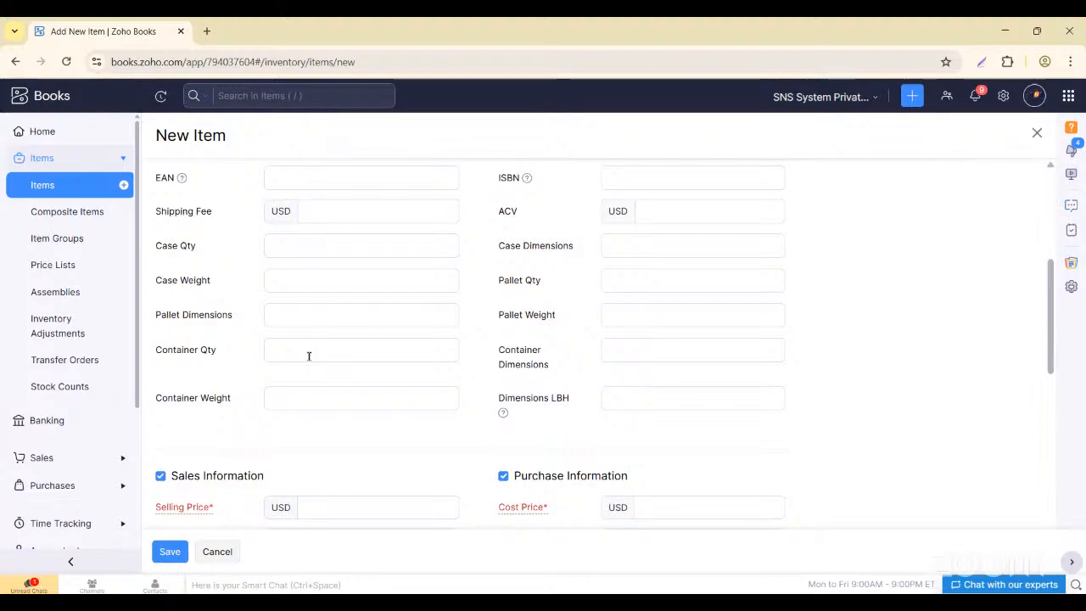
scroll(308, 357, "down", 4)
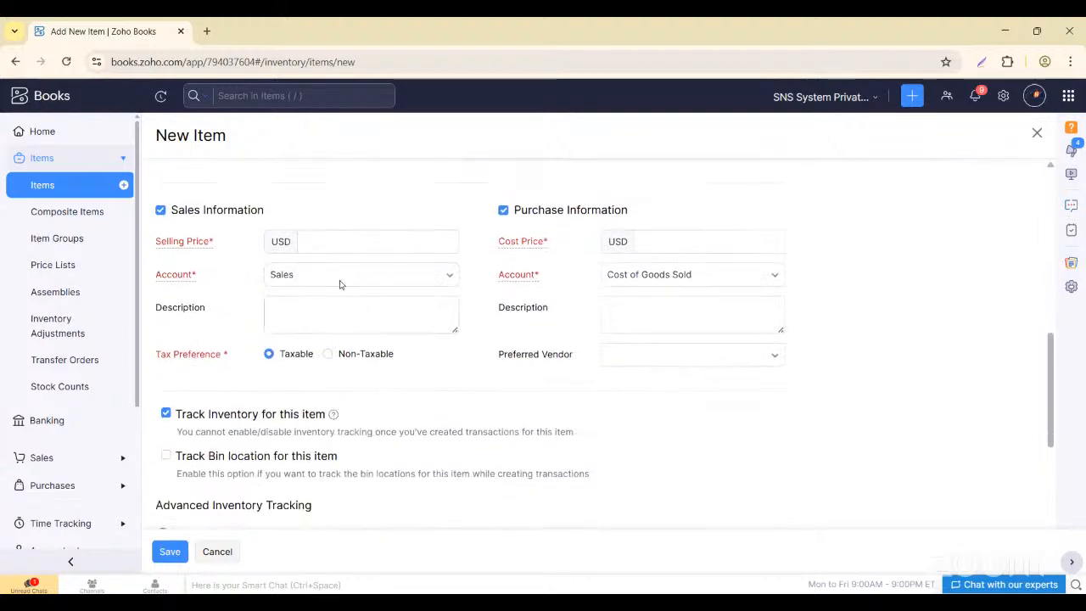
Examine the new item form's sales and purchase information and its inventory tracking options.
left_click(245, 249)
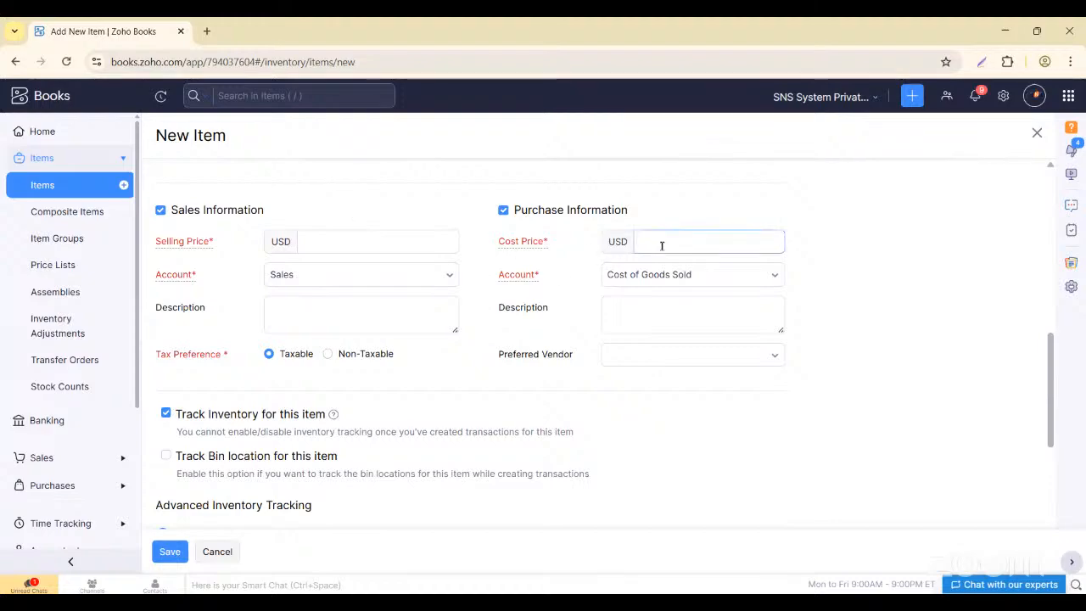
scroll(409, 285, "down", 1)
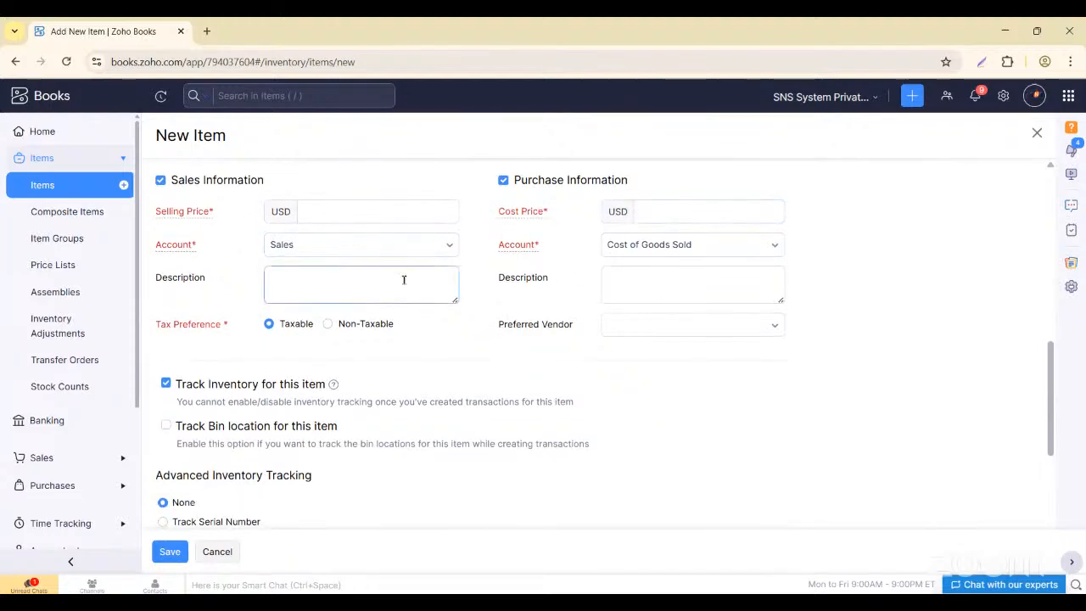
scroll(490, 328, "down", 2)
scroll(490, 327, "up", 1)
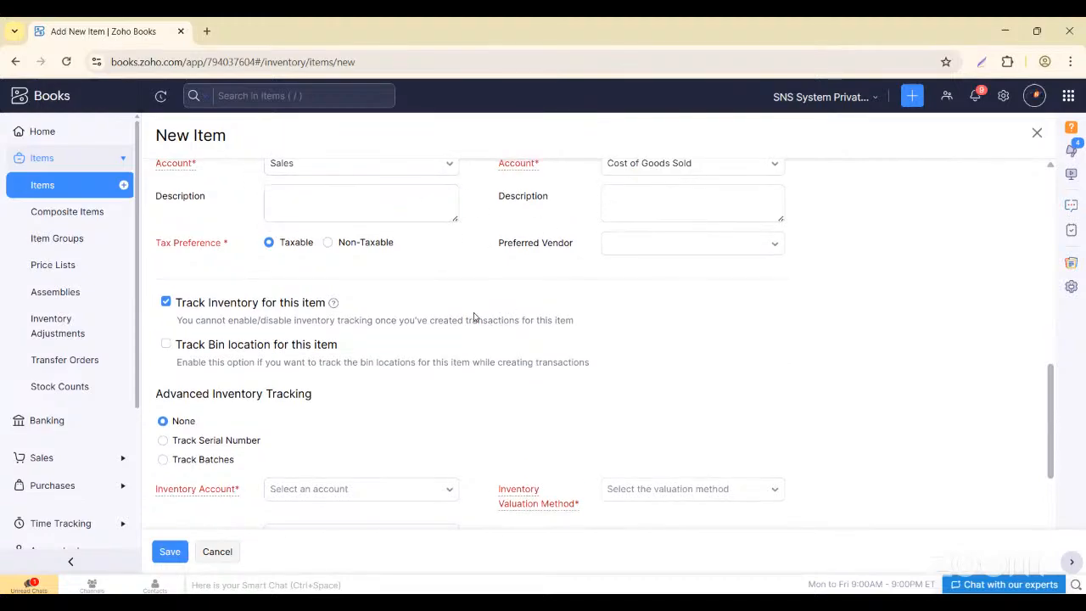
scroll(476, 316, "down", 2)
scroll(475, 315, "up", 1)
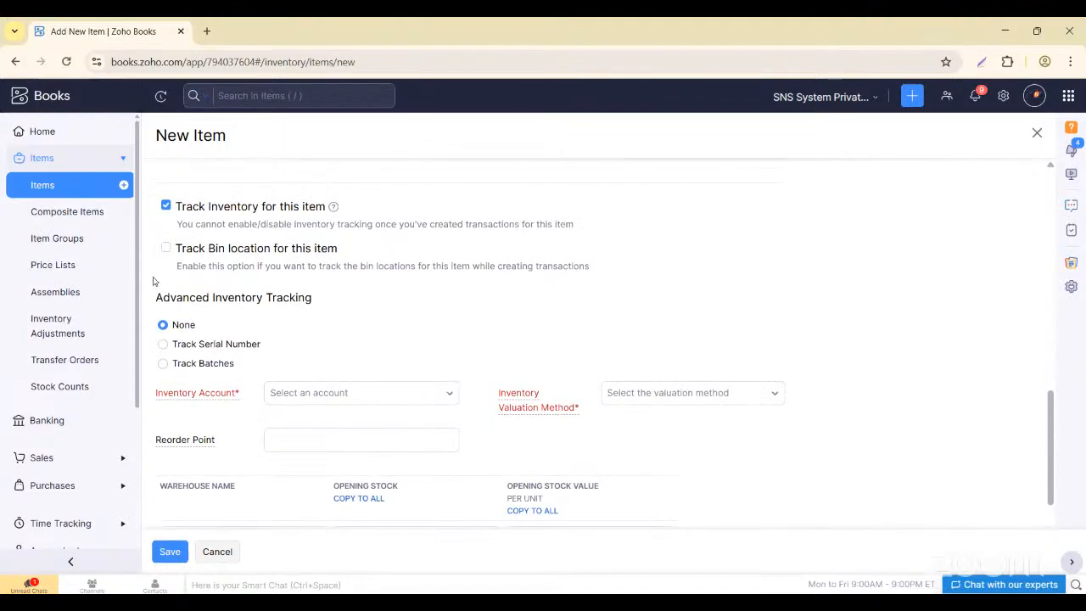
Switch inventory tracking off and on again, and choose the Inventory Asset account with FIFO (First In First Out) valuation.
left_click(164, 208)
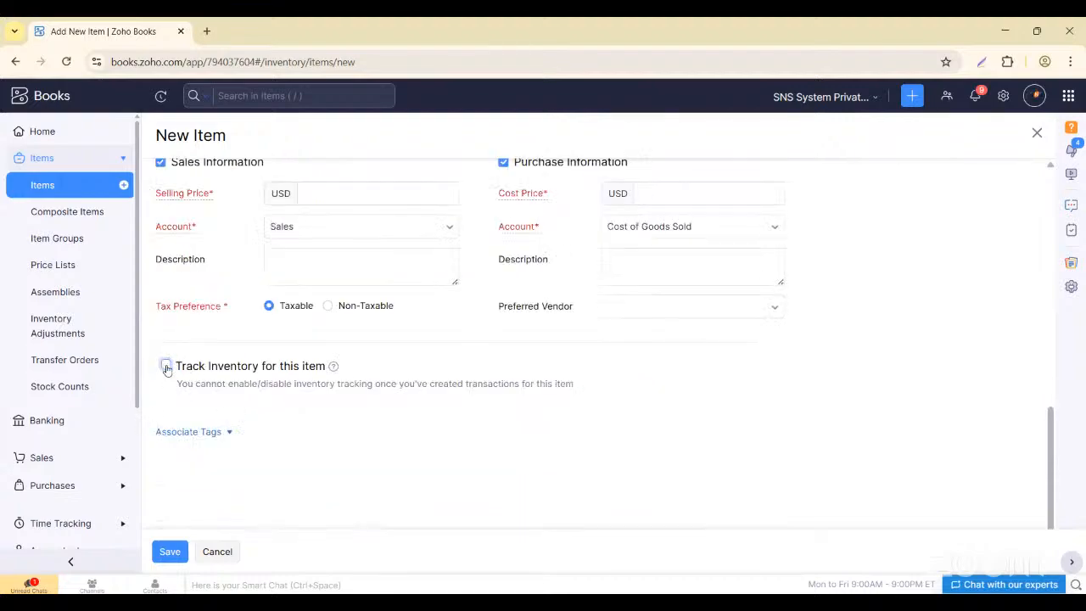
left_click(166, 366)
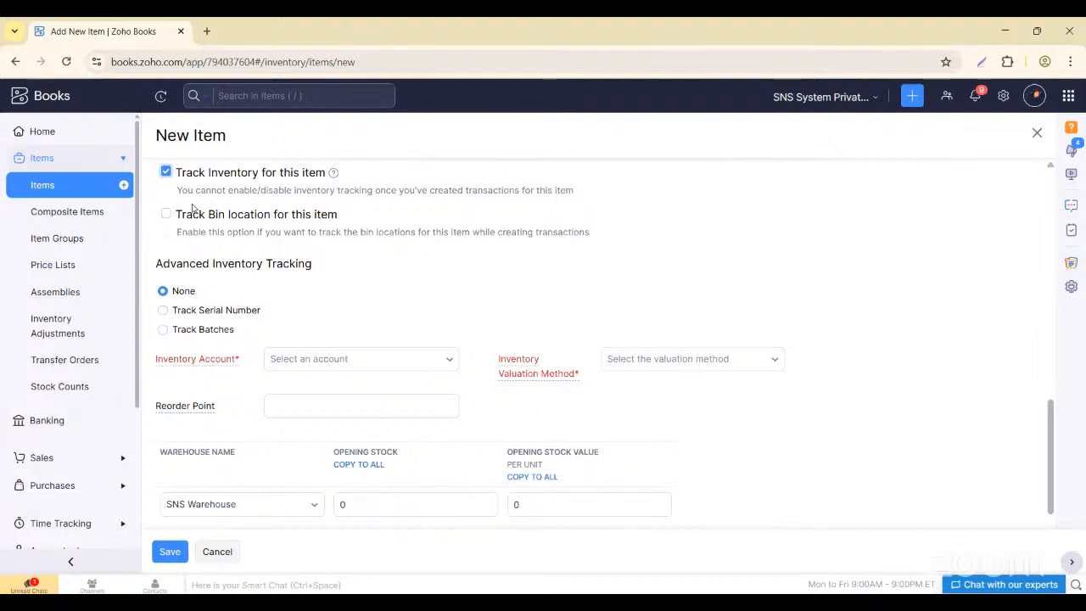
scroll(289, 281, "down", 2)
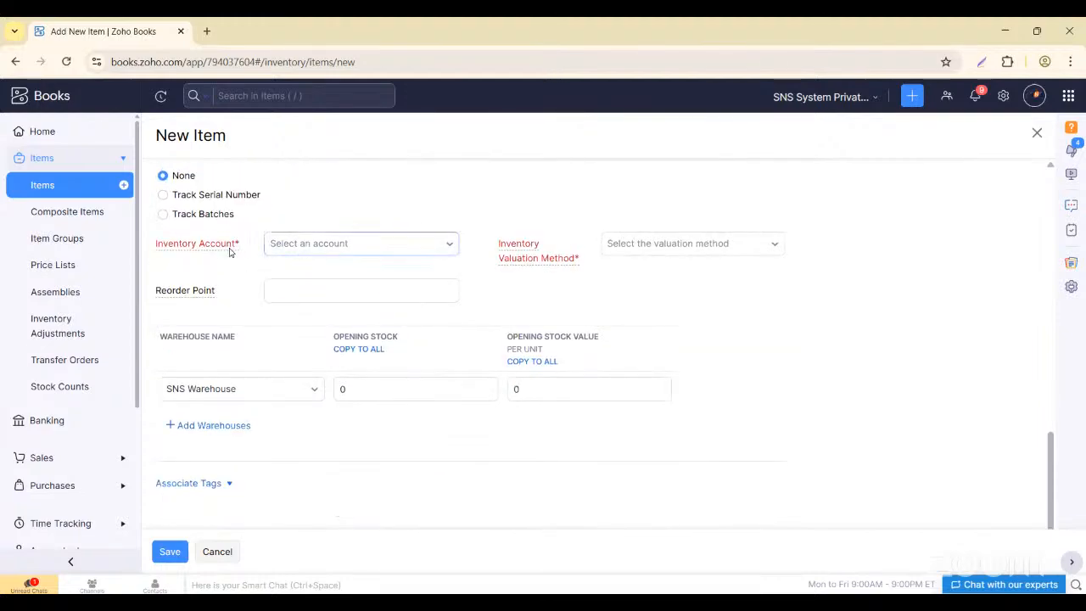
left_click(377, 254)
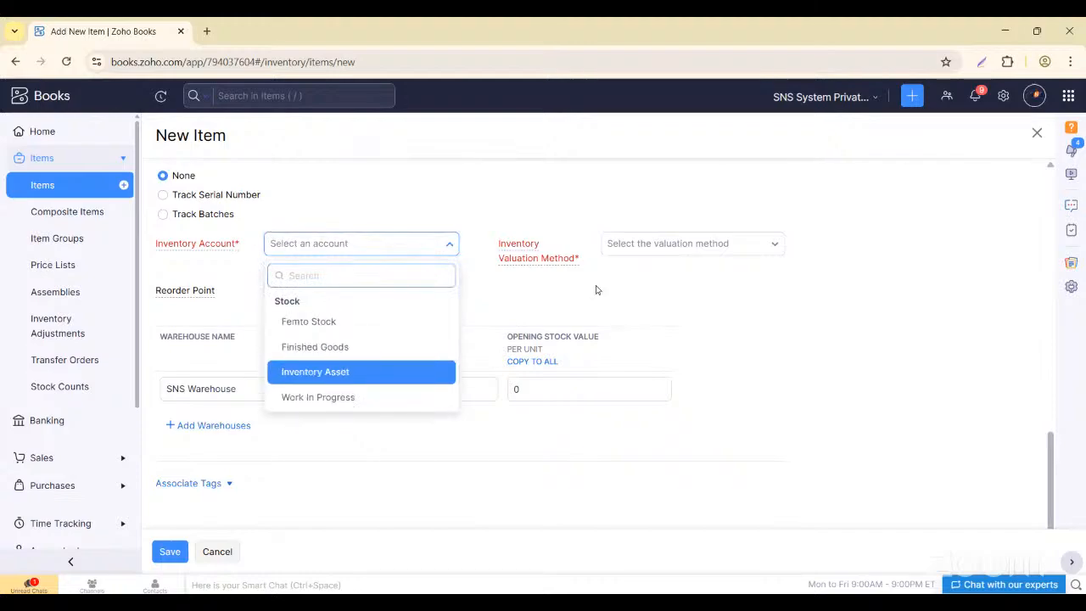
left_click(637, 248)
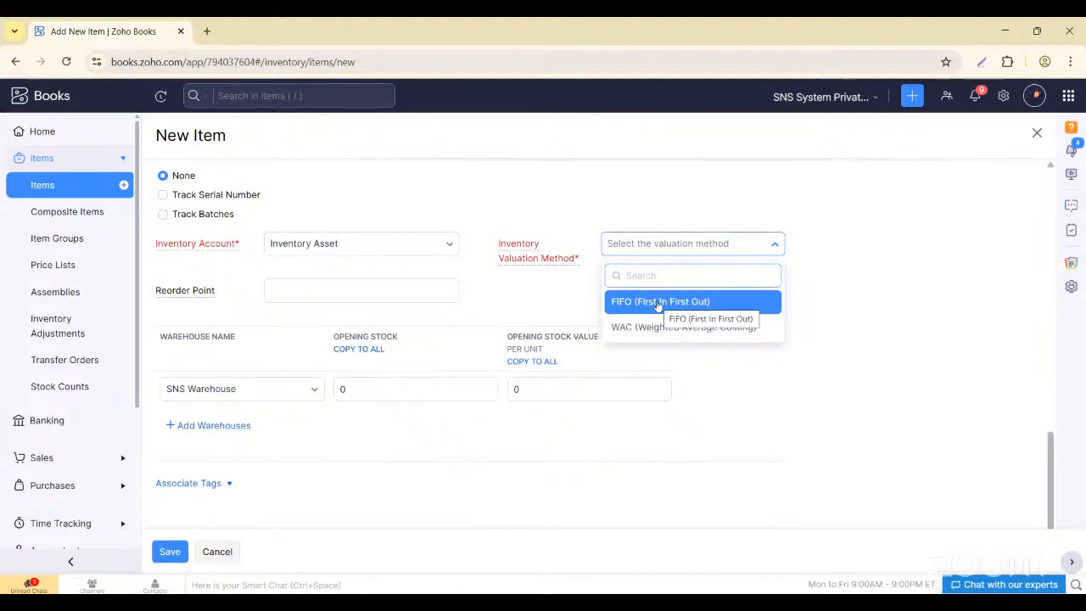
left_click(658, 303)
scroll(371, 345, "down", 1)
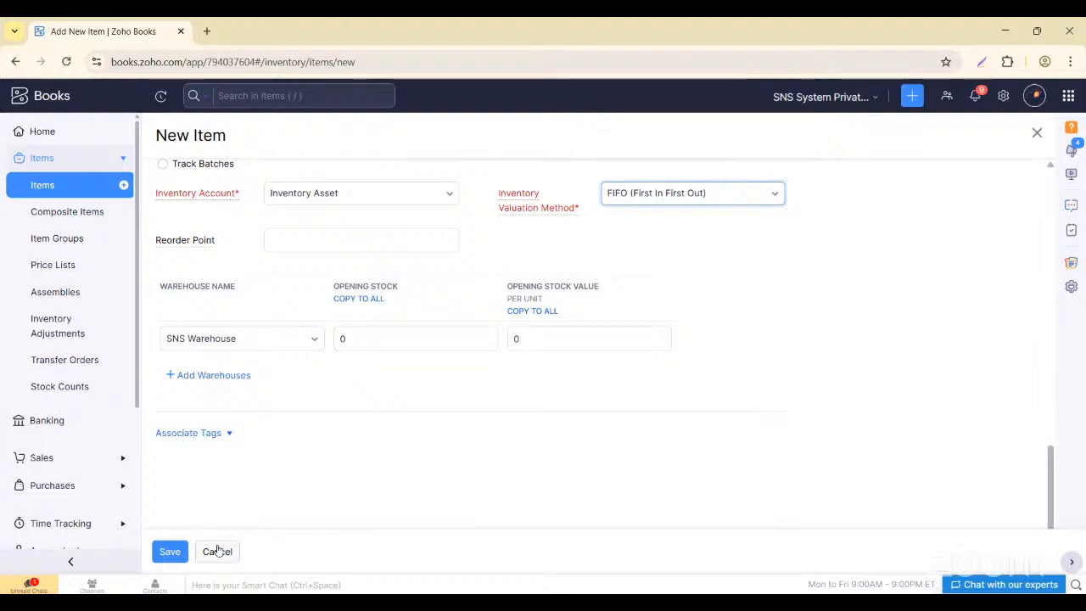
Leave the new item form with its changes discarded, view the composite items list and return to the items list.
left_click(84, 210)
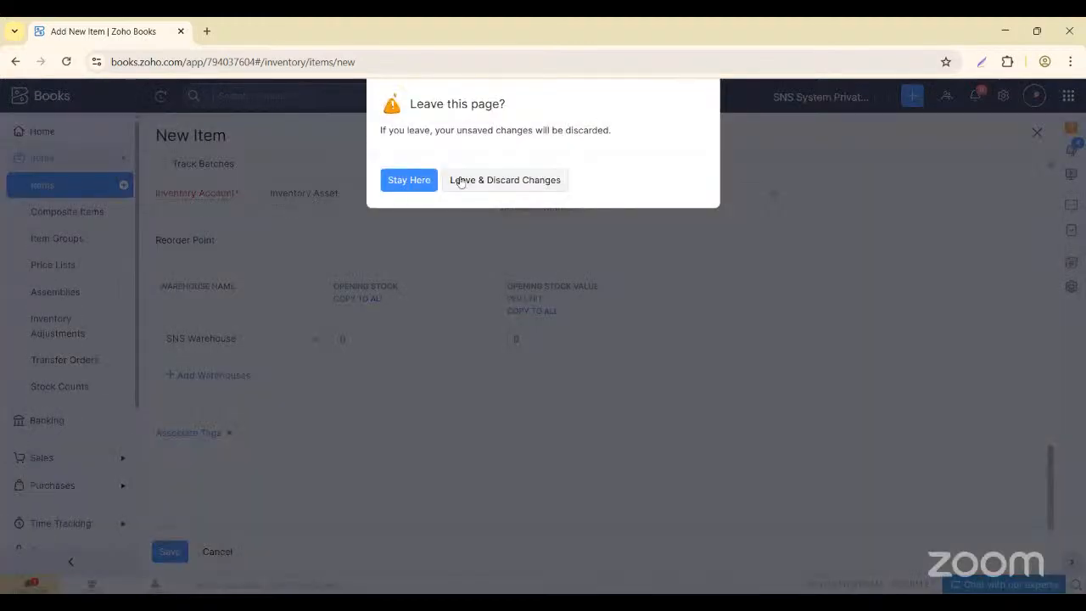
left_click(483, 181)
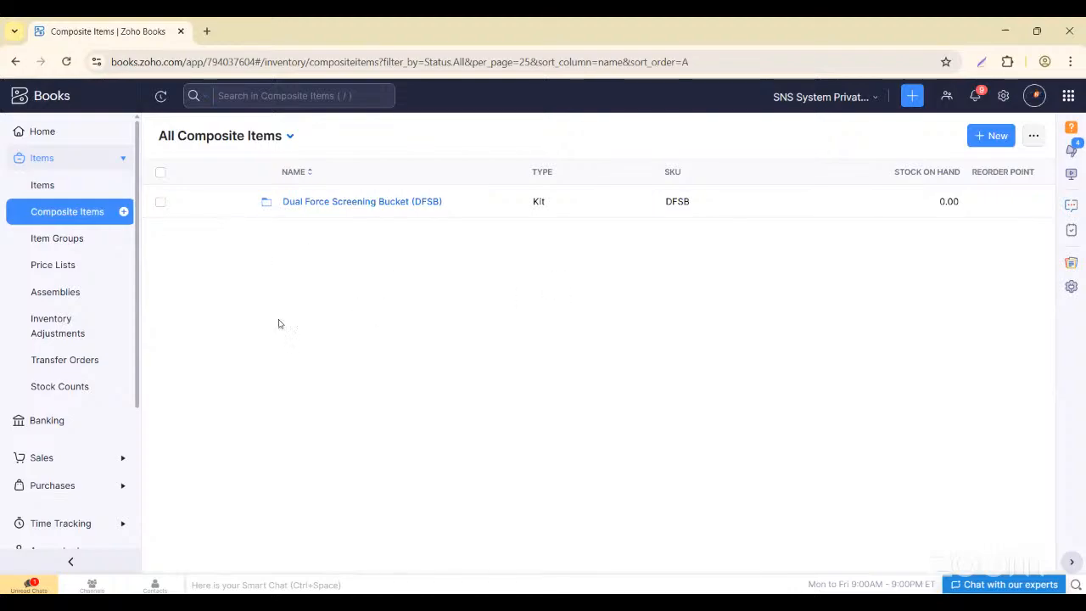
left_click(44, 190)
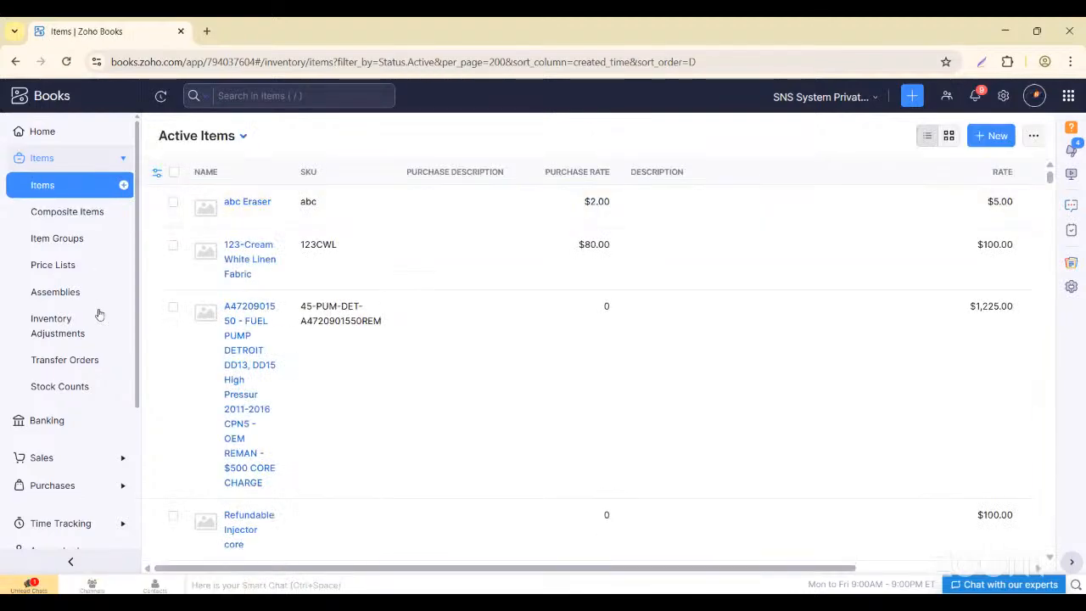
left_click(124, 187)
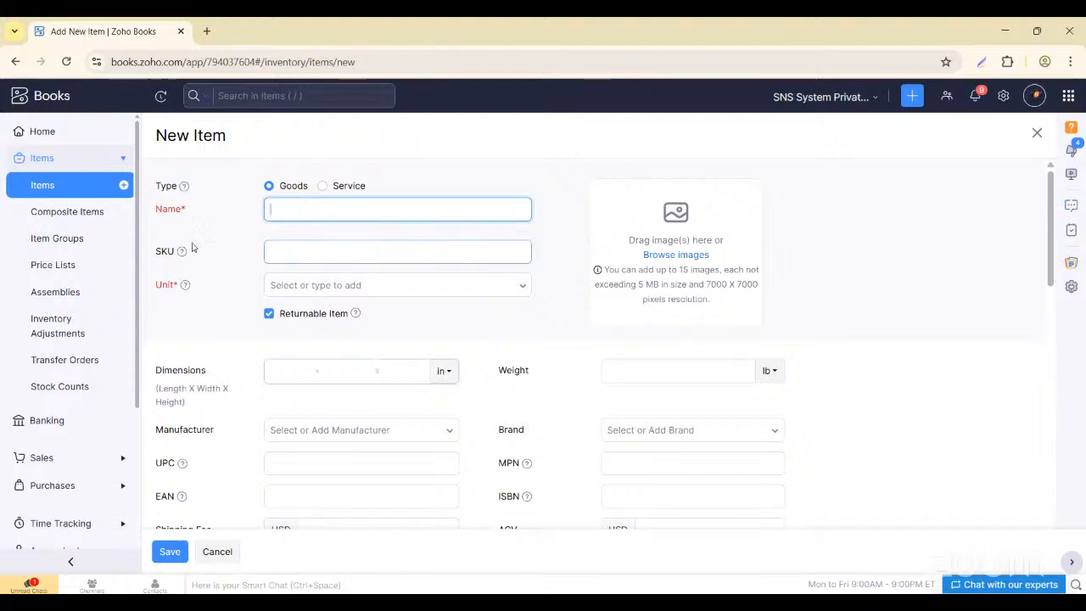
left_click(85, 212)
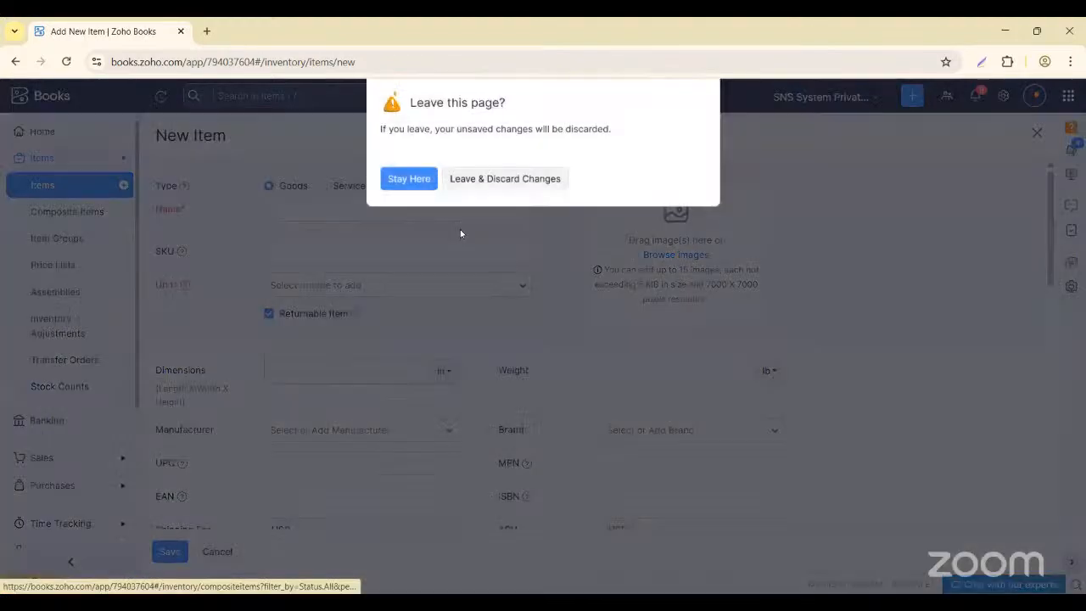
left_click(422, 179)
left_click(36, 182)
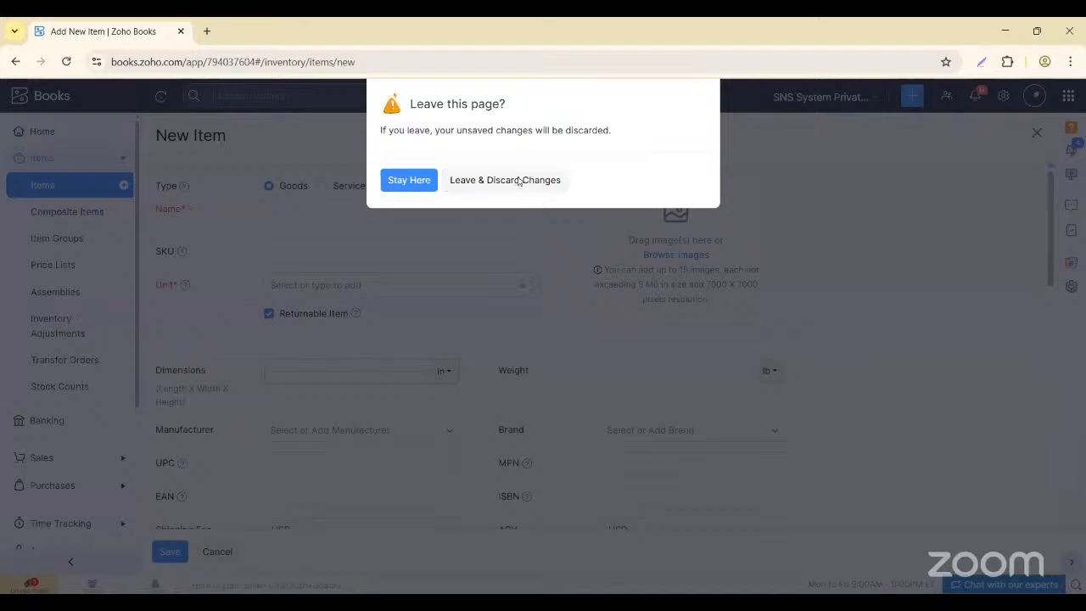
left_click(522, 179)
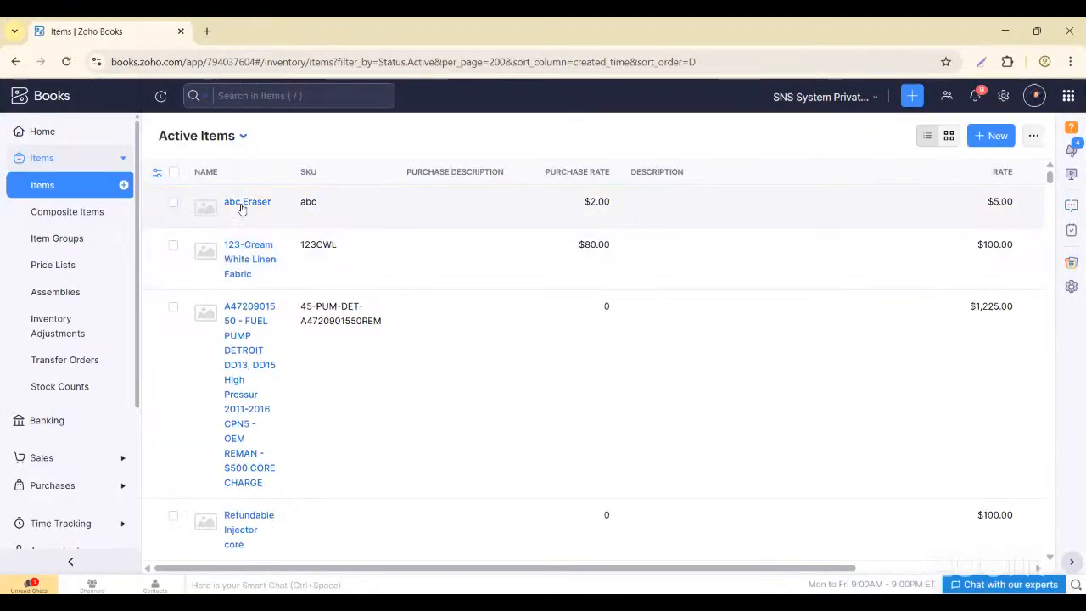
Open the abc Eraser item and examine its overview, including the inventory account, valuation method and stock details.
left_click(242, 204)
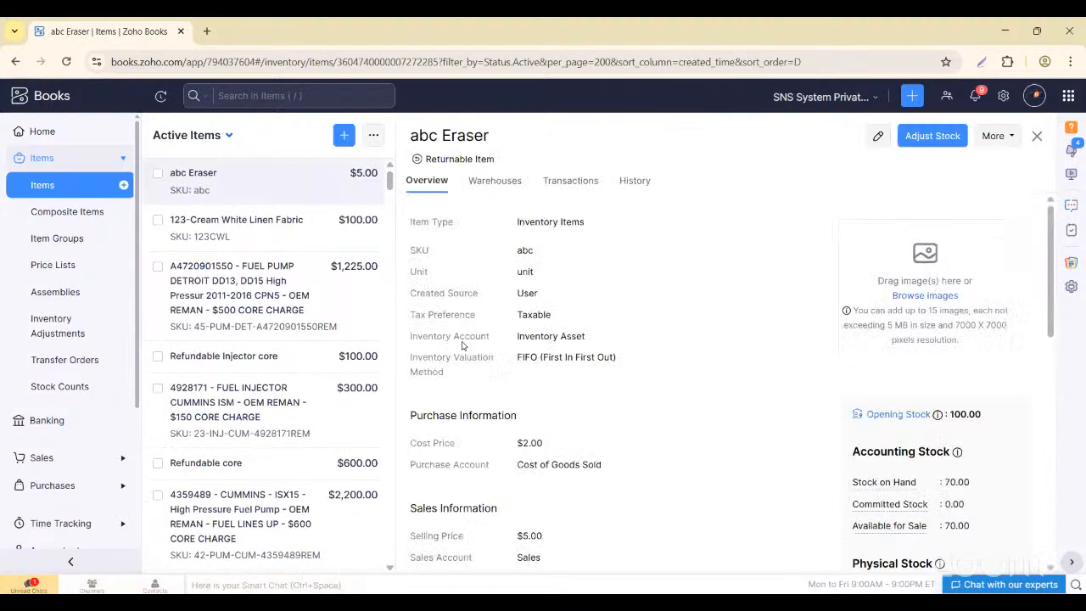
scroll(583, 334, "down", 5)
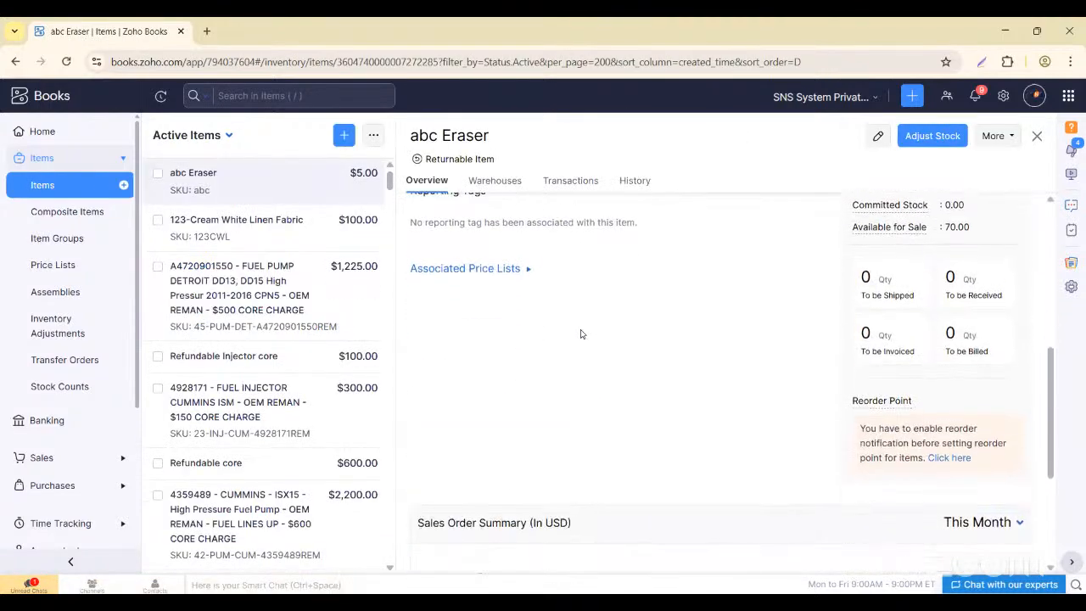
scroll(583, 334, "up", 5)
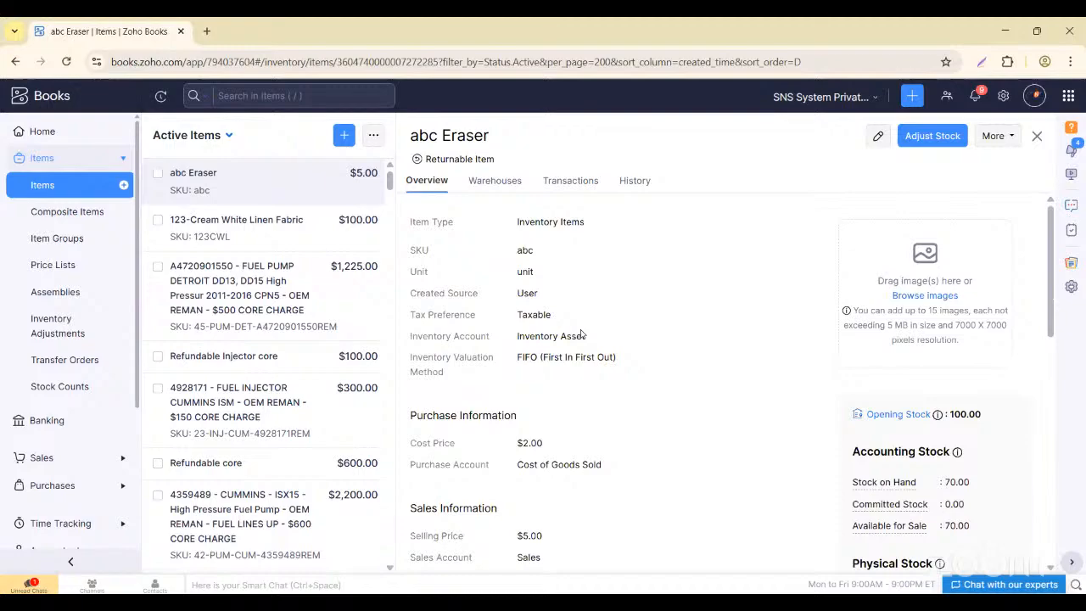
Open the abc Eraser item for editing and review its fields and inventory tracking options.
left_click(879, 137)
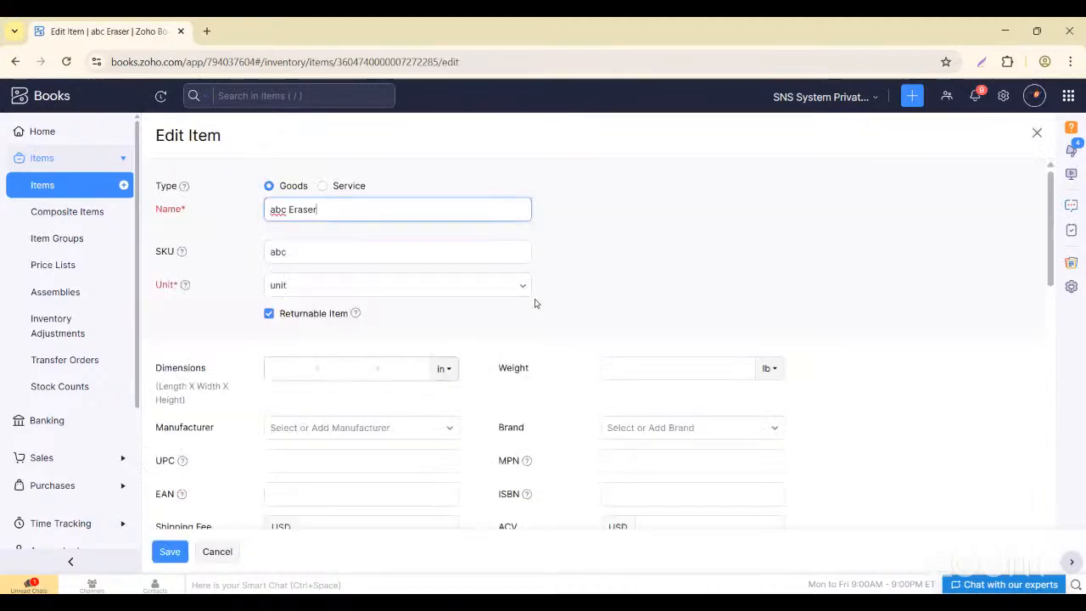
scroll(332, 310, "down", 12)
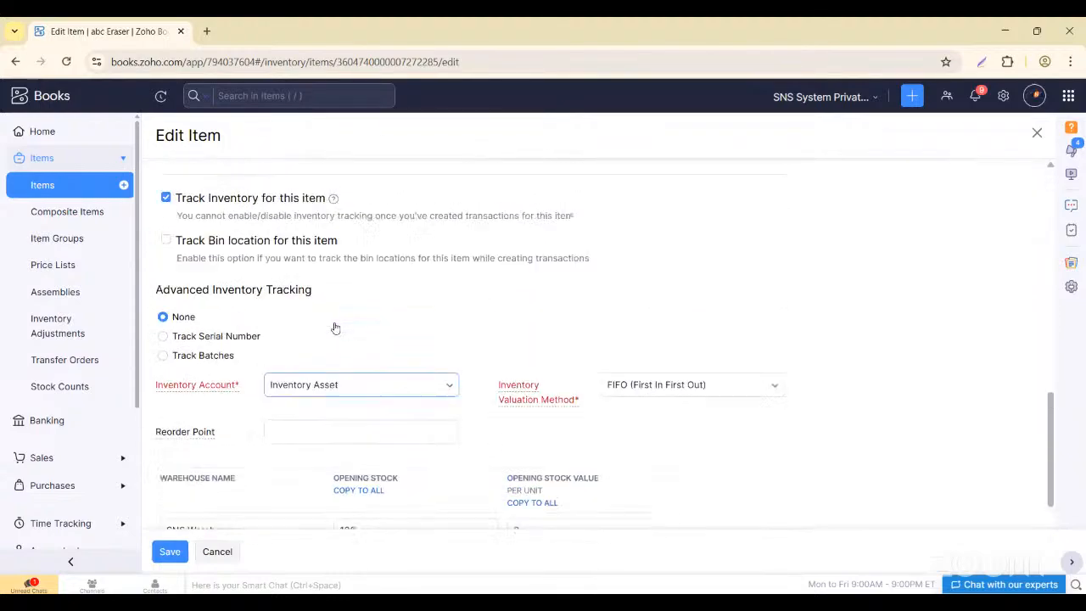
scroll(334, 326, "up", 12)
scroll(334, 326, "up", 1)
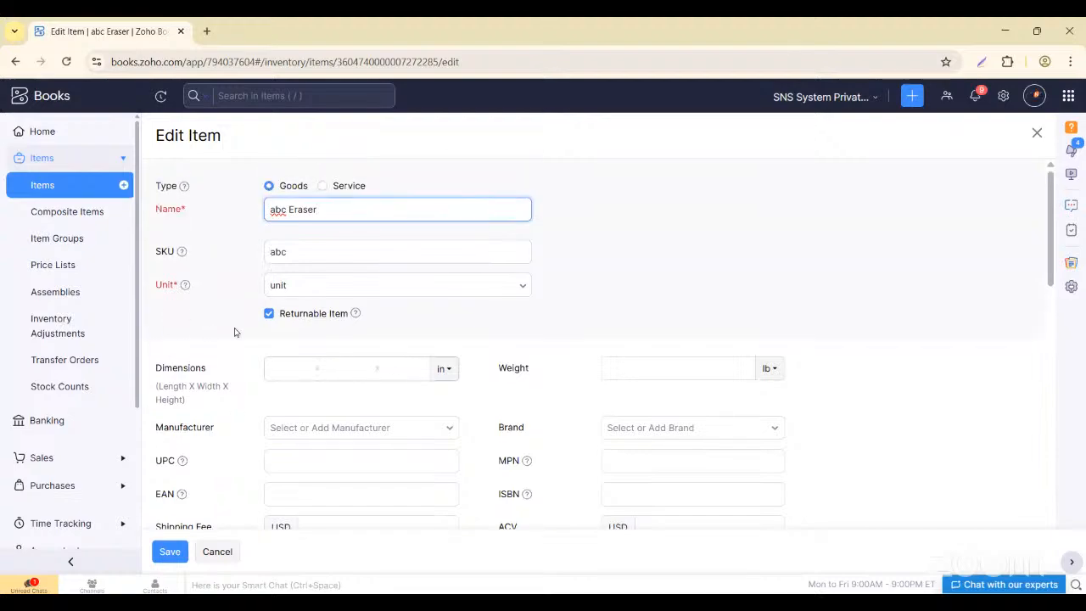
scroll(212, 386, "down", 1)
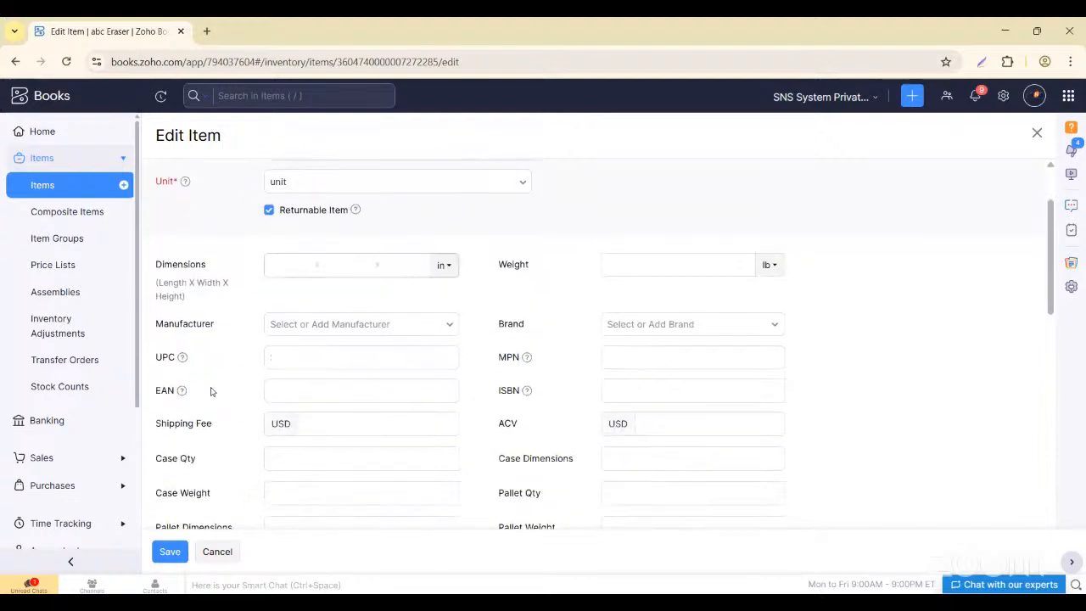
Start a new goods item named 12345 Pencil with SKU 12345P and unit as its unit of measure.
left_click(123, 185)
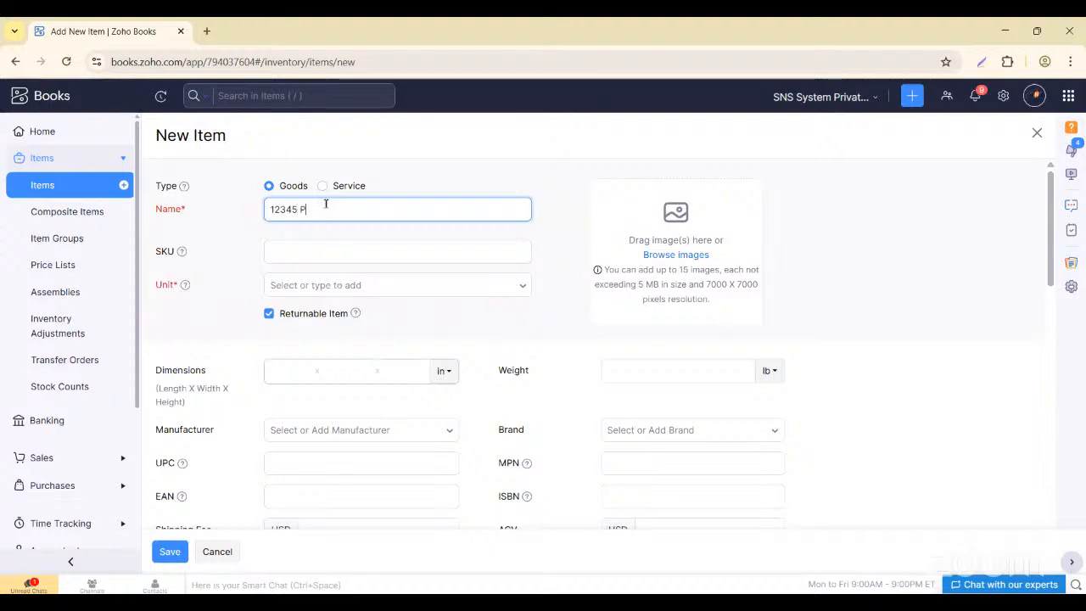
type("encil")
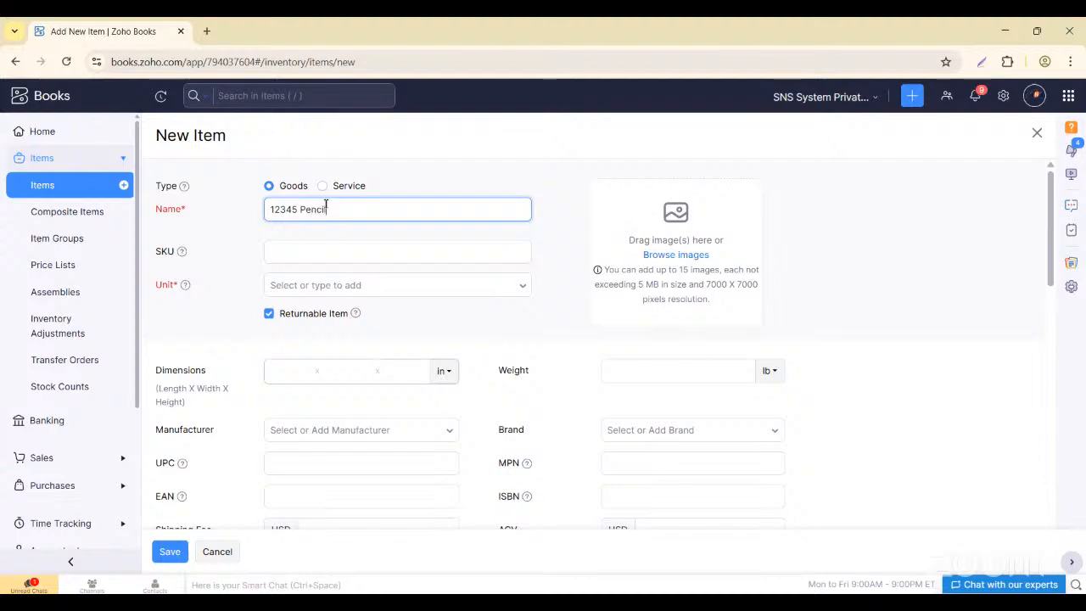
left_click(287, 250)
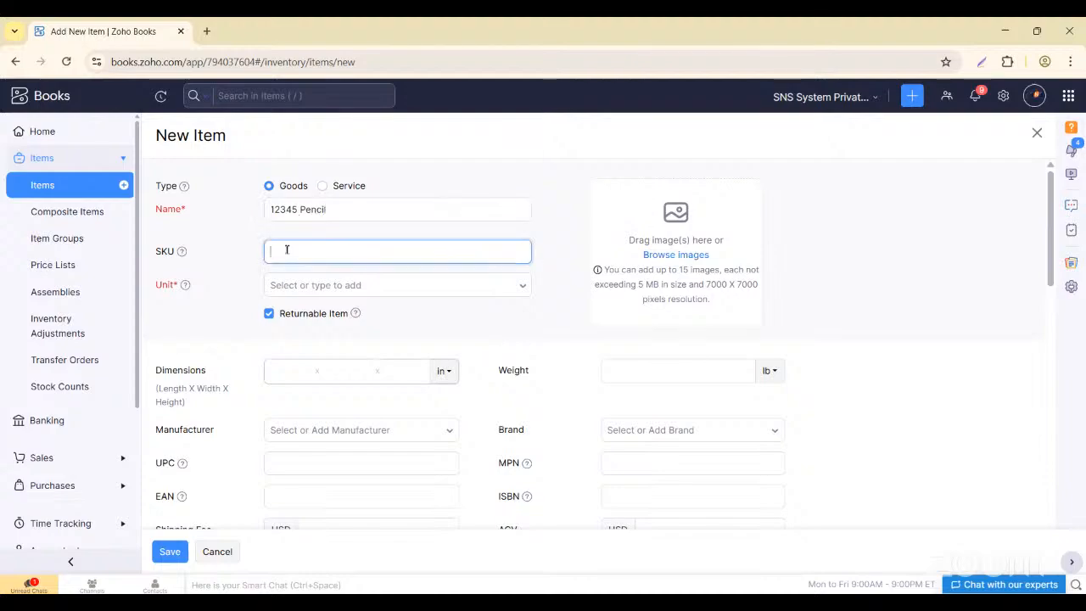
type("12345P")
left_click(309, 288)
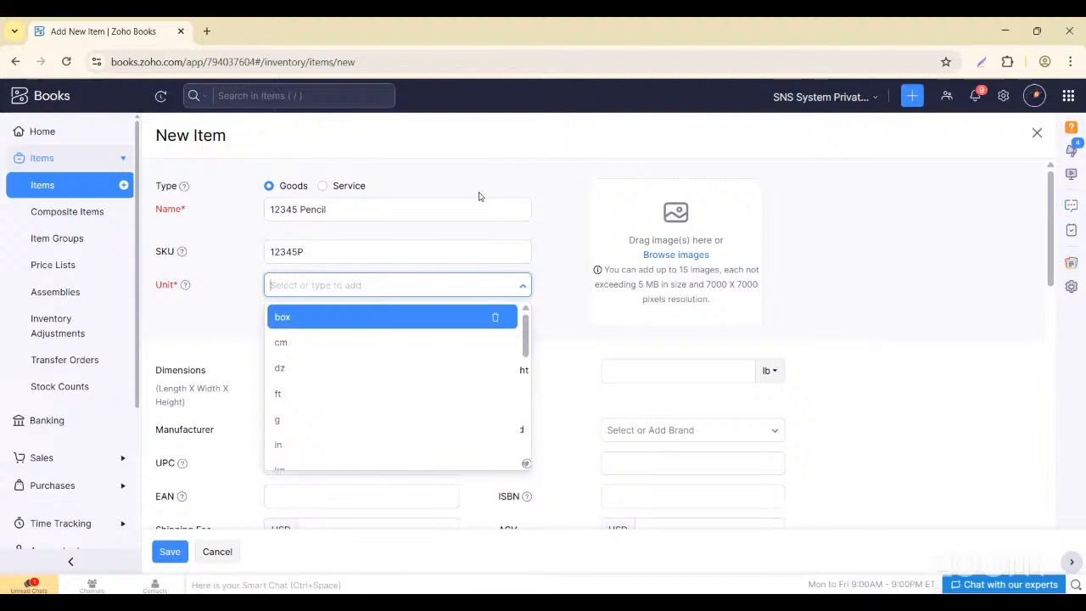
left_click(347, 285)
left_click(347, 285)
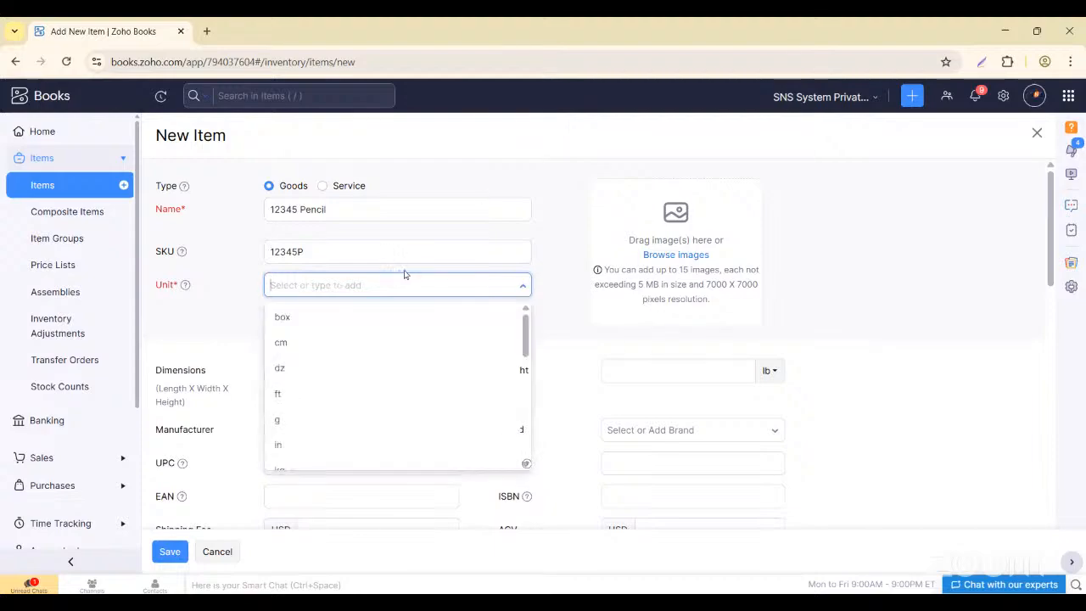
scroll(366, 344, "down", 5)
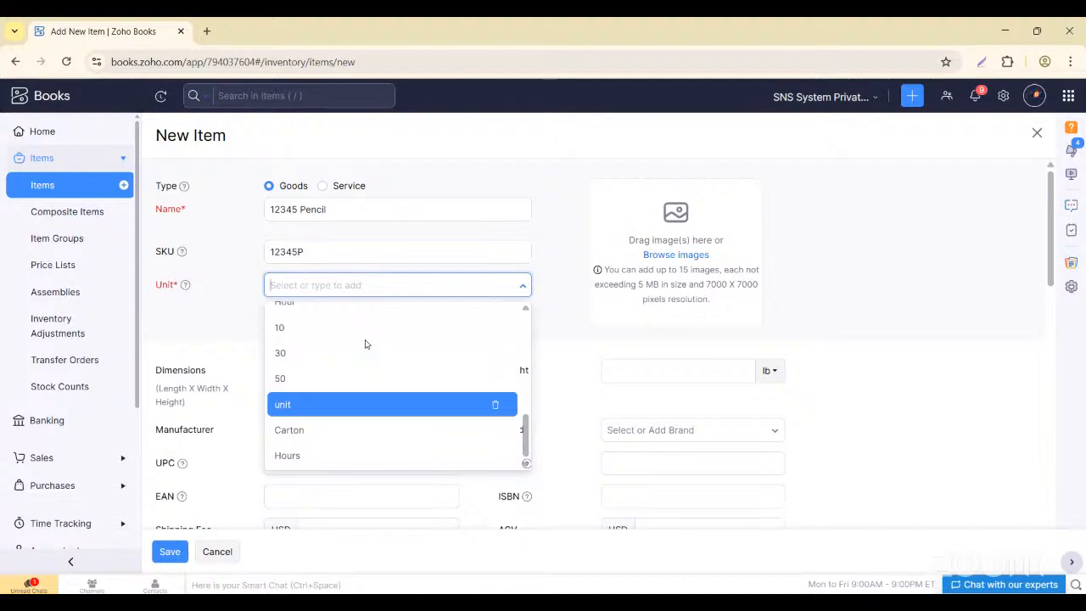
key("Return")
Set the pencil item's selling price to 10 USD and its cost price to 8 USD.
scroll(354, 359, "down", 5)
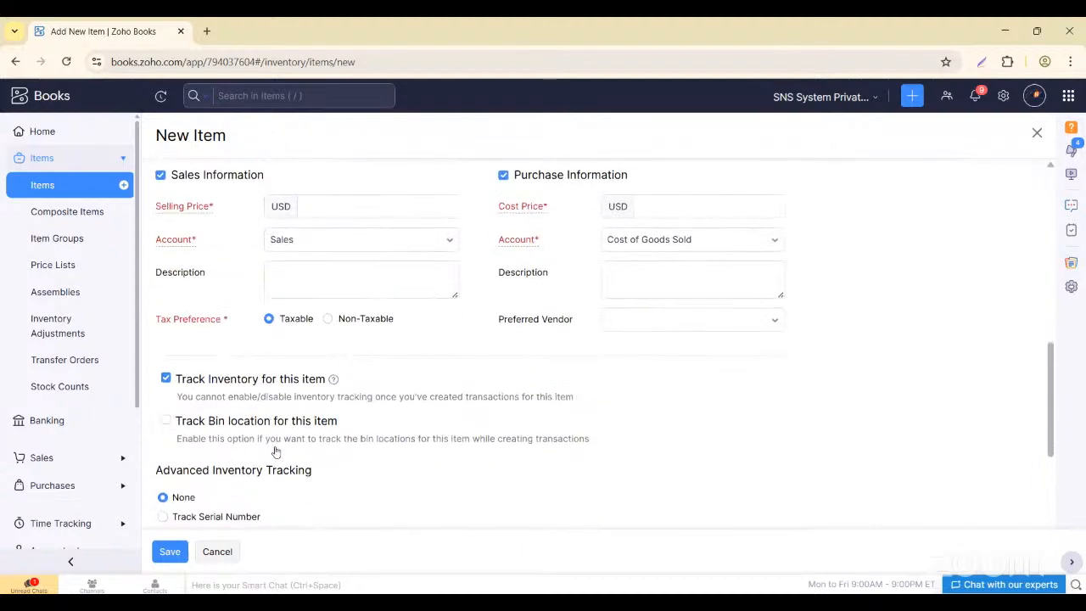
left_click(345, 207)
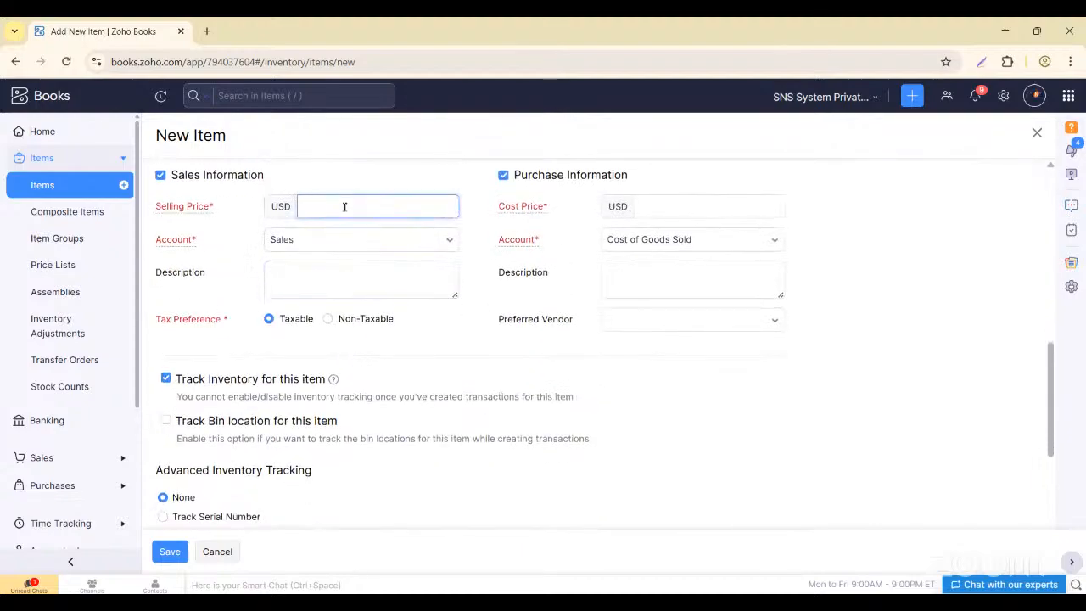
type("10")
left_click(694, 200)
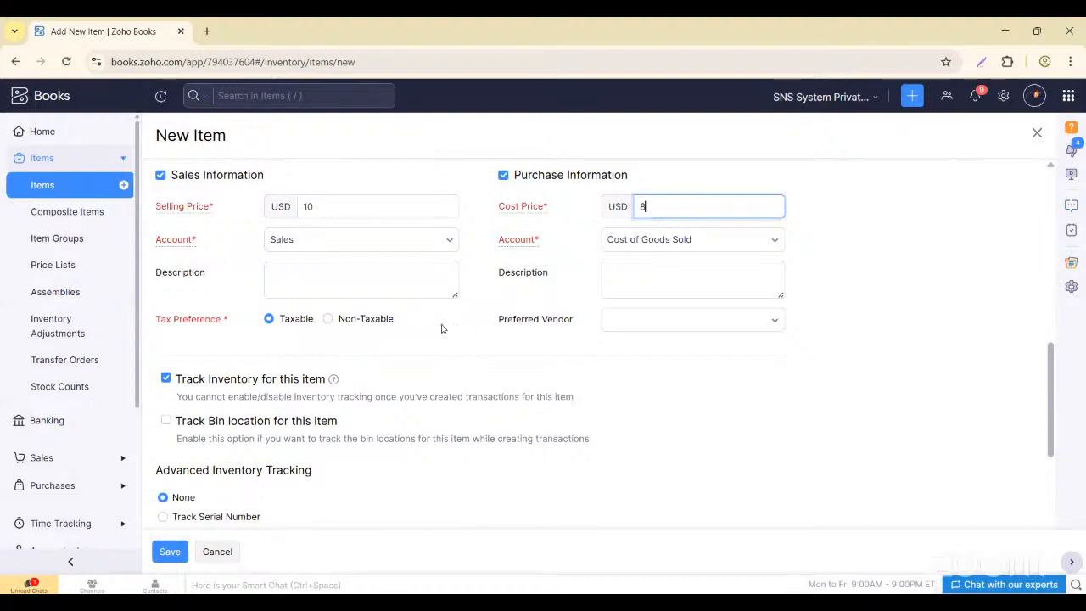
Assign the Inventory Asset account and FIFO (First In First Out) valuation method to the pencil item.
scroll(441, 329, "down", 5)
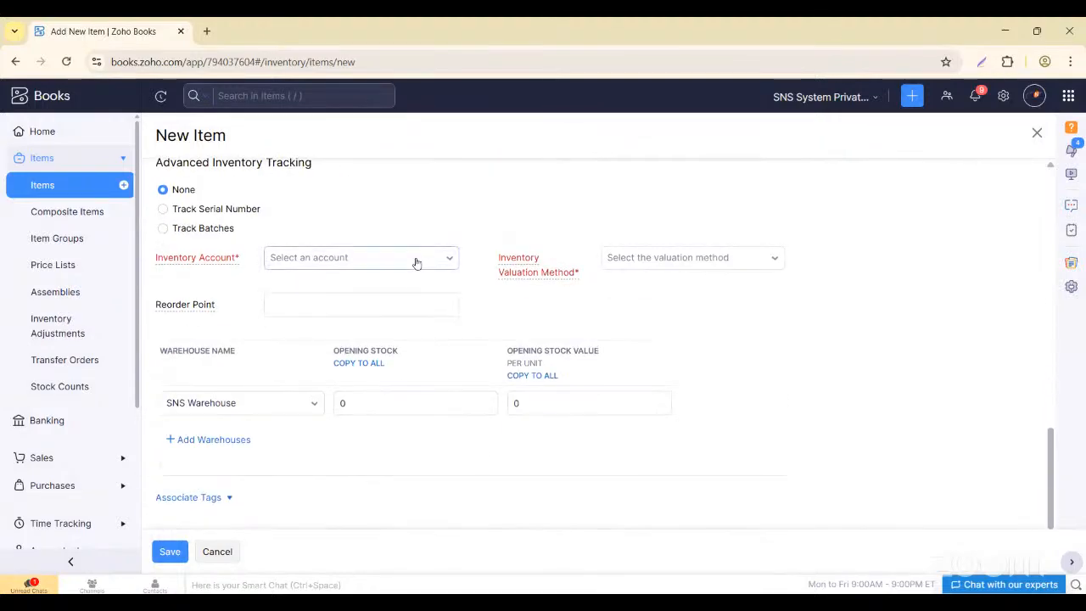
left_click(413, 261)
left_click(330, 386)
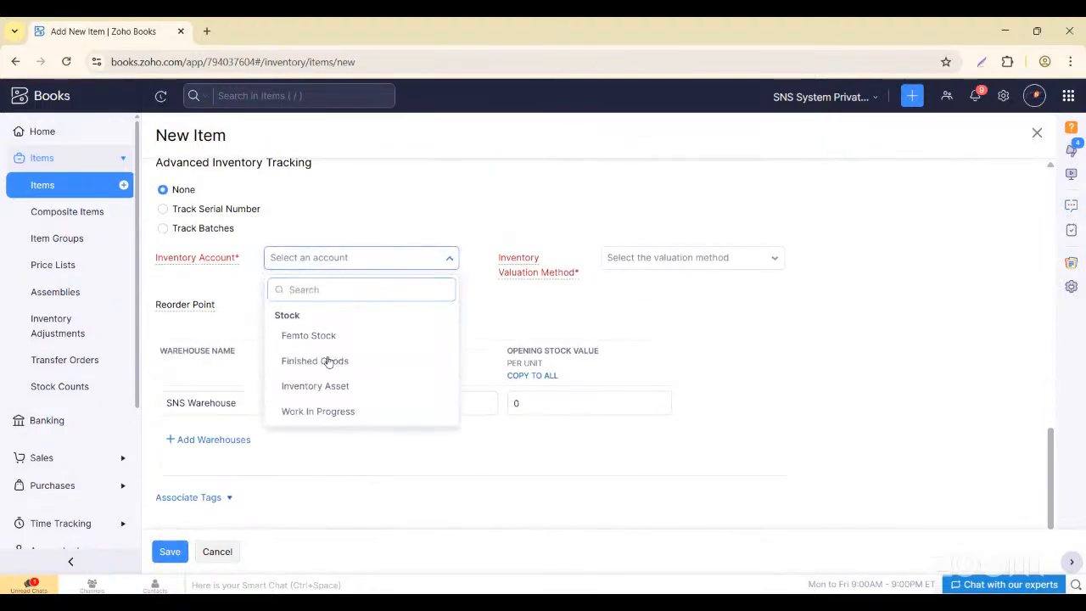
left_click(708, 260)
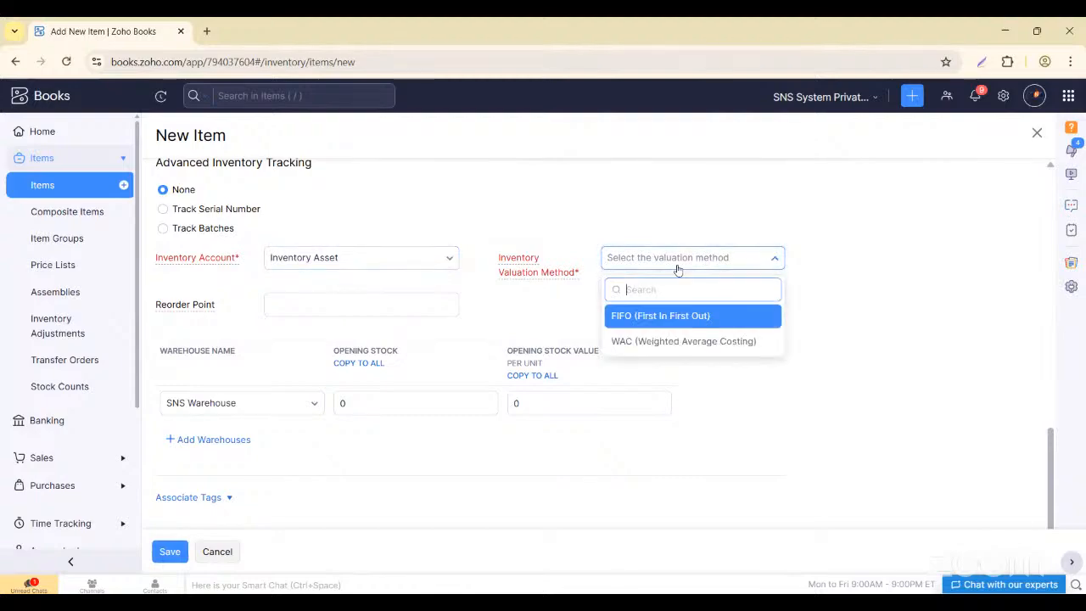
left_click(671, 316)
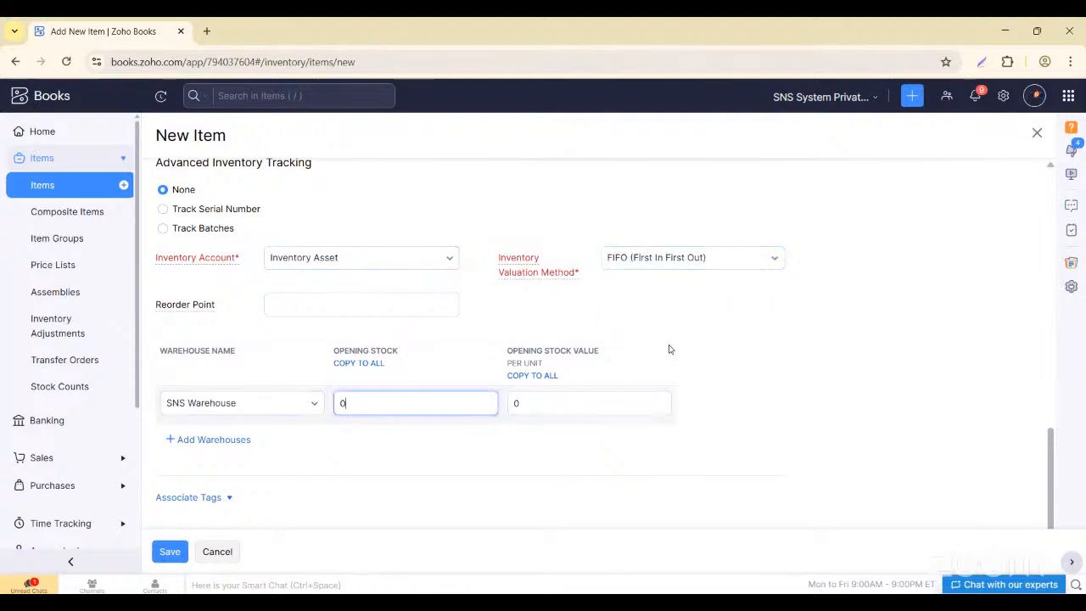
Enter an opening stock of 120 at 8 per unit for SNS Warehouse and save the item.
key("BackSpace")
type("120")
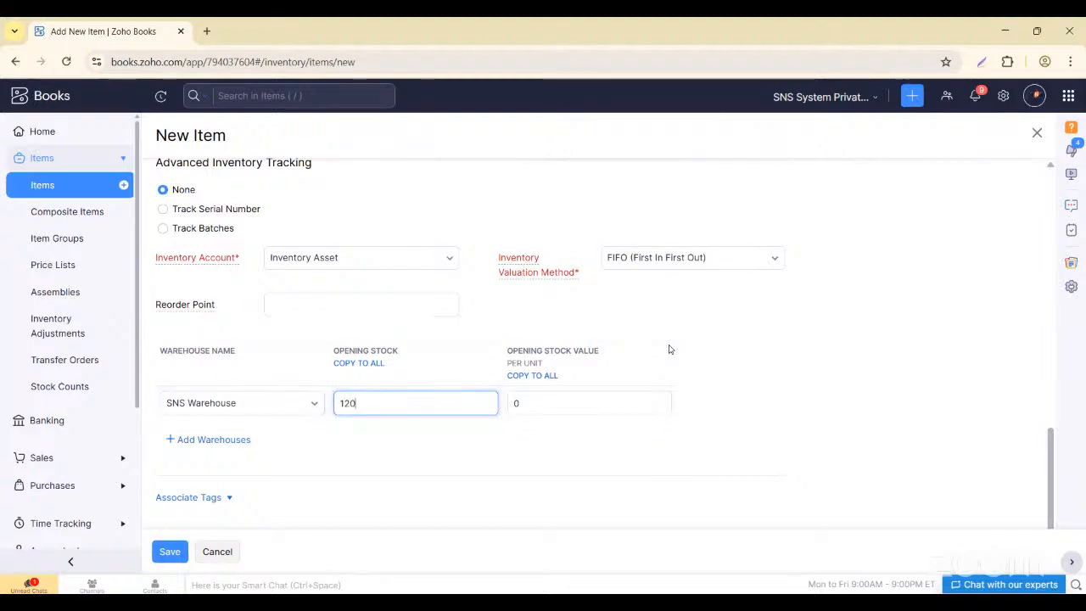
key("Tab")
key("BackSpace")
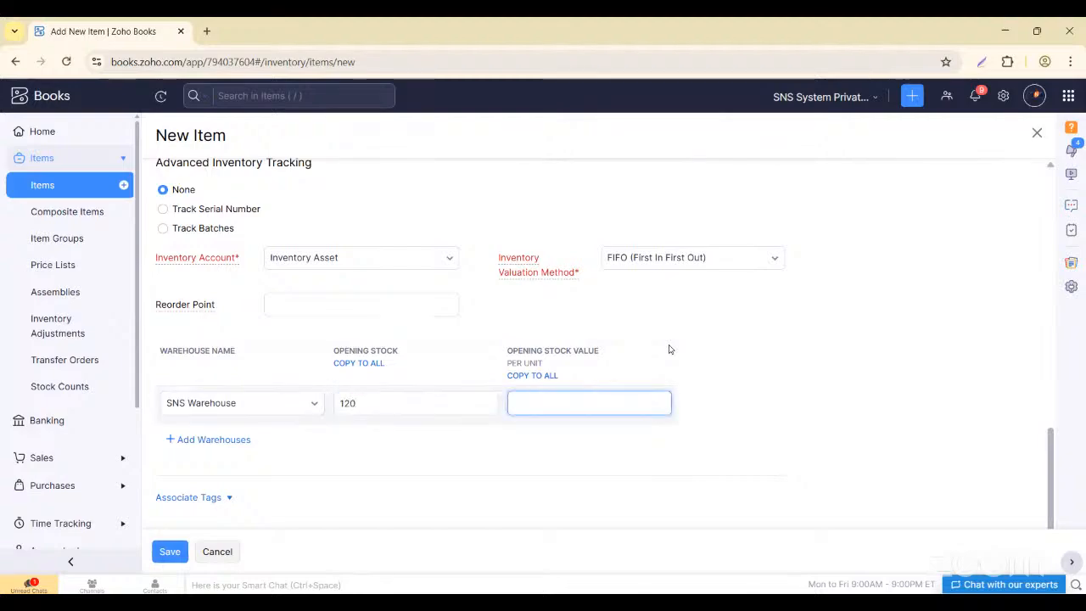
type("8")
left_click(176, 552)
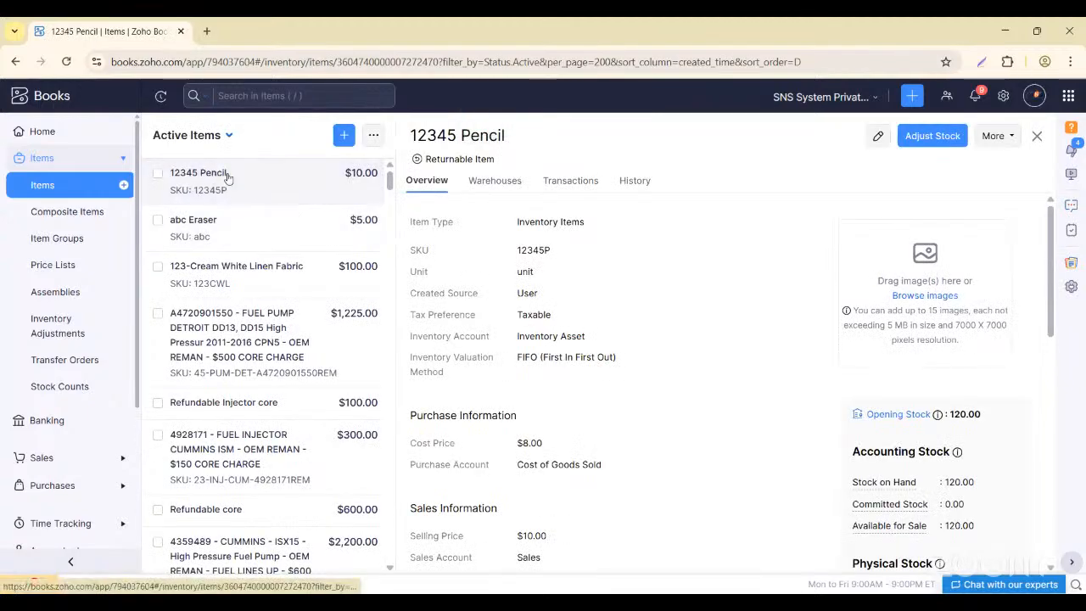
Start a new composite item and add abc Eraser as its first associated item.
left_click(89, 215)
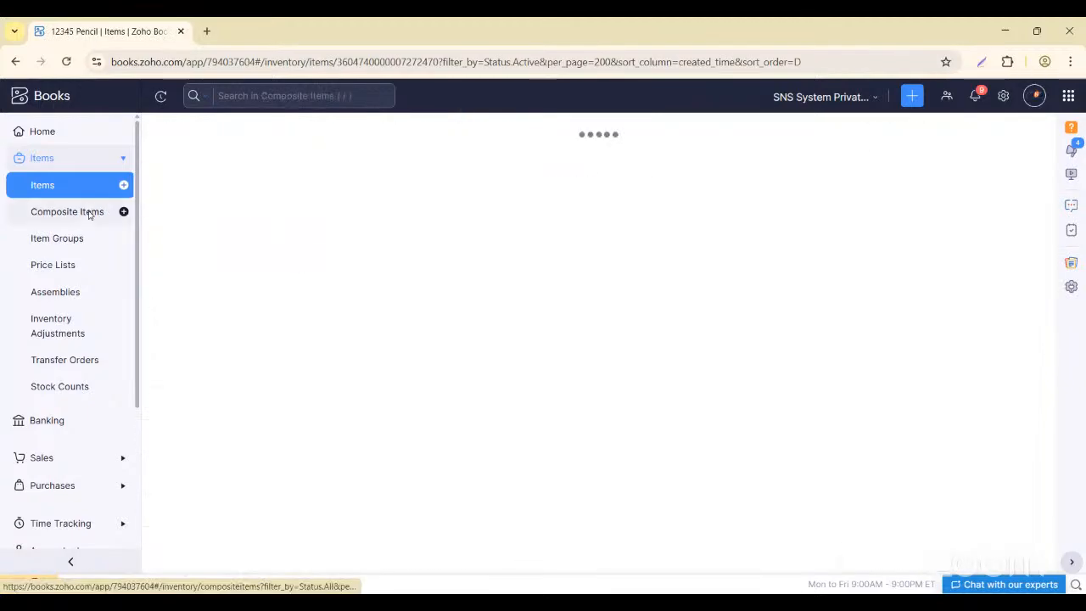
left_click(123, 212)
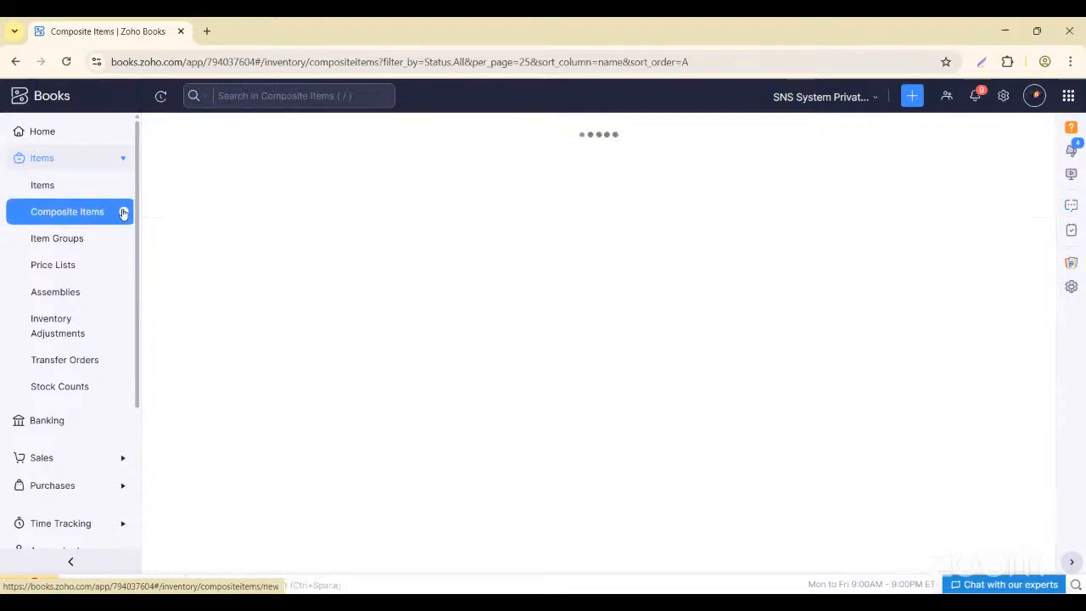
scroll(255, 360, "down", 3)
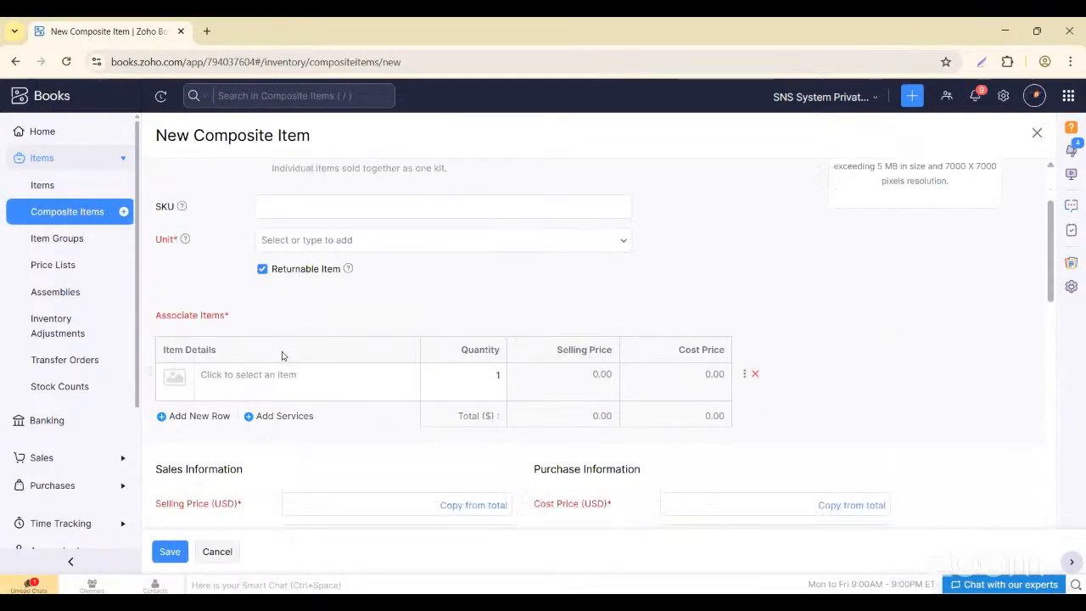
left_click(239, 364)
type("a")
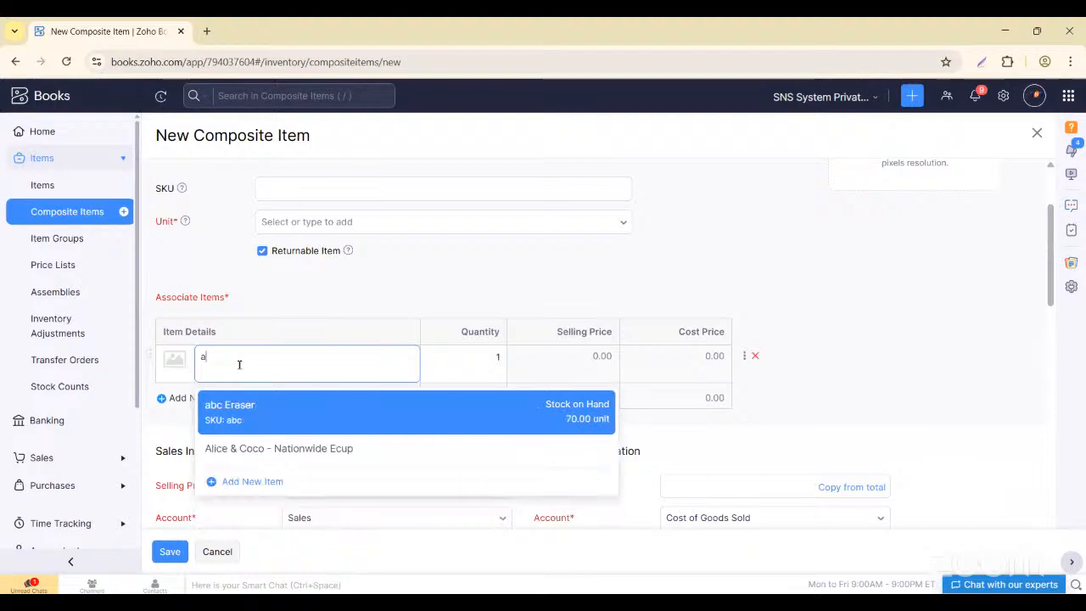
left_click(246, 417)
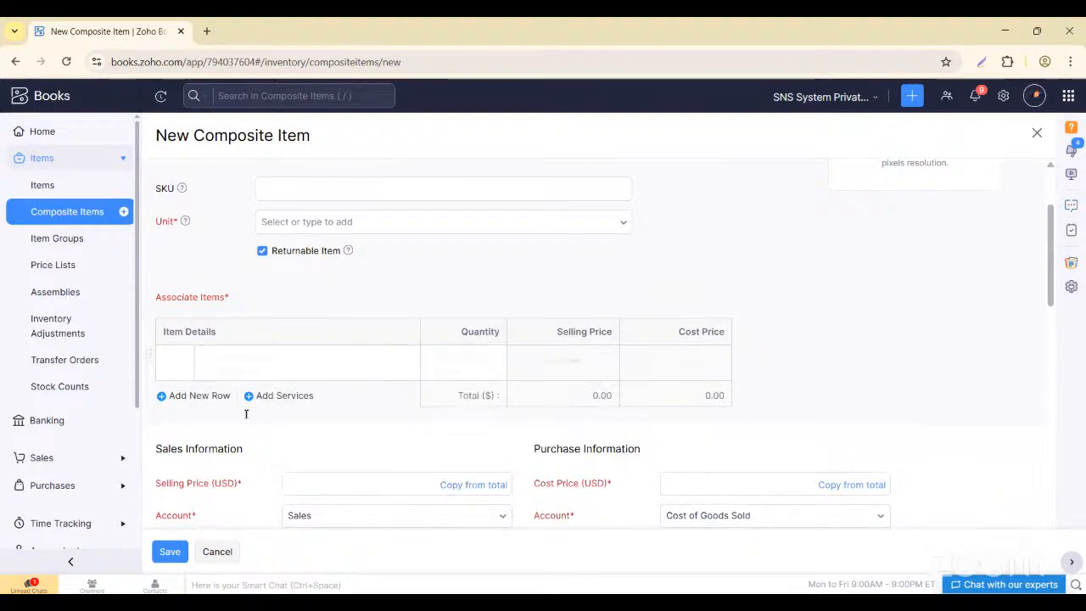
Add 12345 Pencil as the second associated item of the composite item.
scroll(326, 328, "down", 1)
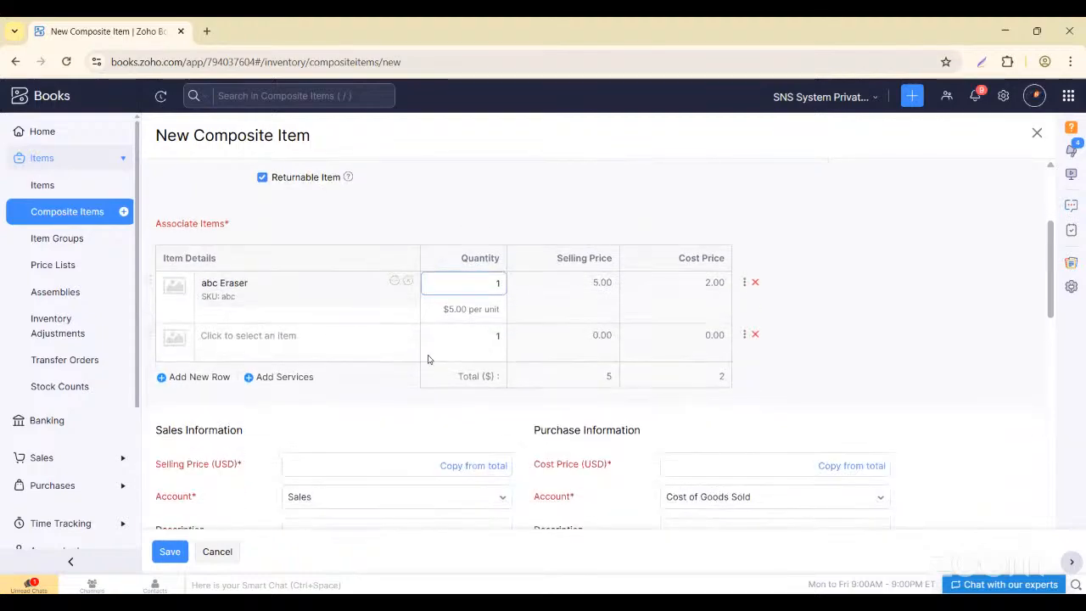
left_click(307, 335)
type("12")
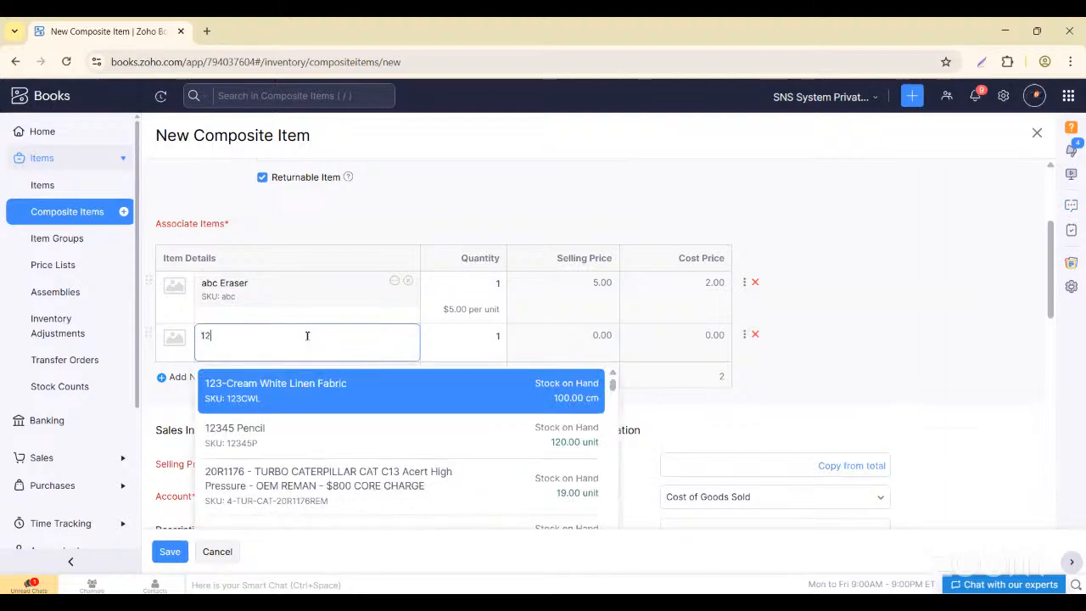
type("34")
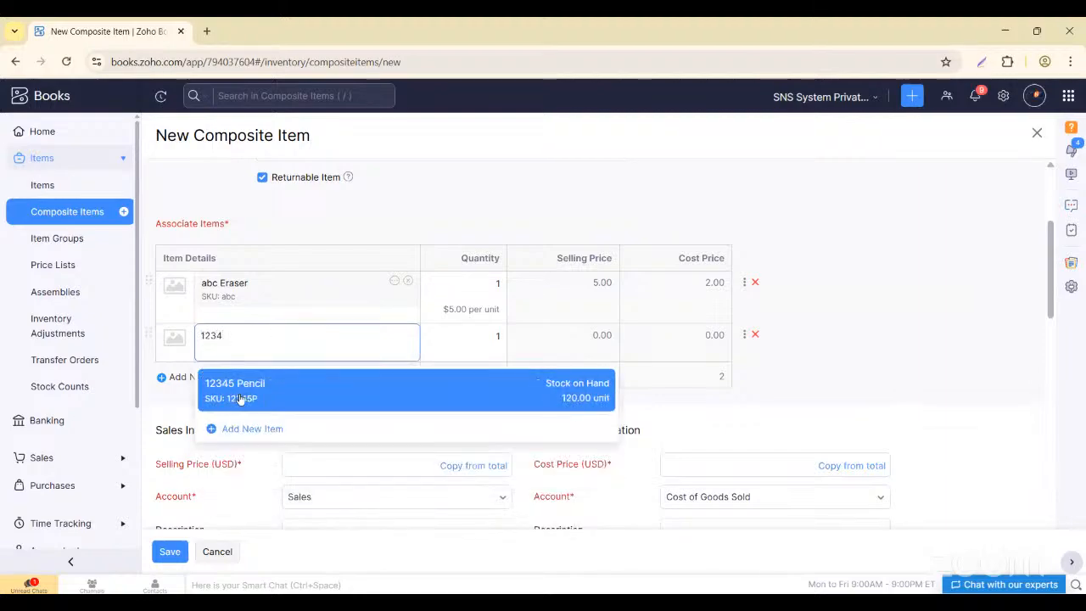
left_click(279, 395)
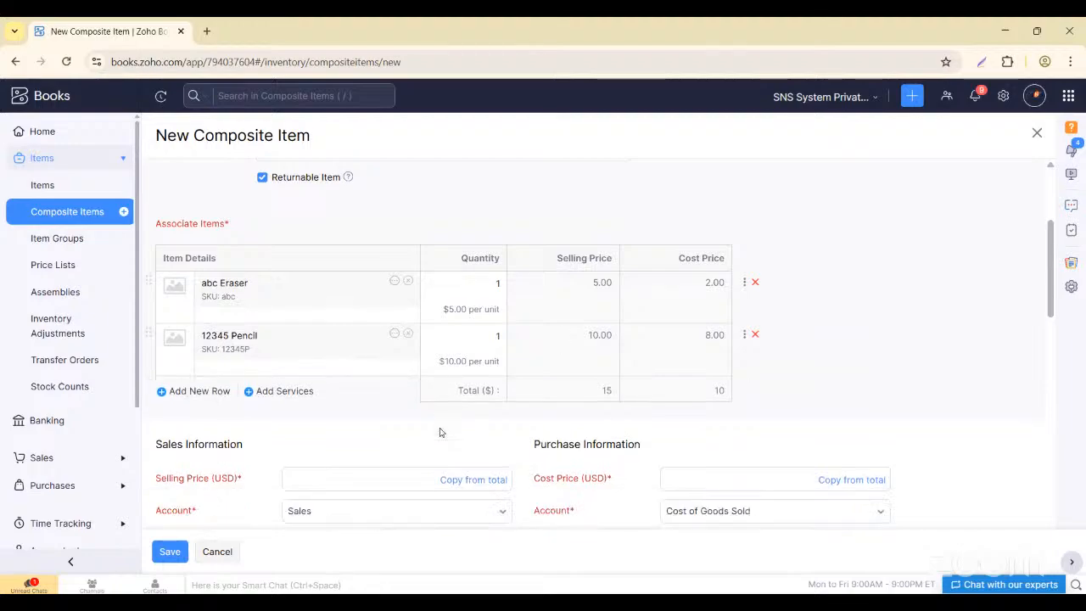
Name the composite item Stationery Combo and set its item type to Kit Item.
scroll(440, 433, "up", 3)
left_click(292, 188)
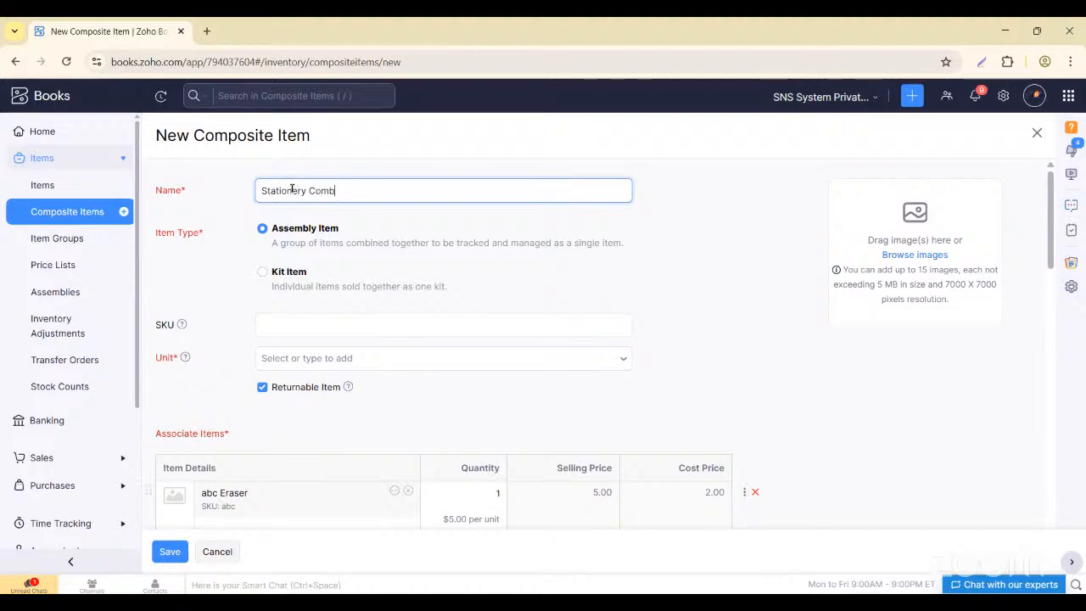
type("o")
left_click(262, 276)
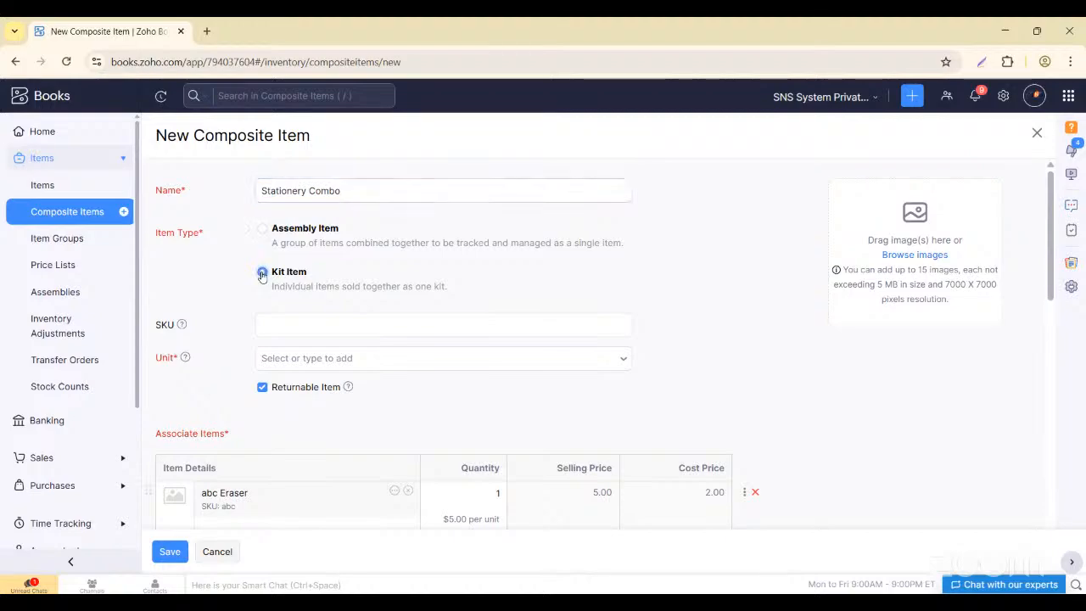
Enter 145 SC as the composite item's SKU and choose unit as its unit of measure.
left_click(285, 324)
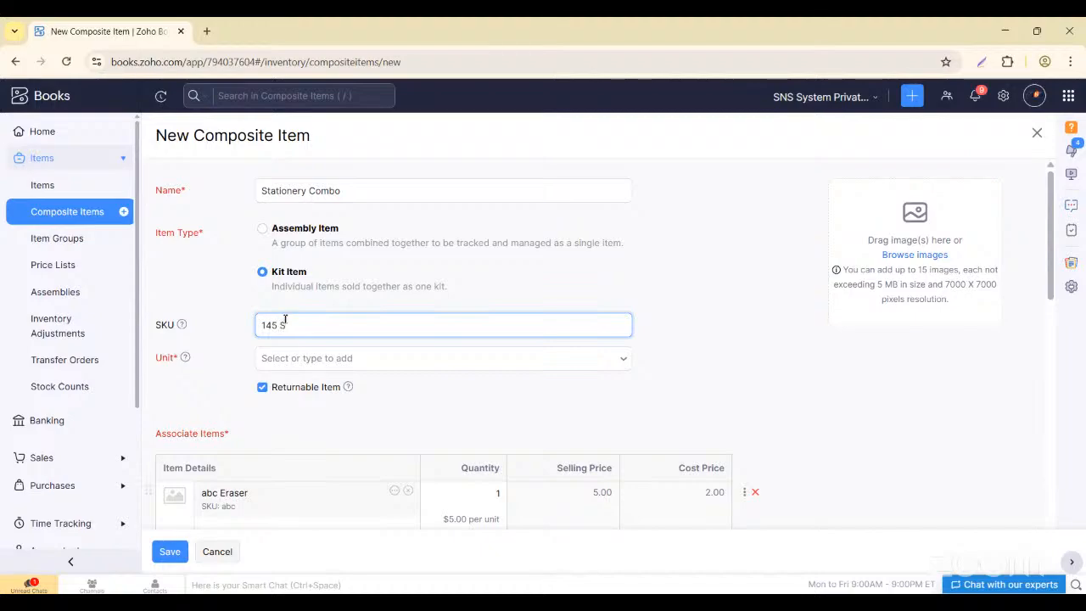
type("C")
scroll(309, 335, "down", 2)
key("Tab")
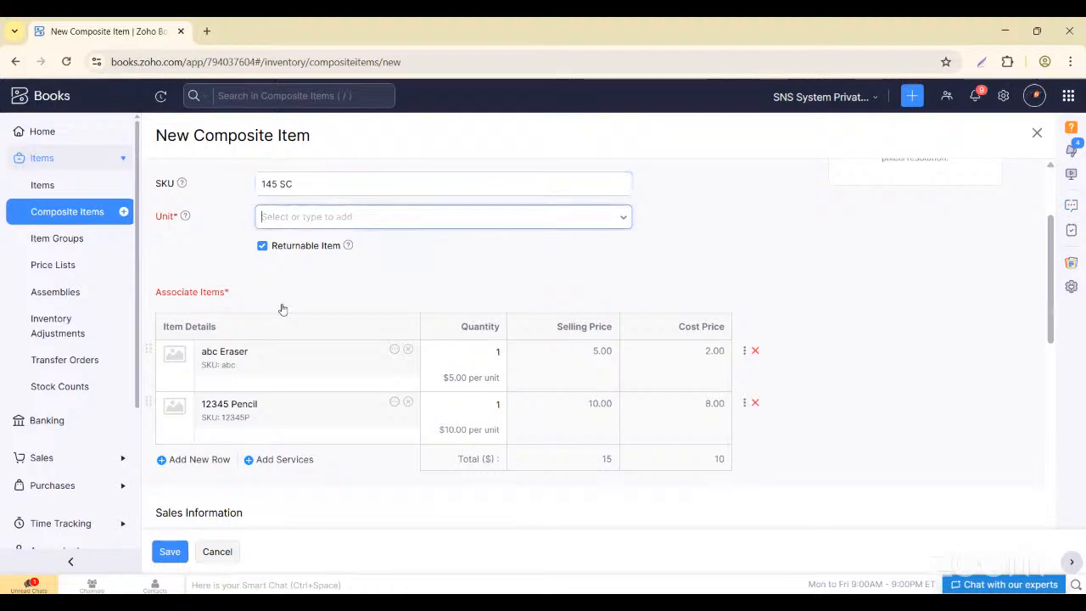
scroll(274, 340, "down", 3)
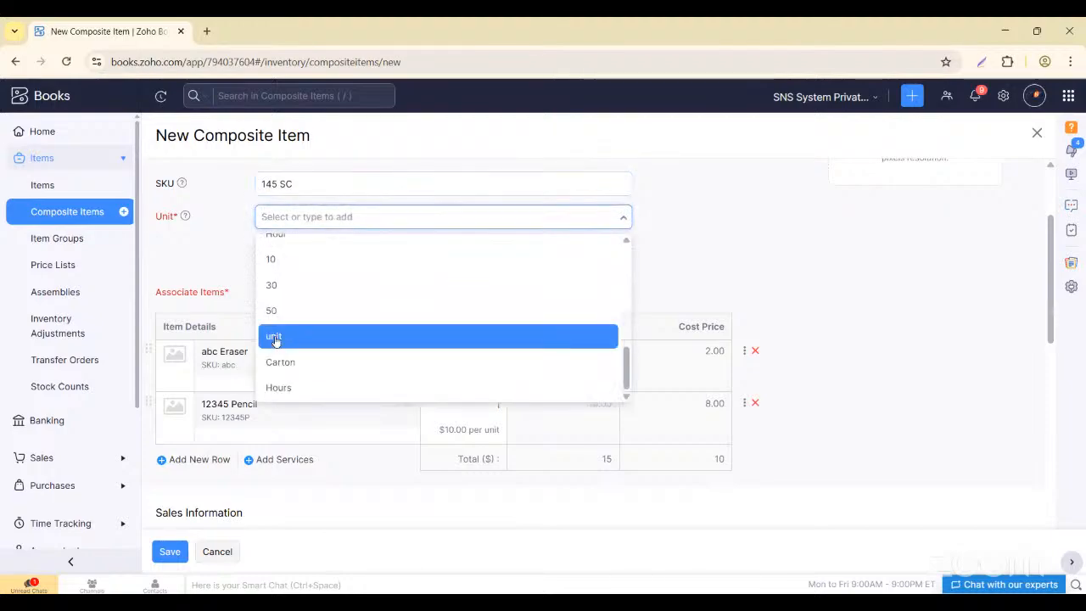
left_click(275, 337)
scroll(359, 346, "down", 4)
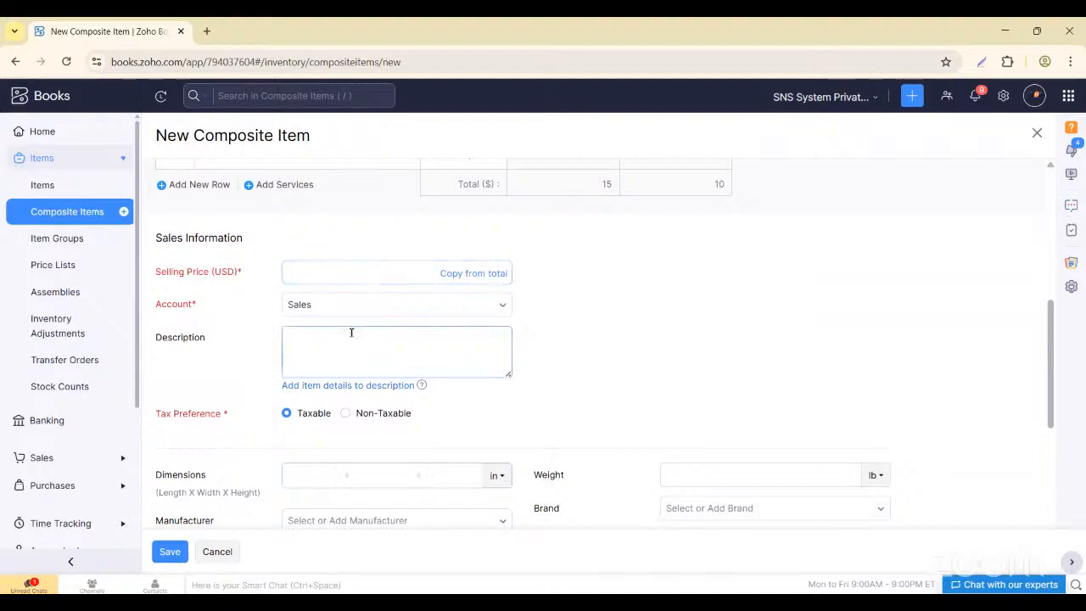
Set the composite item's selling price to 13 USD and save the item.
scroll(352, 332, "up", 3)
scroll(351, 335, "down", 2)
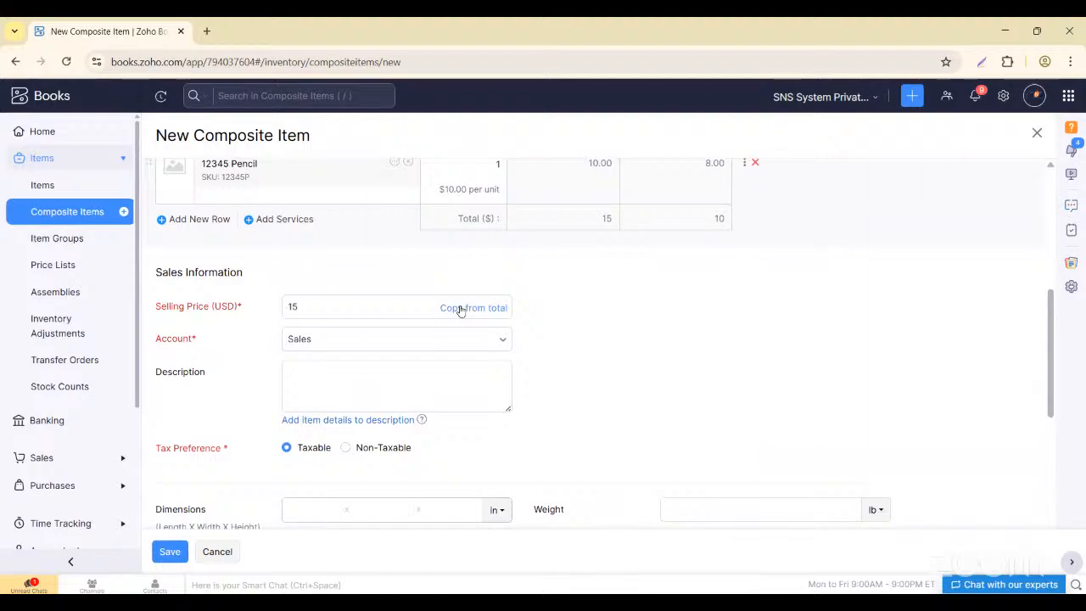
left_click(417, 313)
scroll(417, 315, "up", 3)
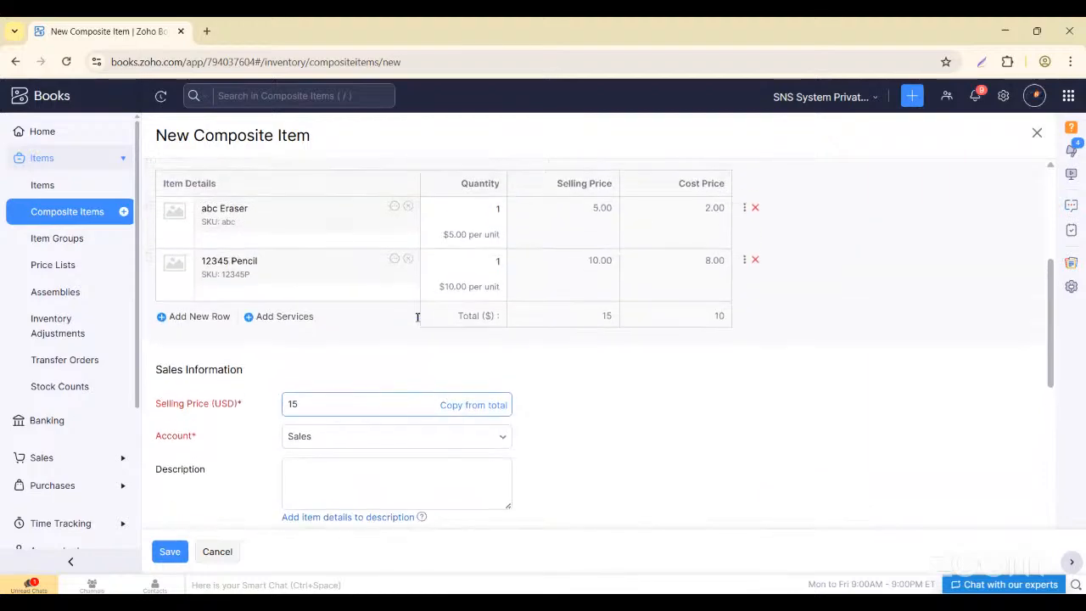
scroll(334, 362, "down", 2)
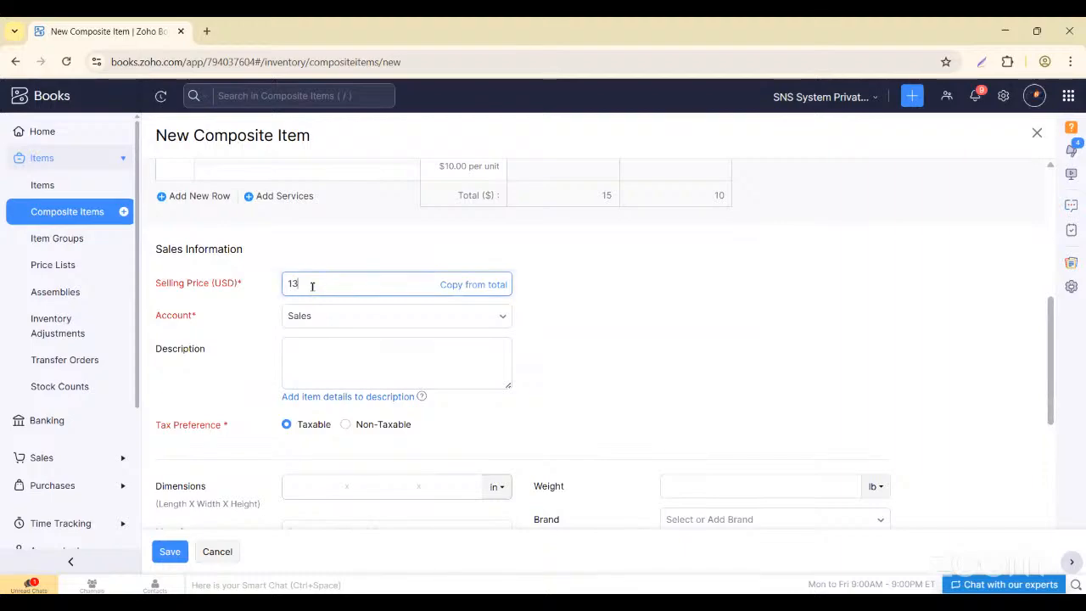
left_click(240, 371)
scroll(240, 371, "down", 2)
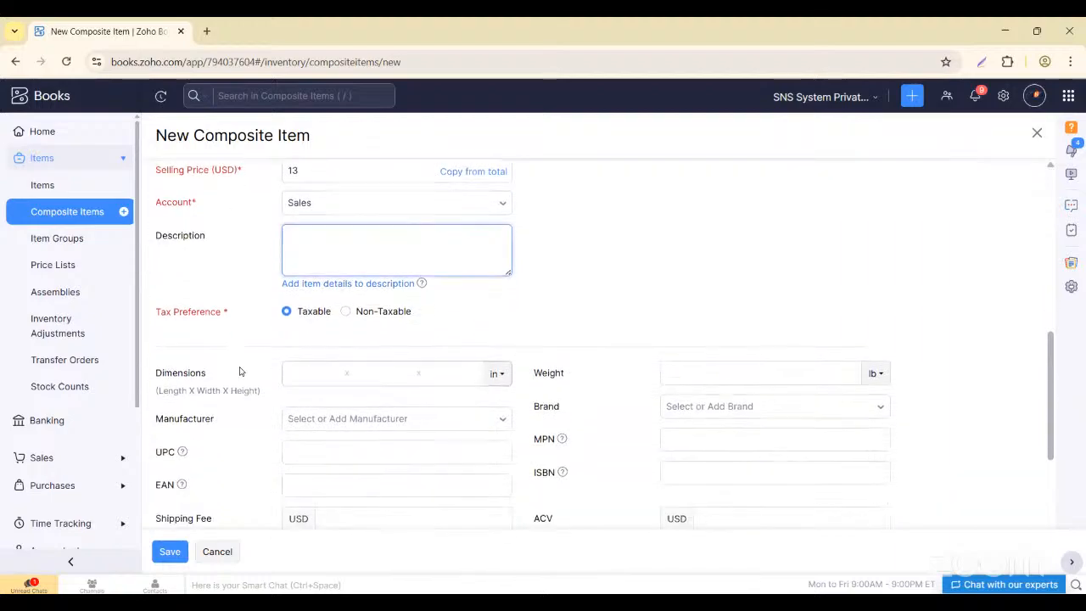
scroll(338, 337, "down", 5)
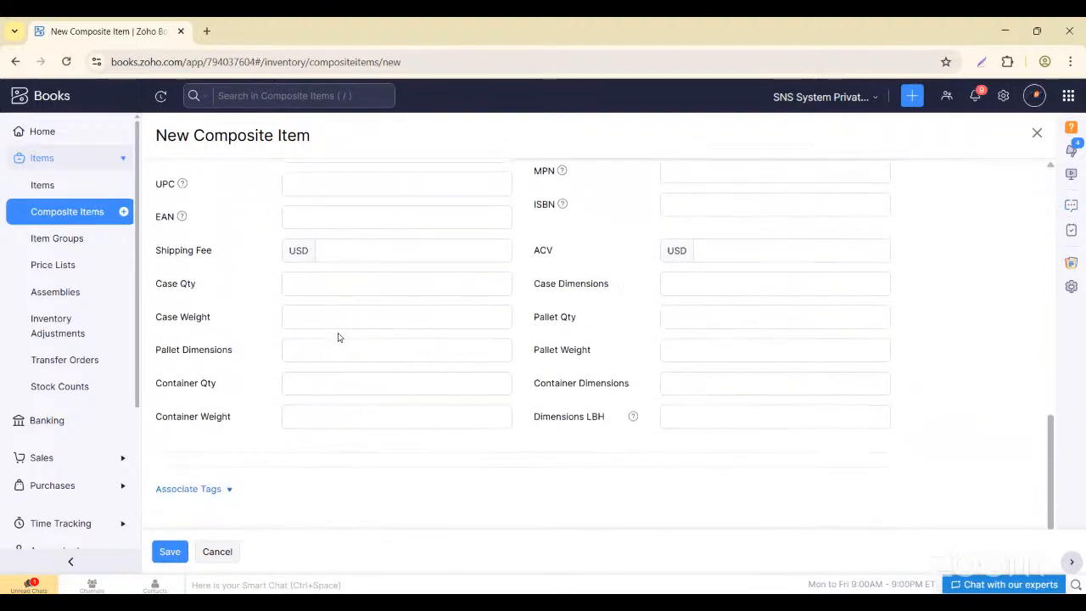
left_click(170, 552)
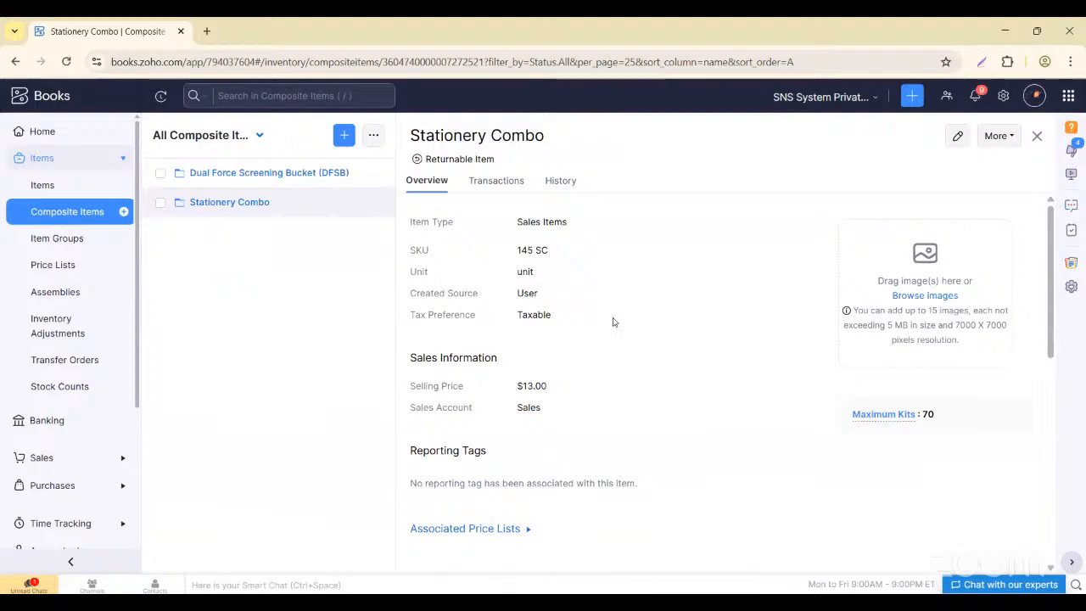
Review Stationery Combo's sales information, maximum kits and the stock of its associated items.
scroll(722, 357, "down", 2)
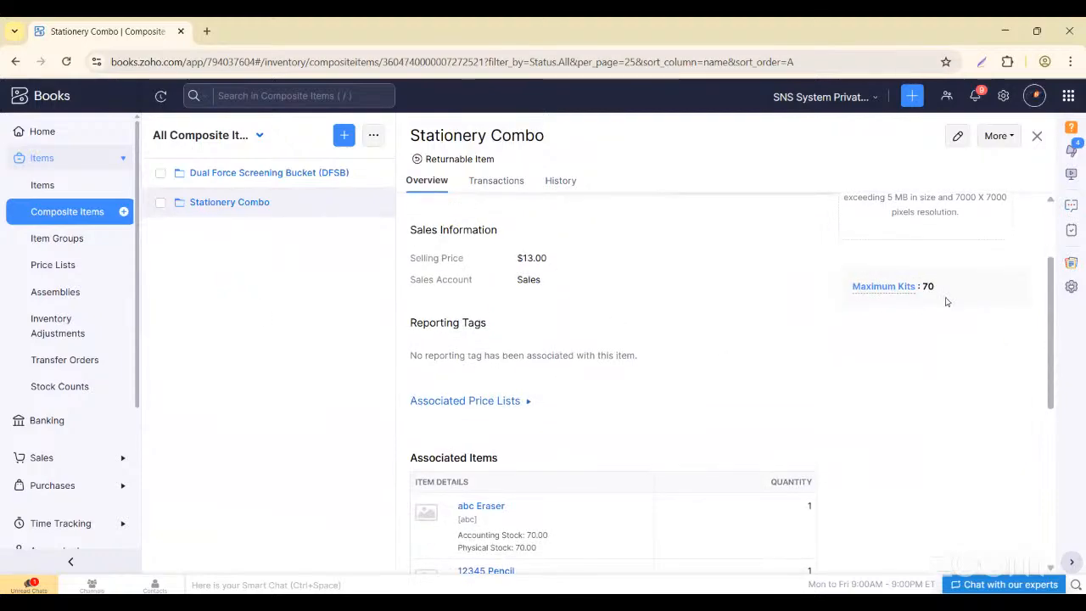
scroll(846, 431, "down", 3)
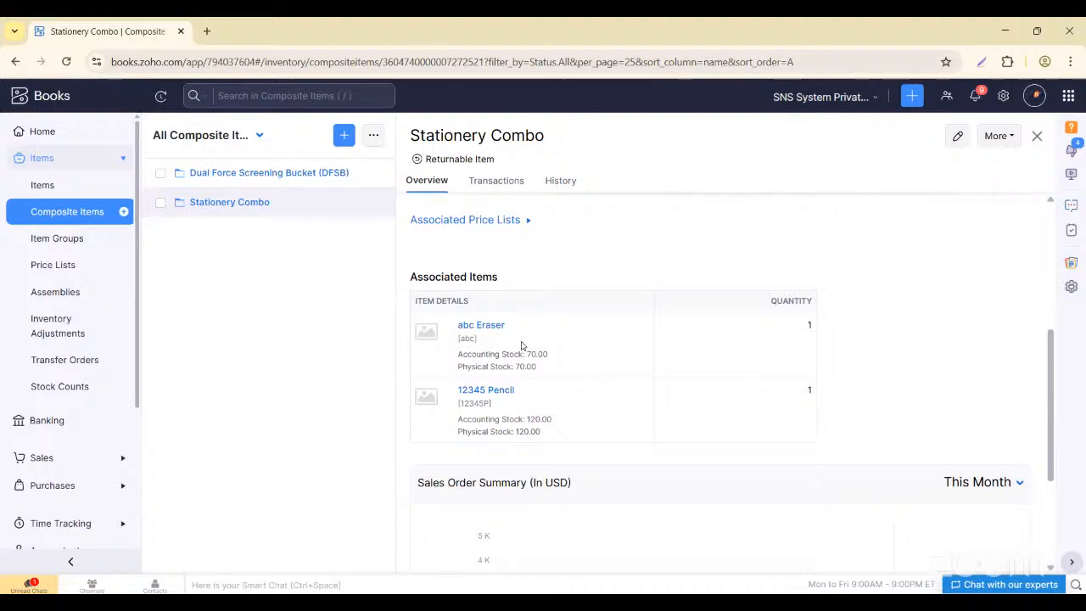
scroll(544, 354, "down", 1)
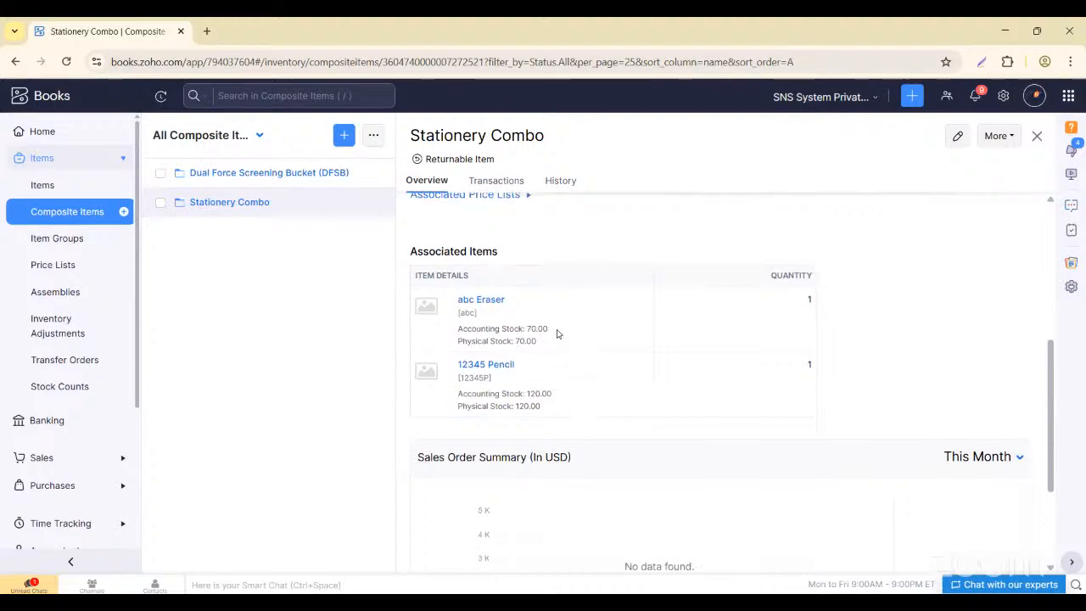
scroll(544, 323, "down", 1)
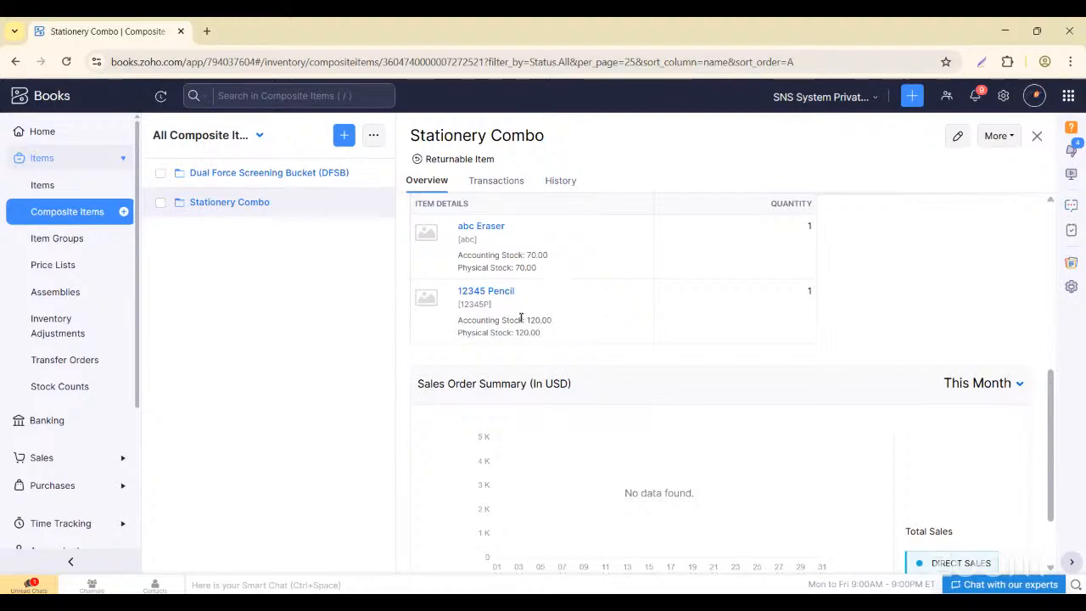
scroll(606, 301, "up", 4)
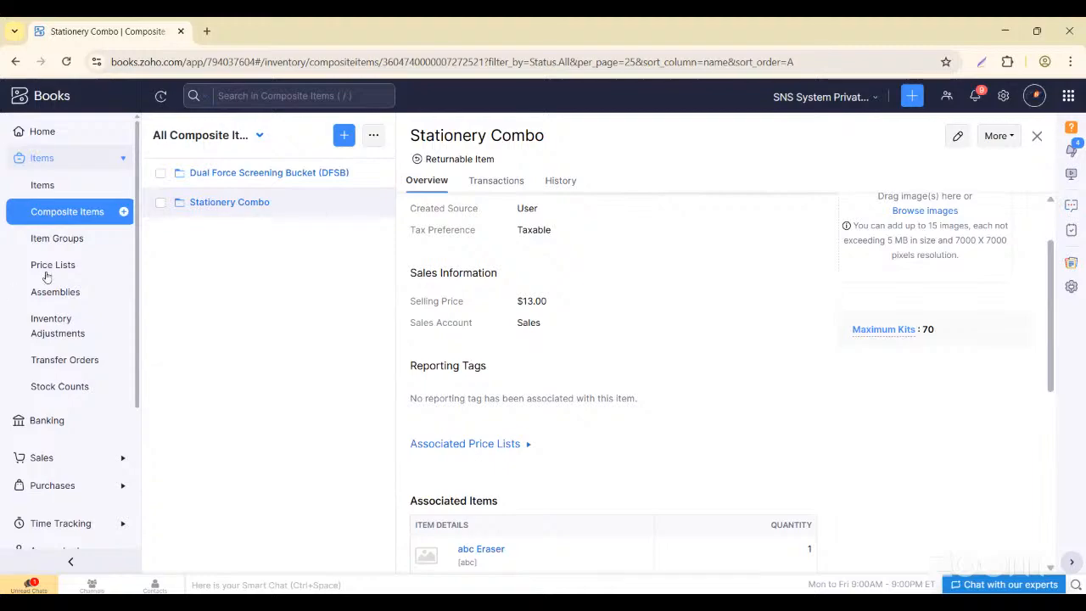
Open the active items list and compare the rates and stock on hand of Stationery Combo and its component items.
left_click(44, 186)
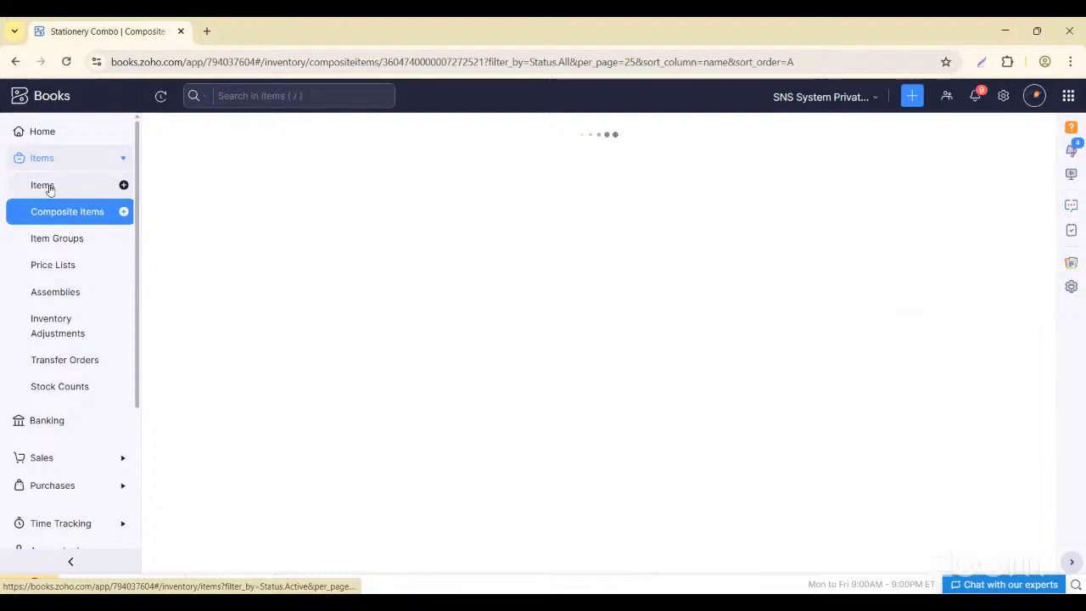
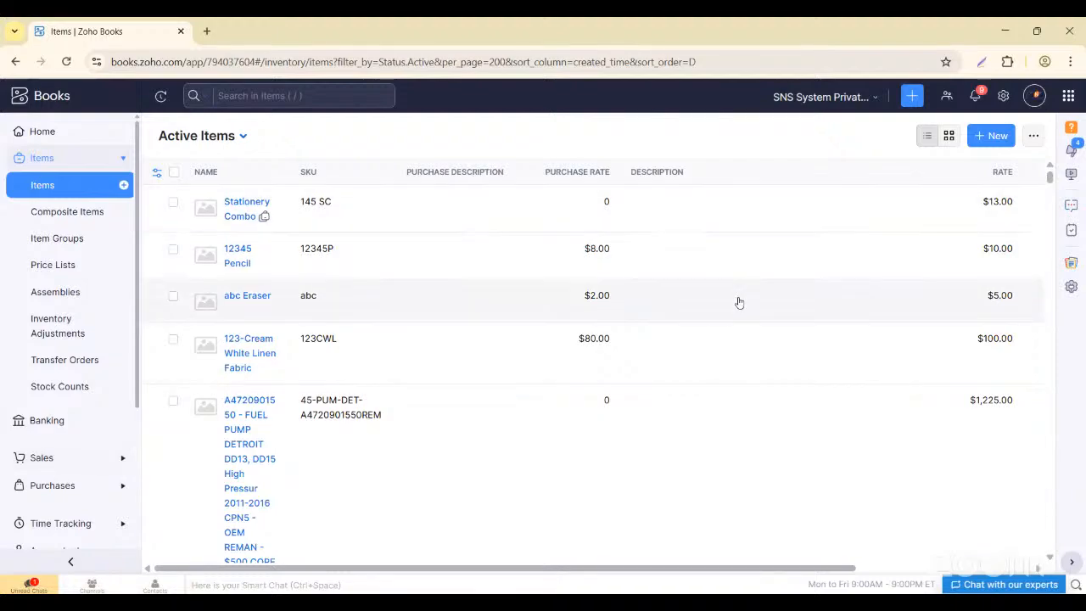
scroll(886, 286, "right", 3)
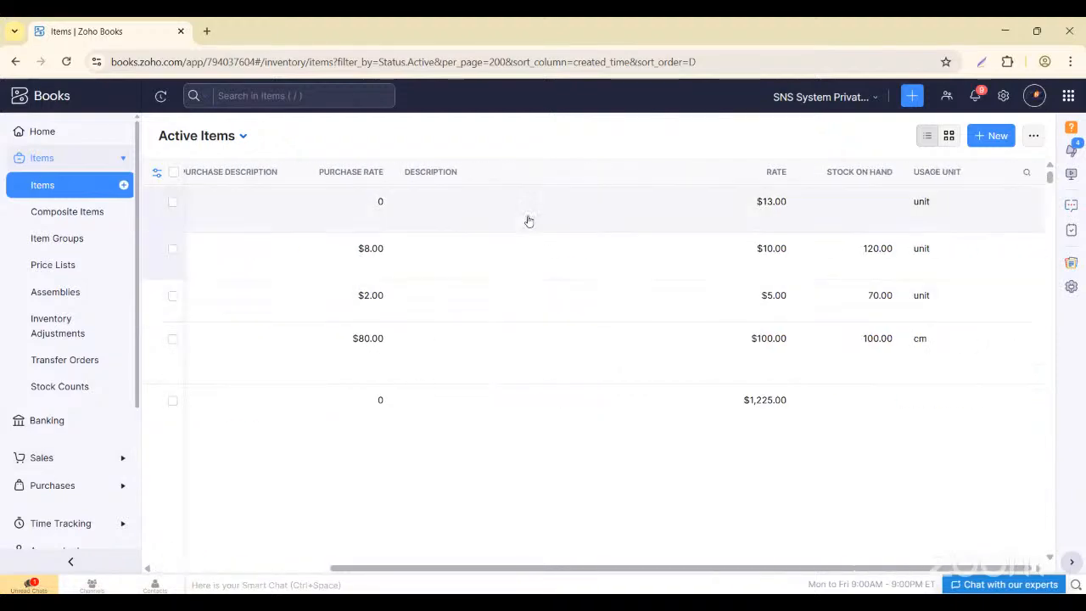
scroll(591, 297, "left", 5)
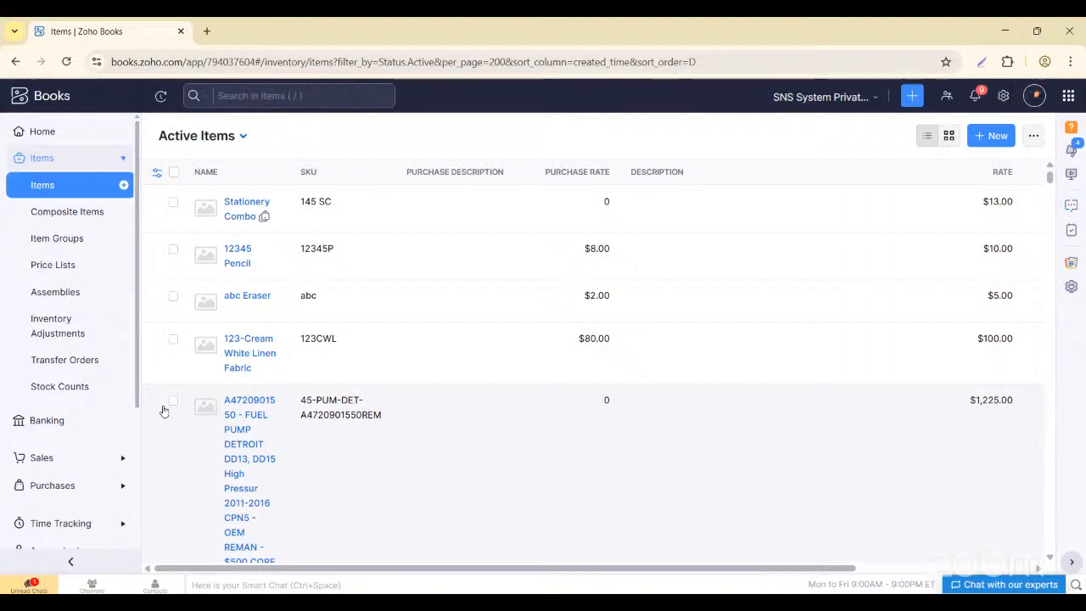
Start a new sales invoice and select ABC TEST COMPANY as its customer.
left_click(119, 465)
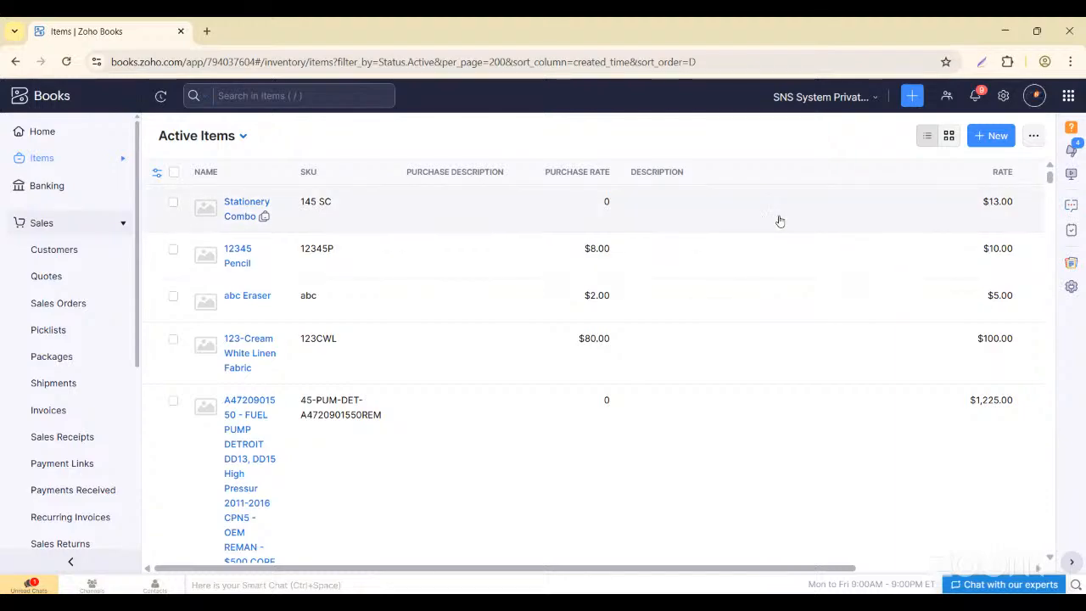
scroll(778, 219, "right", 3)
scroll(780, 221, "left", 1)
scroll(779, 221, "right", 1)
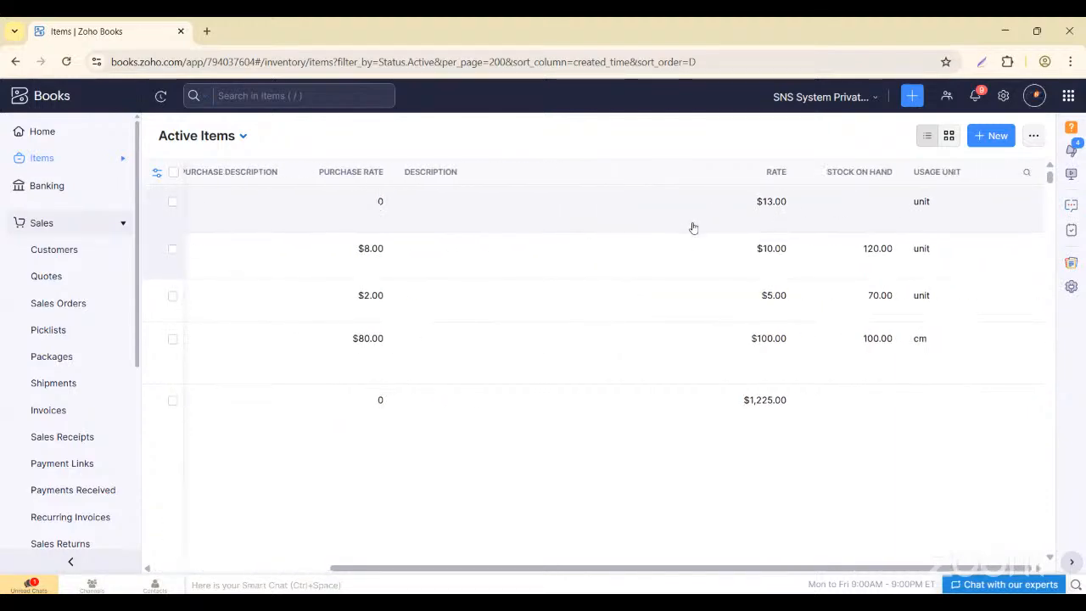
scroll(691, 228, "left", 3)
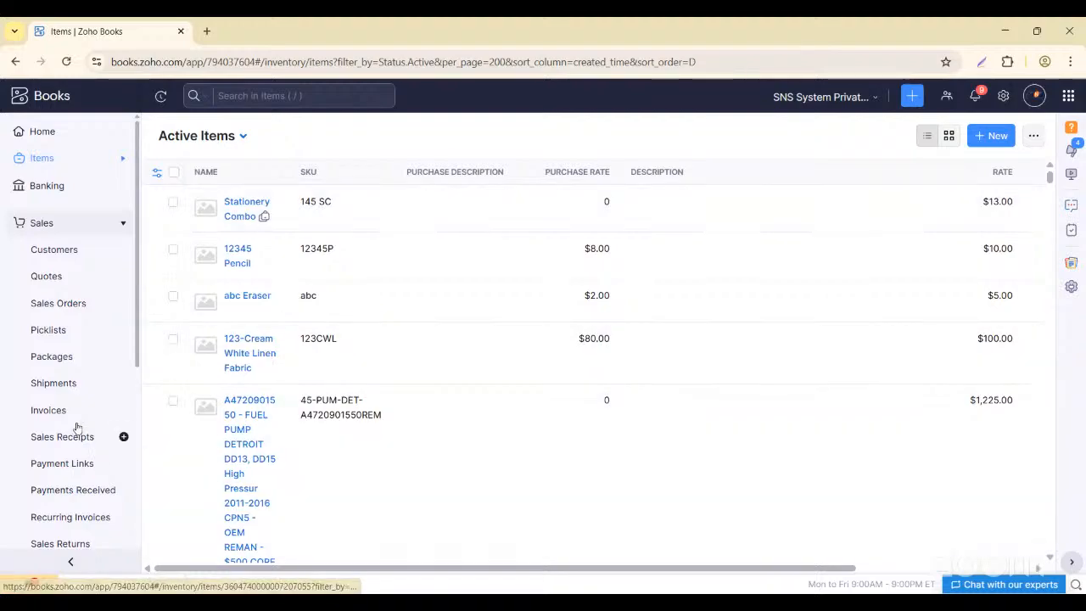
left_click(123, 411)
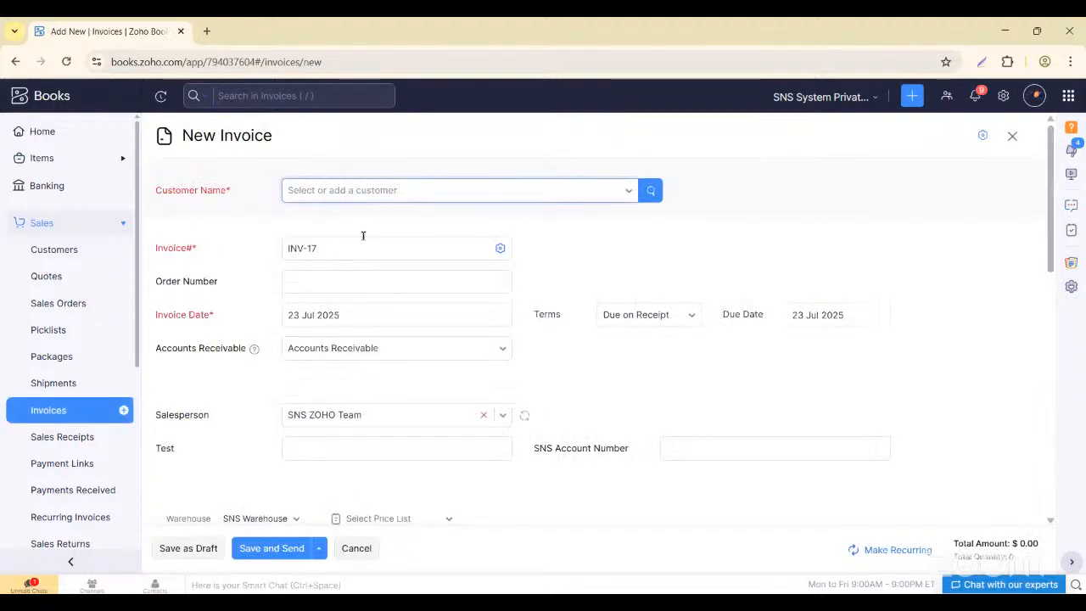
left_click(344, 192)
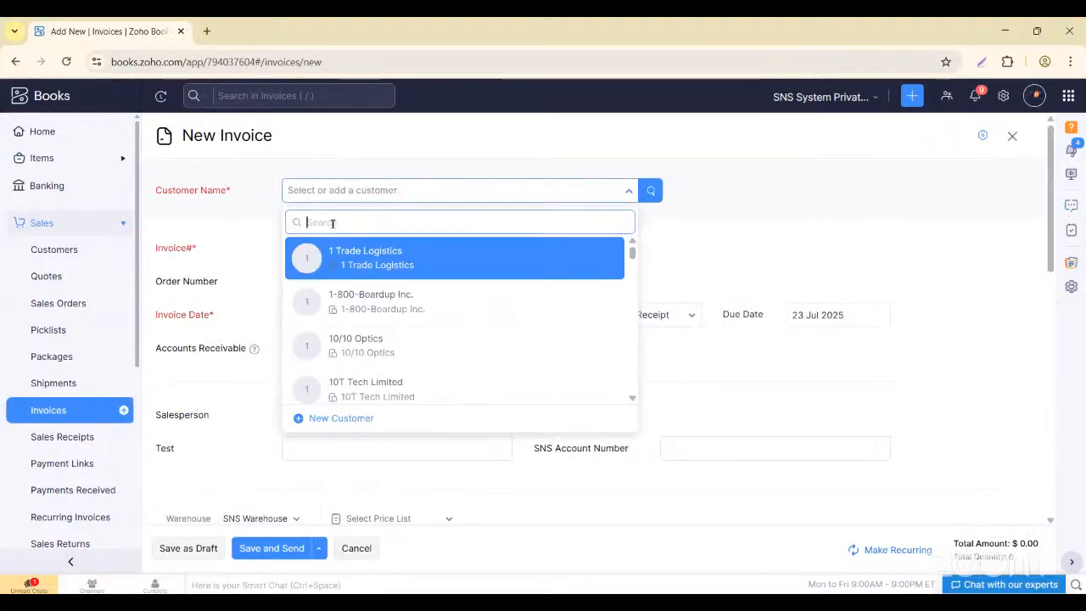
type("ABC")
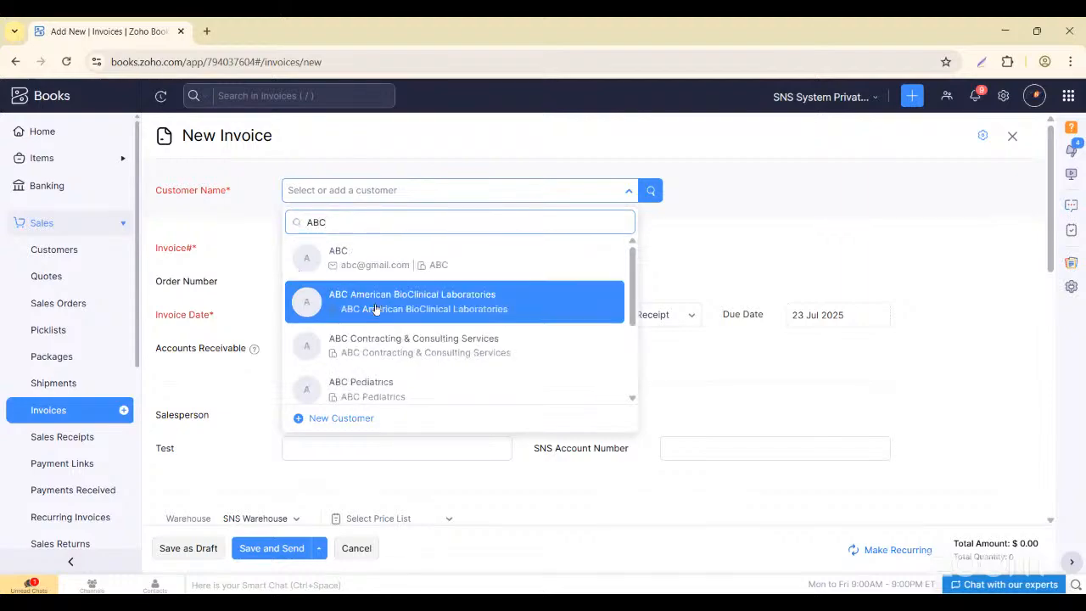
scroll(424, 301, "down", 6)
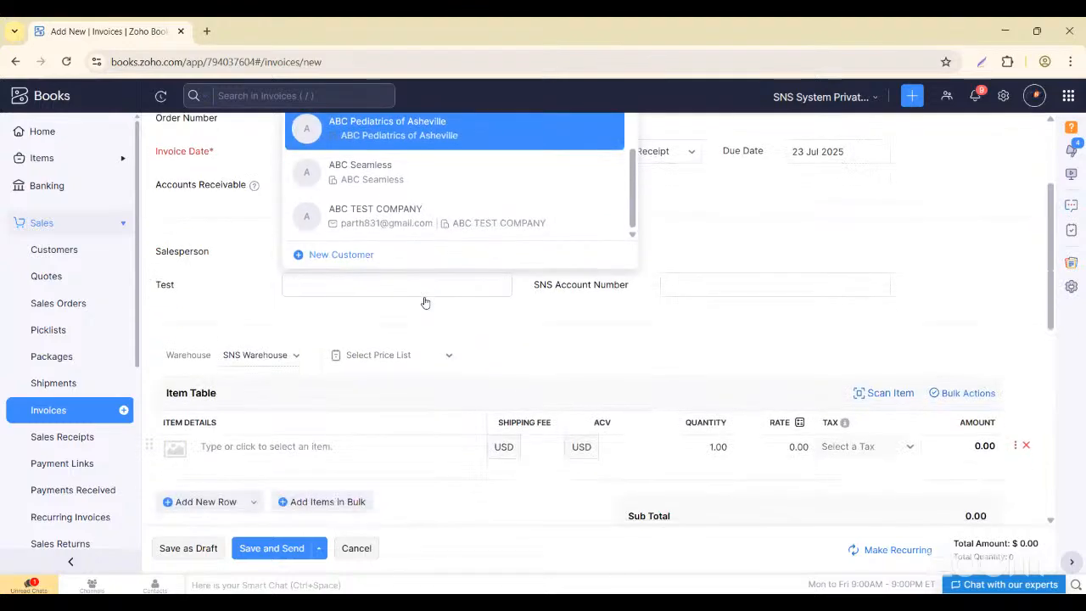
scroll(425, 303, "up", 1)
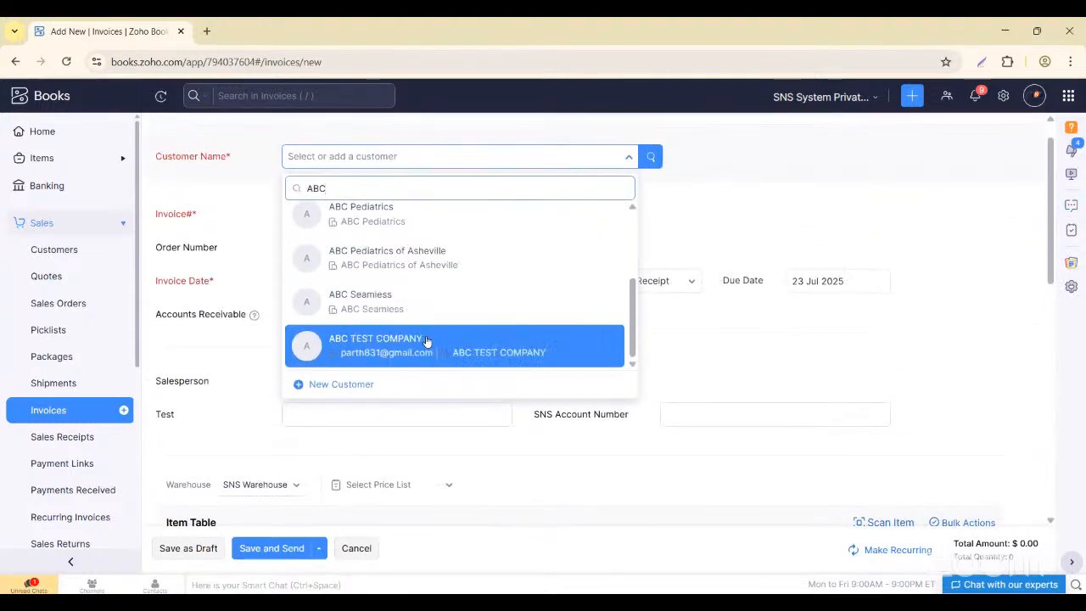
left_click(429, 342)
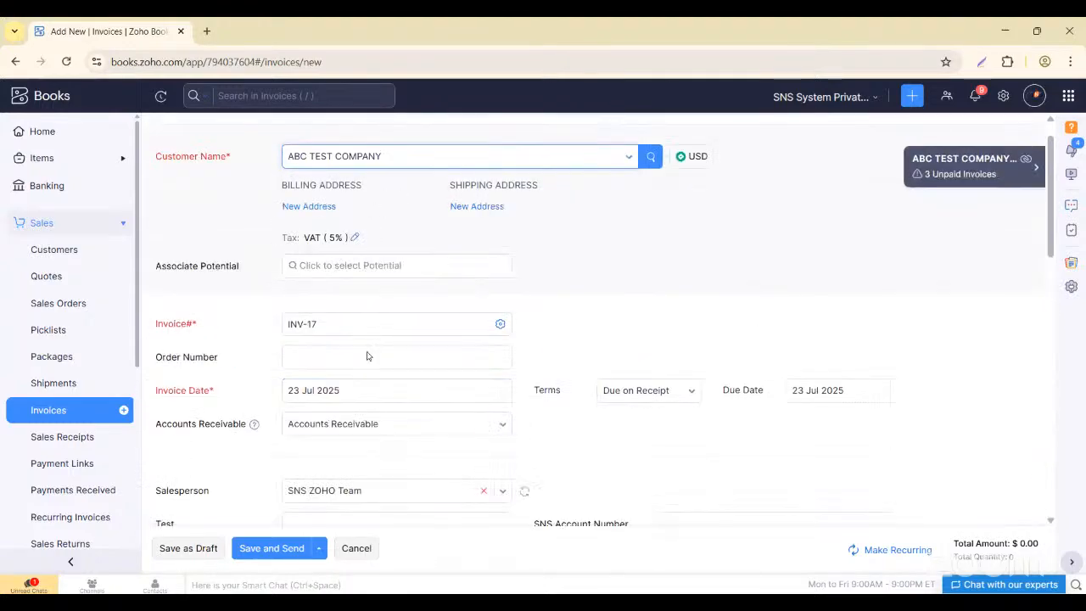
Add Stationery Combo as the first line item of the invoice.
scroll(369, 357, "down", 1)
scroll(347, 331, "down", 5)
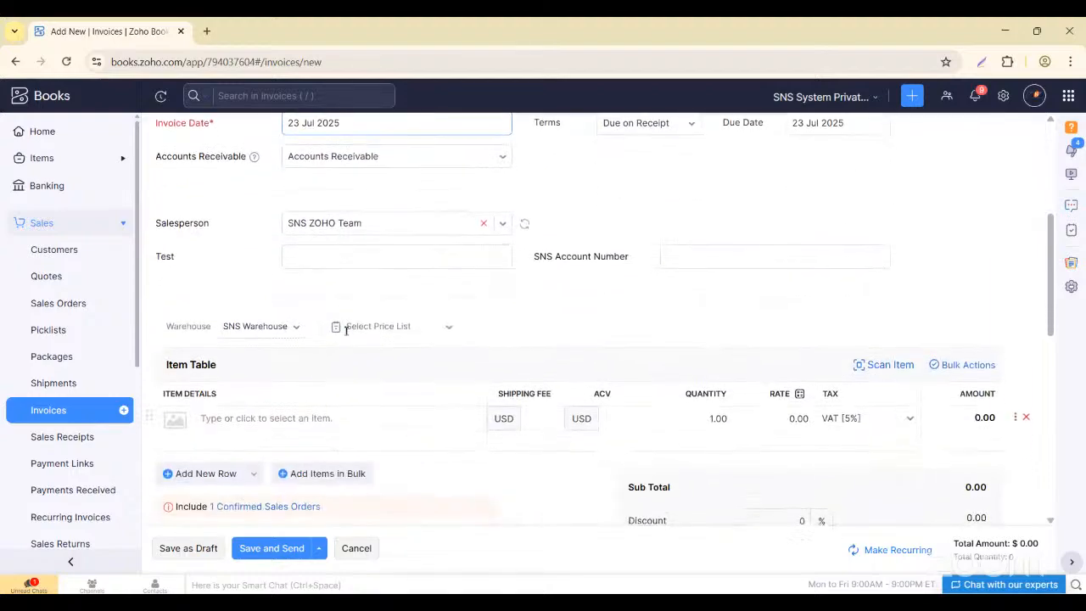
left_click(256, 322)
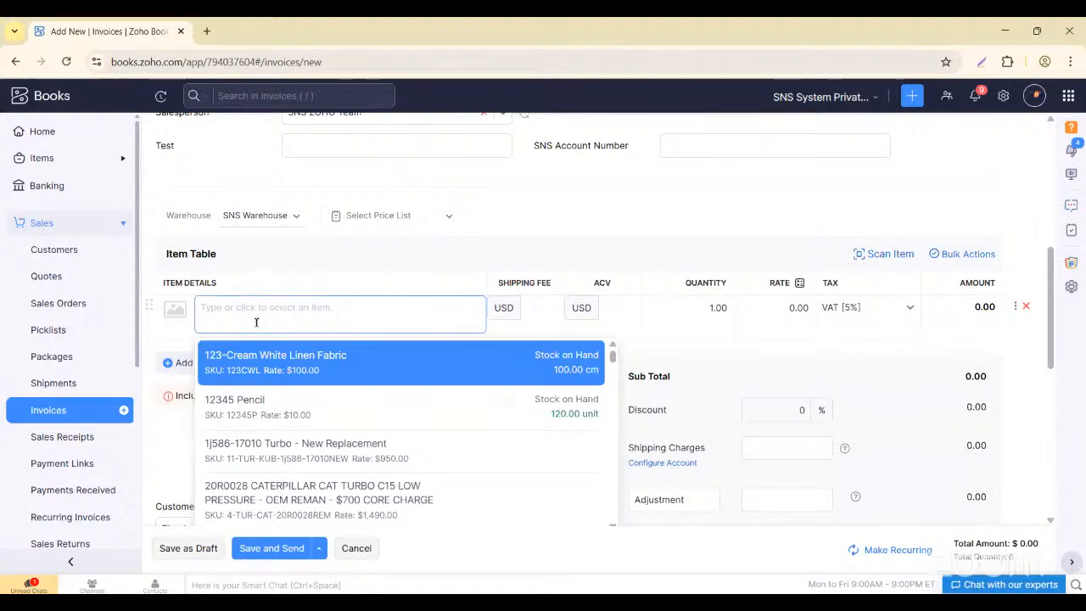
type("STA")
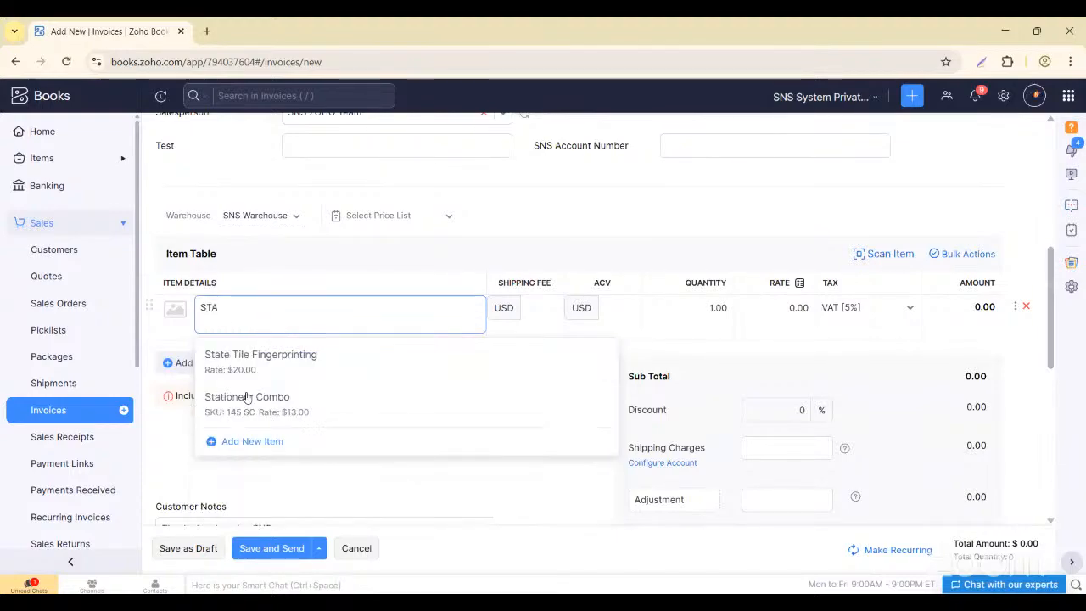
left_click(246, 396)
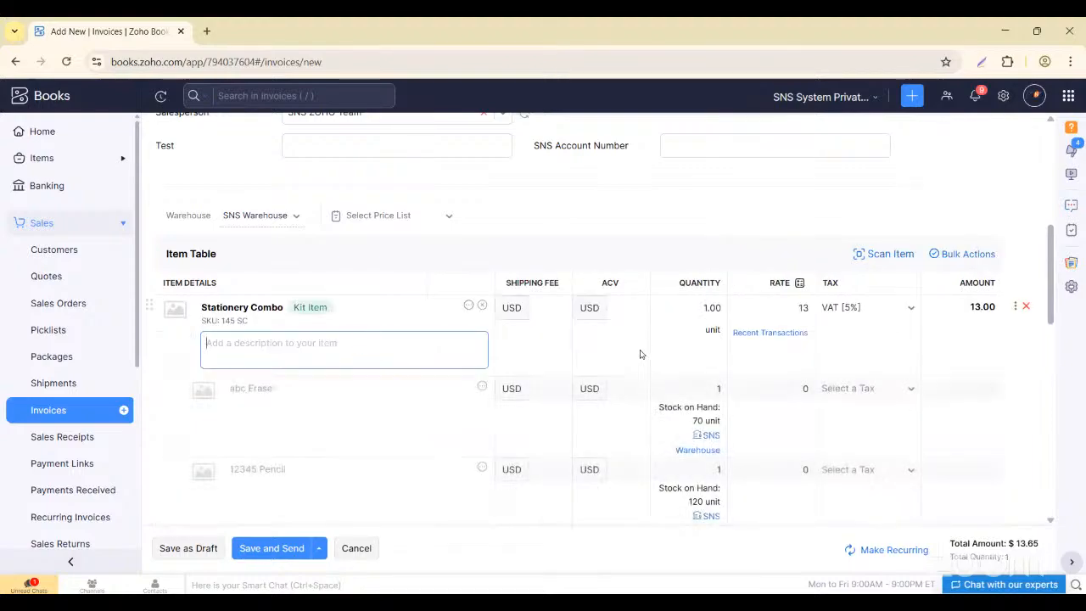
Set the Stationery Combo line's quantity to 10 and remove the empty item row below it.
scroll(641, 355, "down", 3)
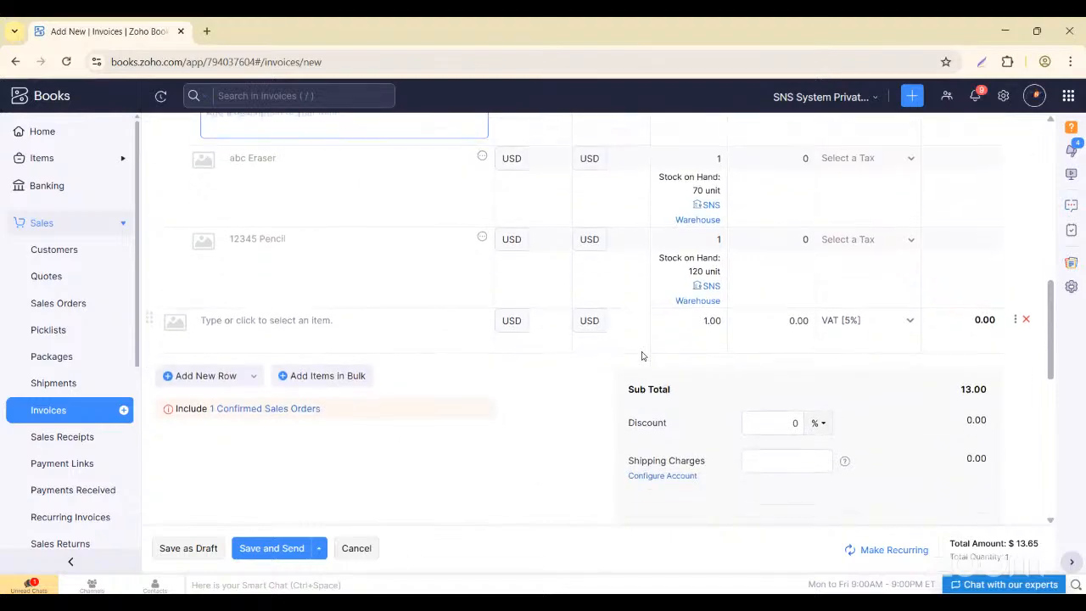
scroll(642, 356, "up", 2)
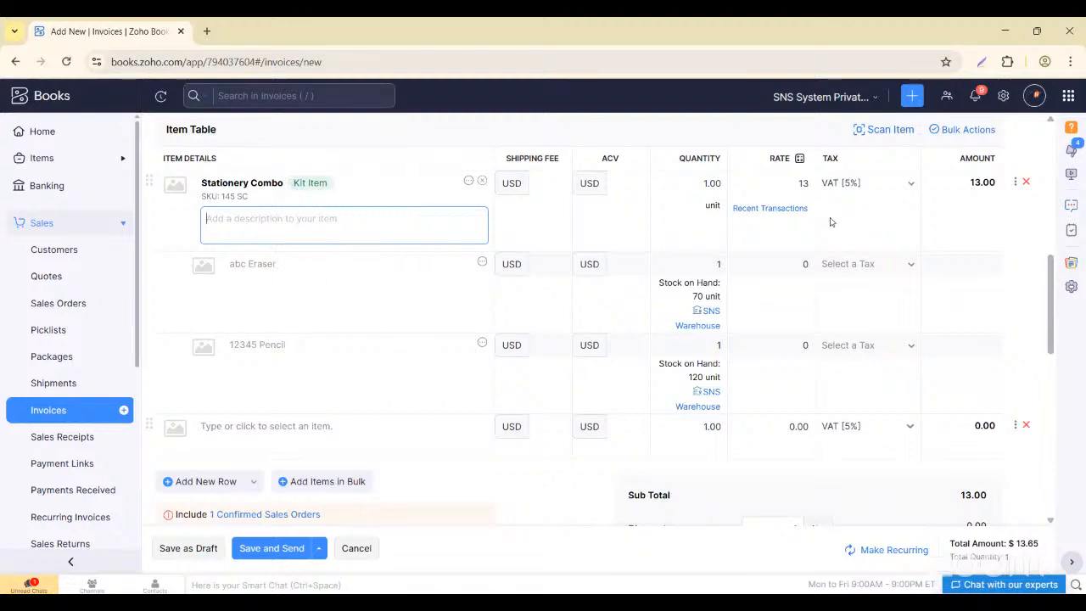
left_click(722, 185)
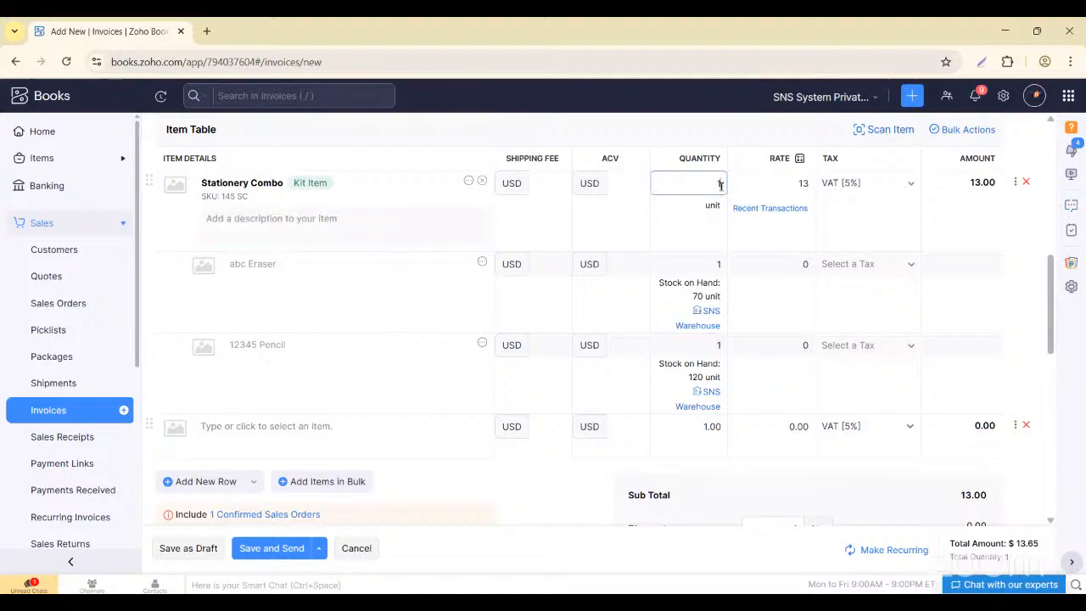
left_click(872, 472)
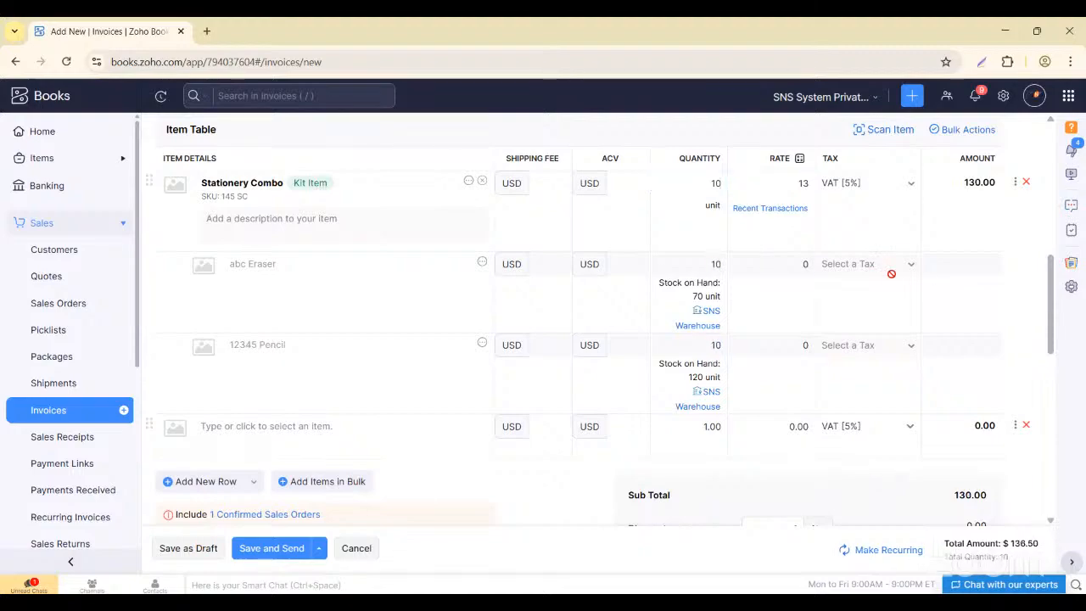
scroll(874, 329, "down", 1)
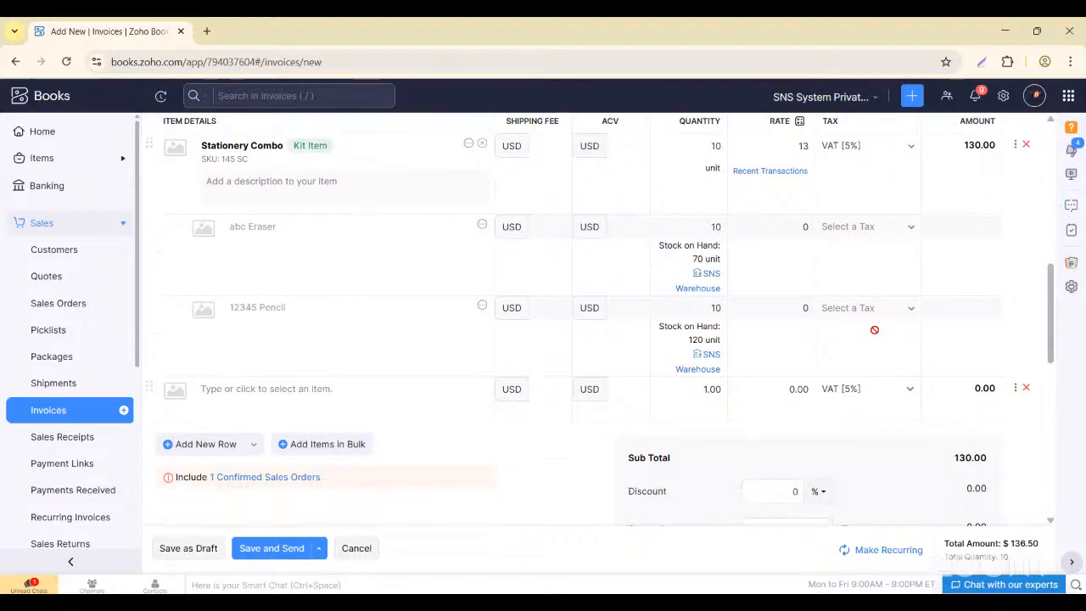
left_click(1026, 388)
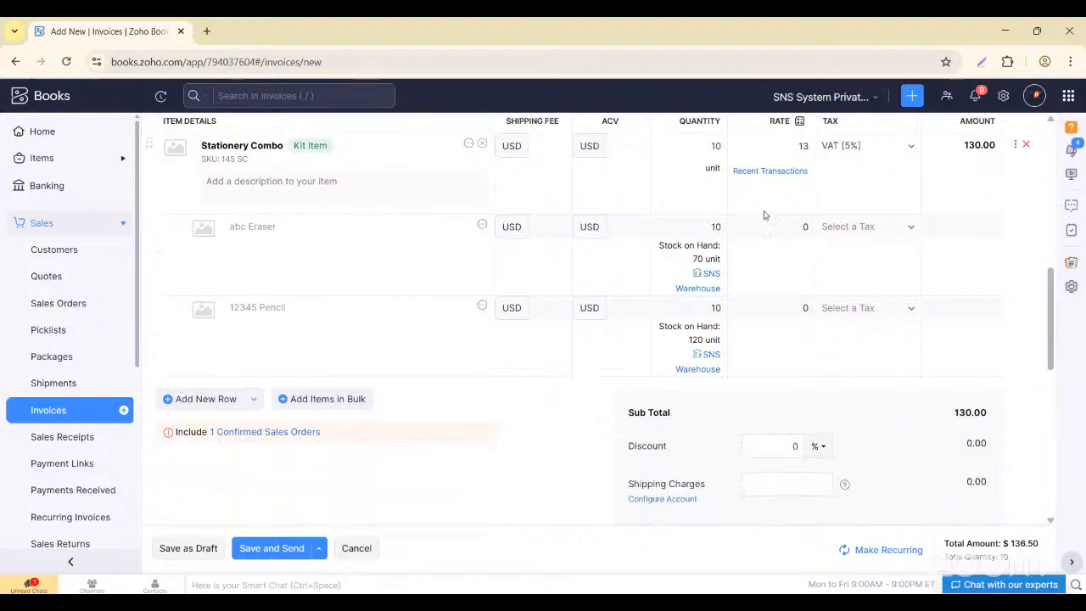
scroll(688, 215, "up", 2)
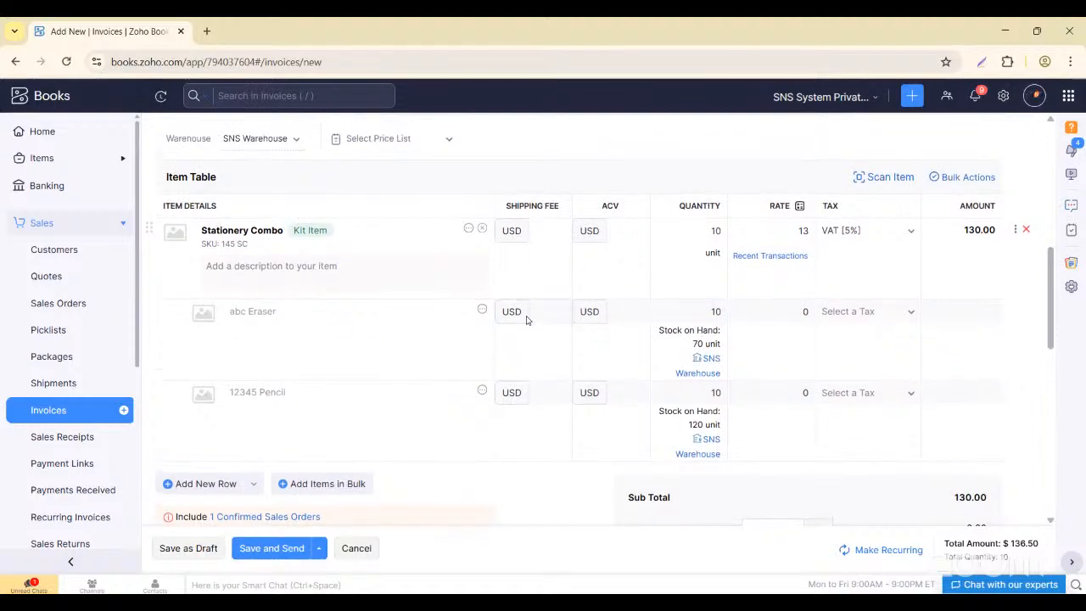
Save the Stationery Combo invoice as a draft and mark it as sent.
scroll(250, 309, "down", 1)
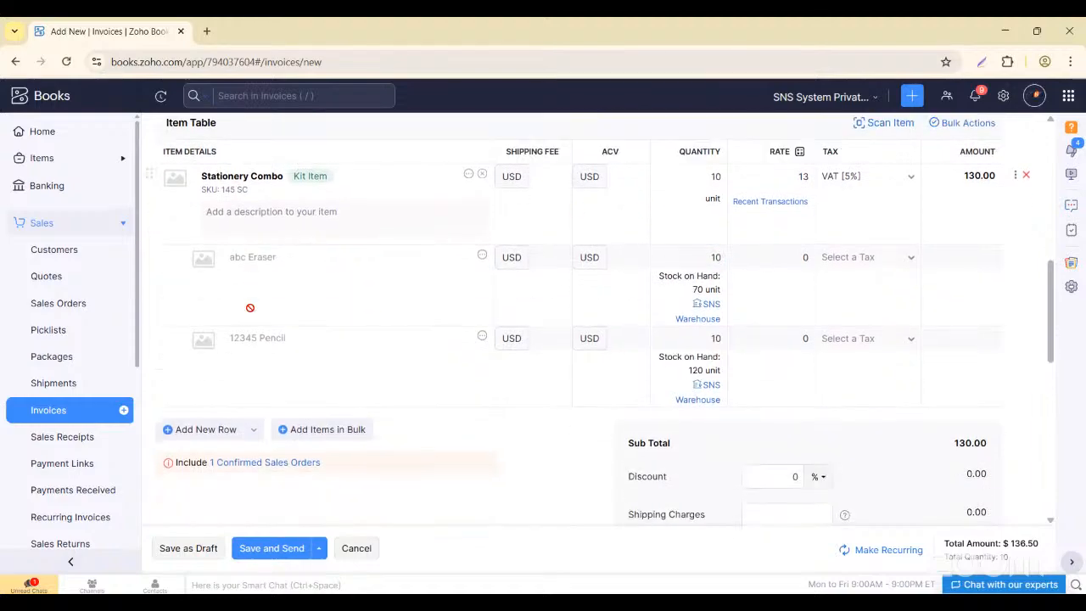
scroll(287, 357, "down", 3)
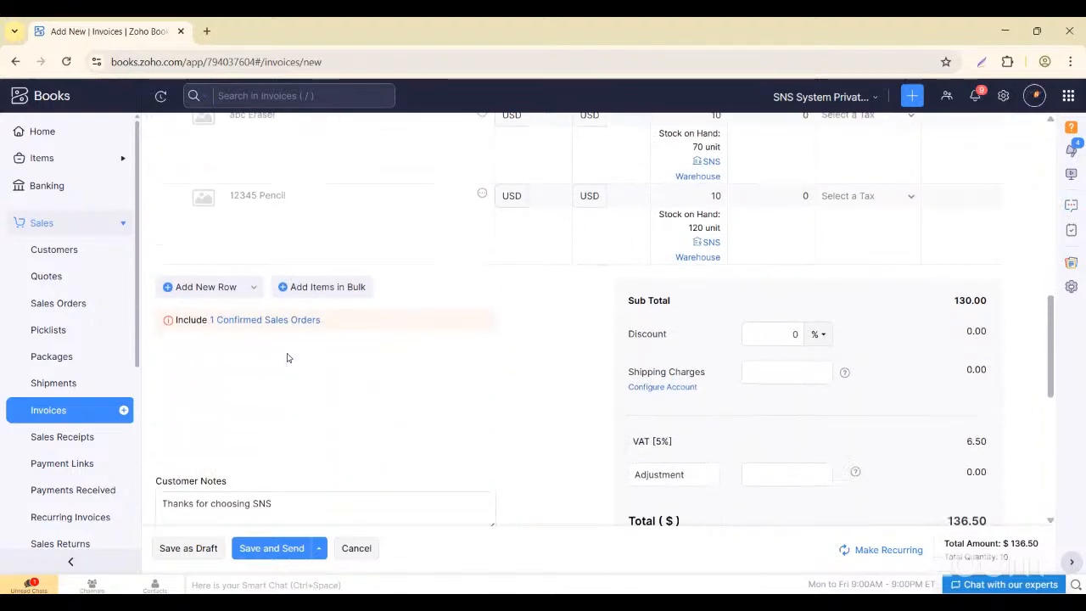
left_click(188, 548)
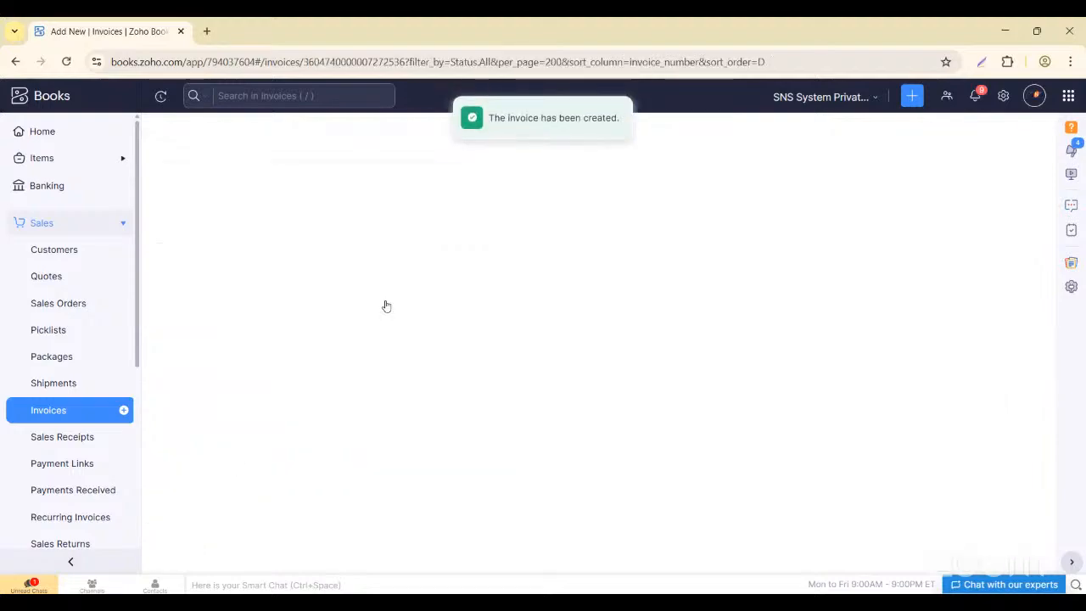
left_click(839, 225)
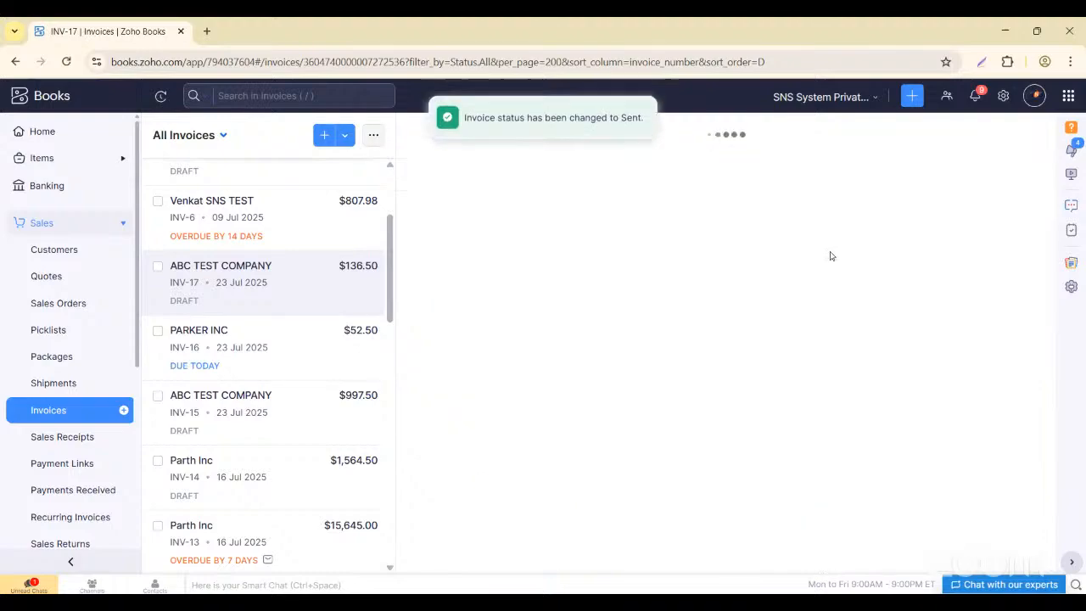
Open the active items list and check the stock on hand of 12345 Pencil and abc Eraser.
left_click(38, 158)
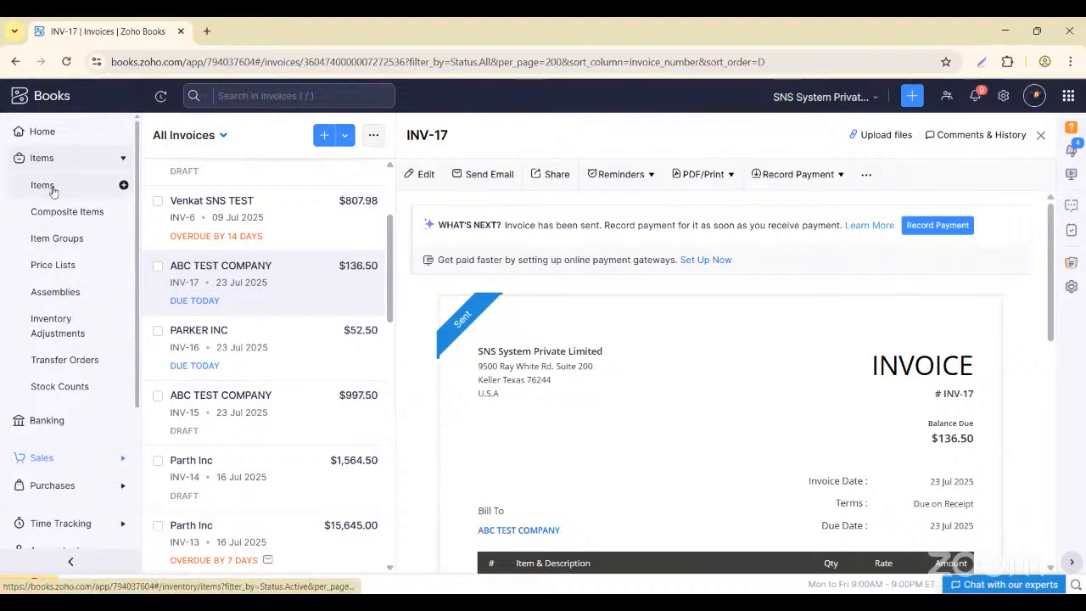
left_click(42, 185)
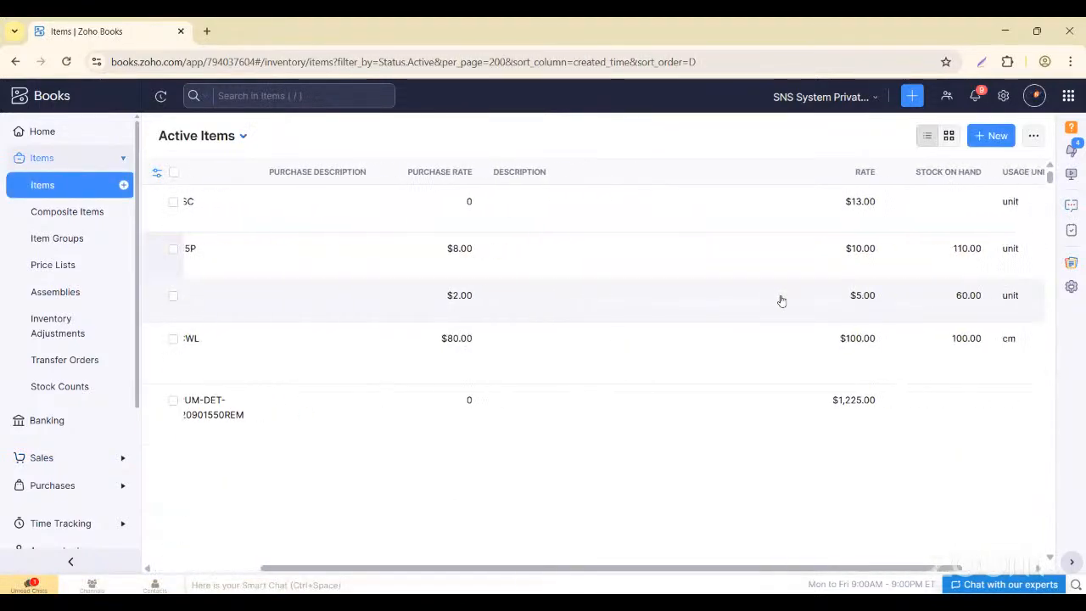
scroll(782, 301, "right", 2)
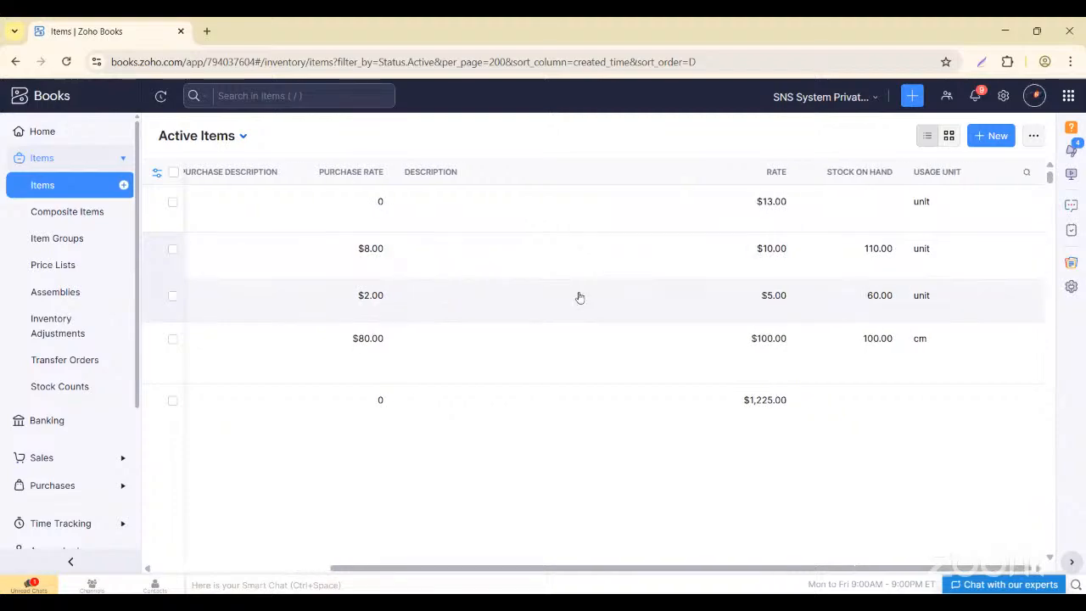
scroll(509, 305, "left", 6)
scroll(679, 332, "right", 6)
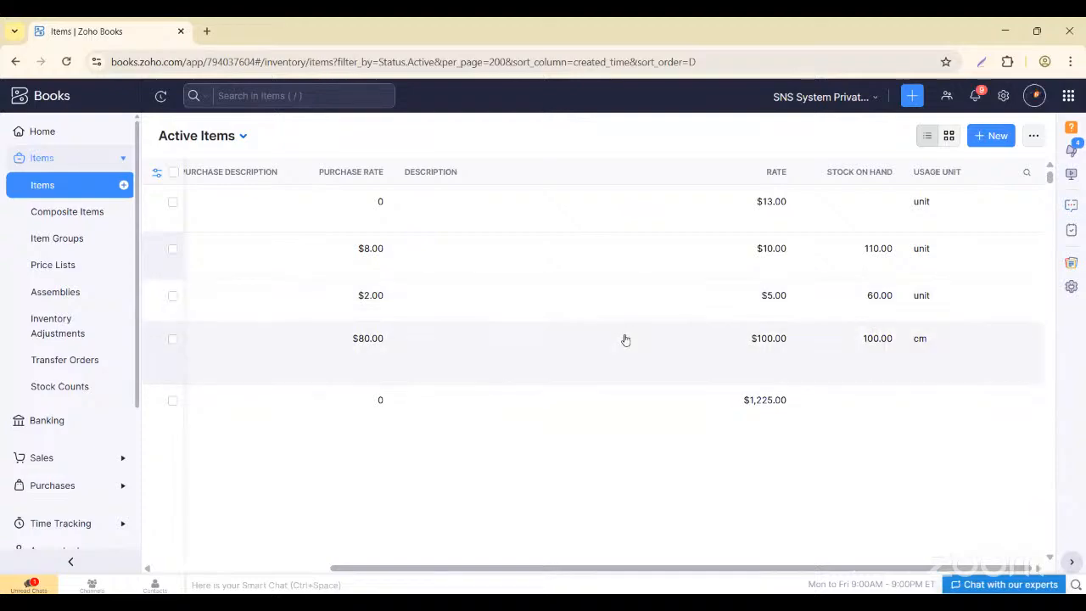
scroll(625, 340, "left", 6)
scroll(764, 276, "right", 6)
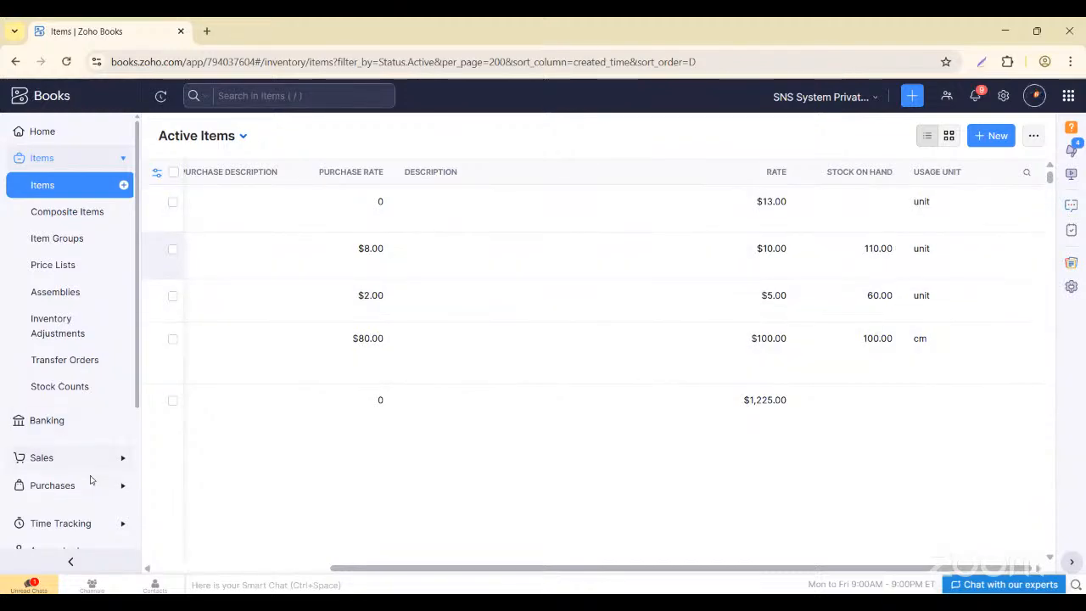
Start a new purchase bill and select Asphalt Inc as its vendor.
scroll(92, 481, "down", 2)
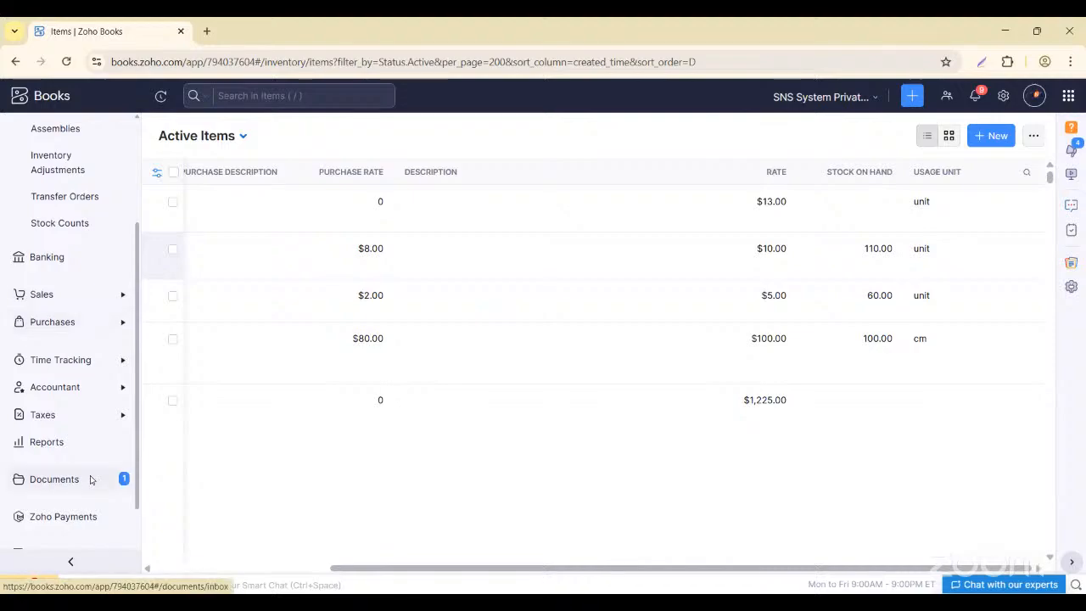
left_click(124, 325)
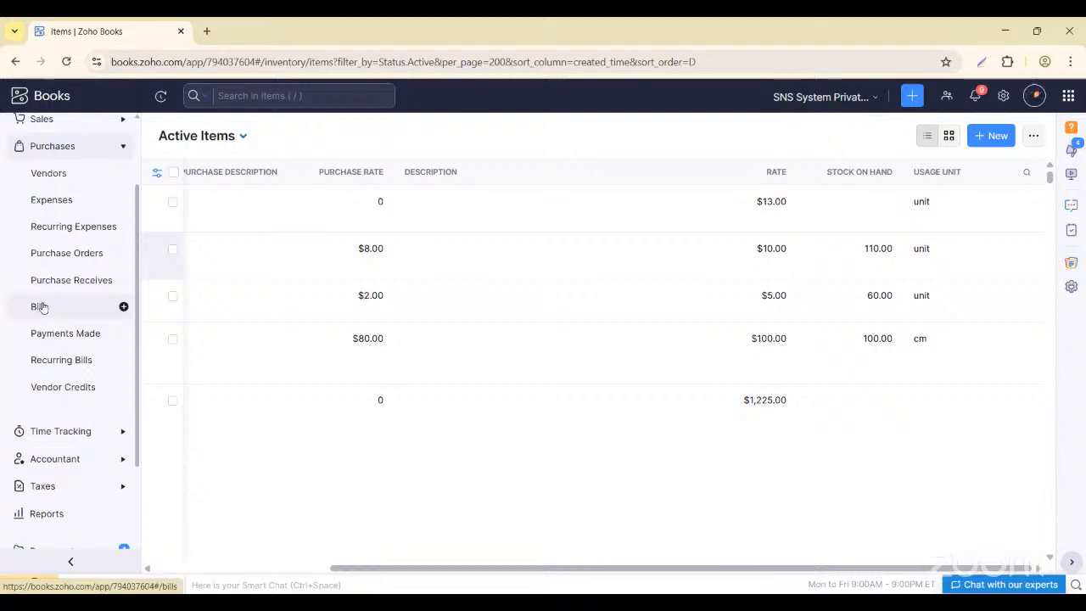
left_click(40, 307)
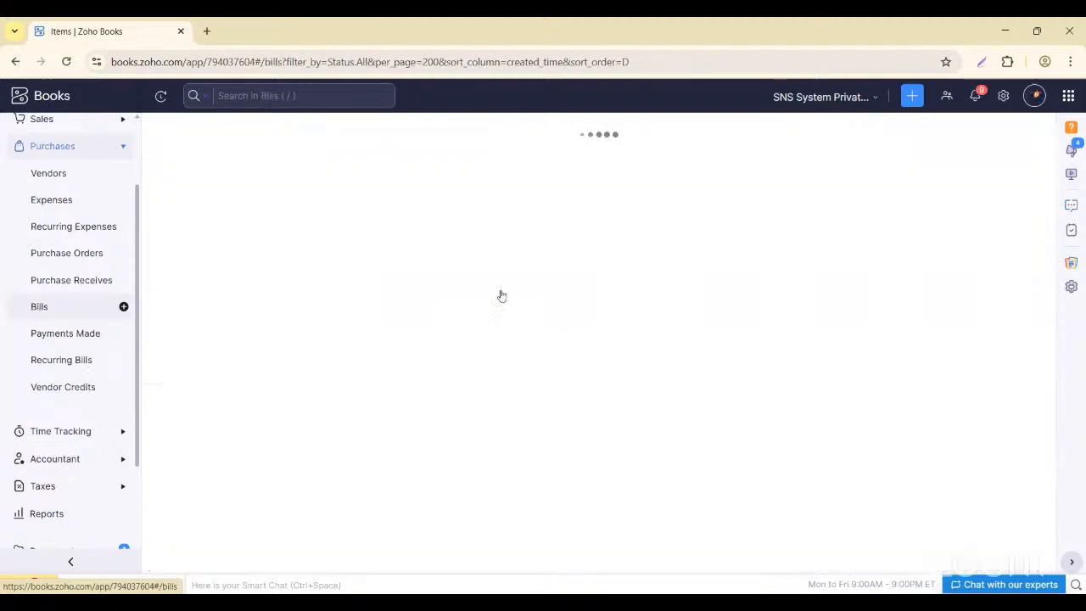
left_click(124, 308)
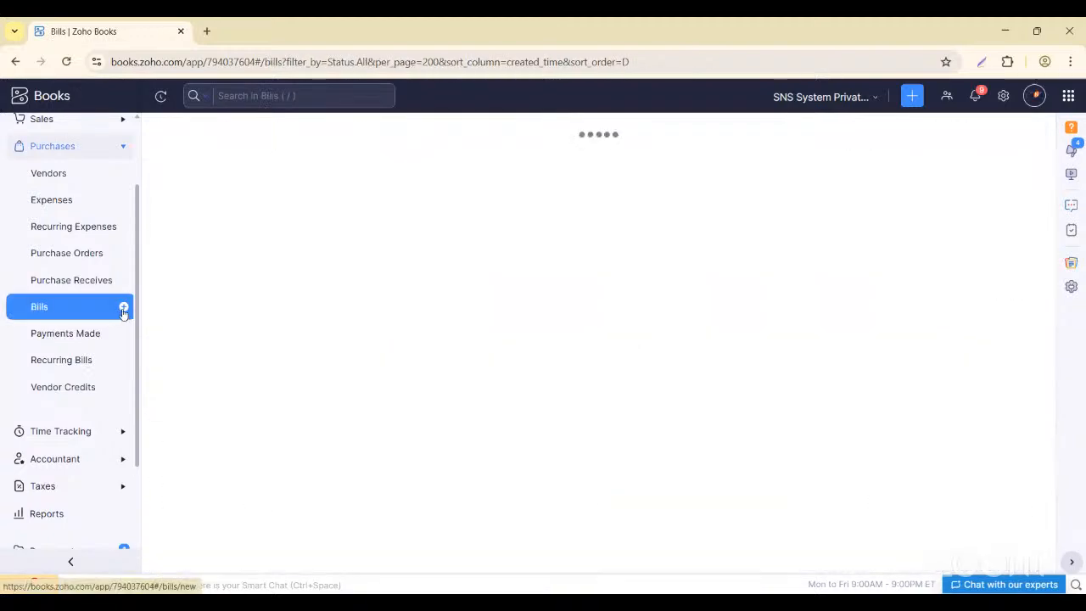
left_click(328, 192)
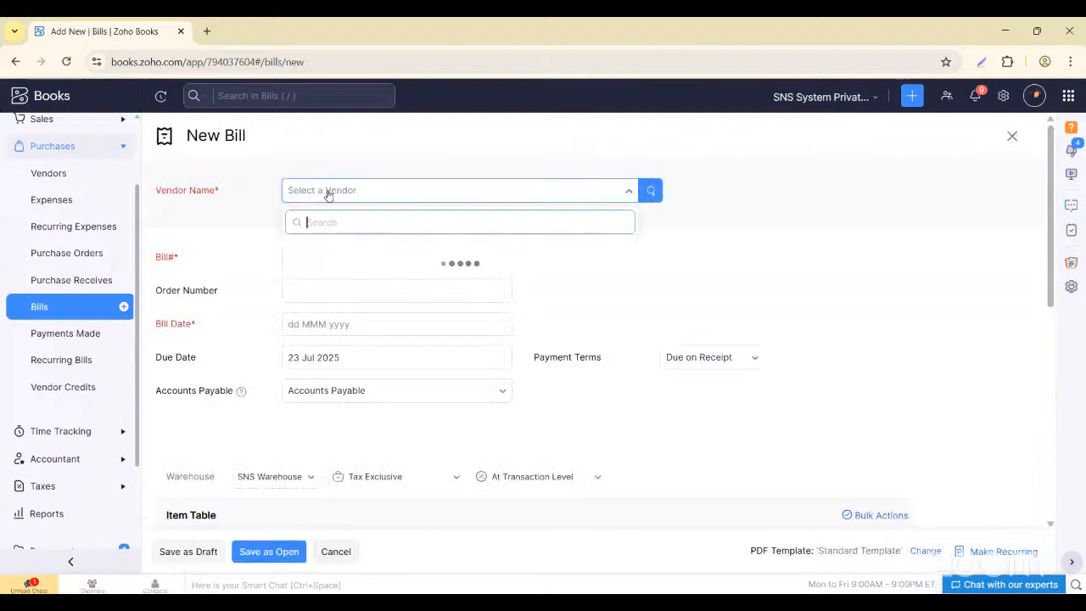
type("ABC")
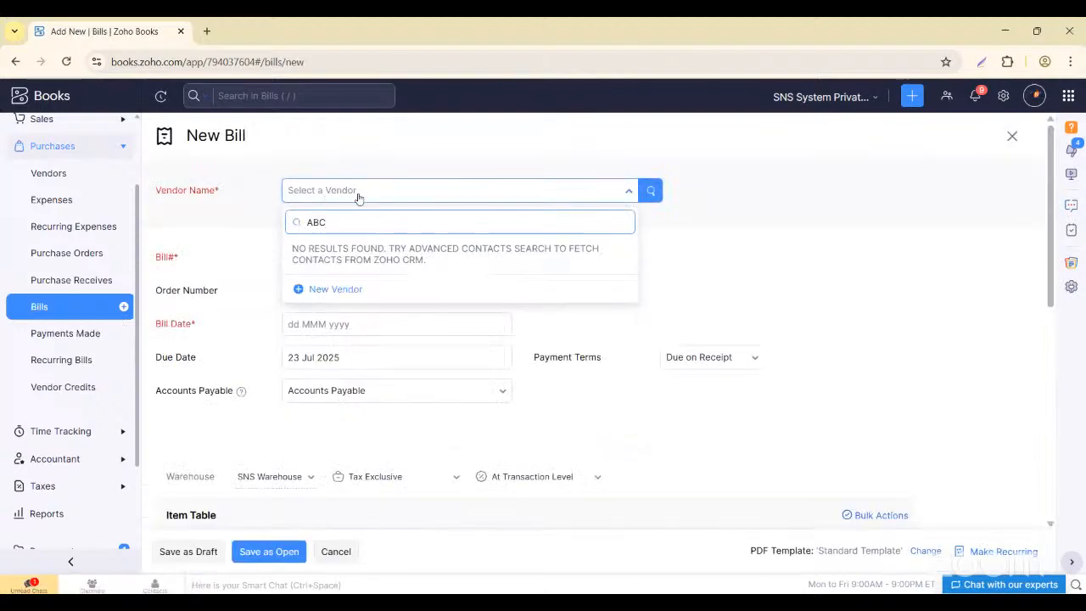
key("BackSpace")
key("BackSpace")
left_click(335, 253)
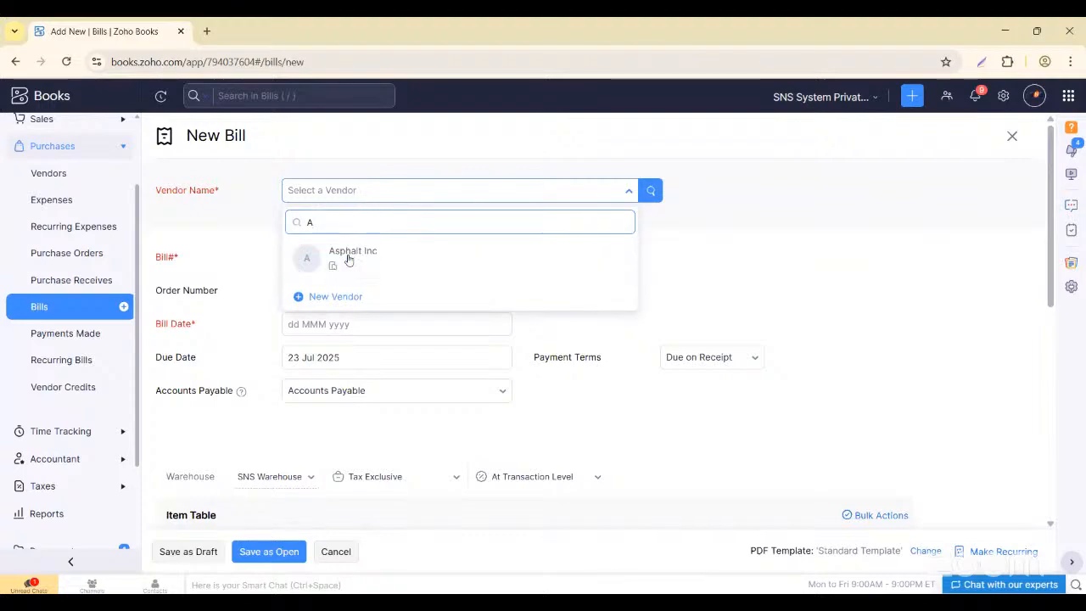
Add 12345 Pencil as the bill's line item and remove the empty item row below it.
scroll(431, 296, "down", 2)
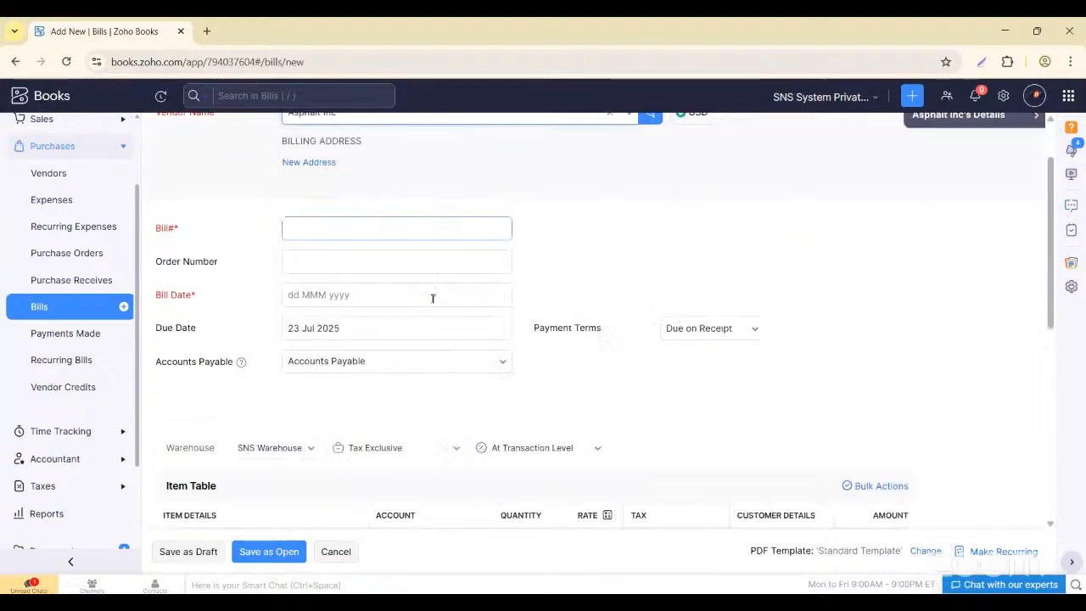
scroll(305, 357, "down", 4)
left_click(273, 335)
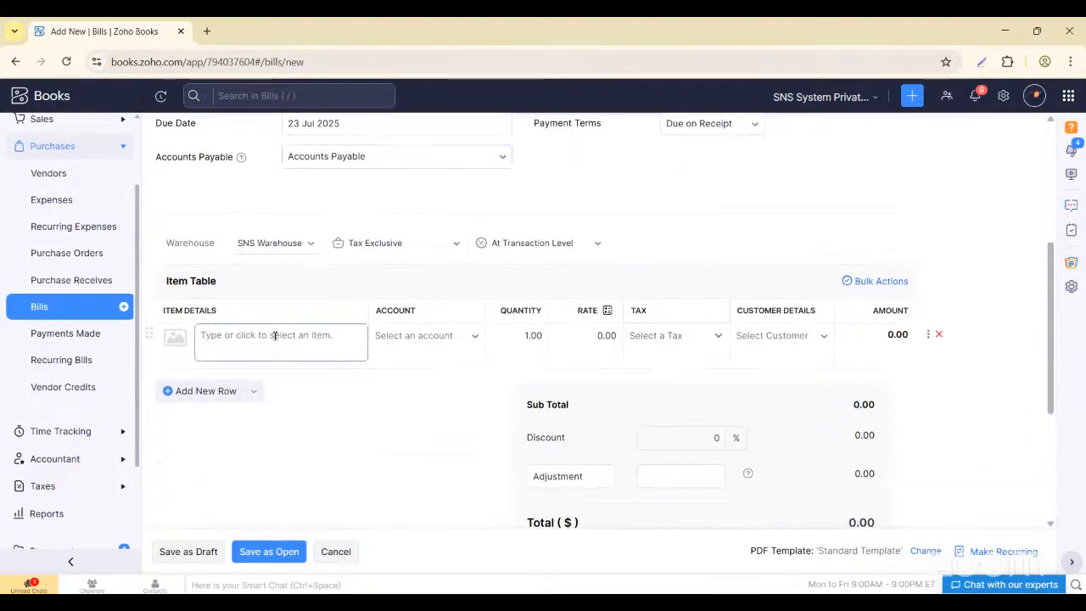
type("STA")
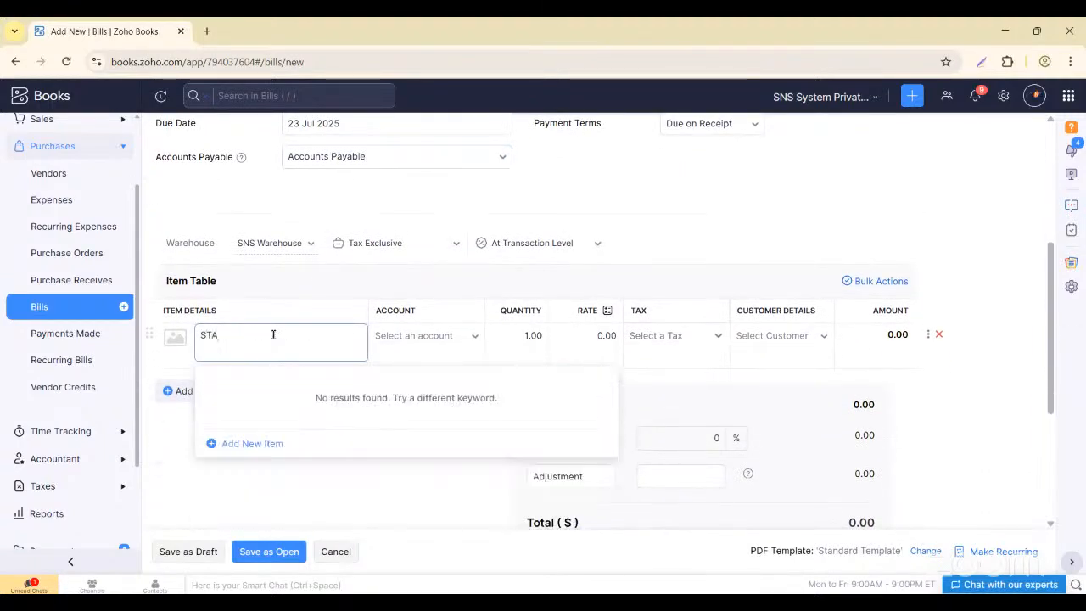
key("BackSpace")
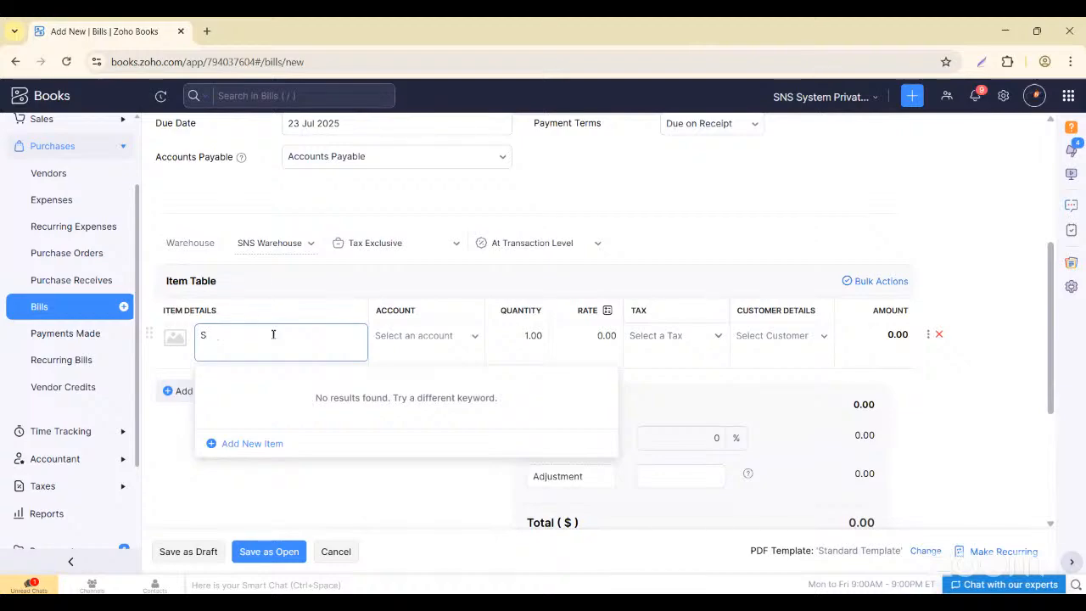
key("BackSpace")
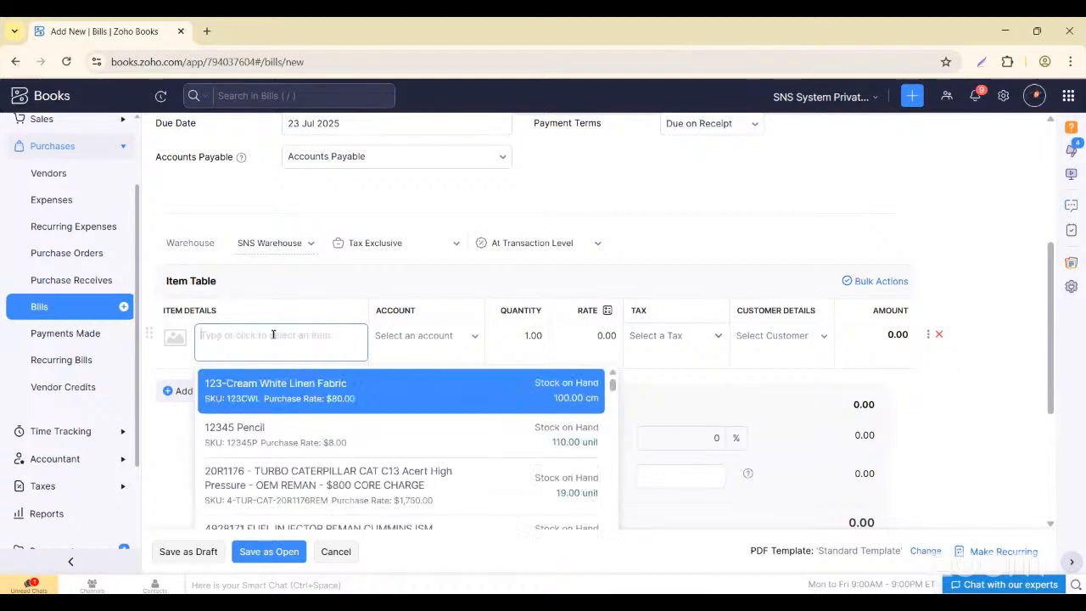
left_click(253, 442)
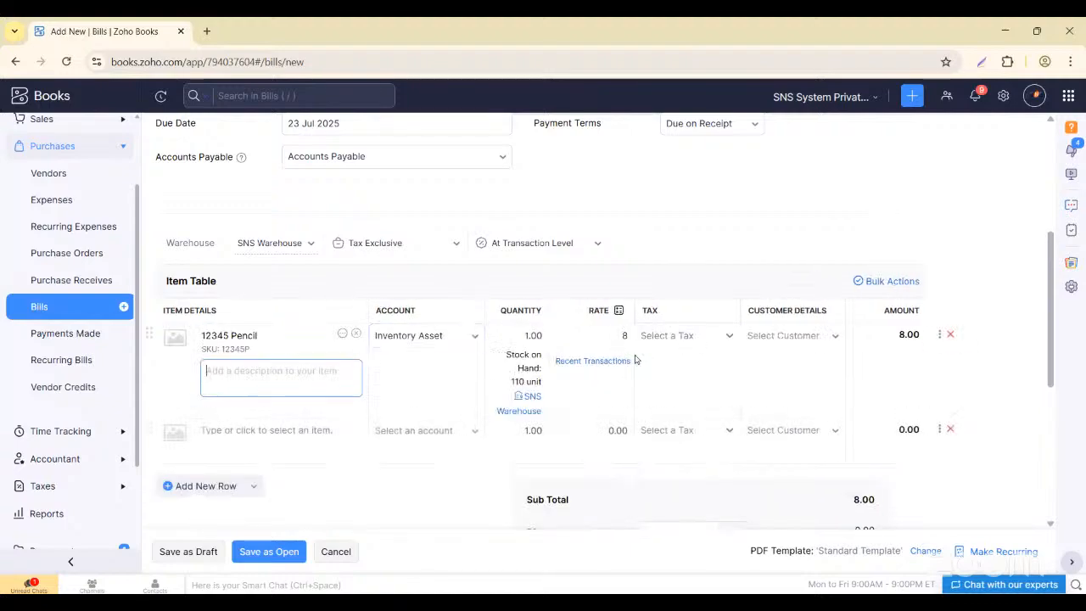
left_click(952, 432)
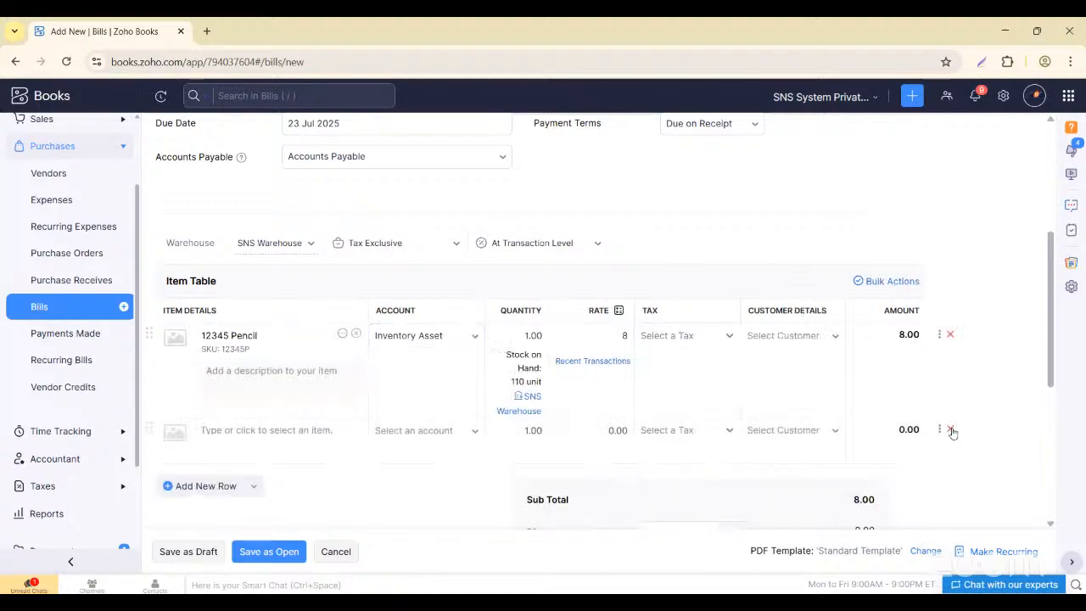
Set the 12345 Pencil line's quantity to 20 and try to save the bill as open.
left_click(541, 333)
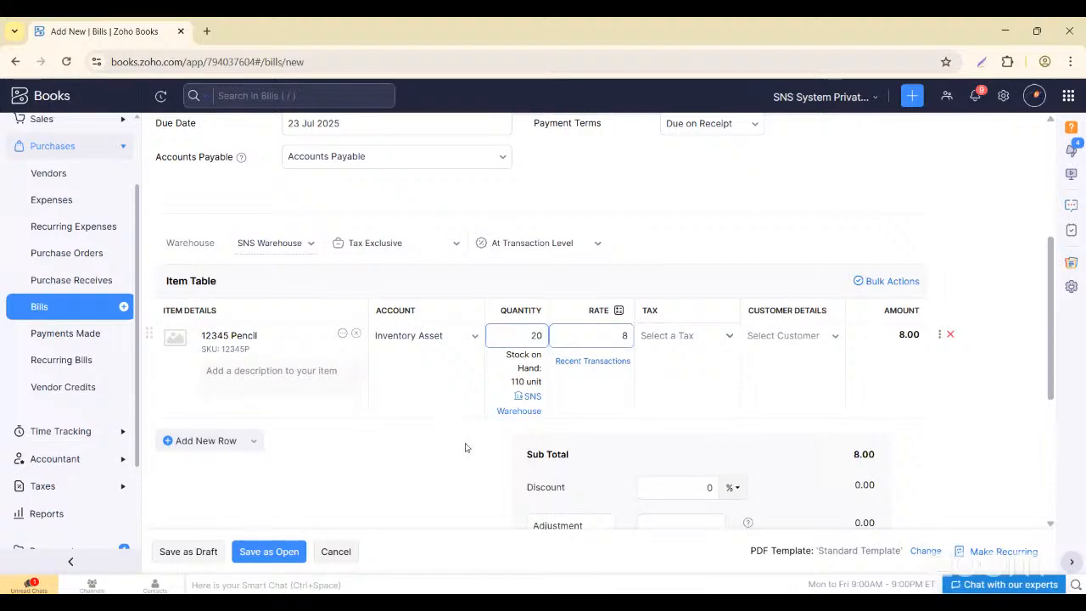
scroll(465, 447, "down", 2)
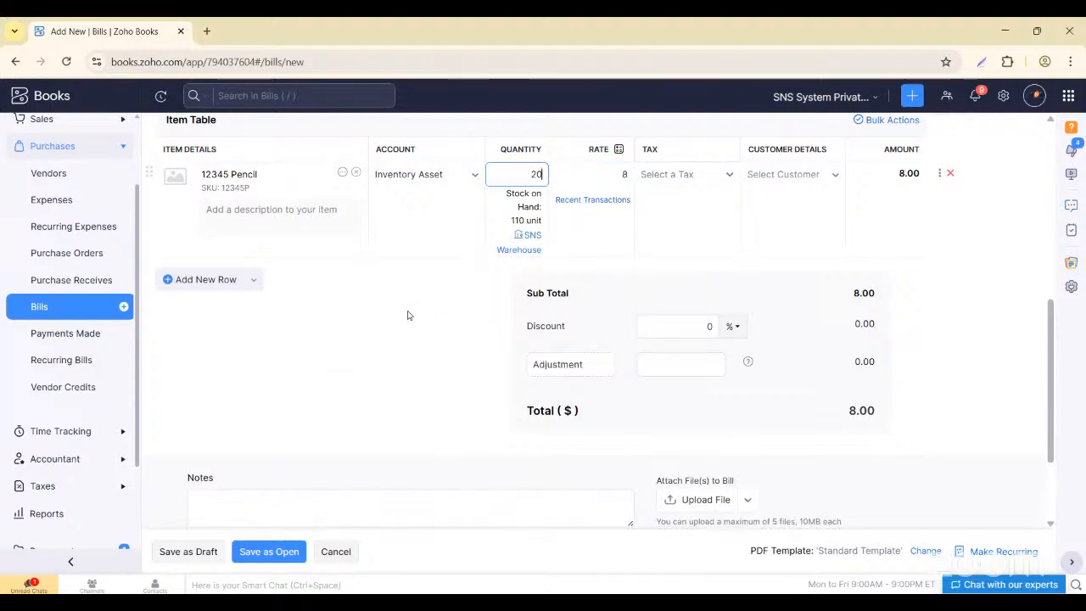
scroll(397, 356, "down", 2)
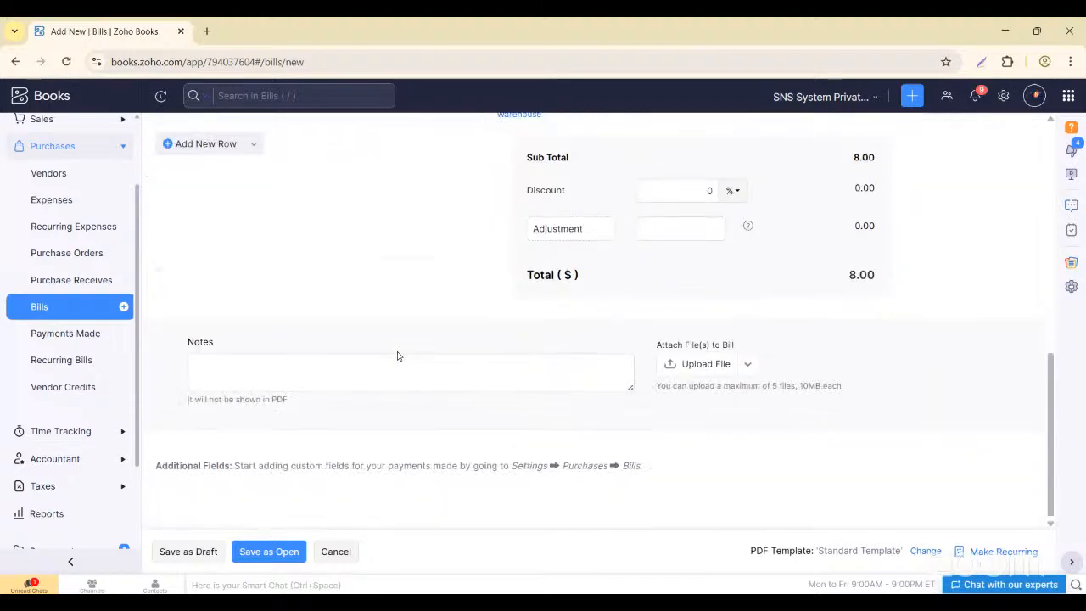
left_click(260, 553)
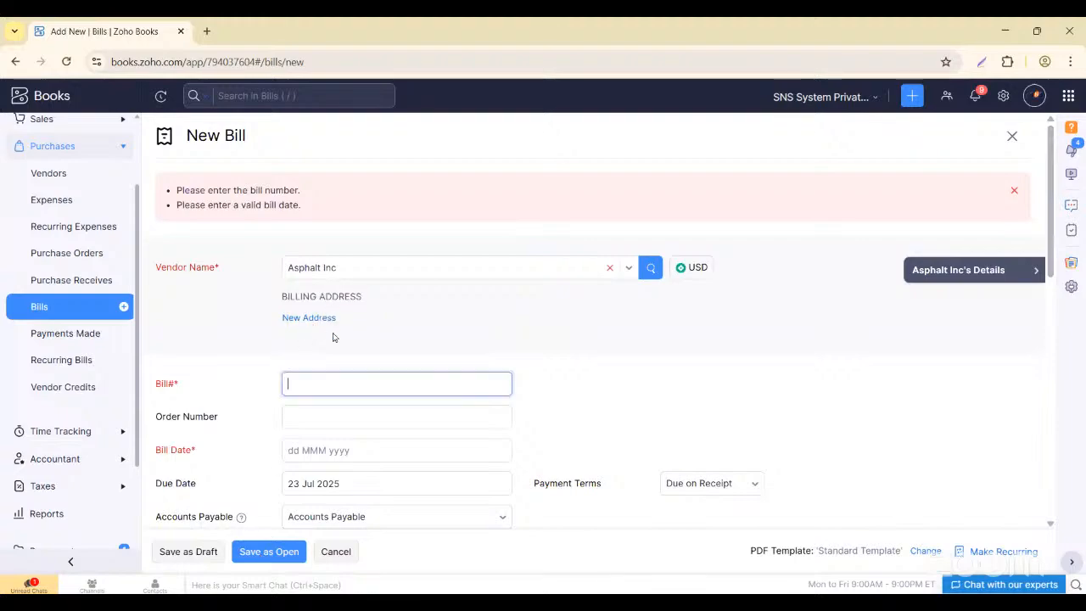
Enter 12345 as the bill number, set the bill date to 23 Jul 2025, and save the bill as open.
type("12345")
scroll(371, 322, "down", 3)
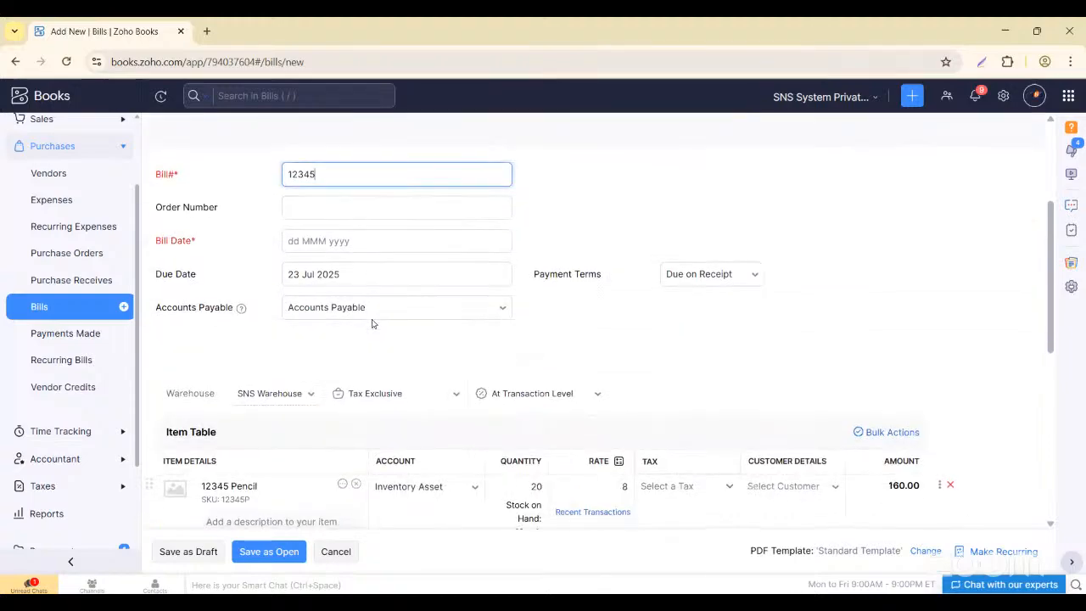
left_click(384, 246)
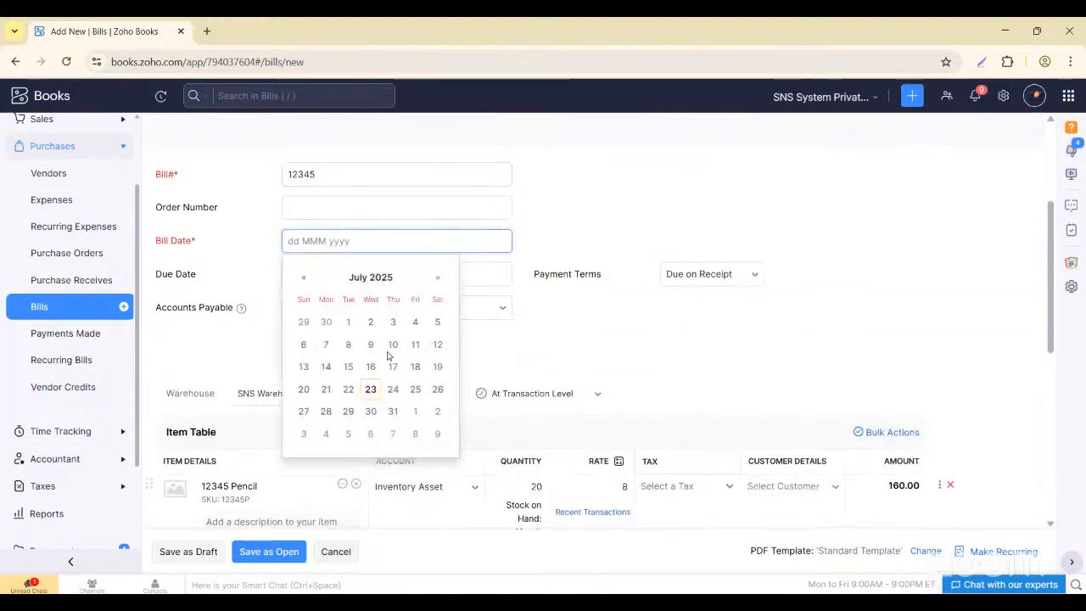
left_click(371, 388)
scroll(387, 356, "down", 5)
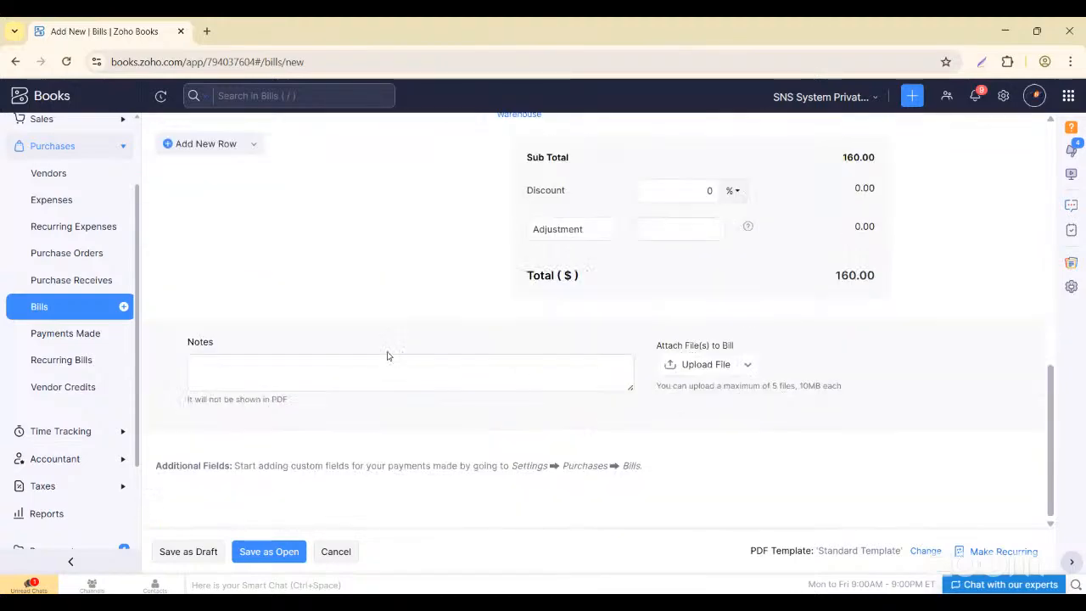
left_click(252, 553)
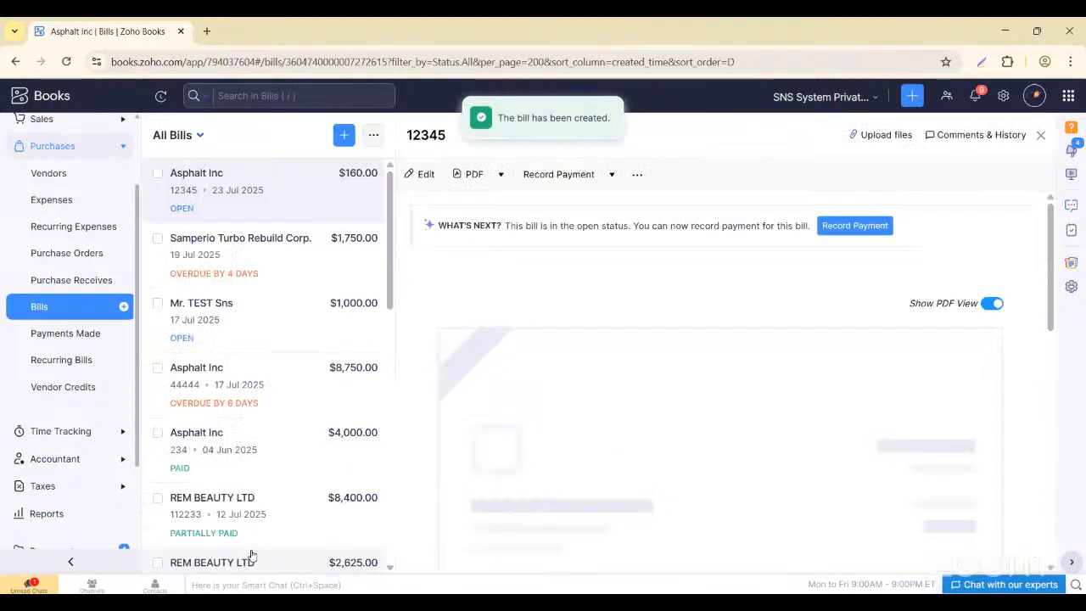
Review the saved bill's item line and check the 12345 Pencil's stock on hand in the active items list.
scroll(584, 349, "down", 3)
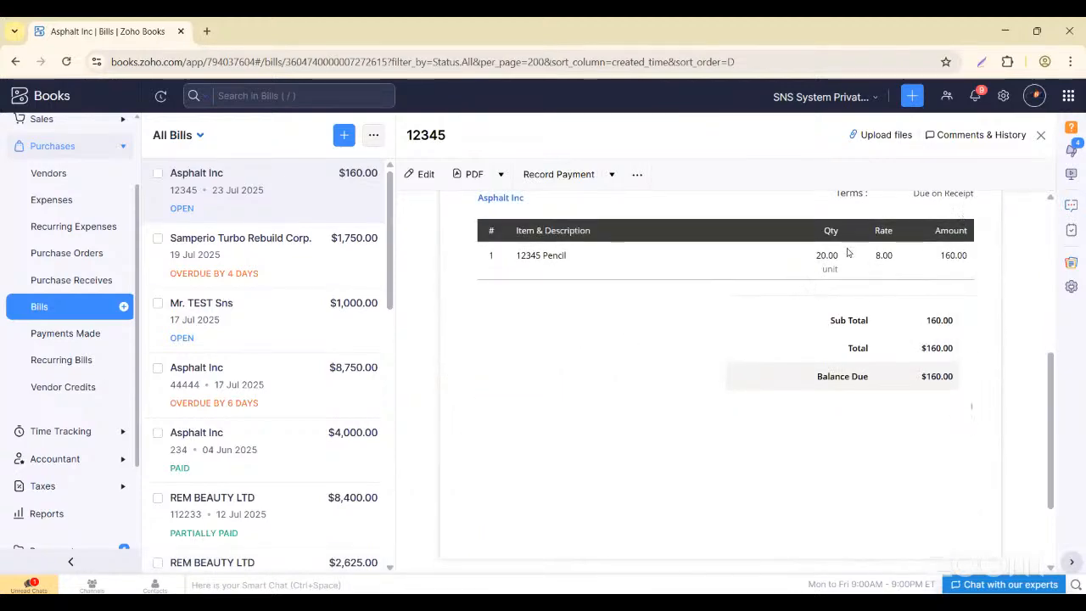
scroll(41, 161, "up", 3)
left_click(42, 159)
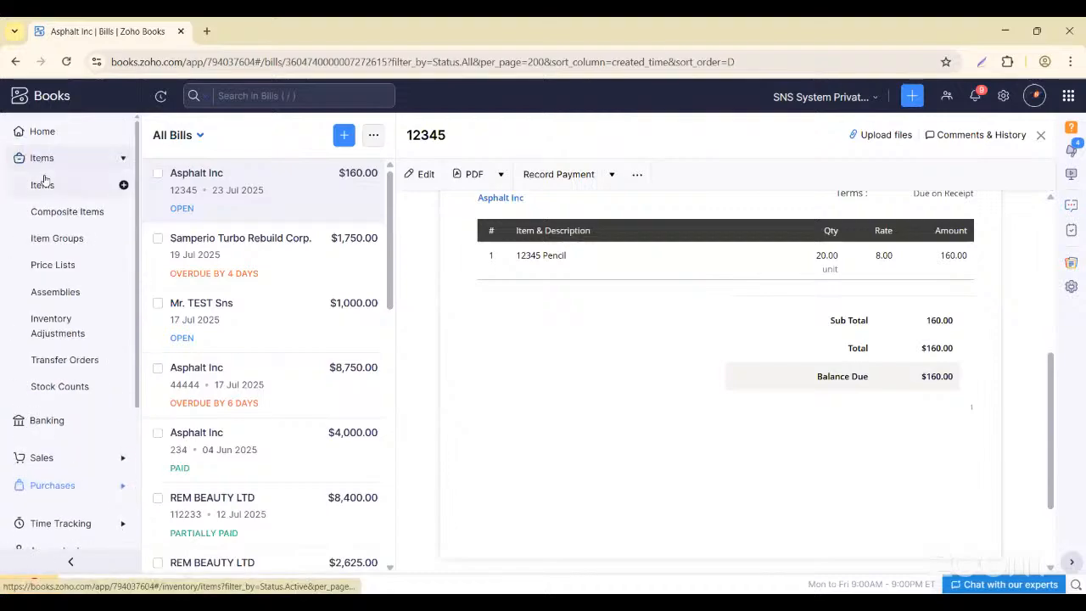
left_click(41, 184)
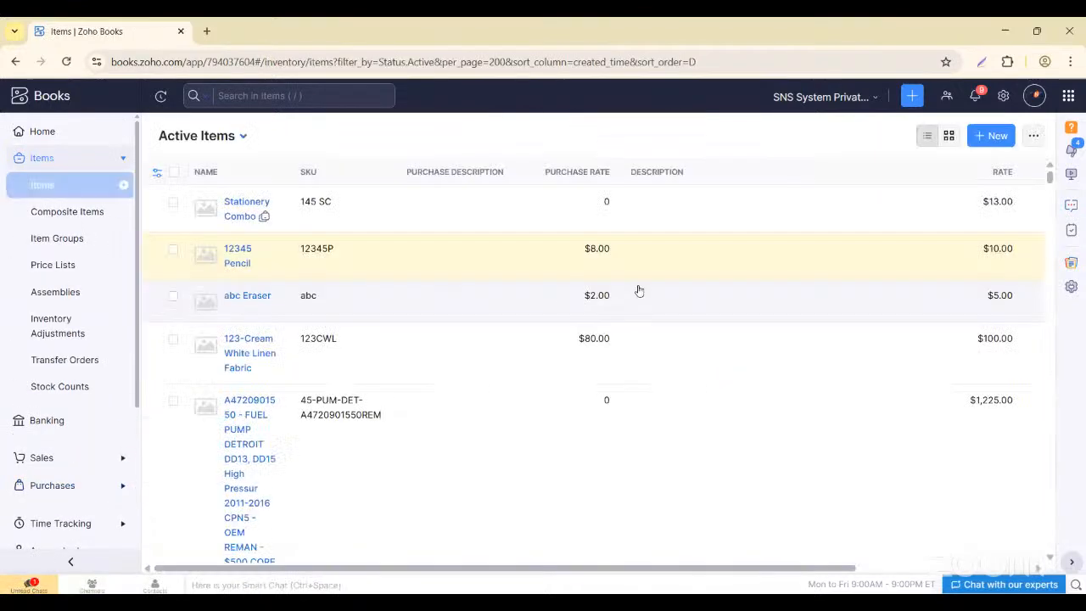
scroll(639, 291, "right", 5)
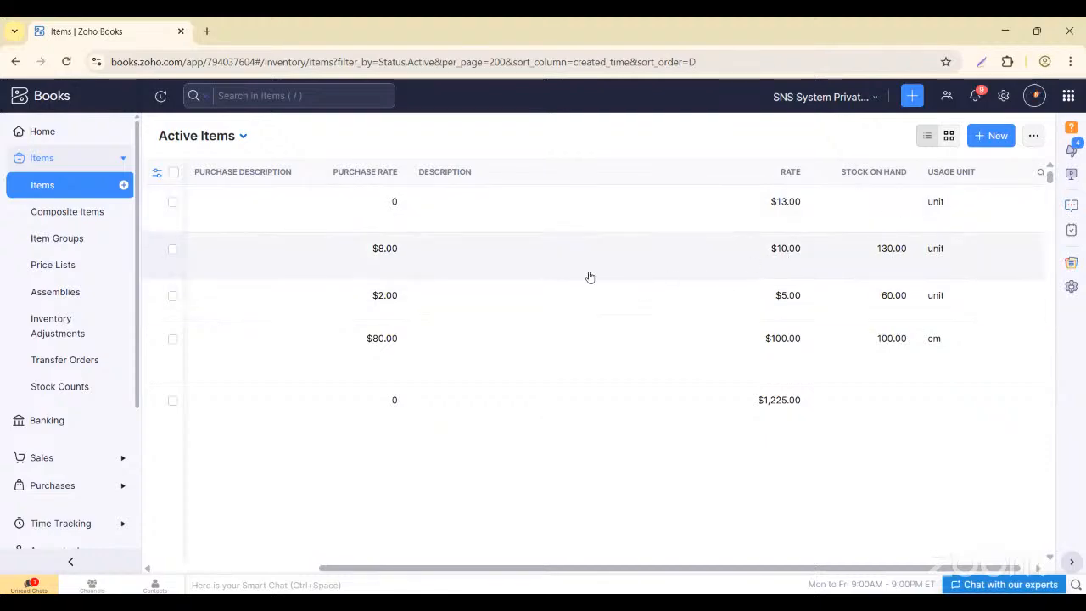
Compare the names, rates and stock on hand of the pencil, eraser and fabric items in the active items list.
scroll(594, 278, "left", 5)
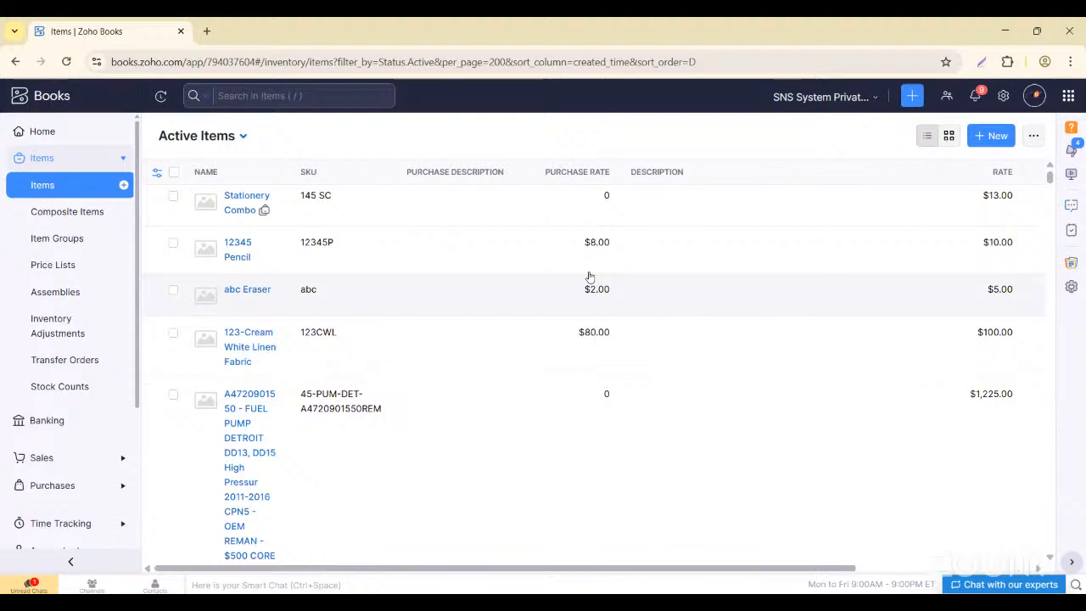
scroll(590, 278, "right", 5)
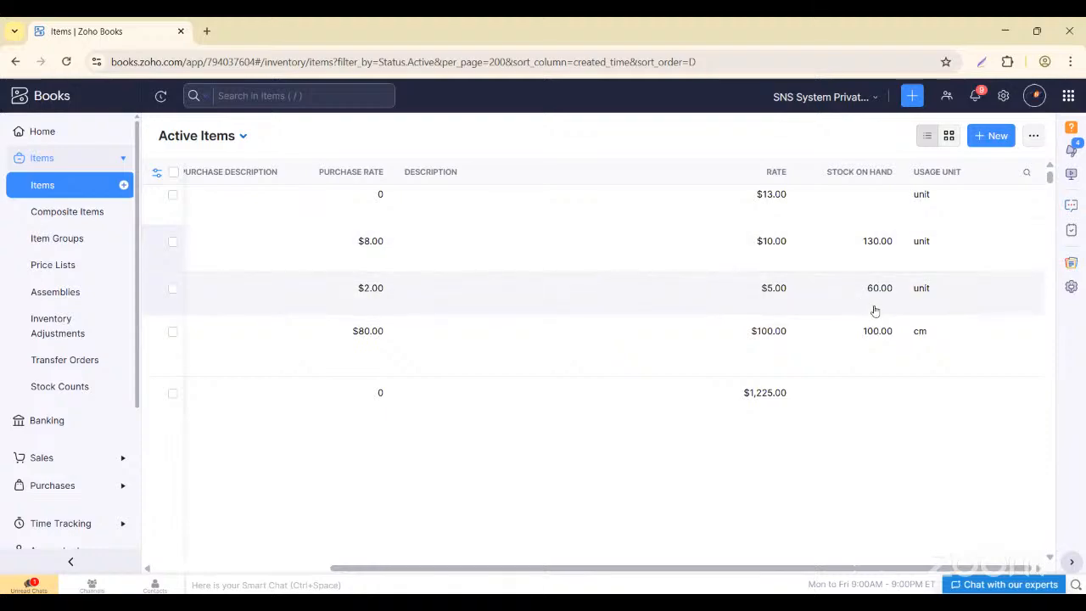
scroll(875, 310, "left", 1)
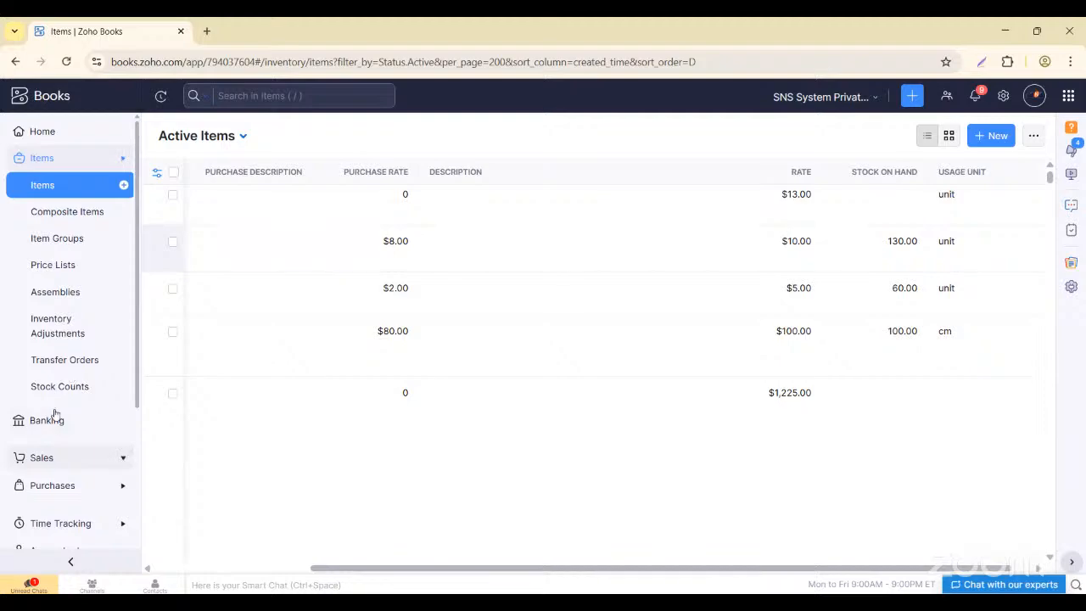
Start a new sales invoice and choose ABC TEST COMPANY as the customer.
left_click(124, 411)
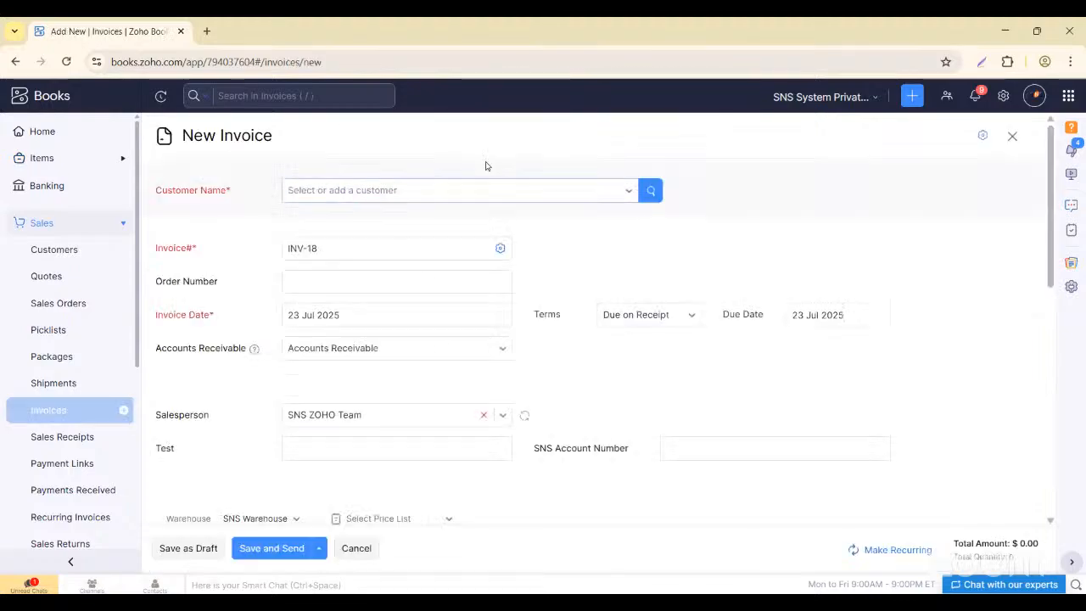
left_click(400, 190)
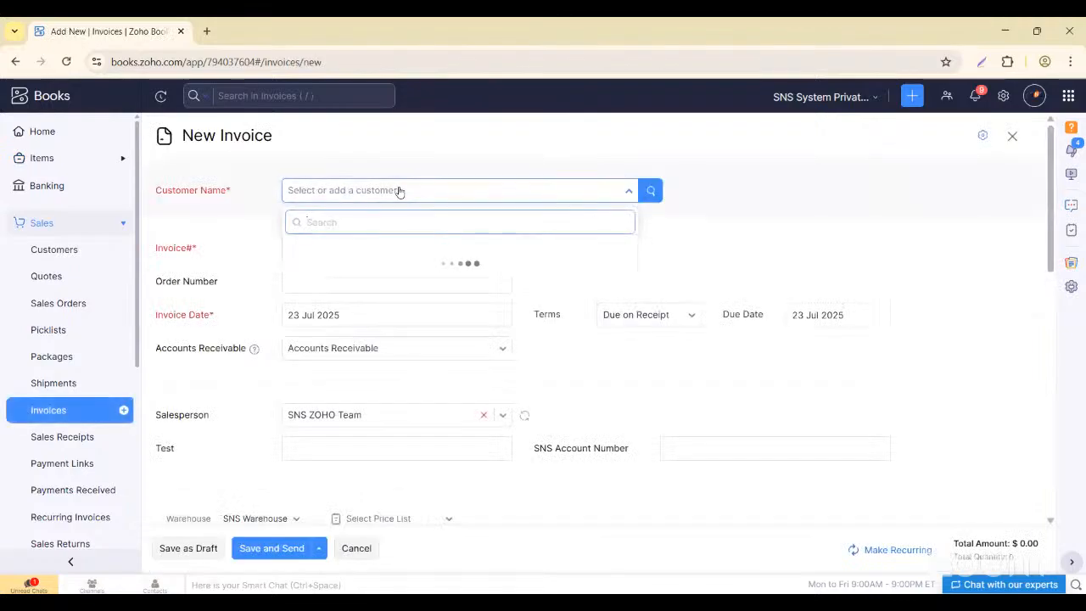
type("AS")
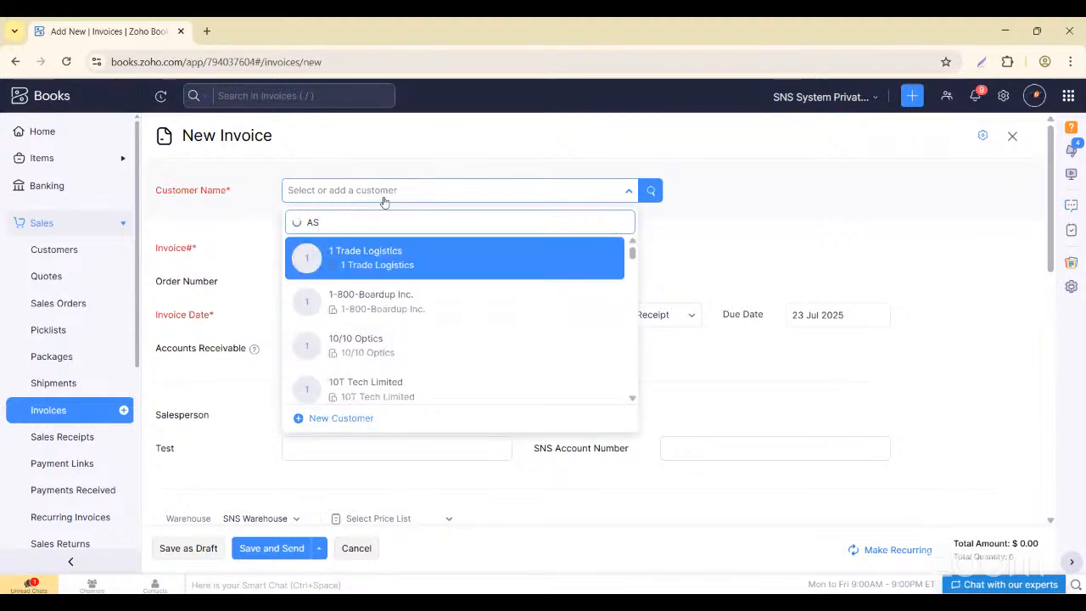
key("BackSpace")
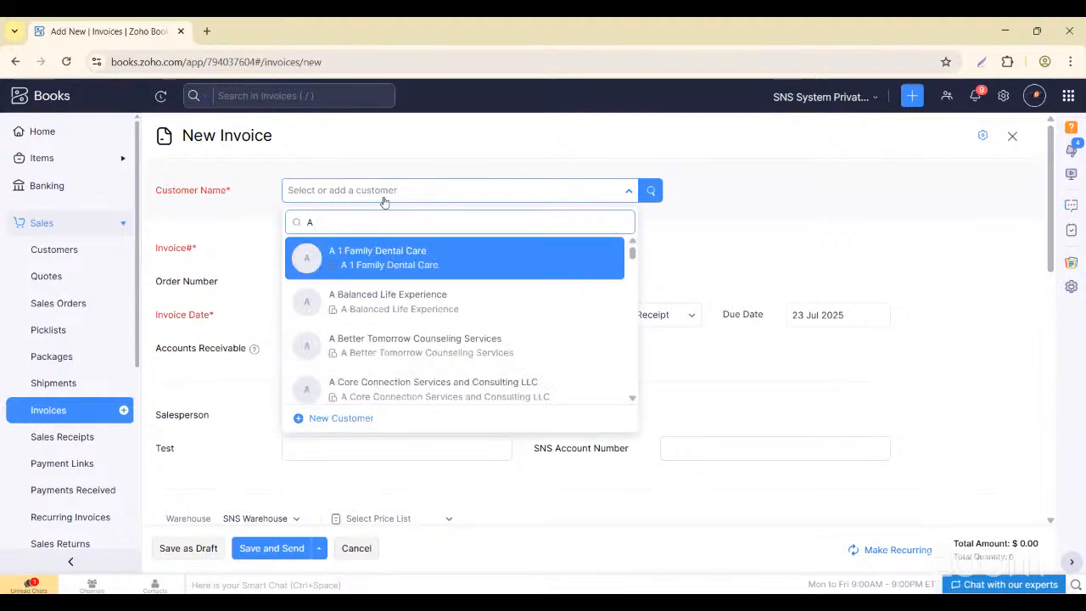
type("sph")
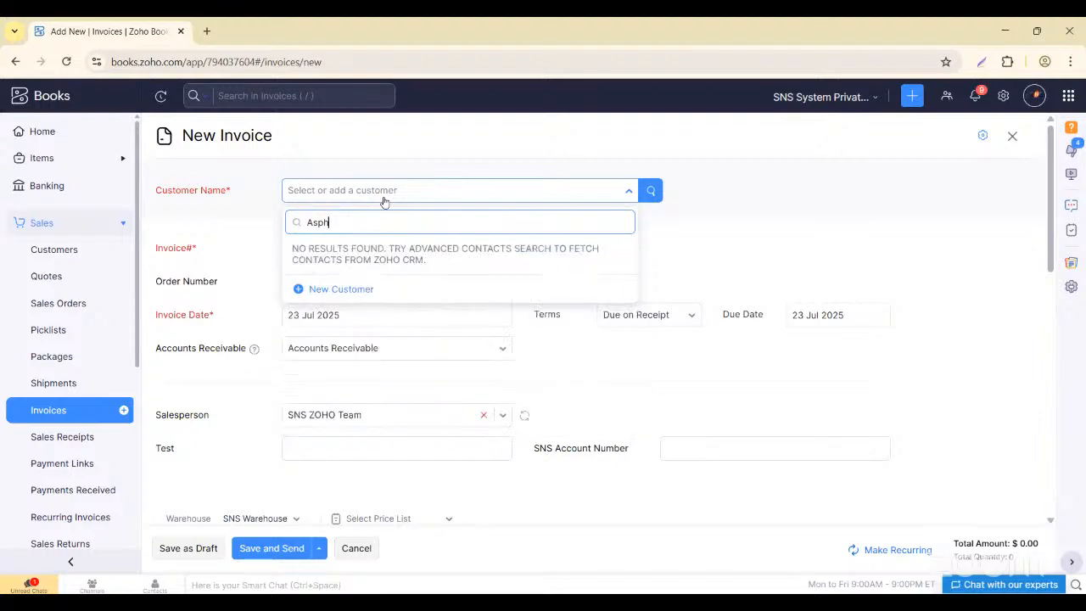
key("BackSpace")
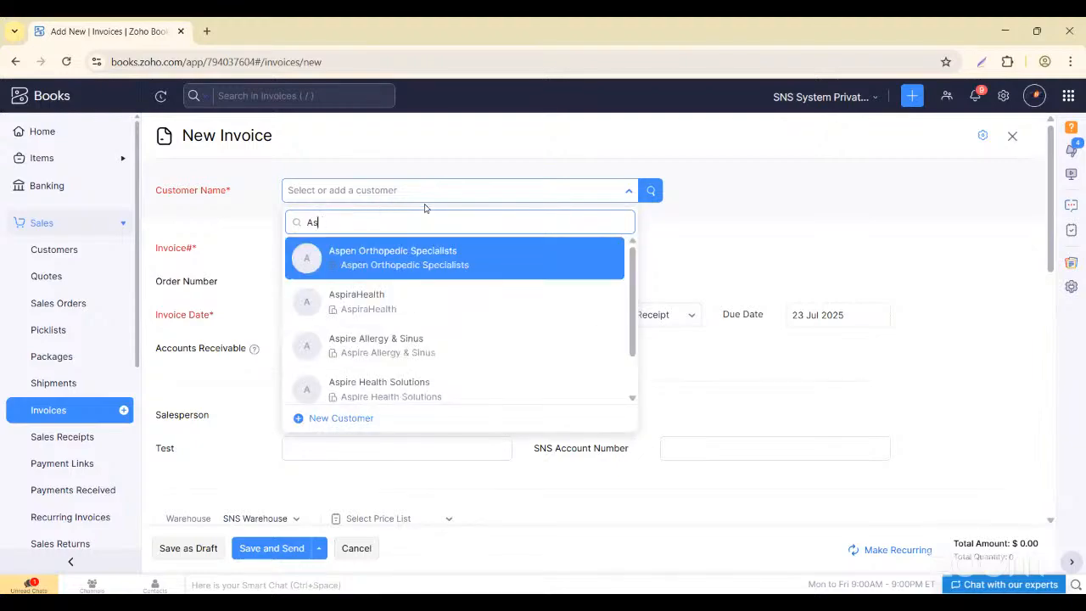
key("BackSpace")
type("B")
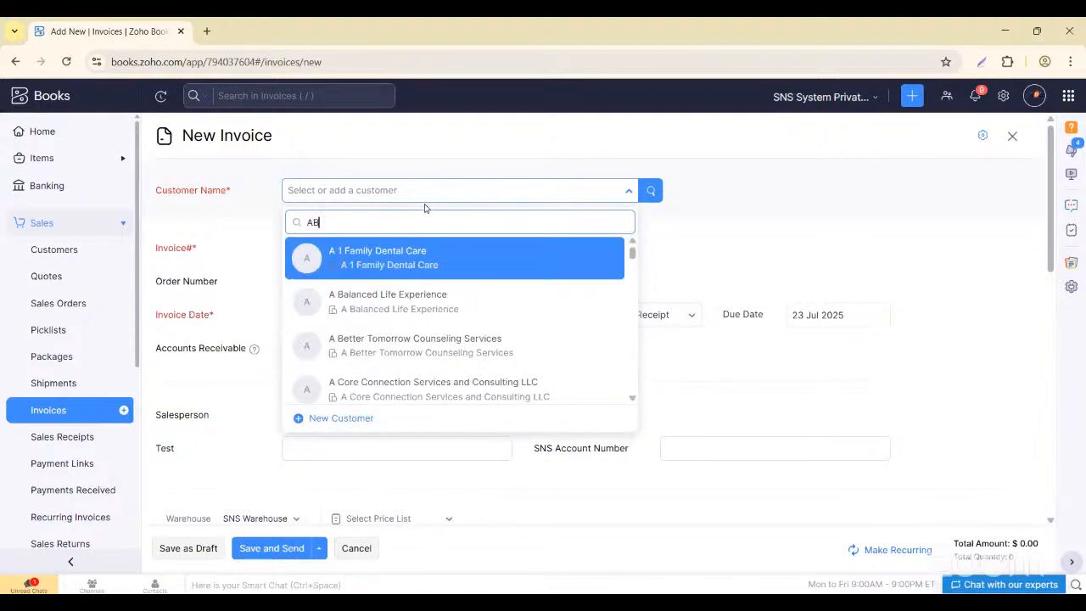
type("C")
scroll(421, 340, "down", 3)
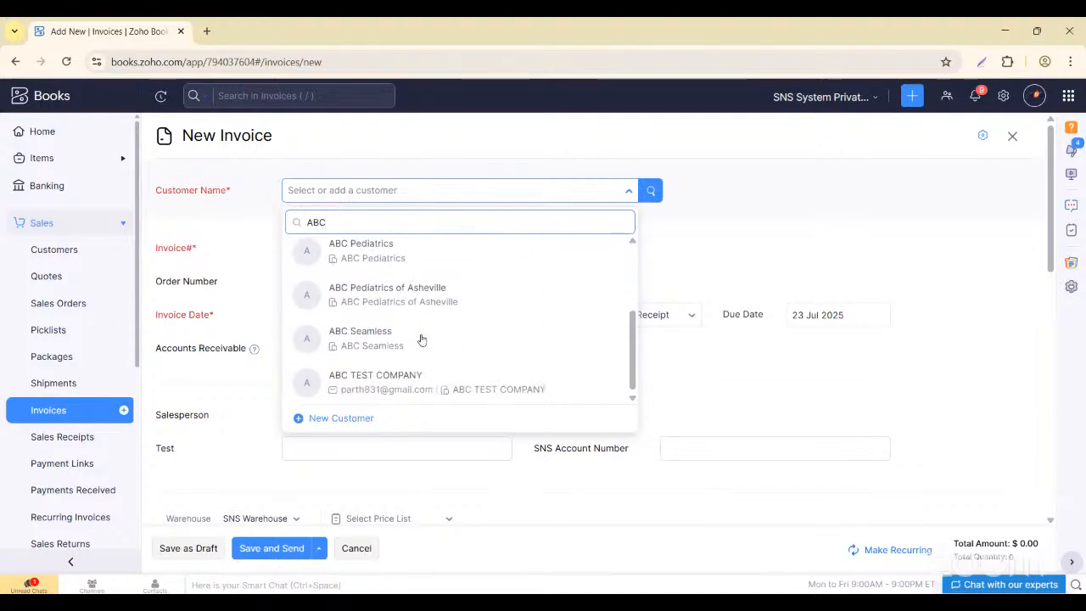
scroll(412, 354, "down", 6)
scroll(412, 354, "up", 6)
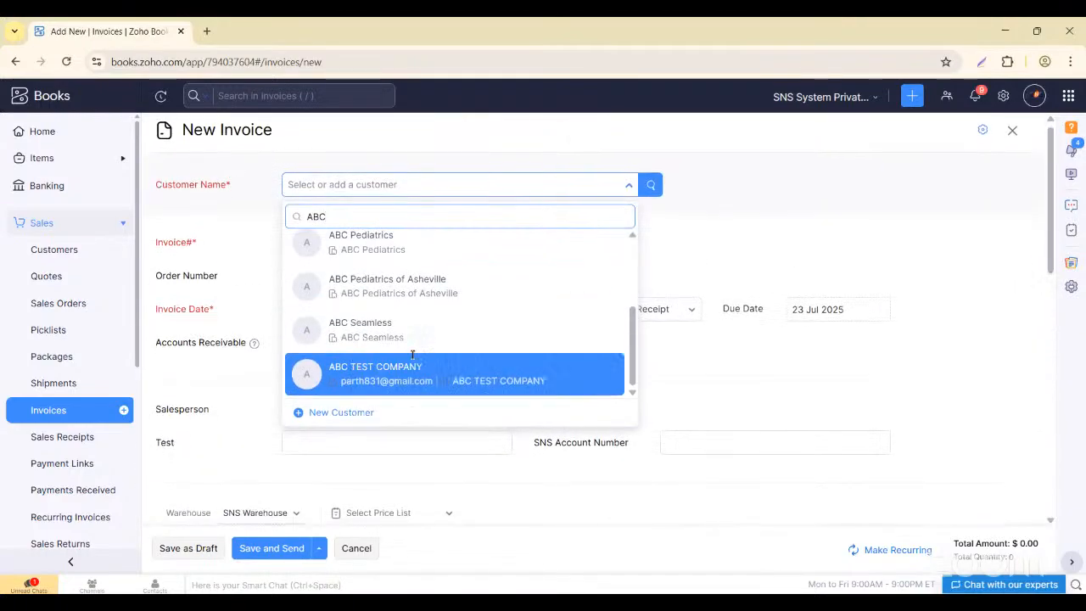
left_click(412, 354)
Add abc Eraser as the invoice's line item.
scroll(297, 455, "down", 3)
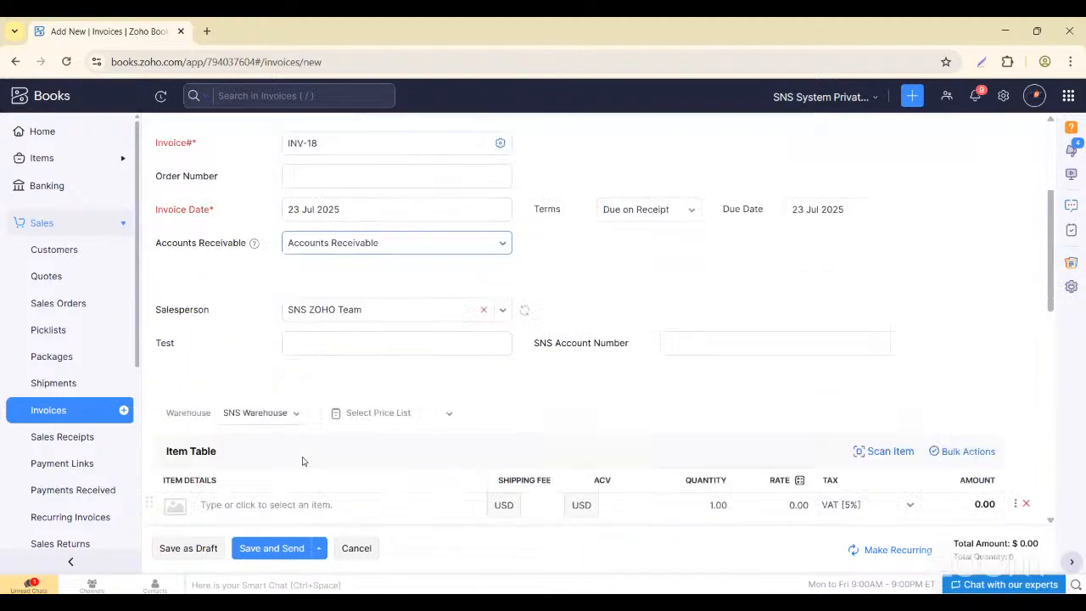
scroll(253, 468, "down", 2)
left_click(212, 406)
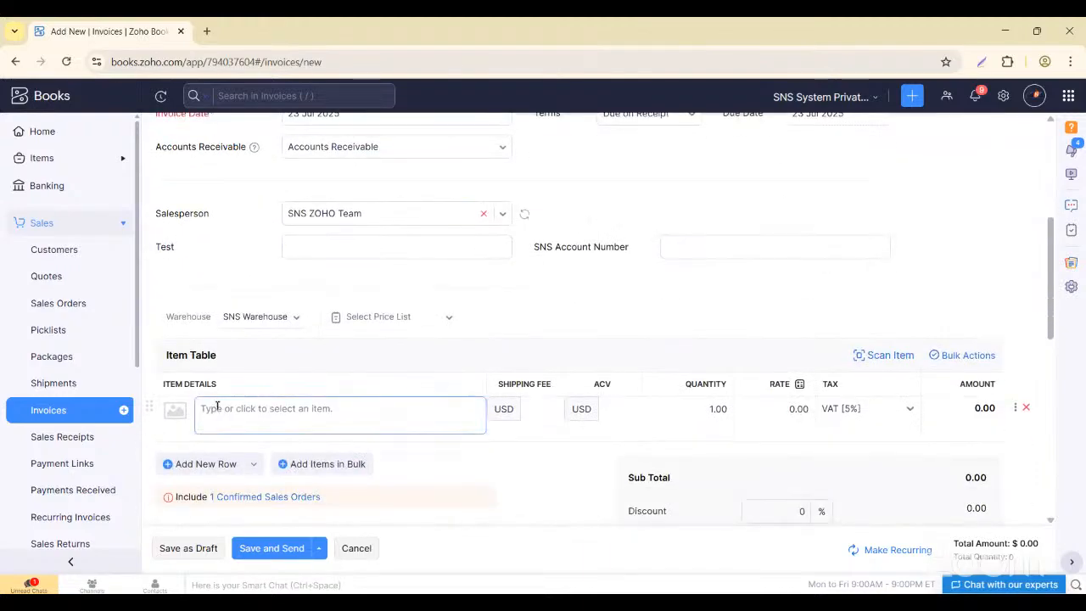
type("A")
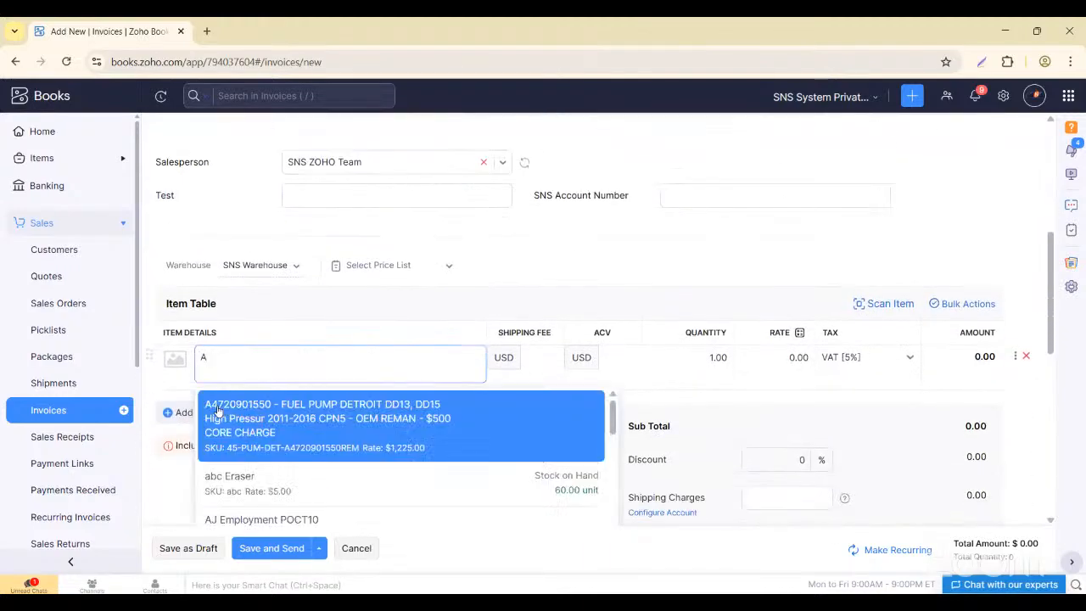
key("BackSpace")
type("abc")
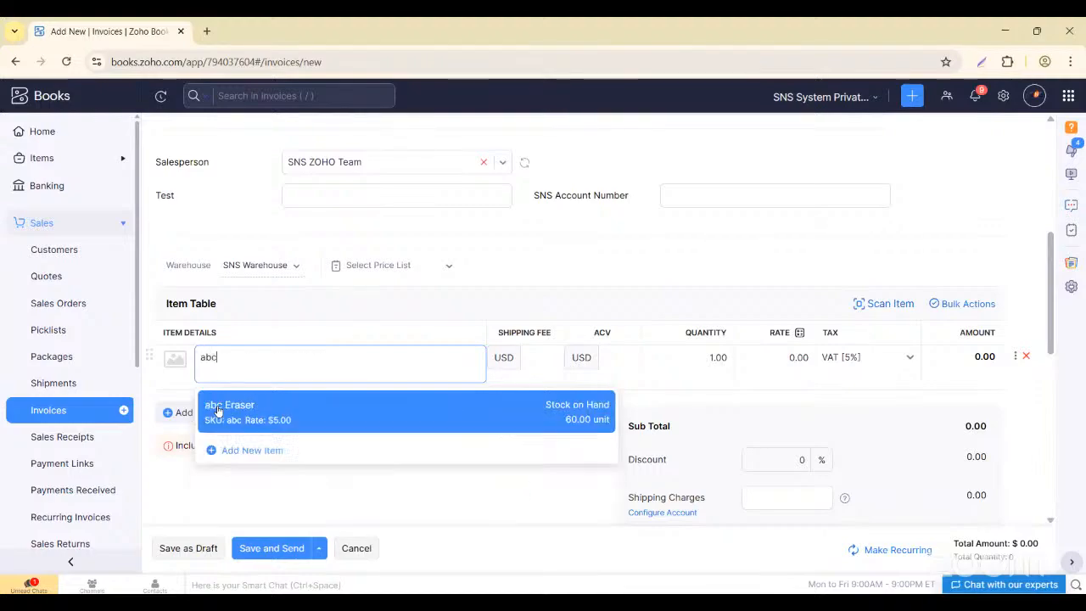
left_click(218, 411)
Set the abc Eraser line's quantity to 61 and check it against the stock on hand.
left_click(752, 357)
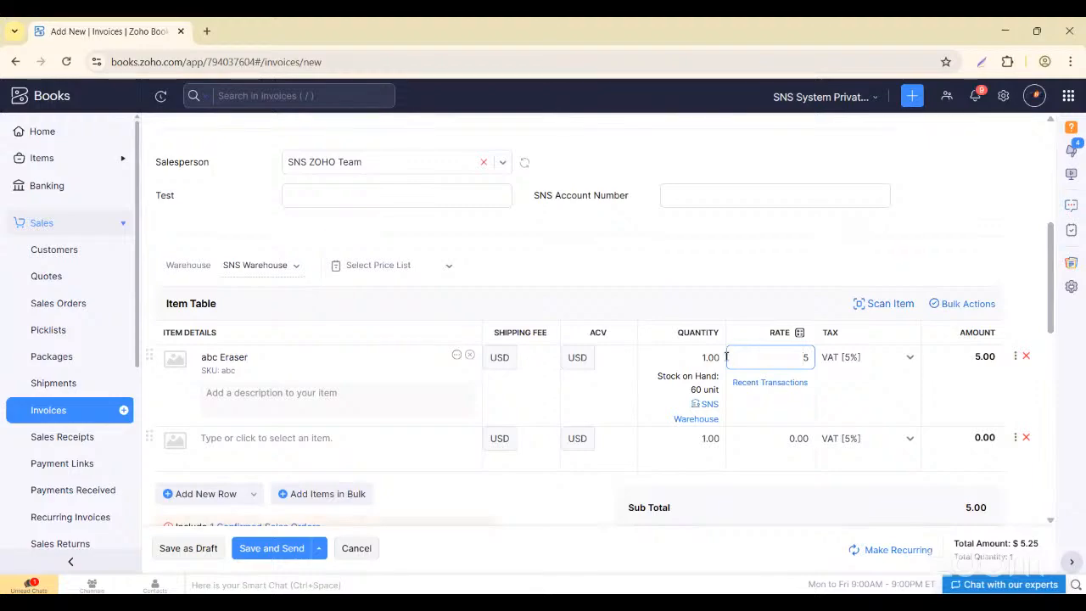
left_click(722, 357)
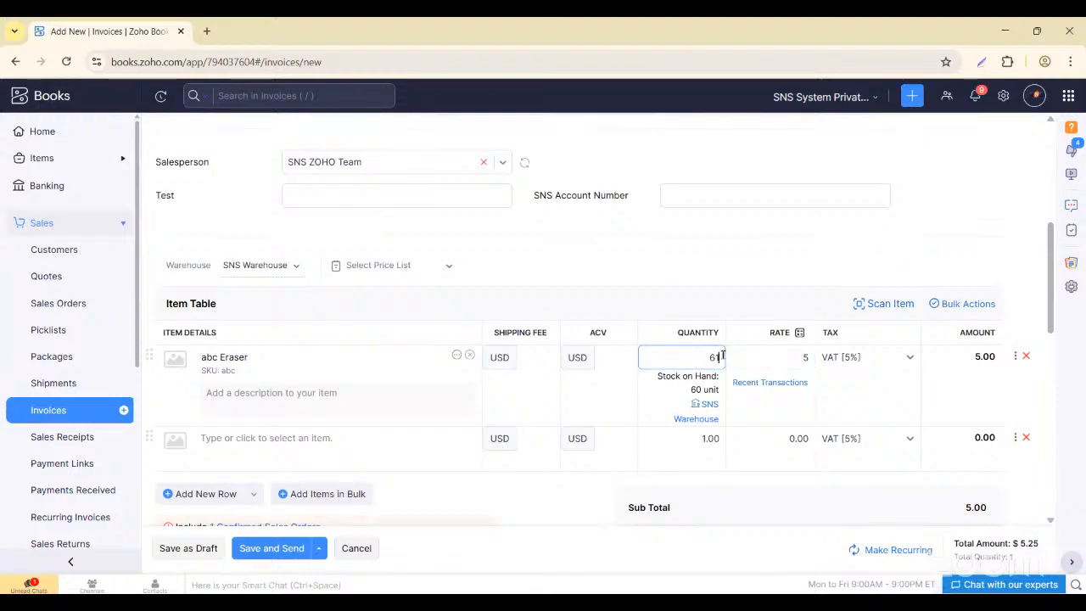
type("61")
left_click(637, 263)
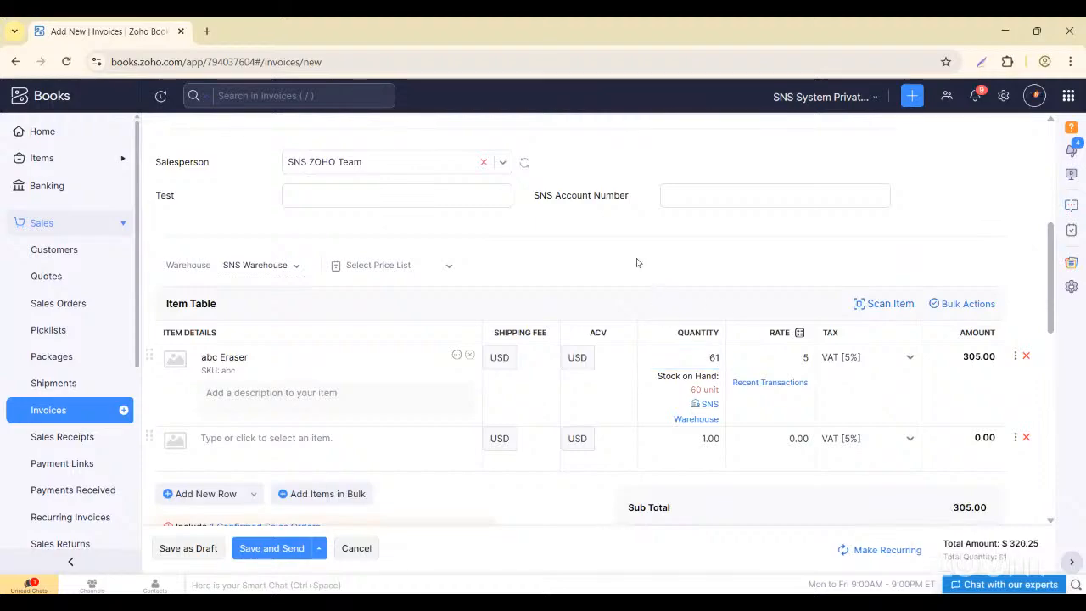
scroll(706, 321, "down", 2)
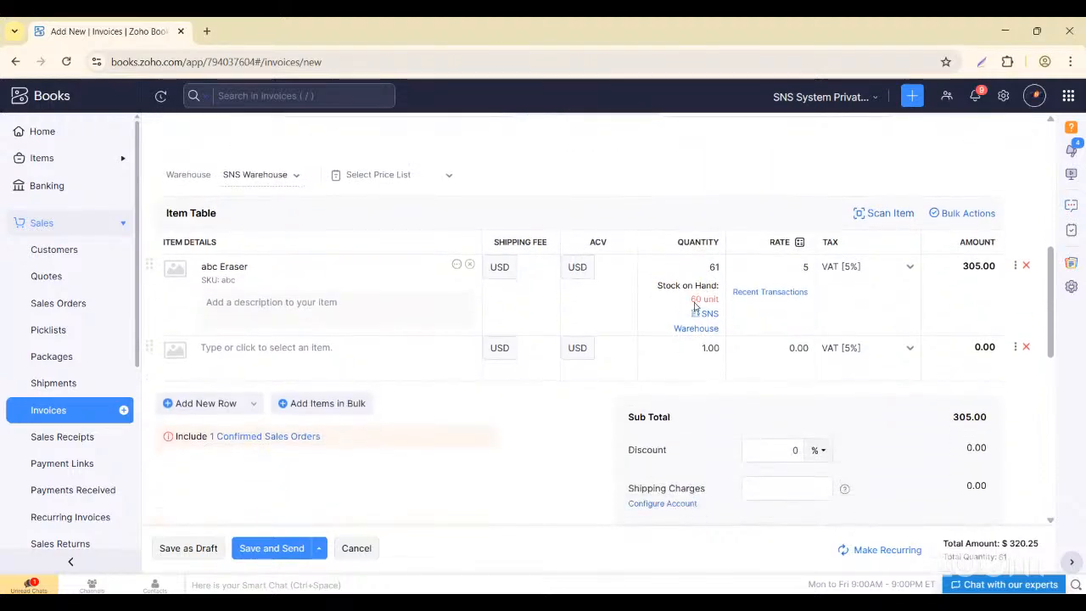
Remove the empty item row and set the abc Eraser line's quantity to 70.
left_click(1028, 349)
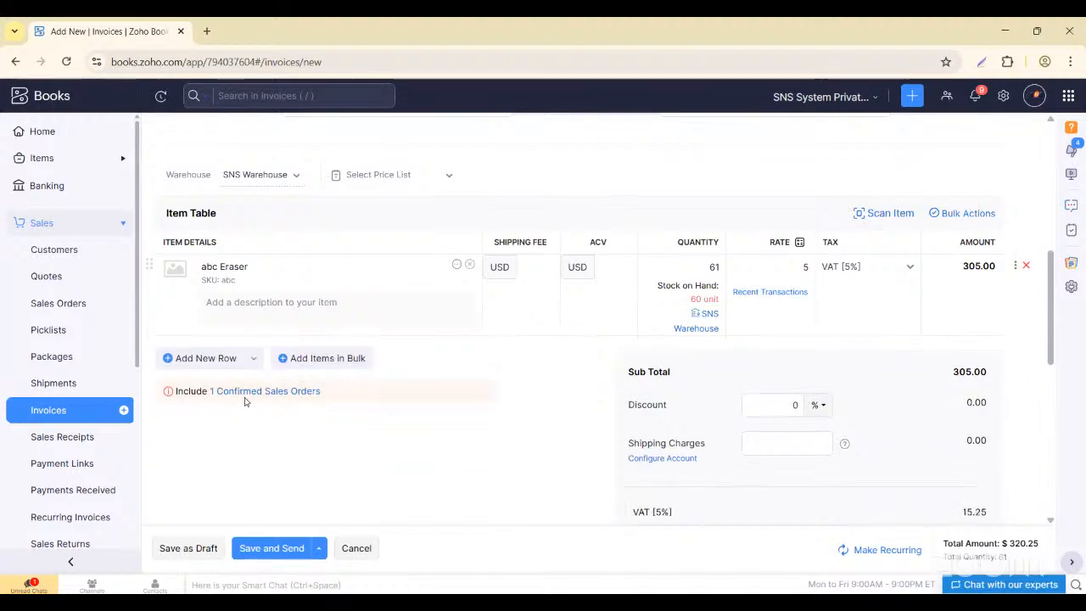
scroll(246, 402, "down", 1)
scroll(244, 402, "down", 1)
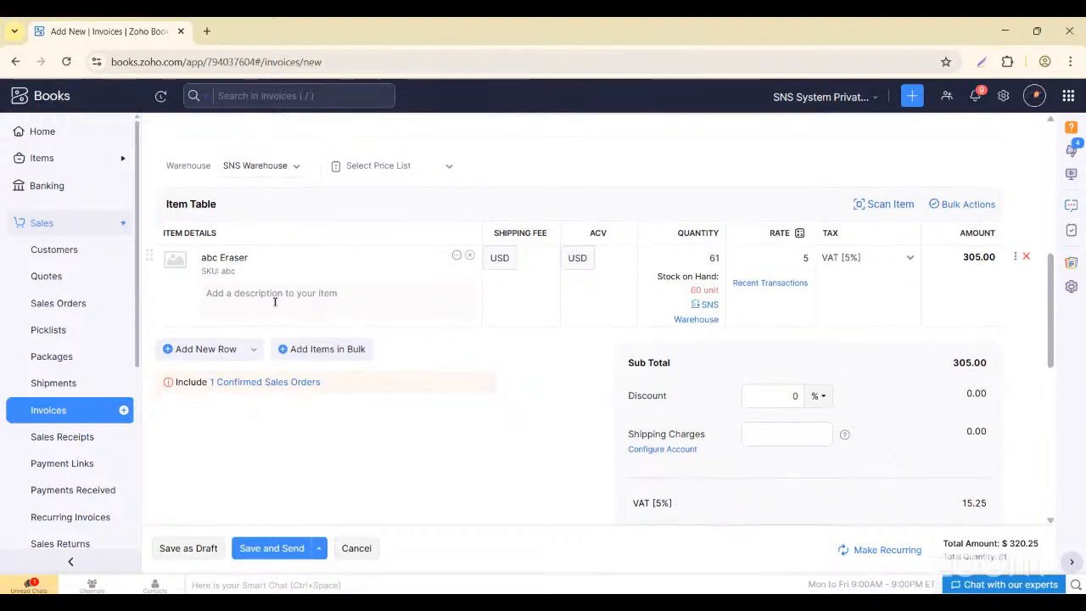
left_click(699, 259)
left_click(769, 202)
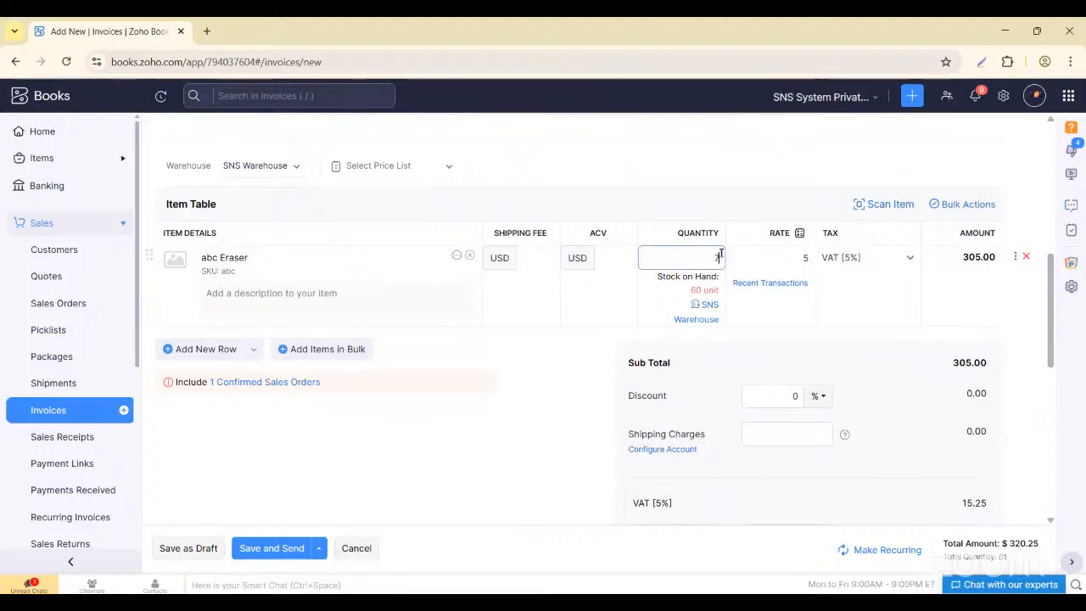
type("70")
scroll(280, 460, "down", 10)
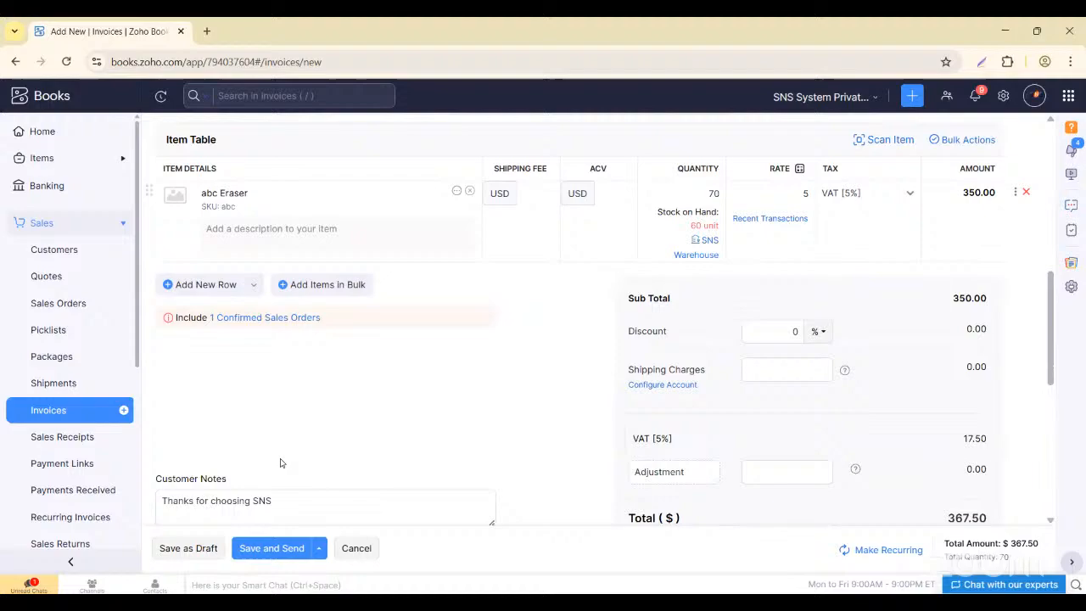
Save the invoice and send it by e-mail to the customer with the invoice PDF attached.
left_click(249, 550)
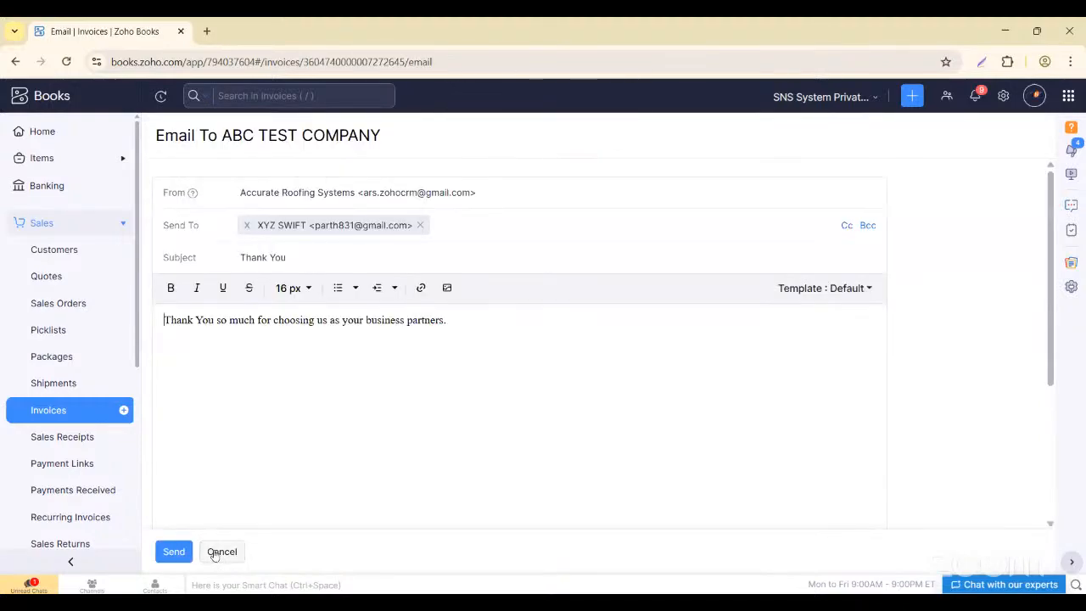
scroll(211, 488, "down", 5)
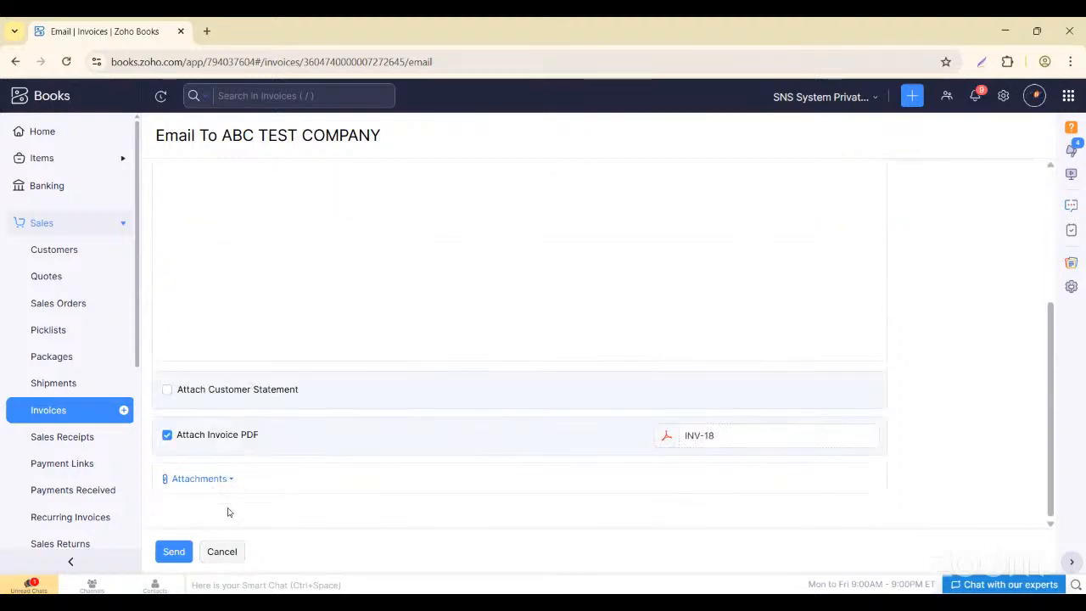
left_click(178, 553)
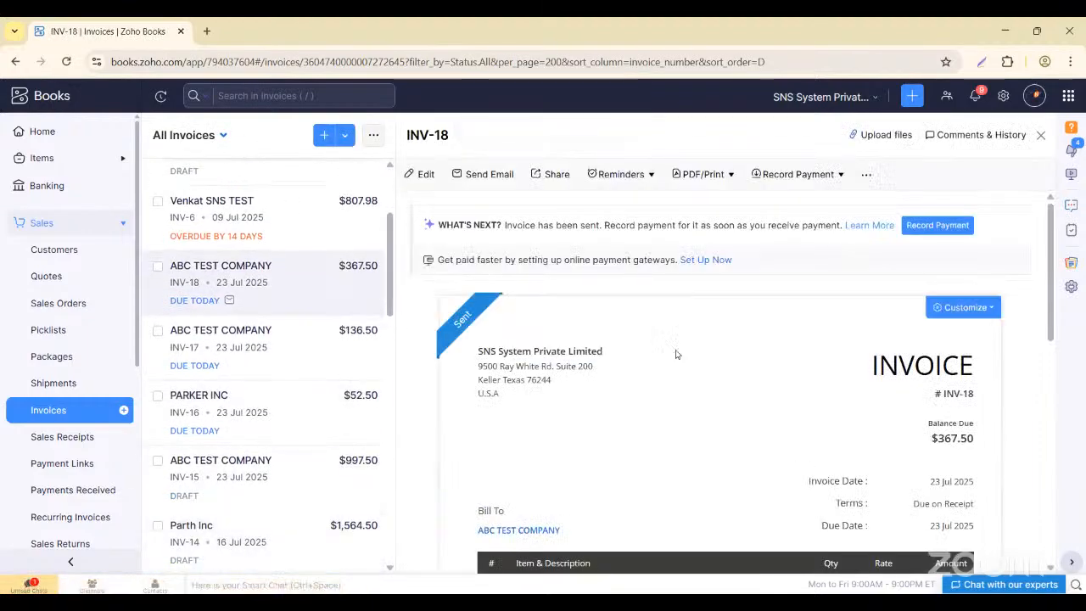
Review the sent invoice's item line, quantity, totals and notes.
scroll(673, 354, "down", 2)
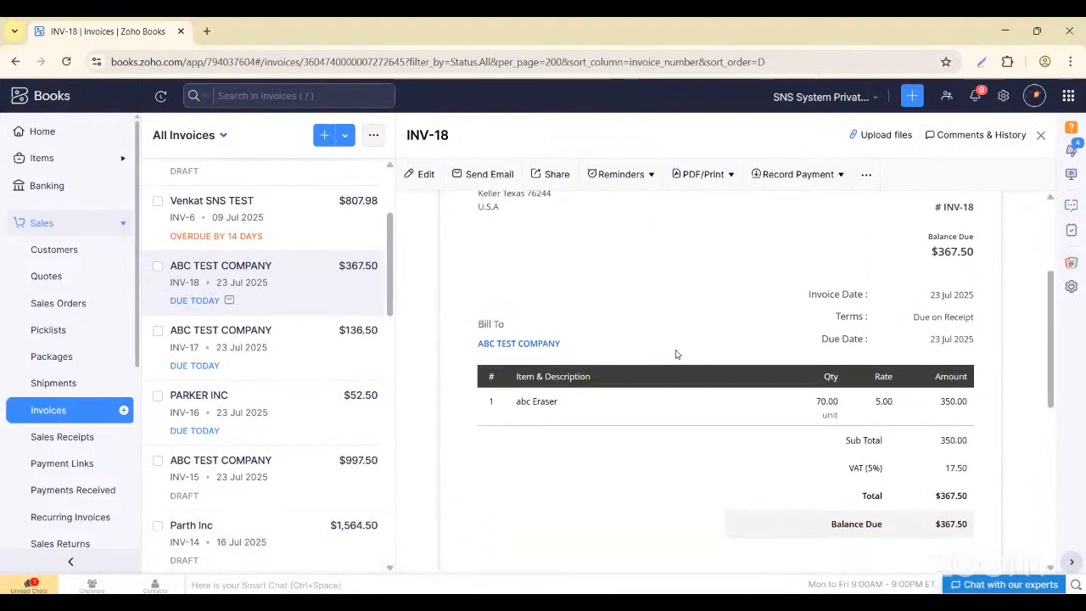
scroll(676, 354, "up", 1)
scroll(677, 354, "up", 1)
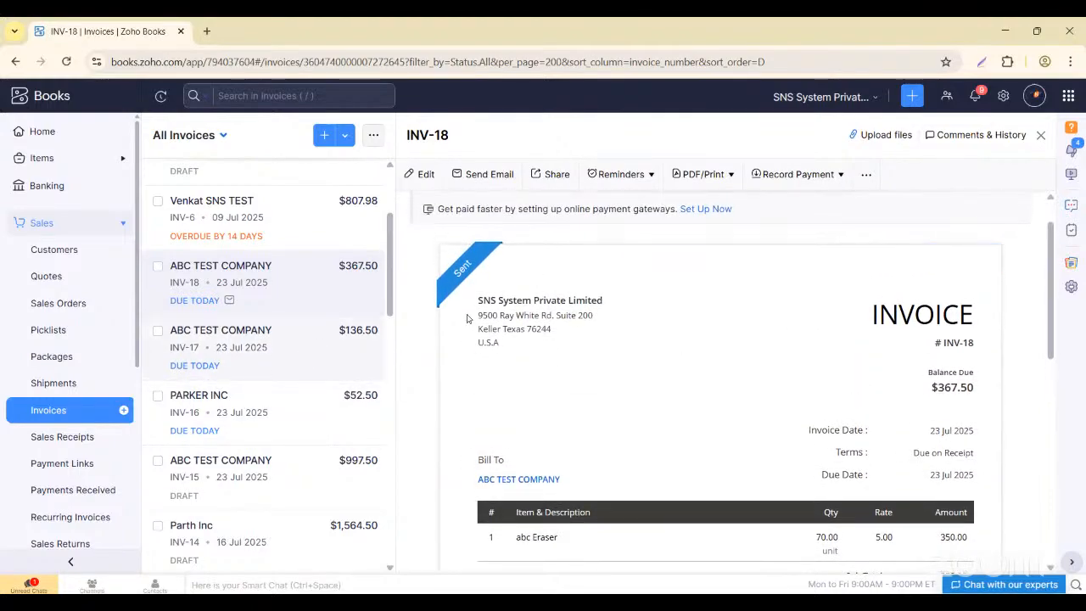
scroll(586, 333, "down", 2)
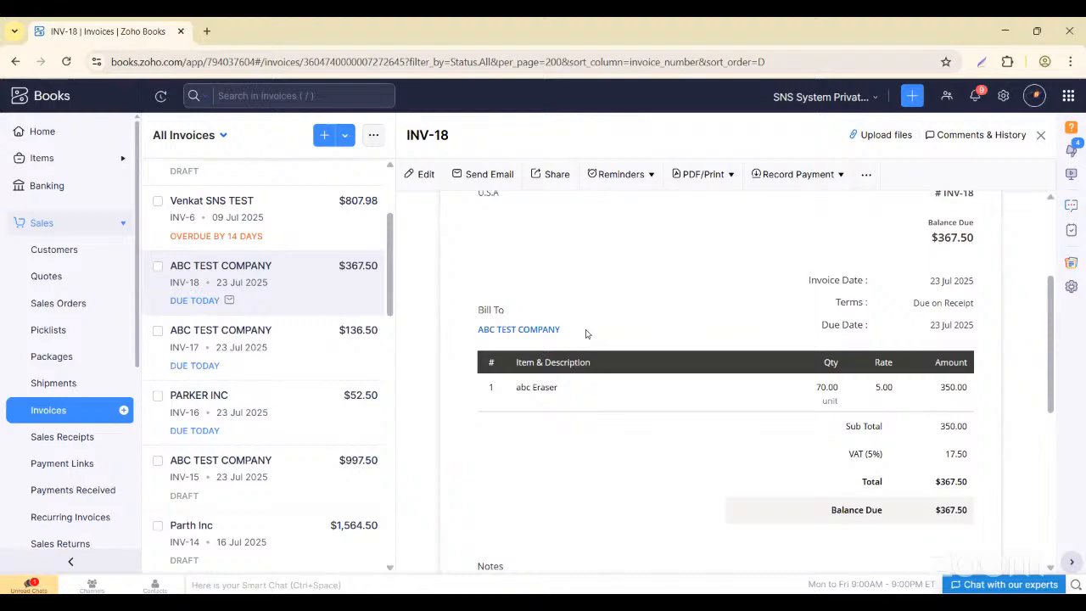
scroll(586, 334, "down", 5)
scroll(585, 333, "up", 5)
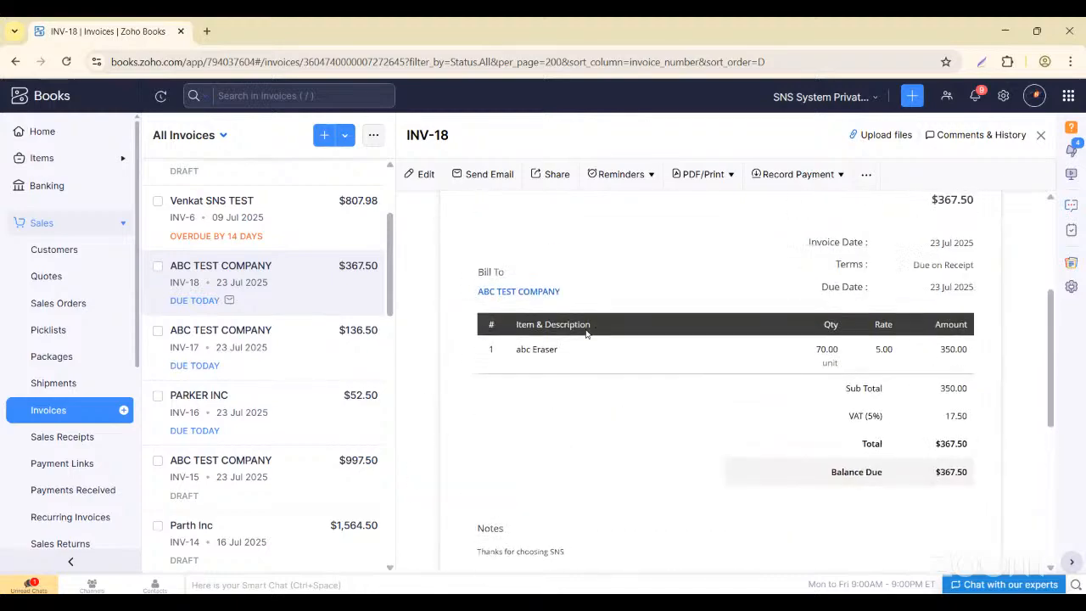
scroll(586, 333, "up", 3)
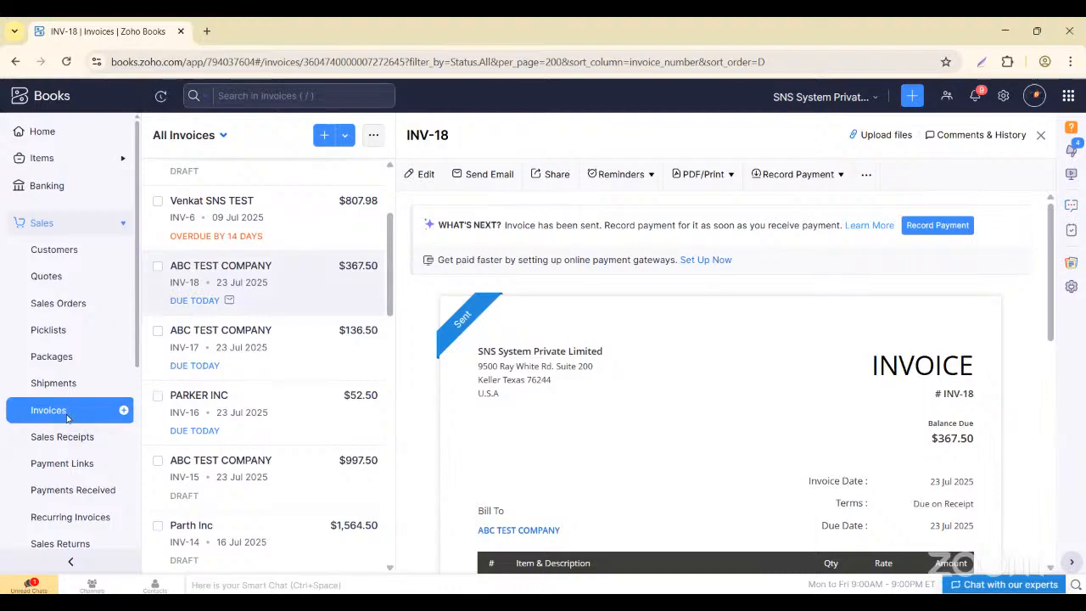
Open the Reports Center with the list of all reports.
scroll(301, 302, "down", 1)
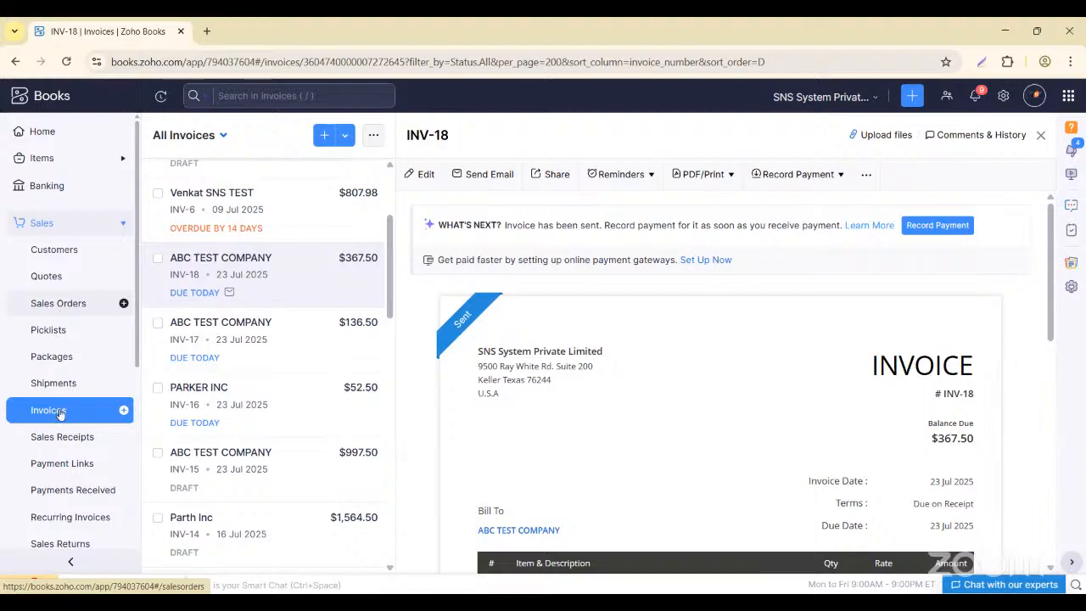
scroll(60, 413, "down", 3)
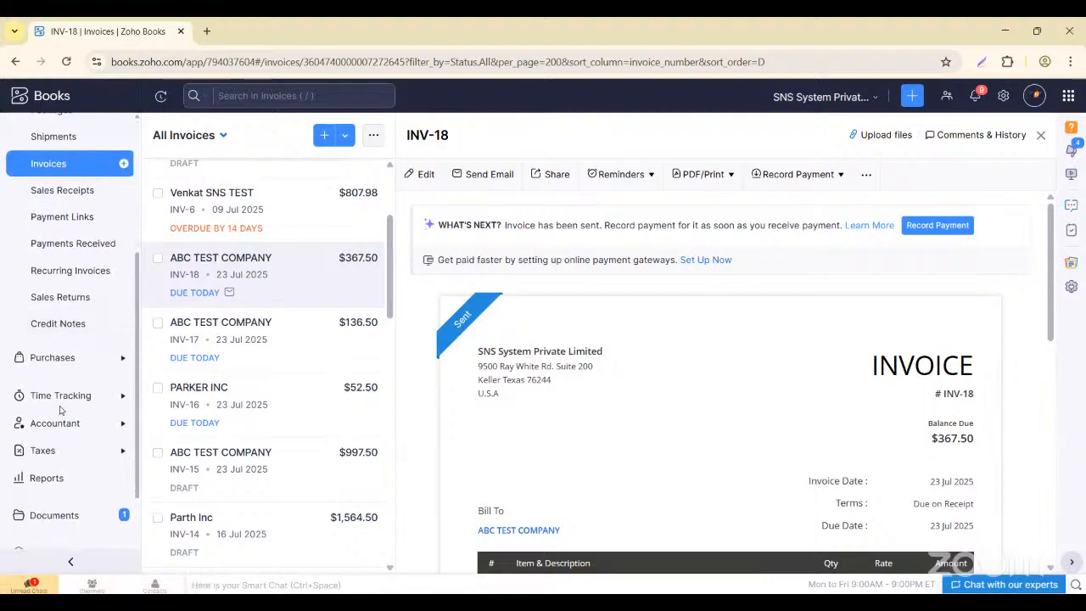
left_click(47, 479)
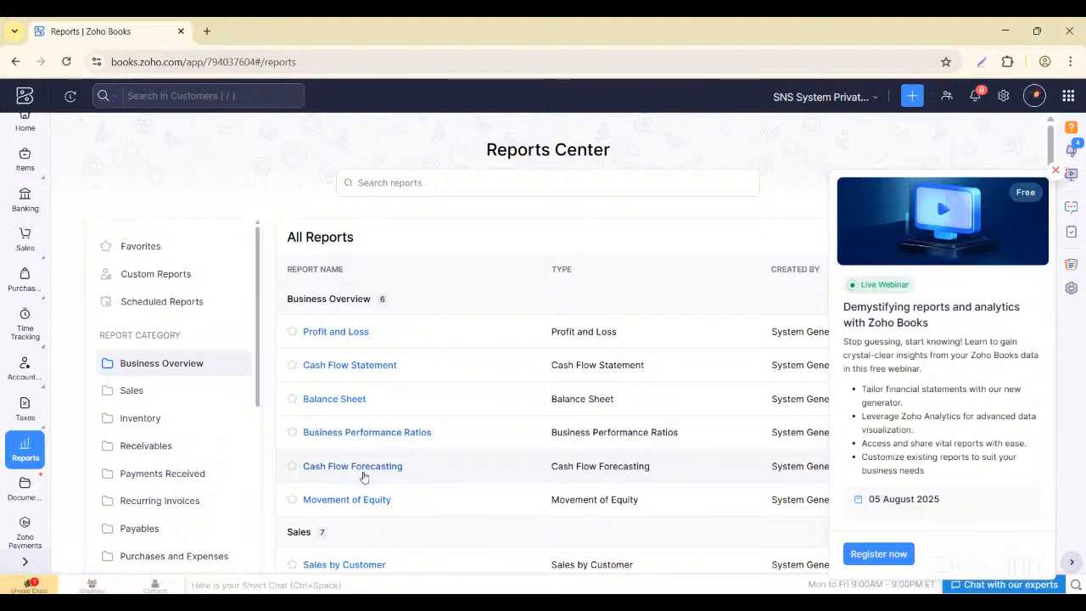
Look through the Business Overview, Sales and Inventory report categories in the Reports Center's list of all reports.
scroll(363, 477, "down", 2)
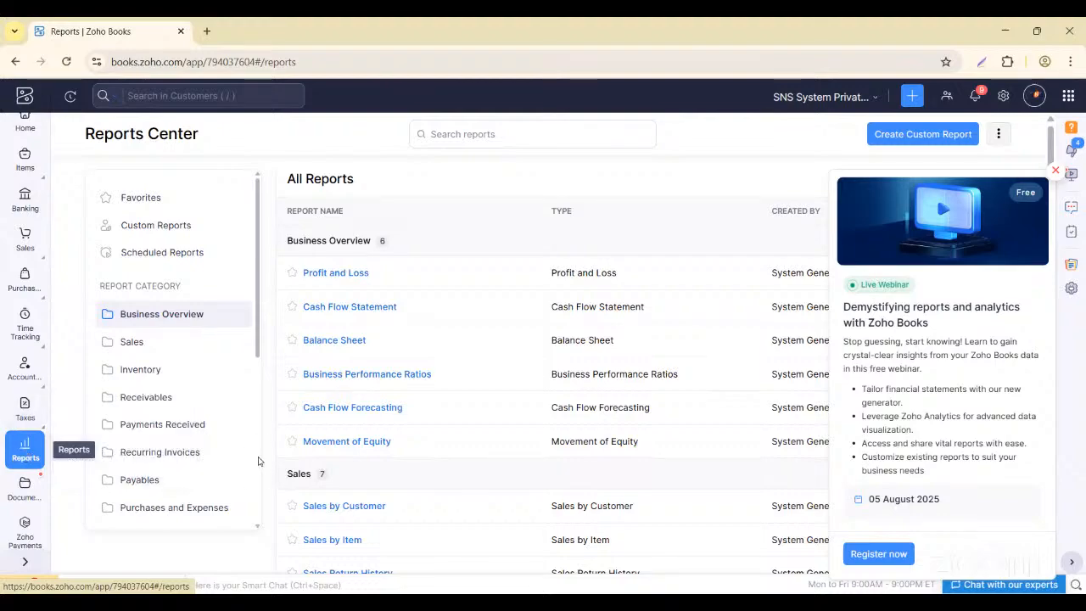
scroll(258, 460, "down", 3)
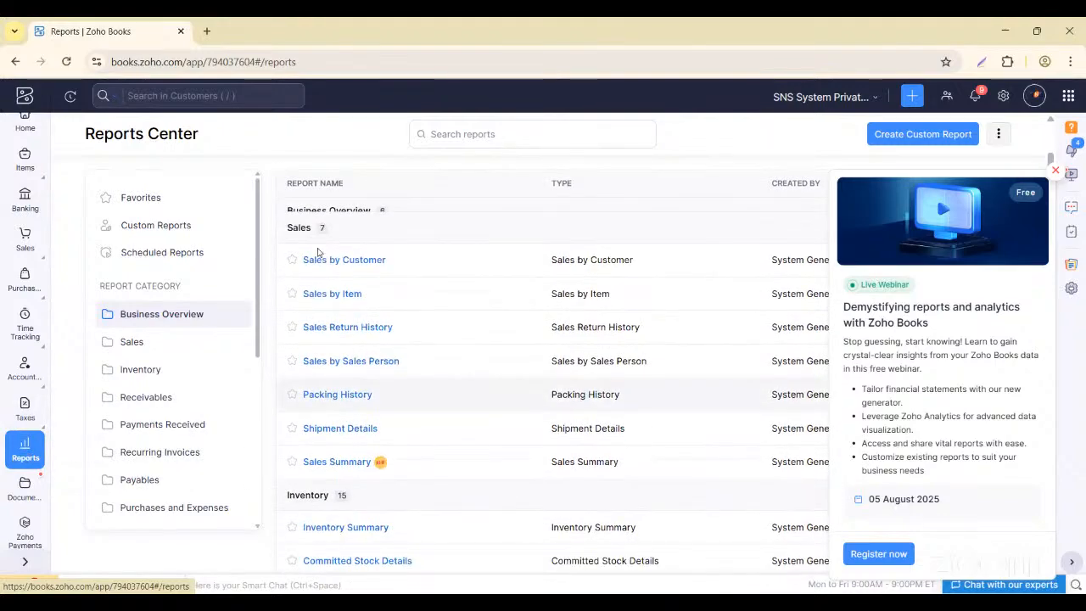
scroll(315, 249, "down", 3)
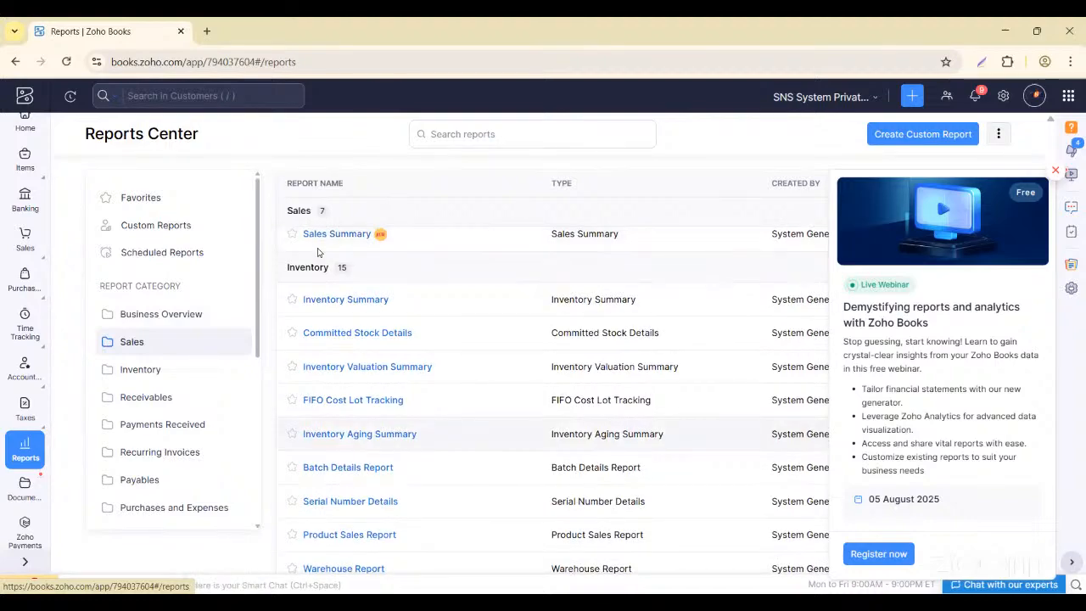
scroll(318, 251, "up", 3)
scroll(318, 251, "up", 2)
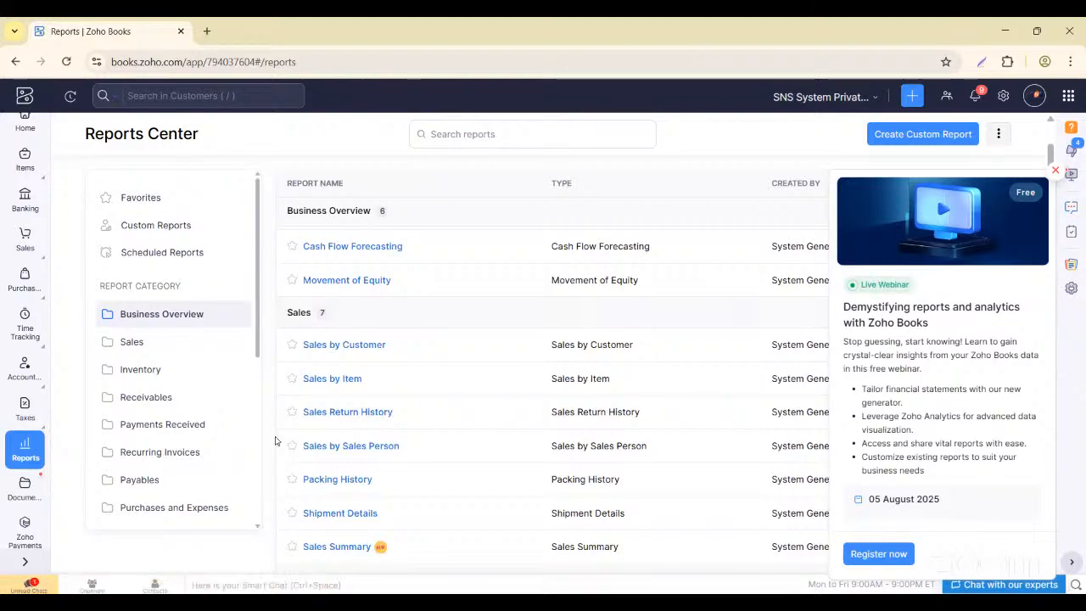
scroll(370, 337, "up", 3)
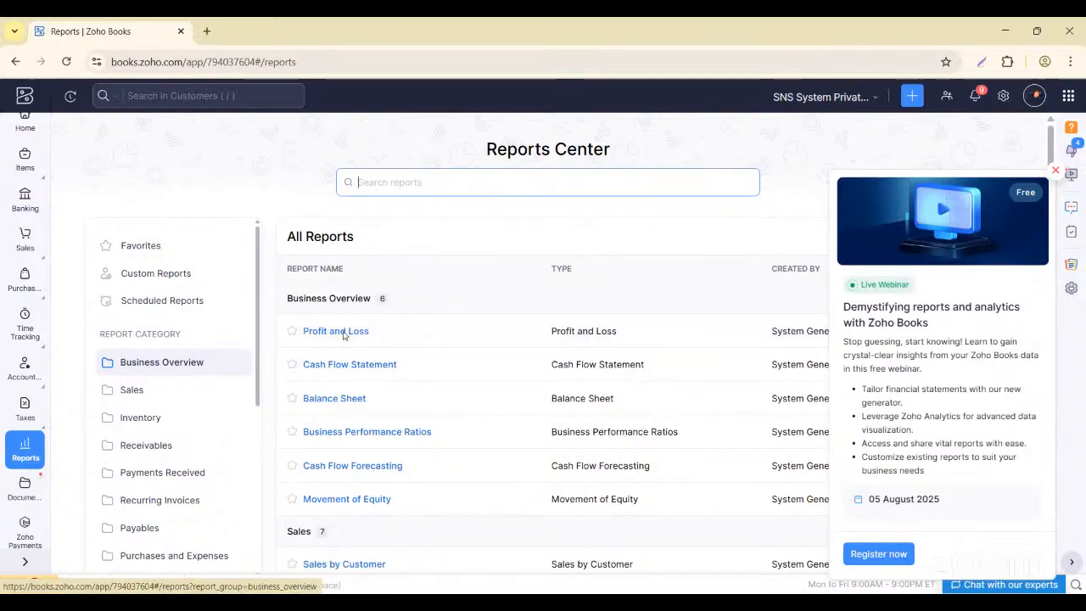
Open the Profit and Loss report and review its income, cost of goods sold, operating and non-operating expenses, and net profit or loss.
left_click(344, 330)
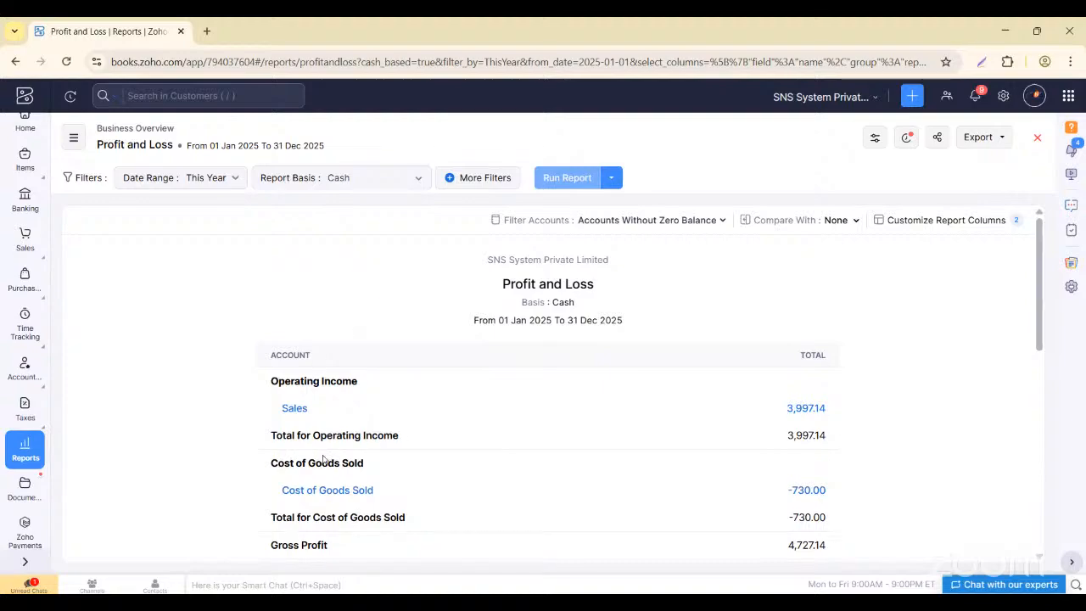
scroll(322, 454, "down", 10)
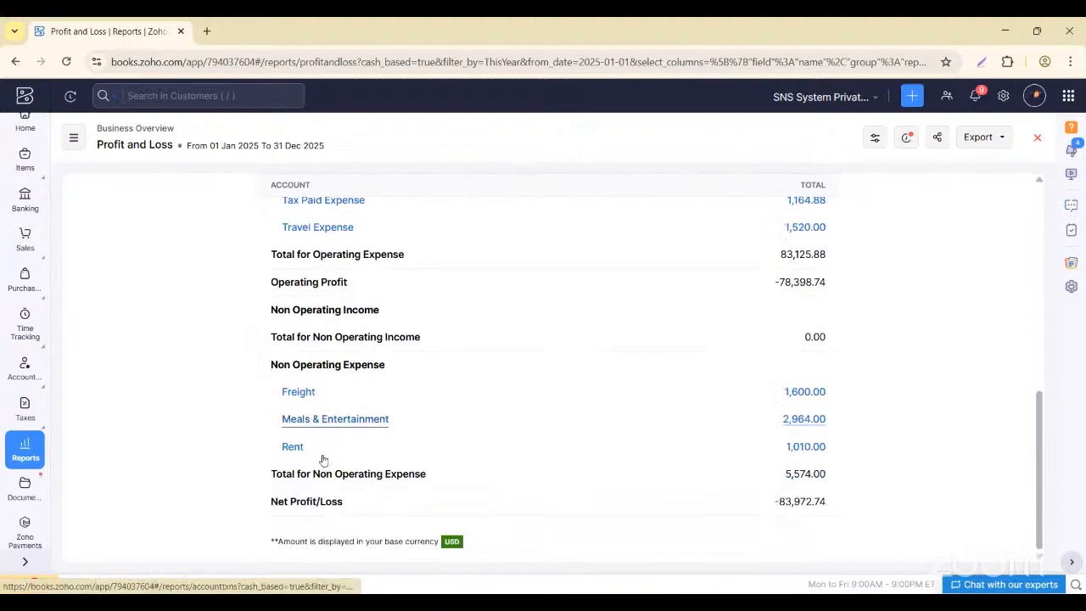
scroll(352, 448, "up", 10)
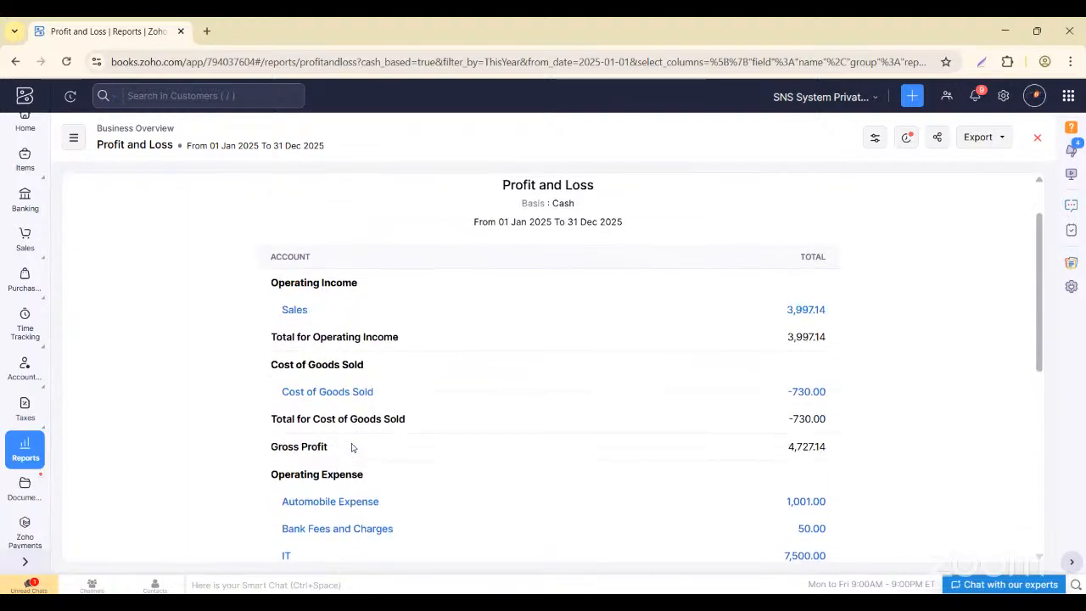
scroll(353, 447, "down", 1)
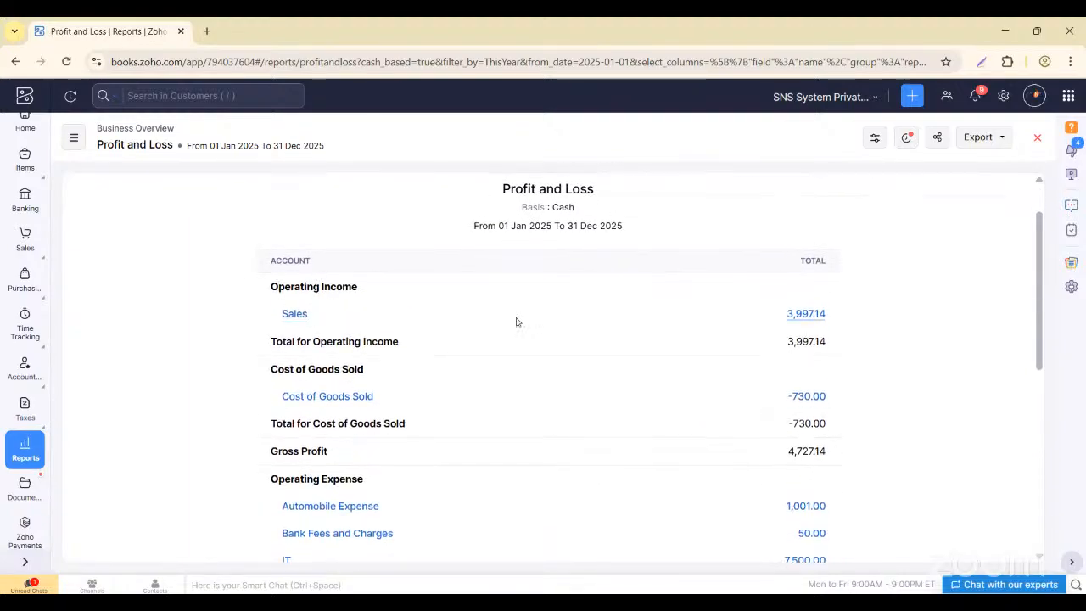
scroll(466, 347, "down", 1)
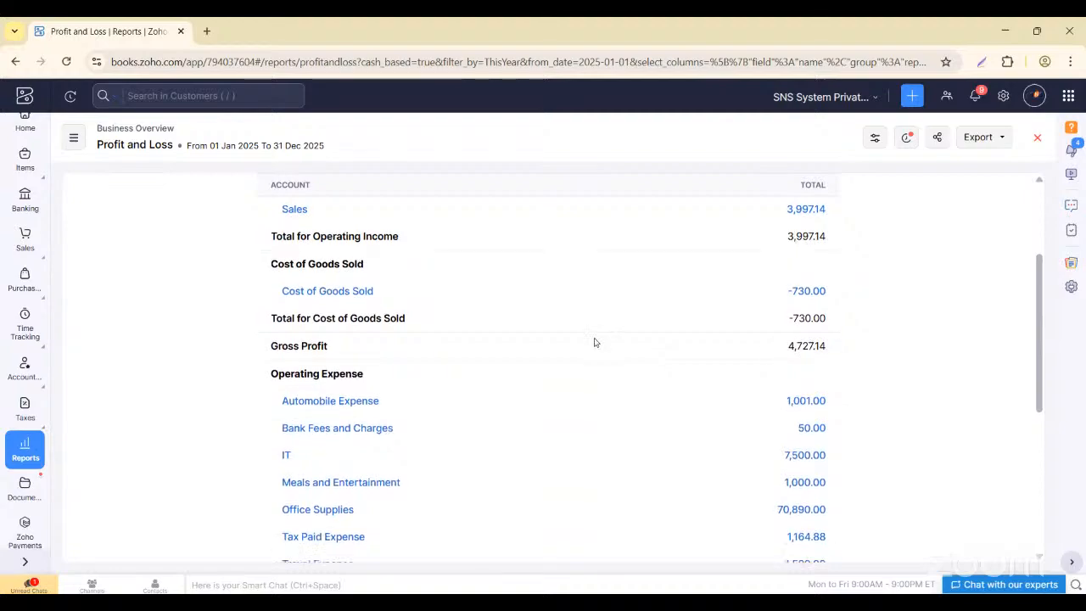
scroll(594, 342, "down", 2)
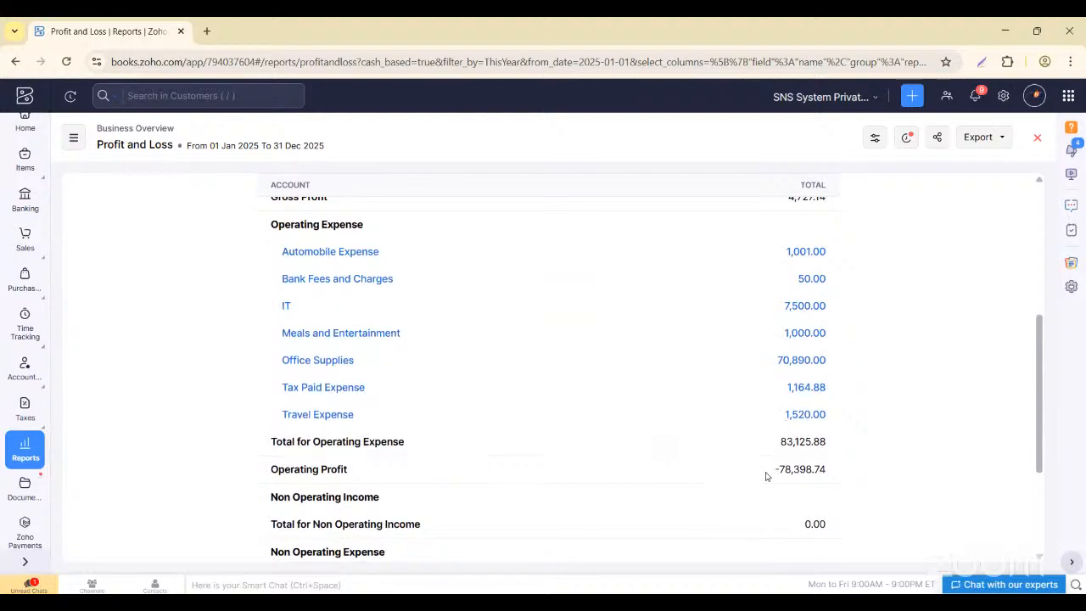
scroll(758, 476, "down", 1)
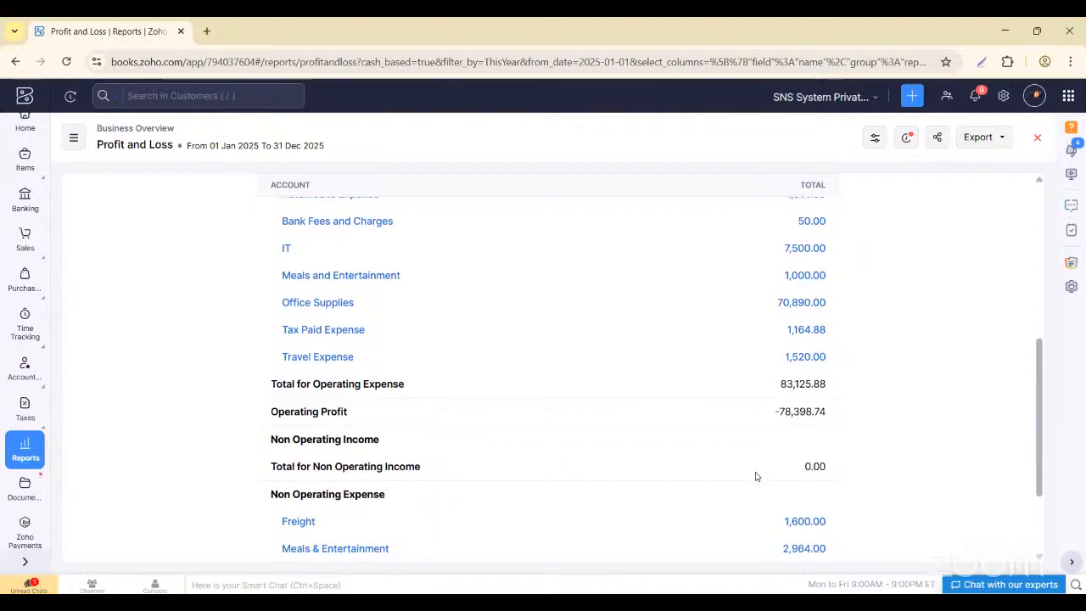
scroll(756, 476, "down", 2)
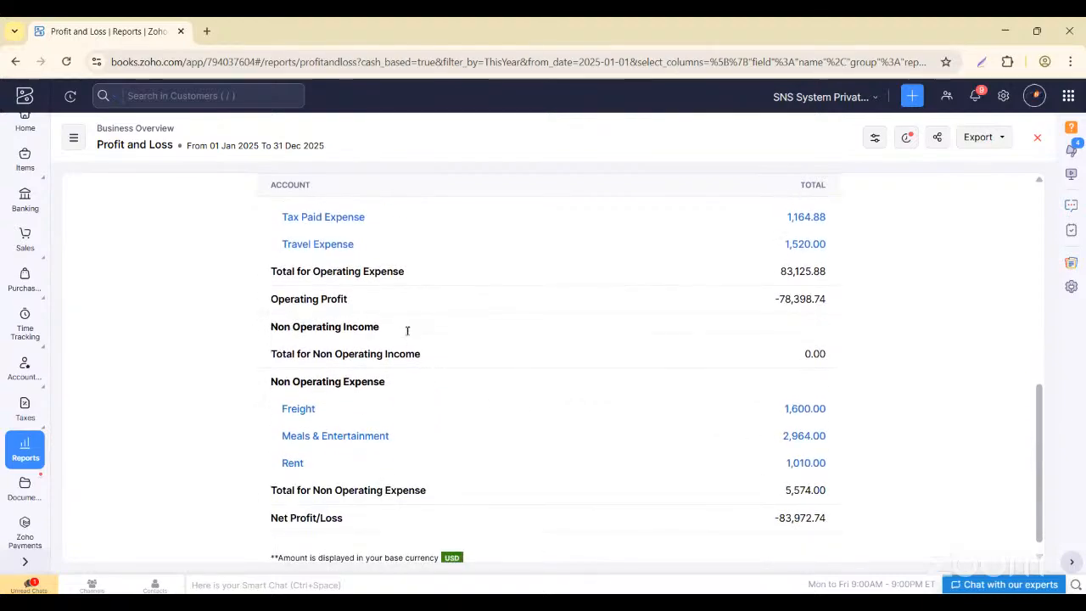
scroll(407, 331, "down", 1)
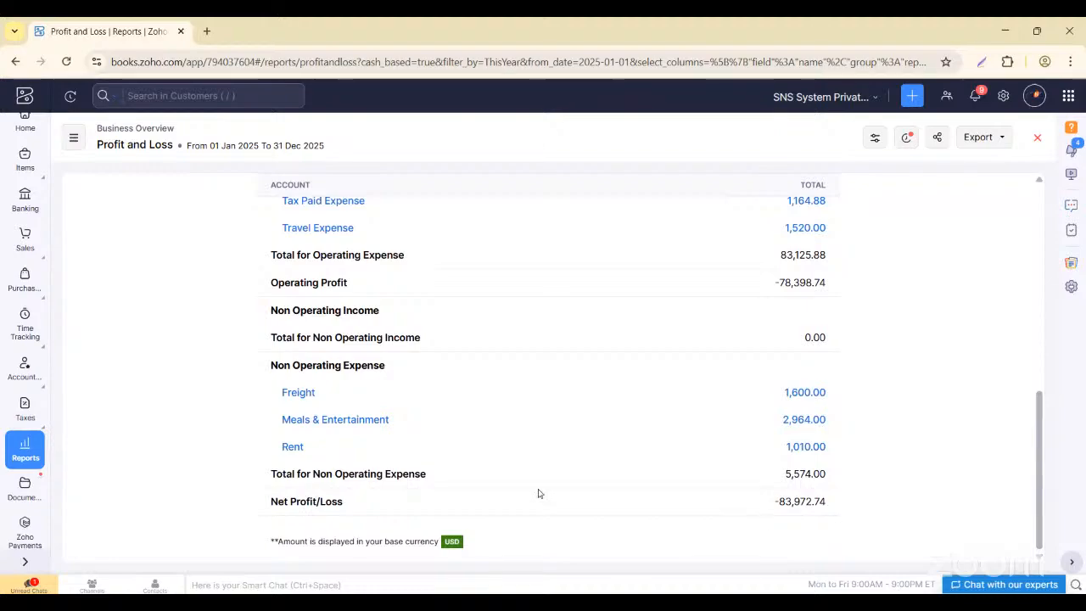
Return to the Reports Center, open the Balance Sheet and review its assets, liabilities and equities.
left_click(28, 448)
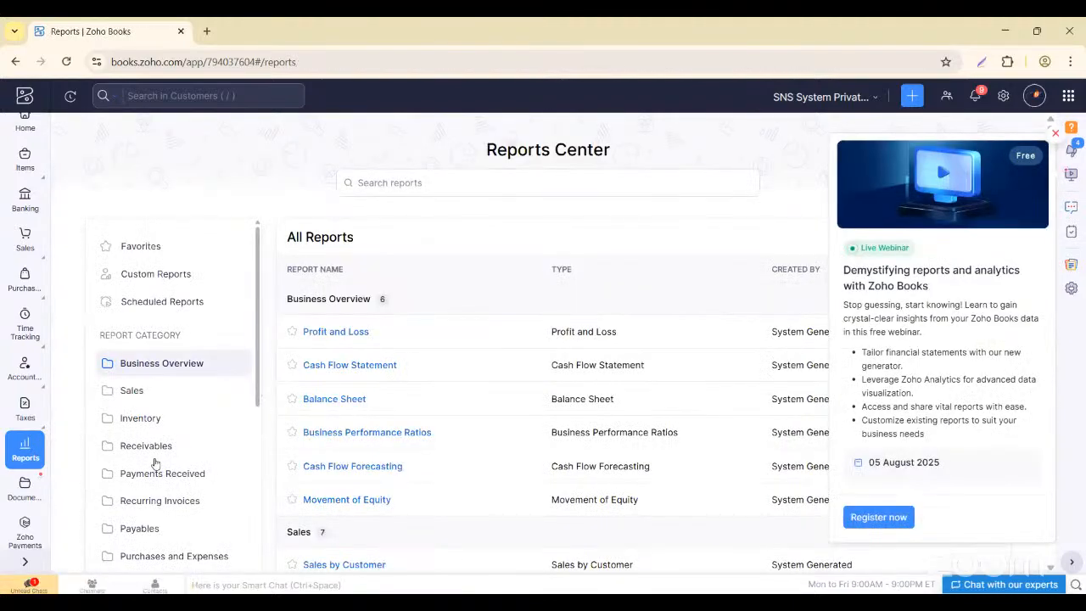
left_click(334, 399)
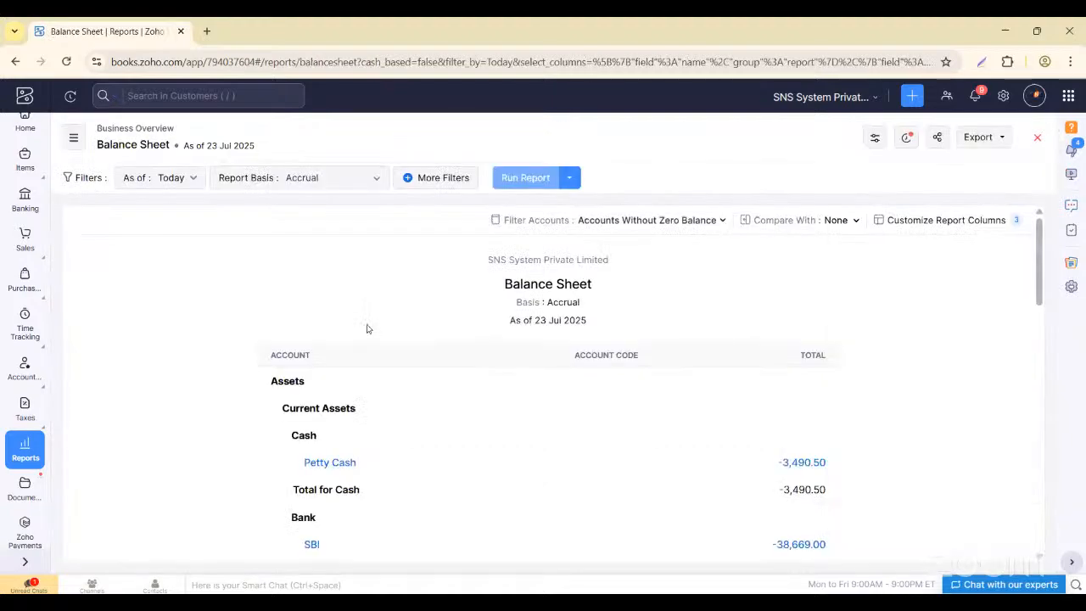
scroll(297, 509, "down", 2)
scroll(296, 515, "up", 1)
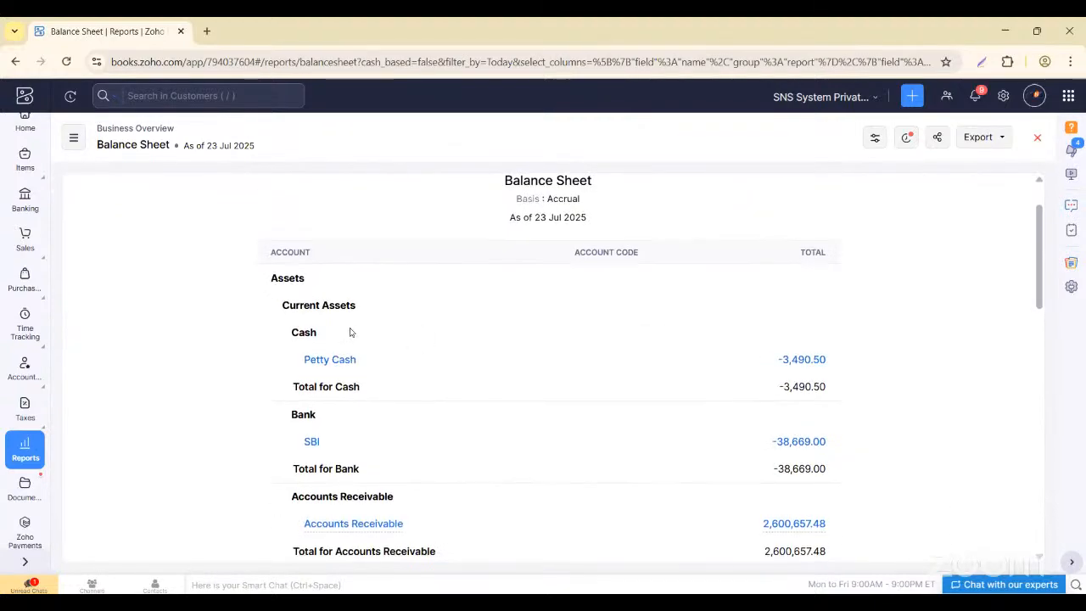
scroll(350, 332, "down", 2)
scroll(306, 450, "down", 2)
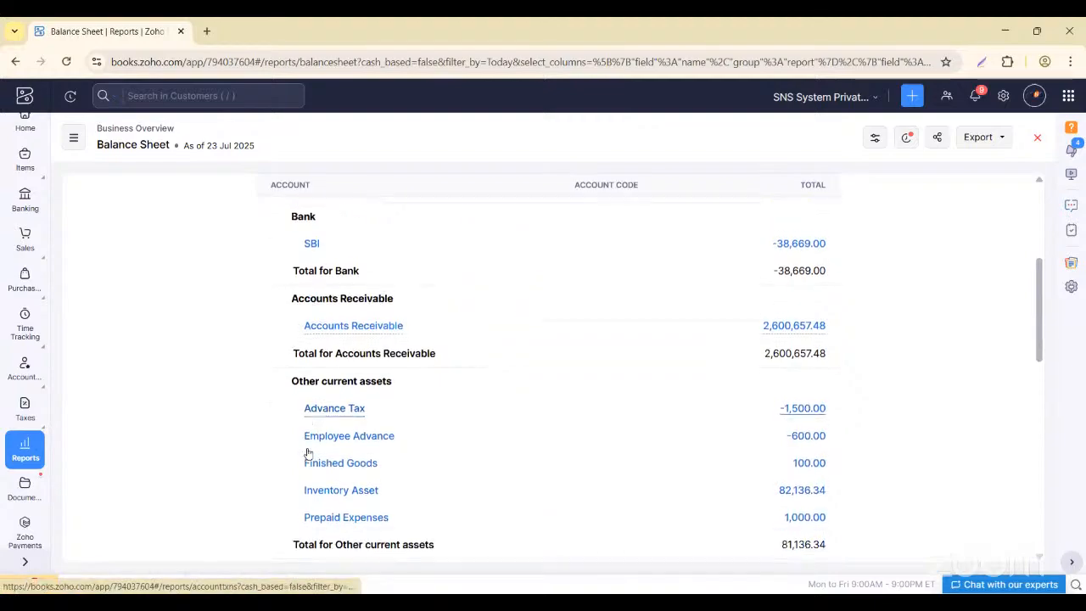
scroll(314, 478, "down", 1)
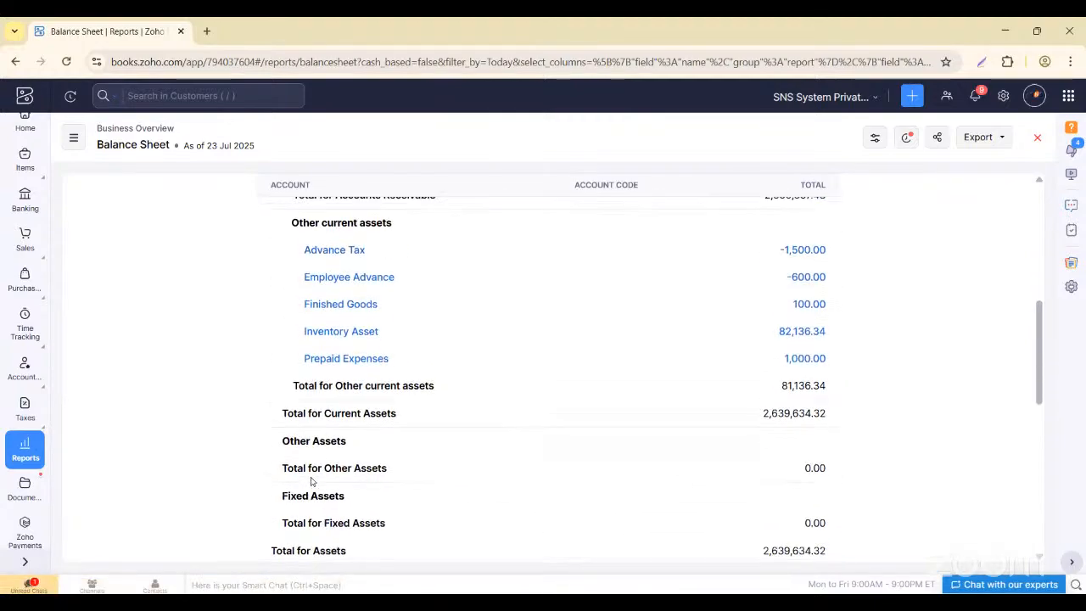
scroll(322, 450, "down", 2)
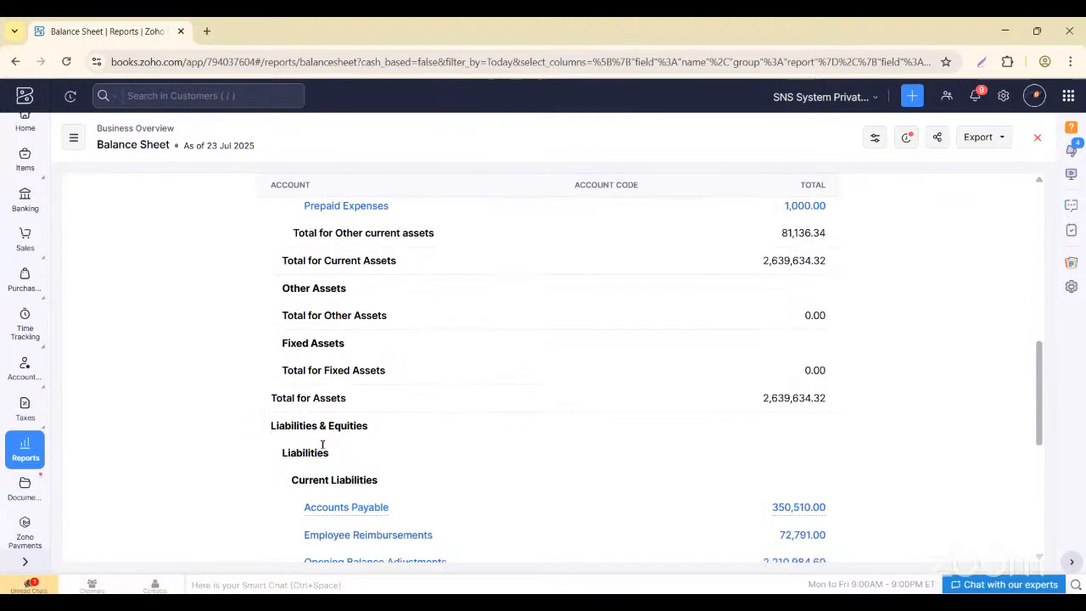
scroll(319, 441, "down", 1)
scroll(319, 441, "down", 1)
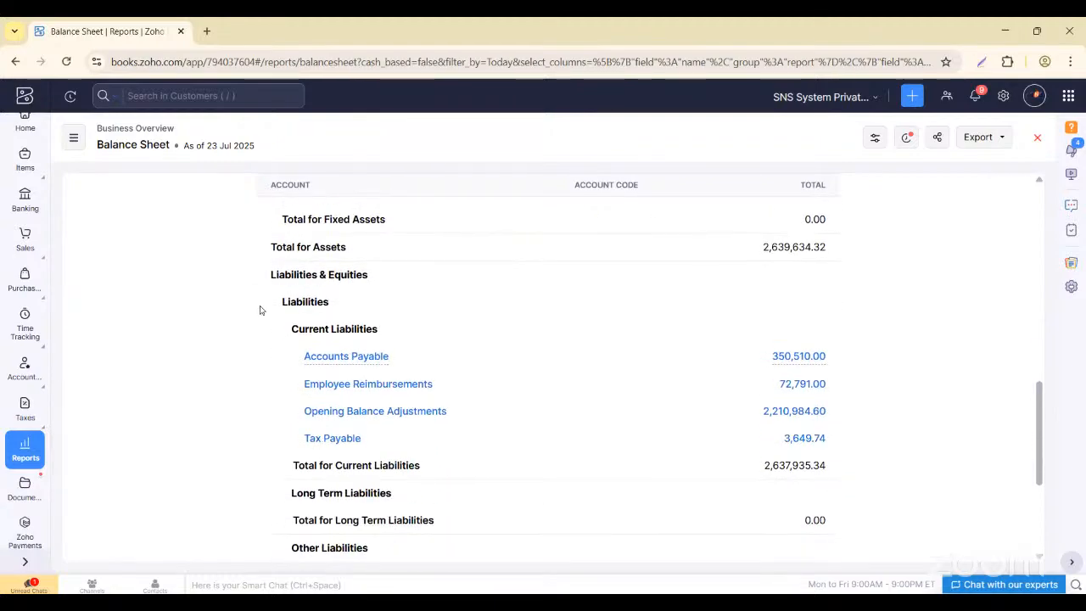
scroll(320, 482, "down", 2)
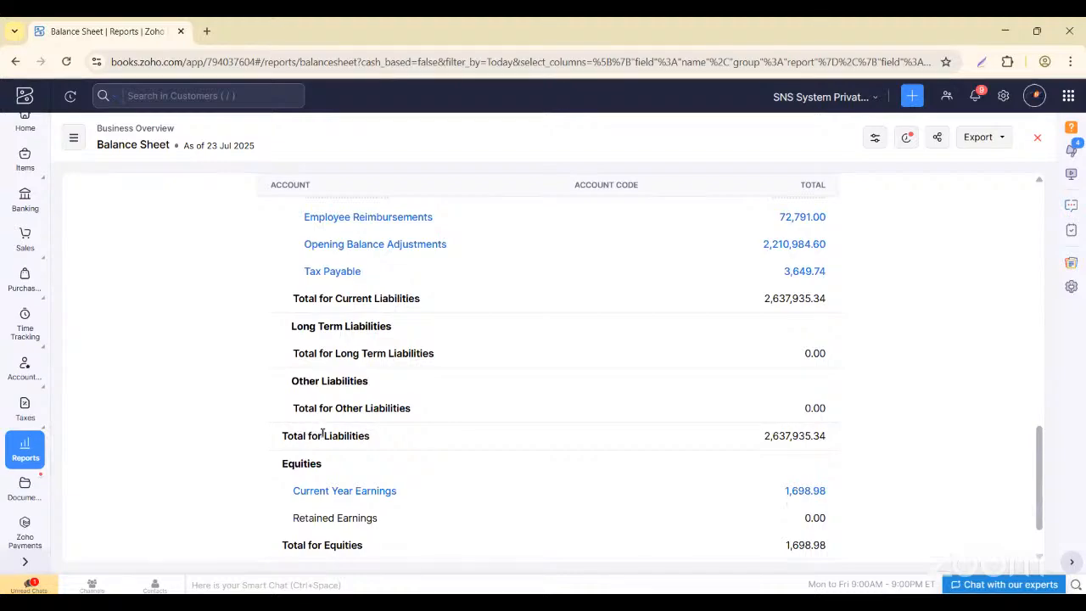
scroll(393, 449, "down", 1)
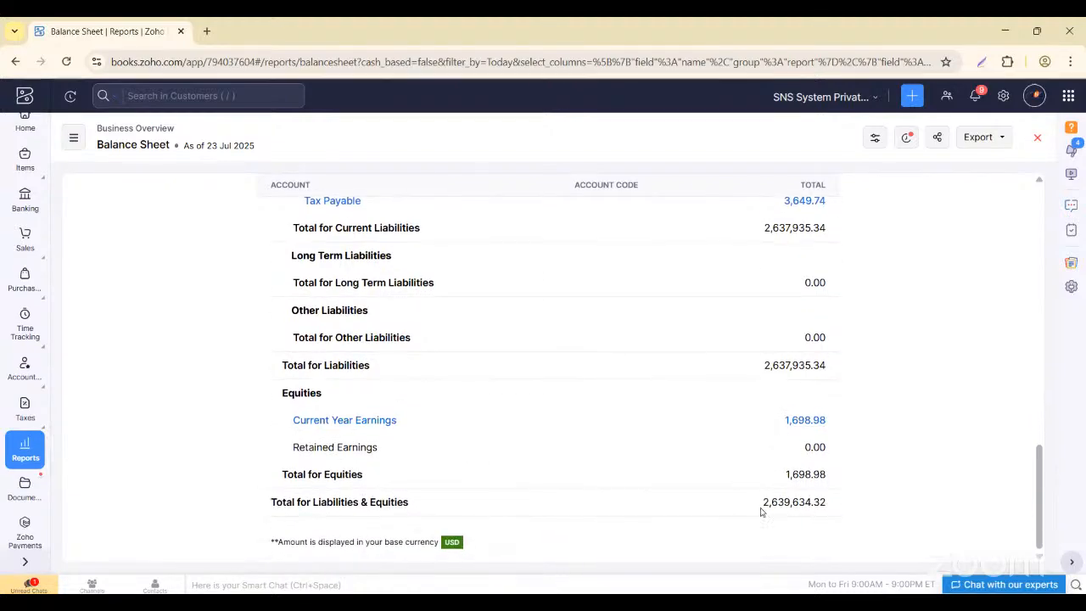
Compare the Balance Sheet's total for assets with its total for liabilities and equities.
scroll(761, 511, "up", 5)
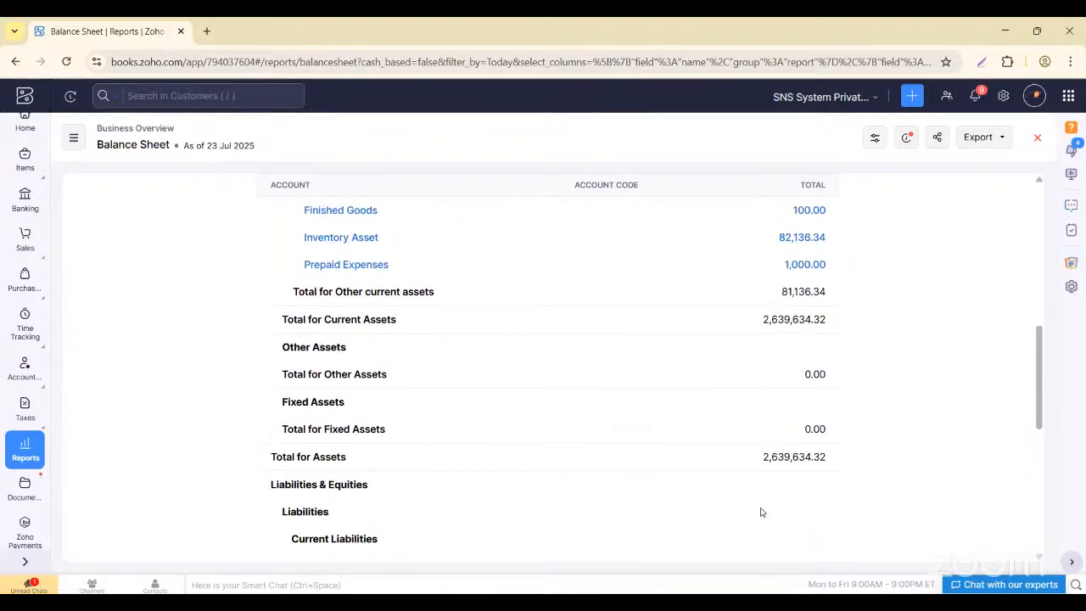
scroll(760, 510, "down", 4)
scroll(631, 550, "down", 2)
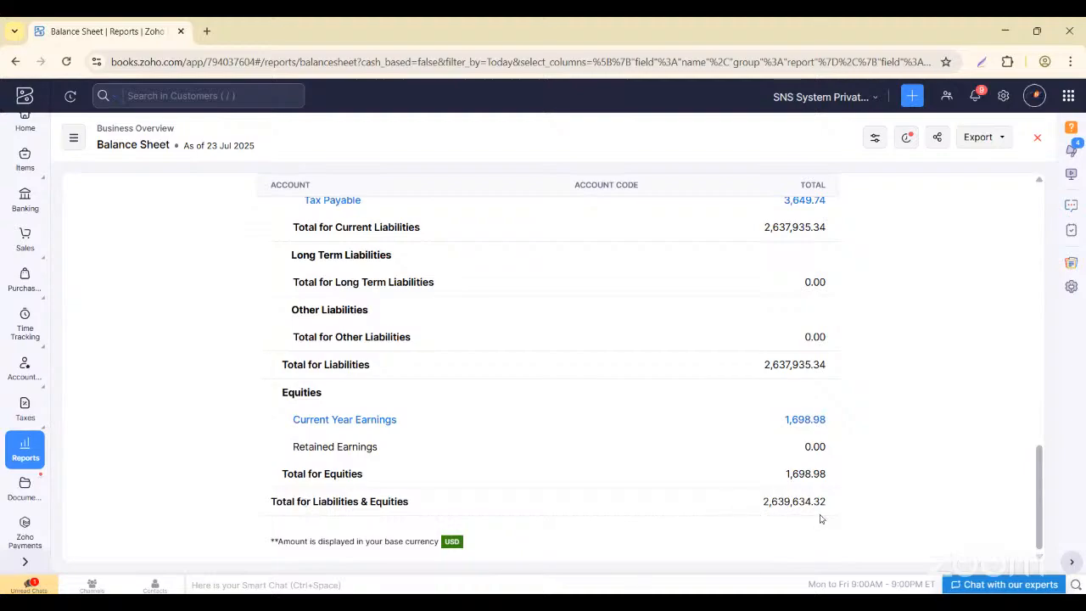
scroll(822, 517, "up", 2)
scroll(821, 517, "up", 3)
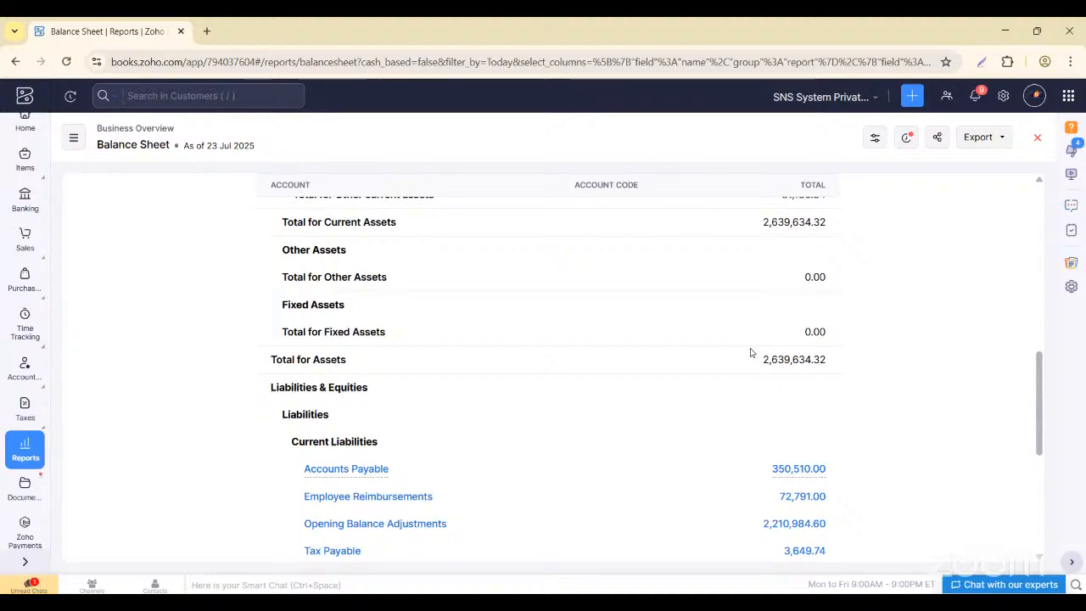
Search the Reports Center for "tri", open the Trial Balance report and review its net debit and credit columns down to the totals.
left_click(19, 454)
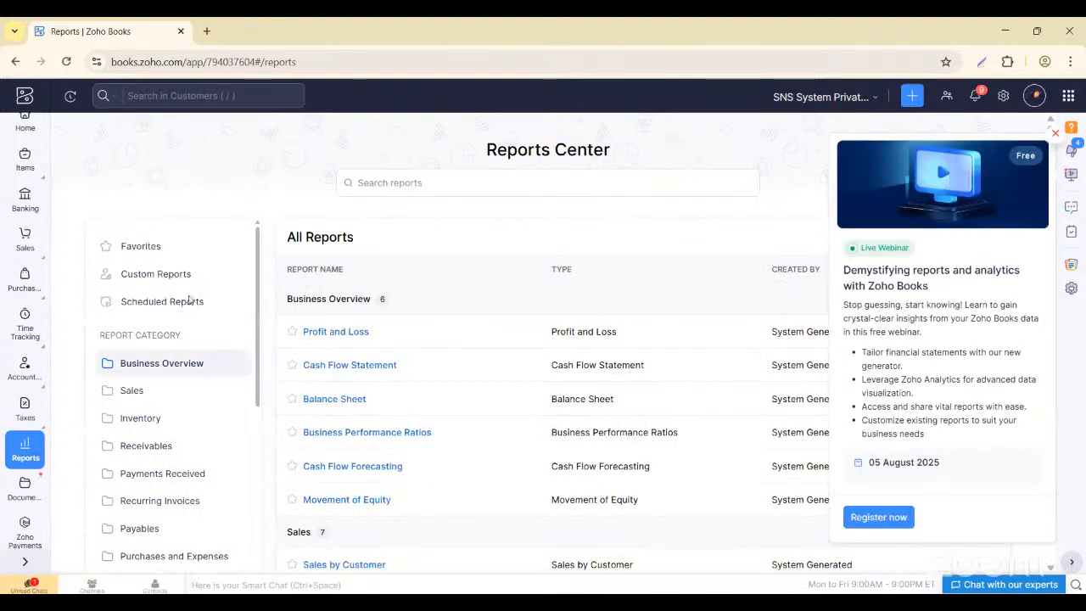
left_click(398, 193)
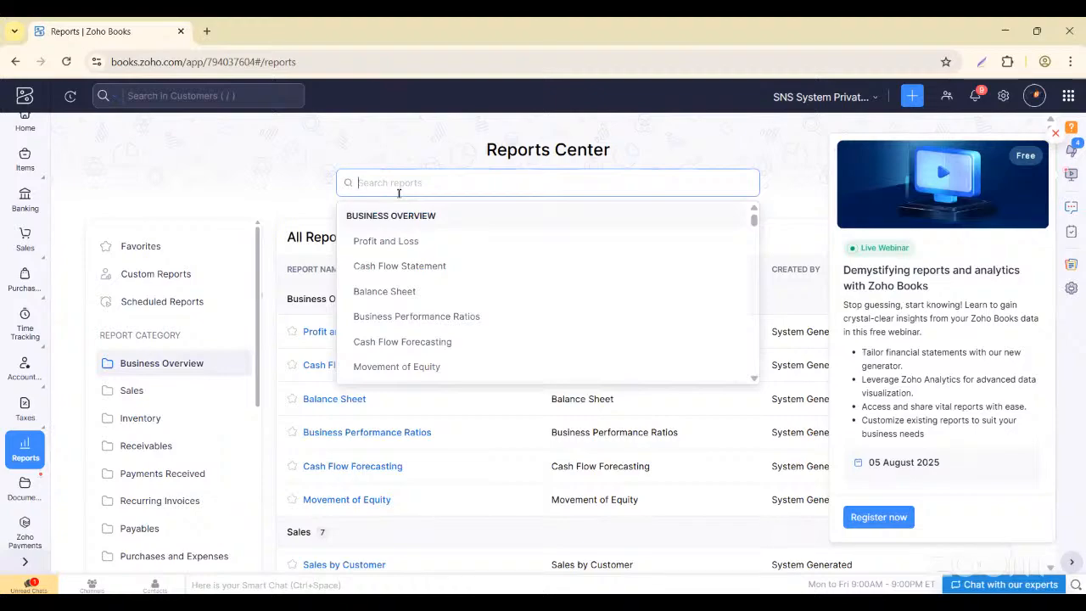
type("tri")
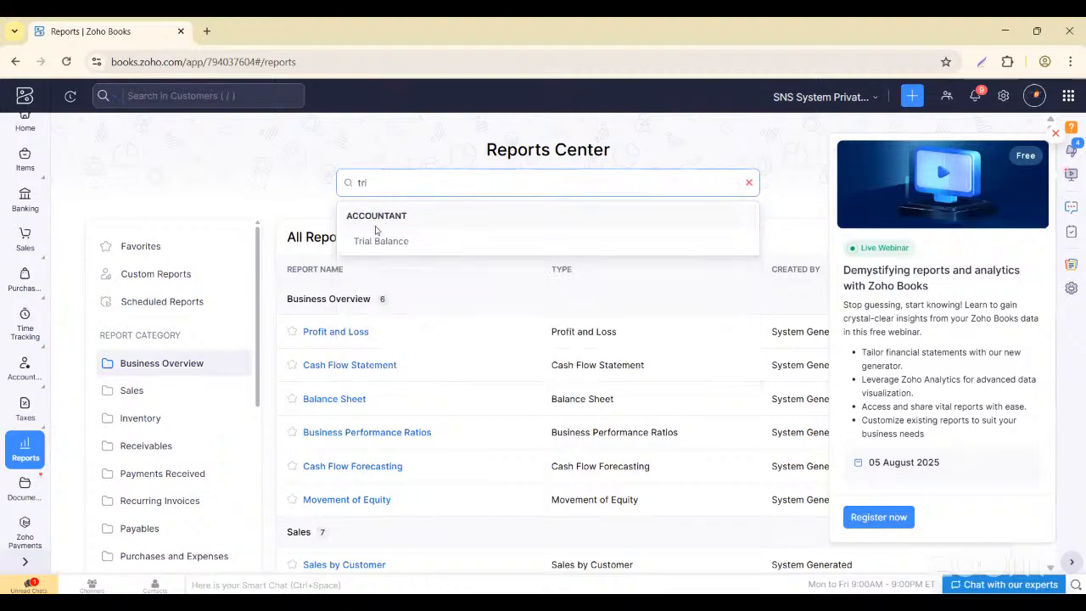
left_click(376, 242)
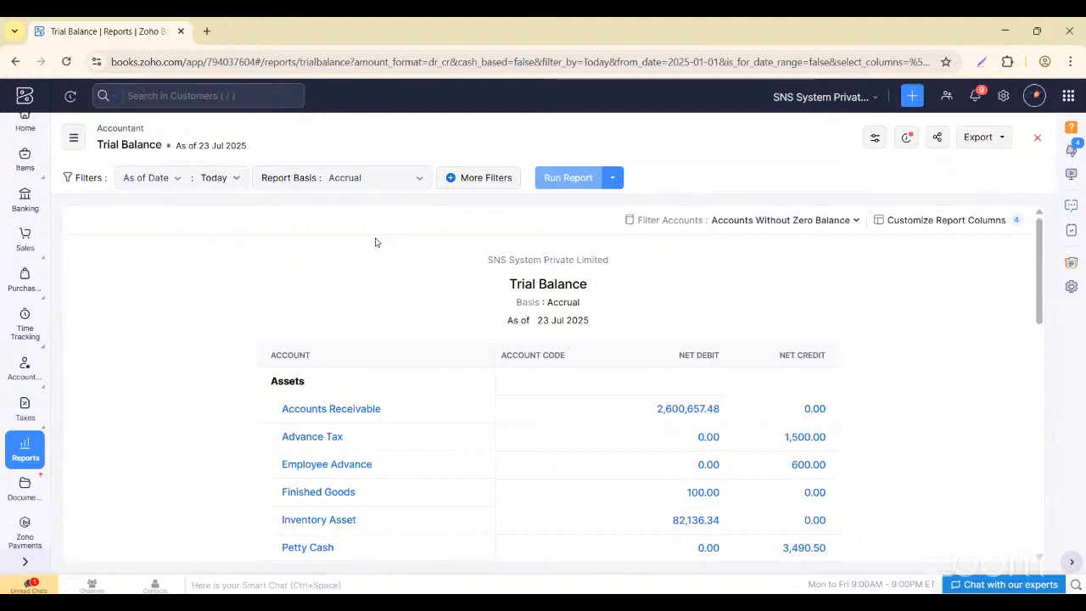
scroll(742, 342, "down", 4)
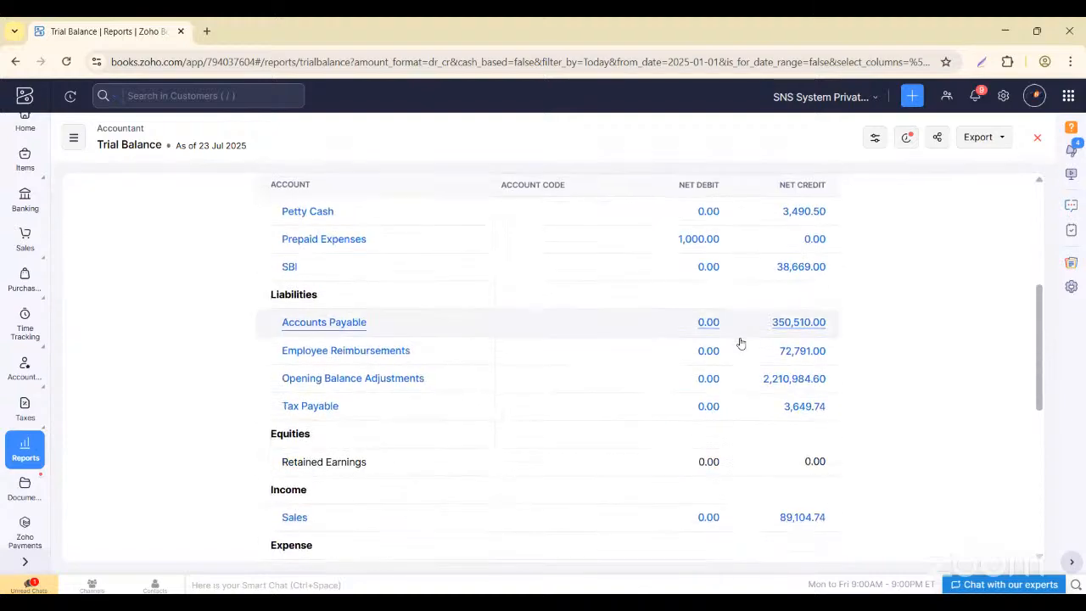
scroll(741, 343, "down", 5)
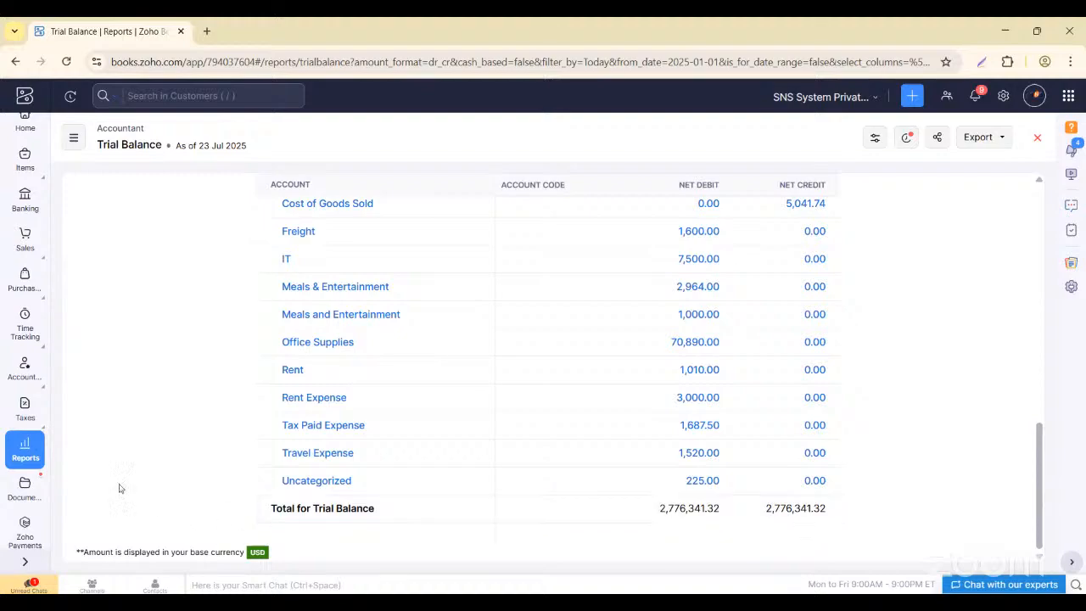
Go back to the reports list, open the Cash Flow Statement and review its operating, investing and financing activities.
left_click(23, 450)
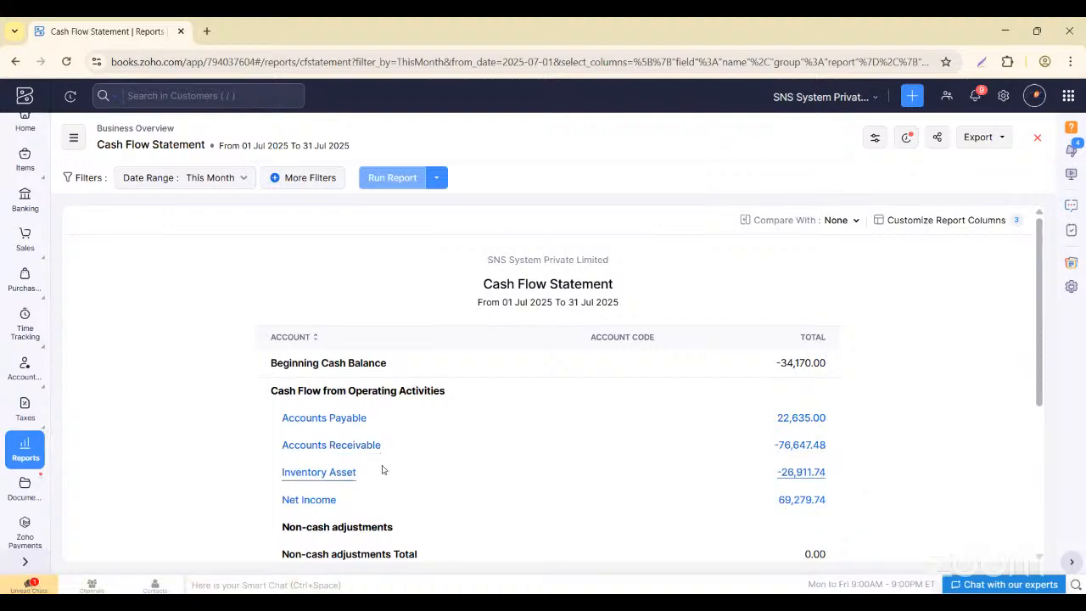
scroll(385, 472, "down", 3)
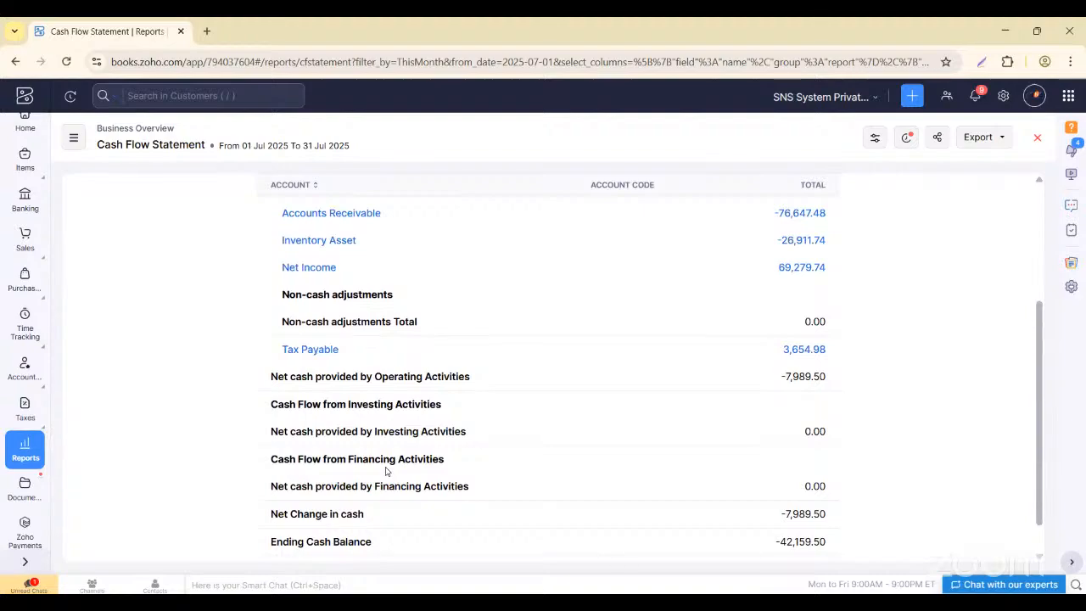
scroll(386, 472, "up", 2)
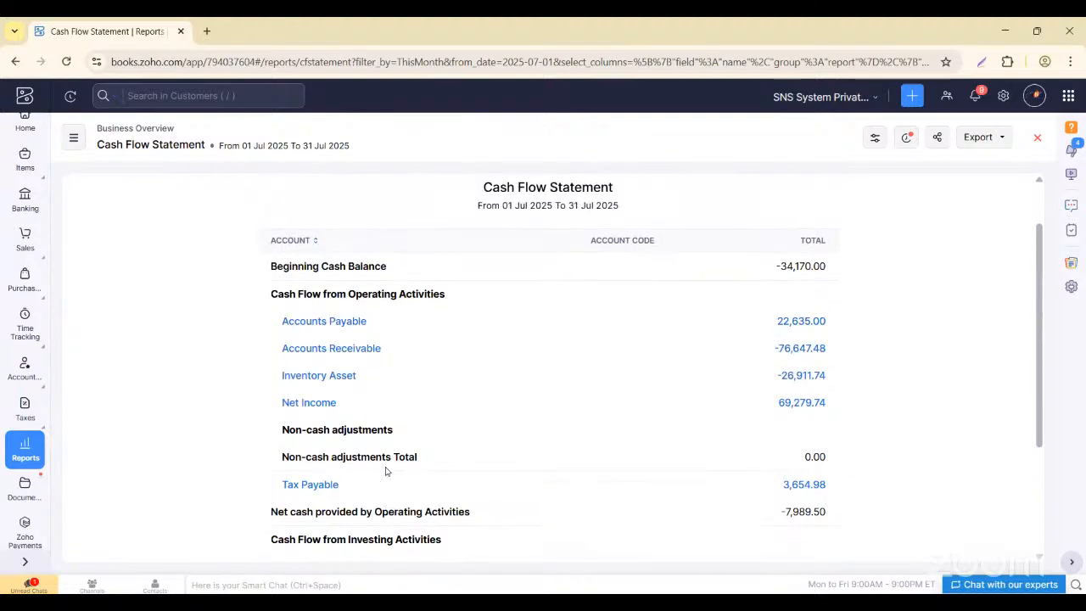
Review the rest of the Cash Flow Statement down to the ending cash balance and return to the Reports Center.
scroll(386, 472, "down", 3)
scroll(386, 472, "down", 2)
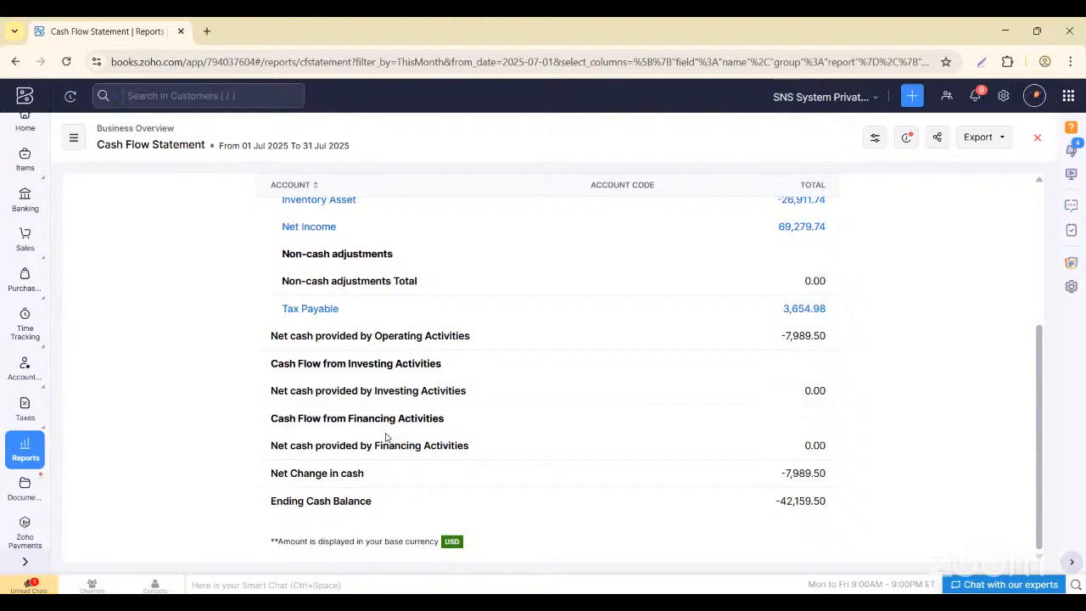
left_click(25, 459)
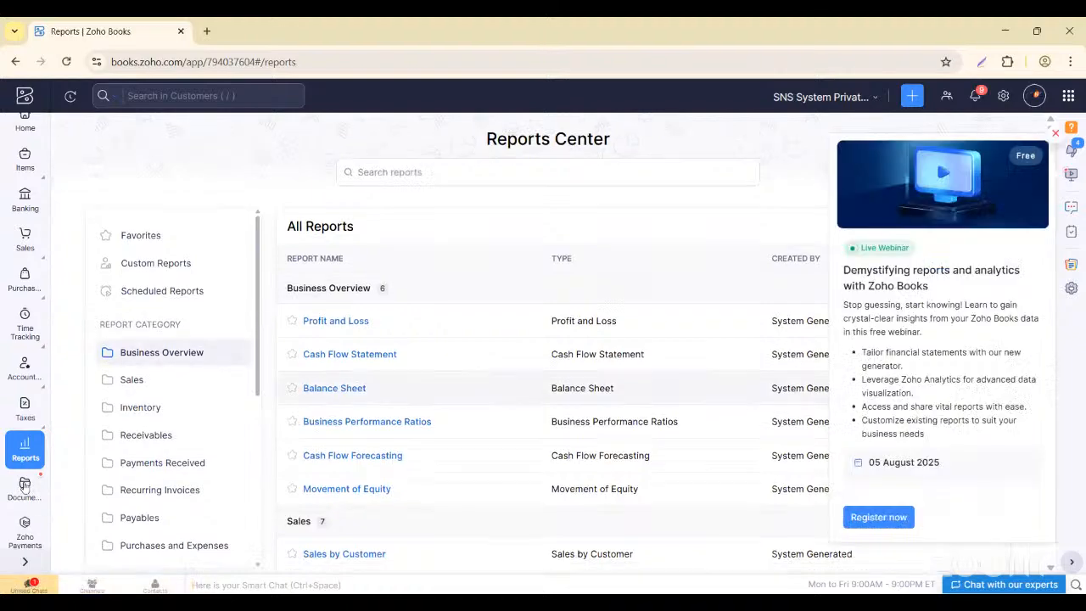
Browse the Receivables and Payables report categories, looking through the reports listed in each.
left_click(153, 432)
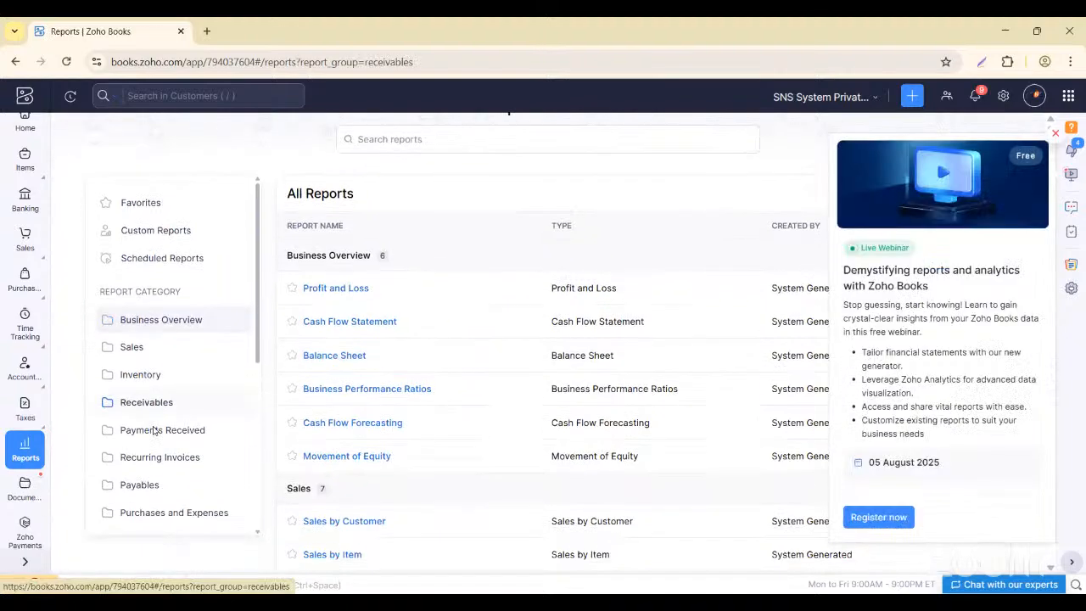
scroll(418, 343, "up", 2)
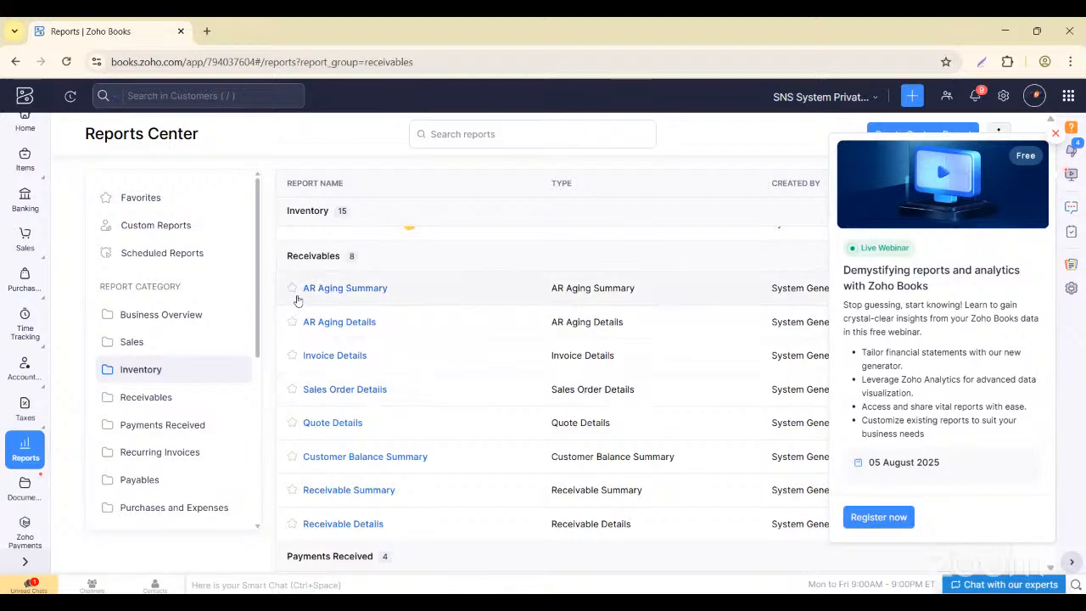
scroll(362, 357, "down", 3)
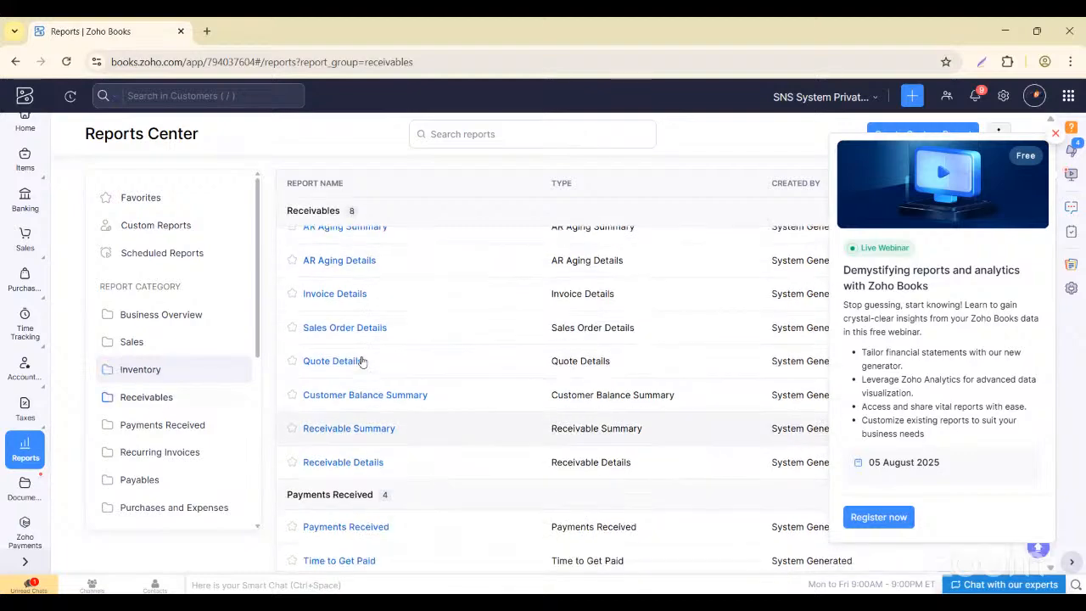
scroll(362, 360, "down", 4)
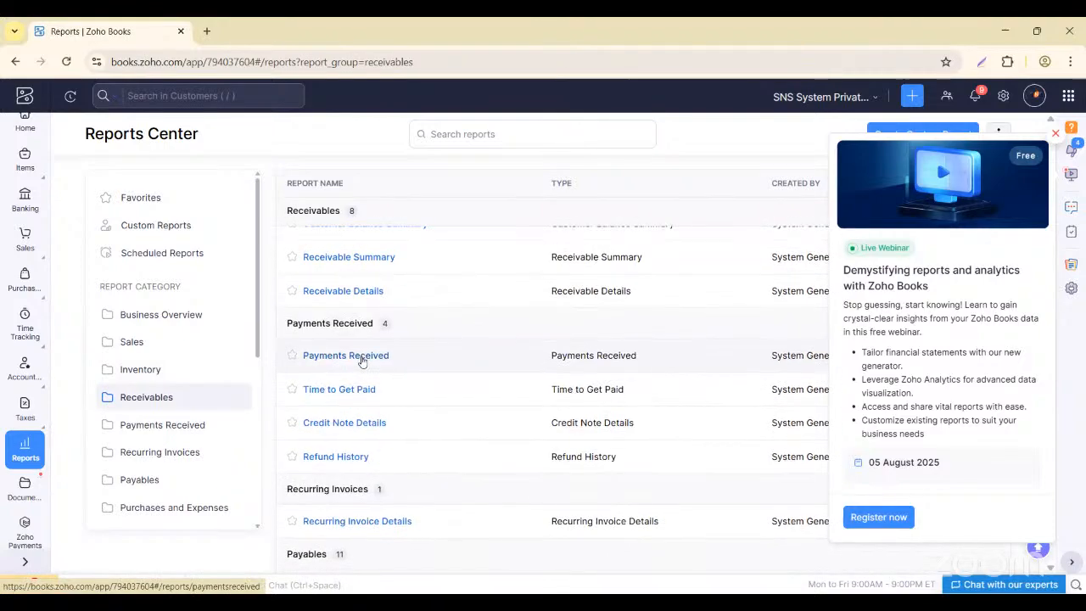
scroll(362, 360, "up", 3)
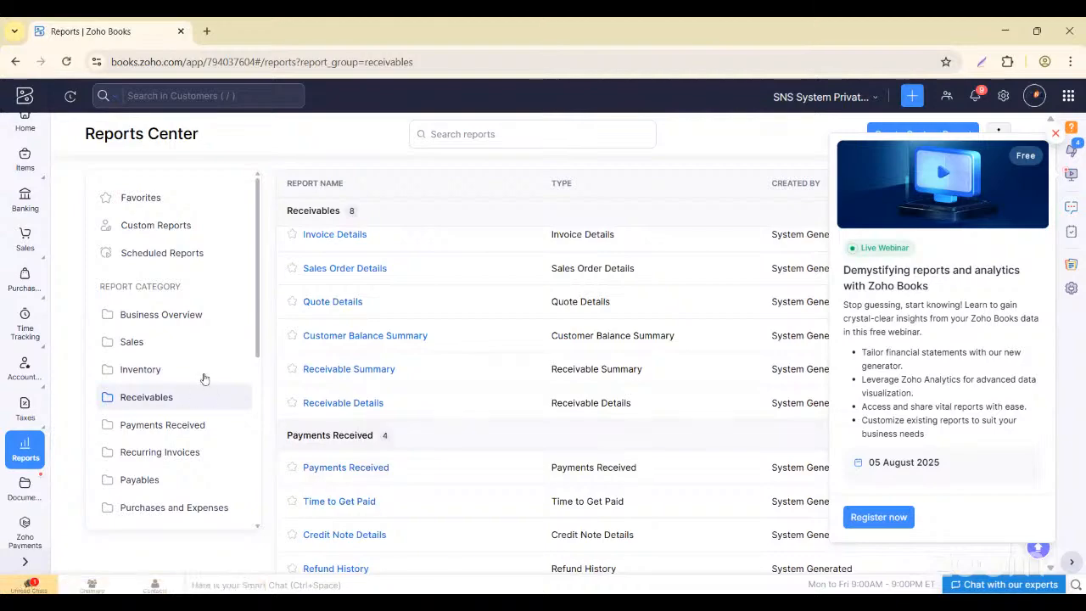
left_click(145, 479)
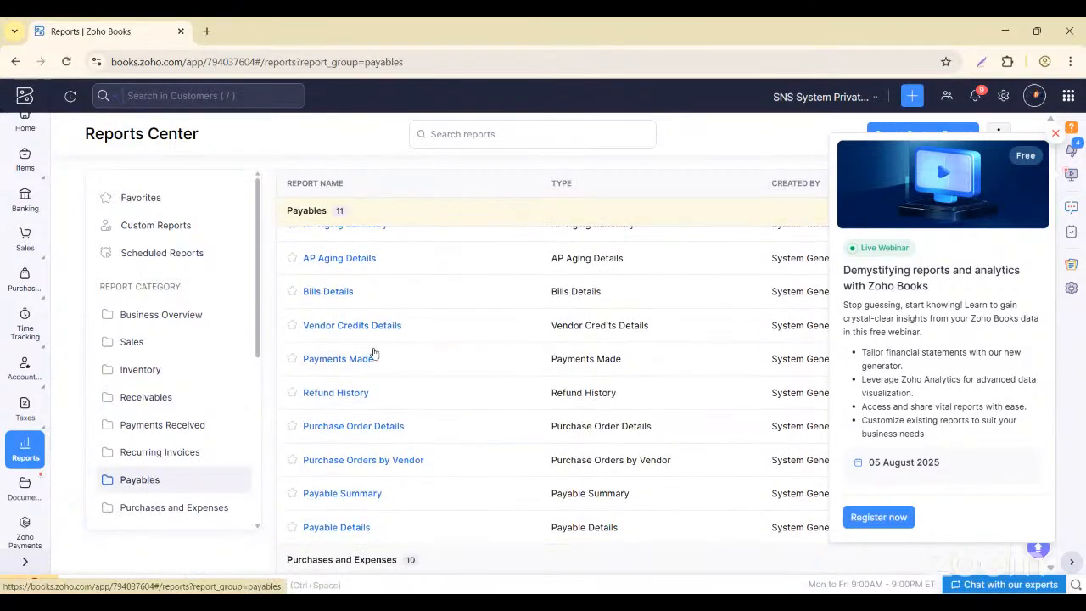
scroll(376, 337, "up", 1)
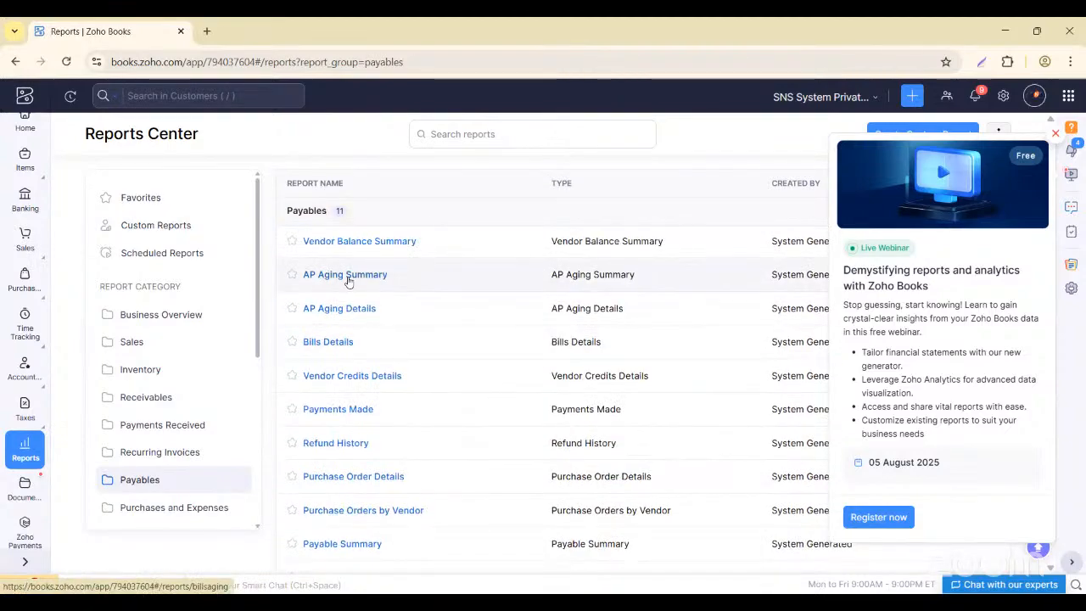
Return to the Receivables category, open the AR Aging Summary and review the customers' outstanding amounts by aging interval down to the totals.
left_click(150, 396)
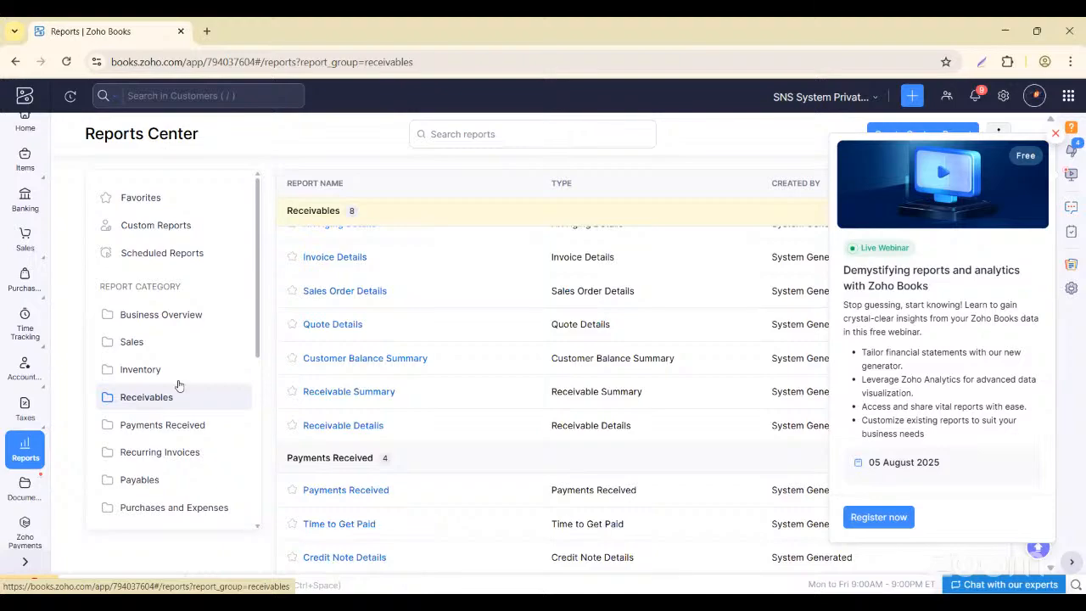
scroll(346, 245, "up", 1)
left_click(346, 245)
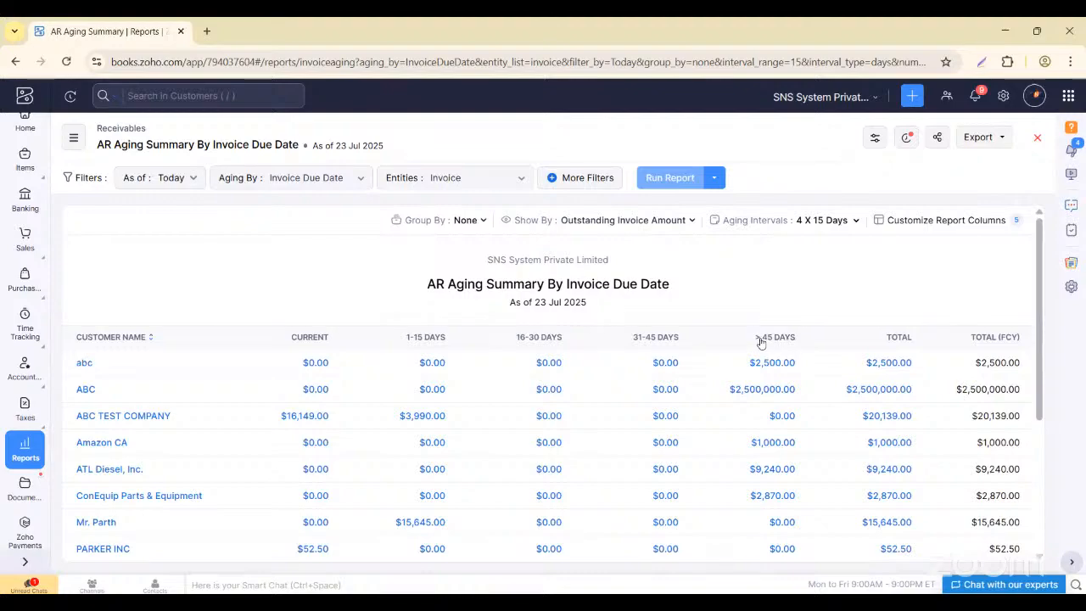
scroll(774, 346, "down", 2)
scroll(774, 346, "down", 2)
scroll(789, 352, "up", 1)
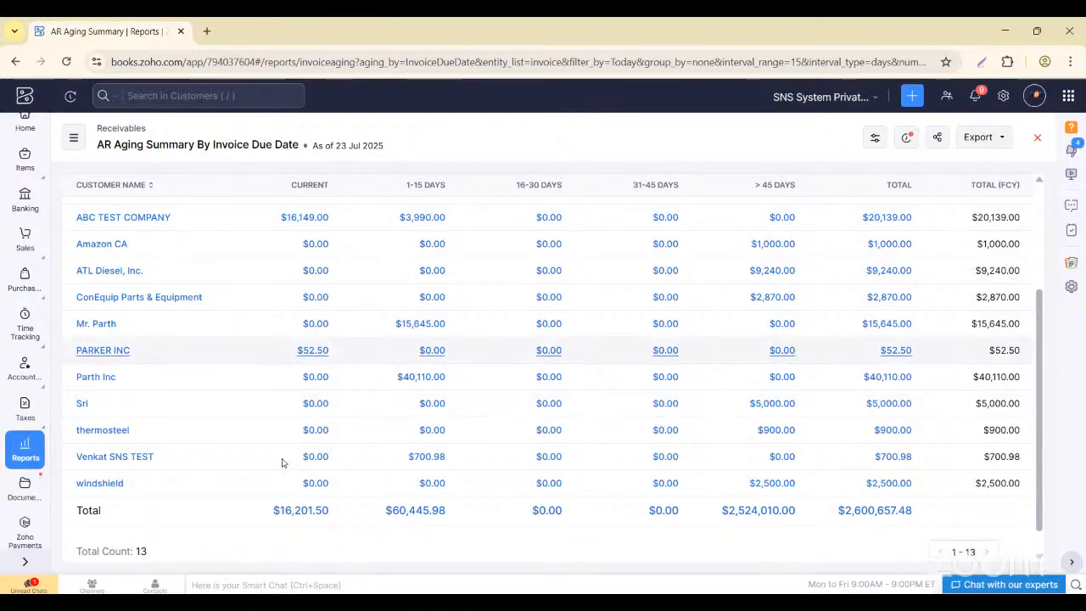
Search the Reports Center for "audit trail", open the Activity Logs & Audit Trail report and review its recent entries.
left_click(30, 456)
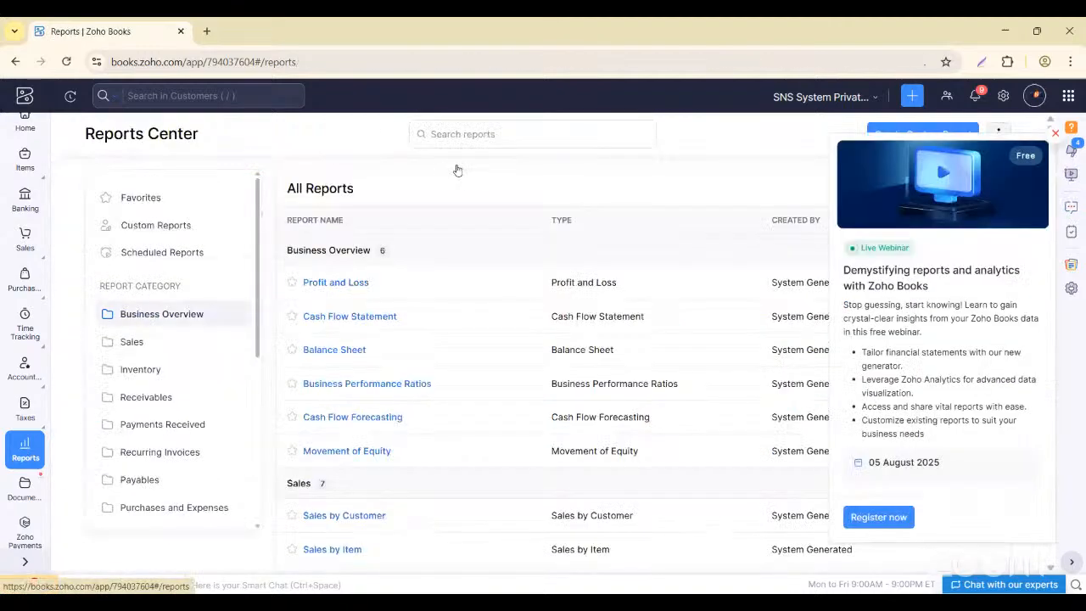
left_click(467, 132)
type("a")
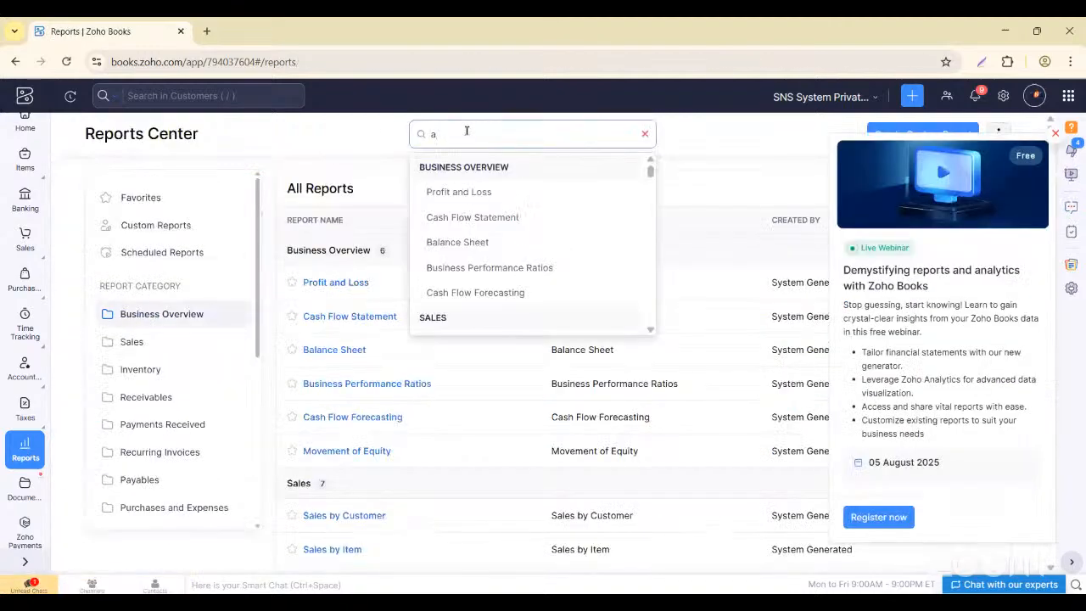
type("udit t")
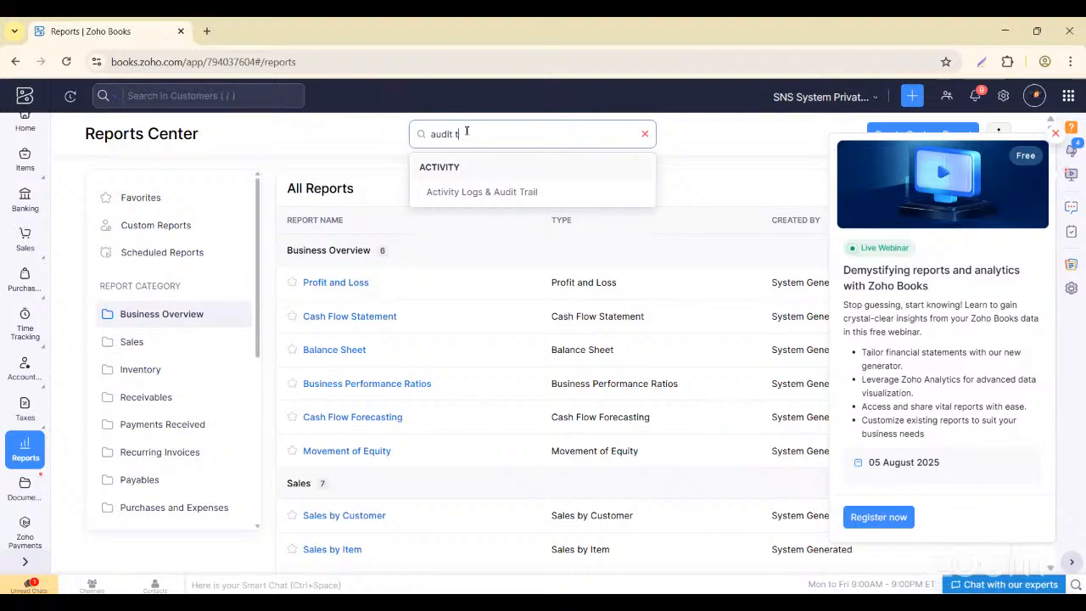
type("rail")
left_click(473, 193)
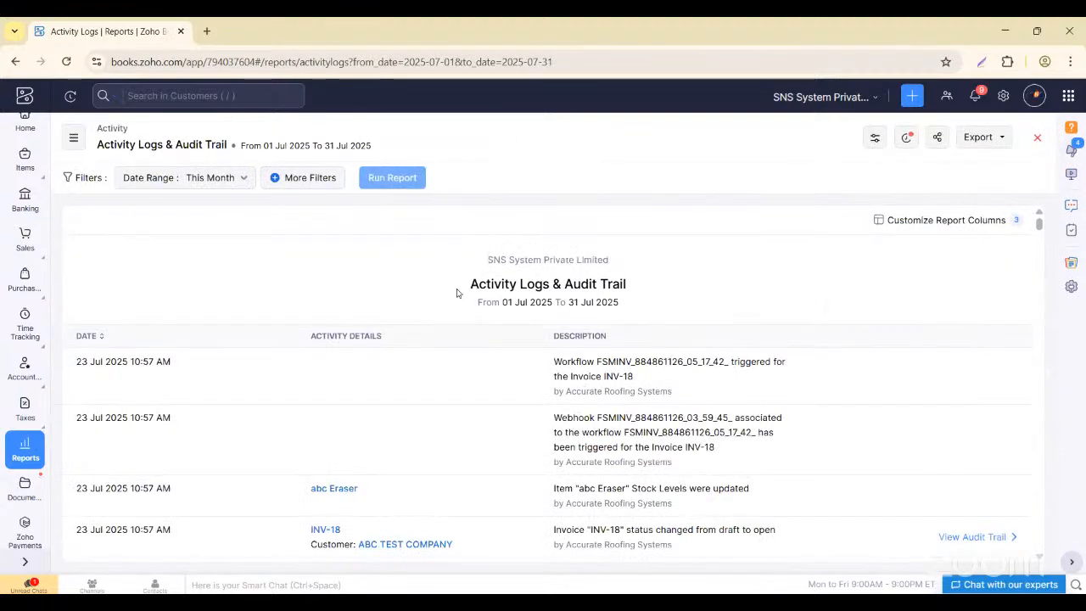
scroll(365, 444, "down", 1)
scroll(365, 446, "down", 1)
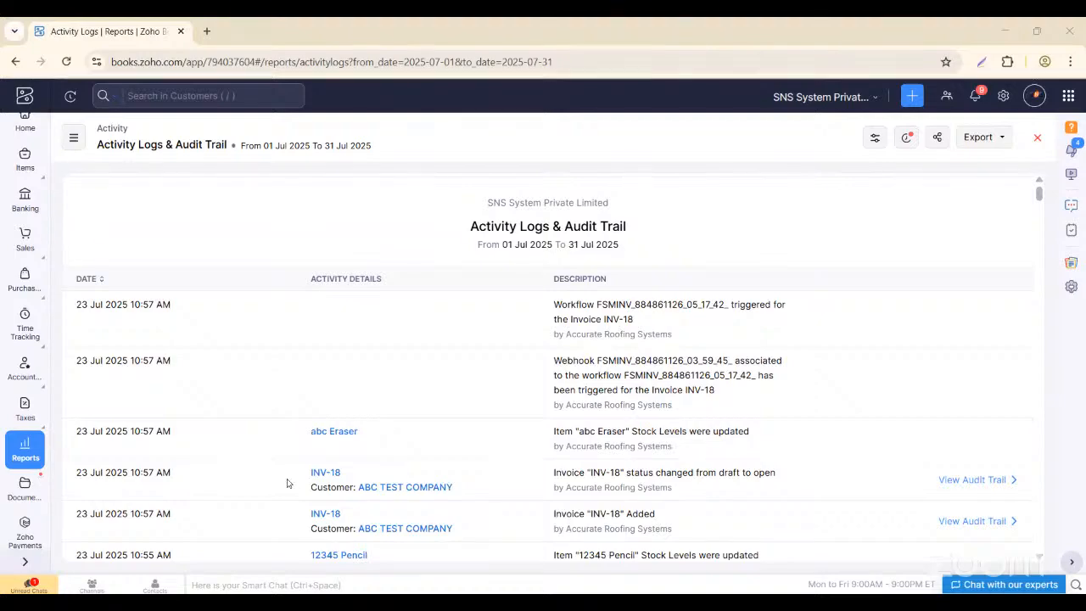
Switch to the Google Slides training deck, leave the current slideshow and present from the Table of Contents slide.
key("alt+Tab")
key("Escape")
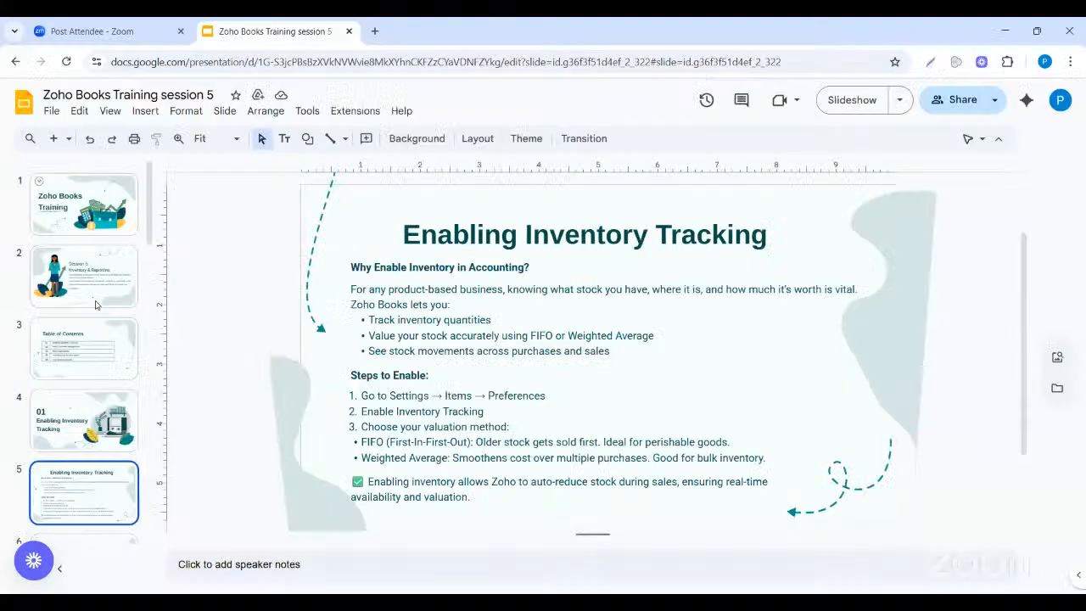
left_click(97, 335)
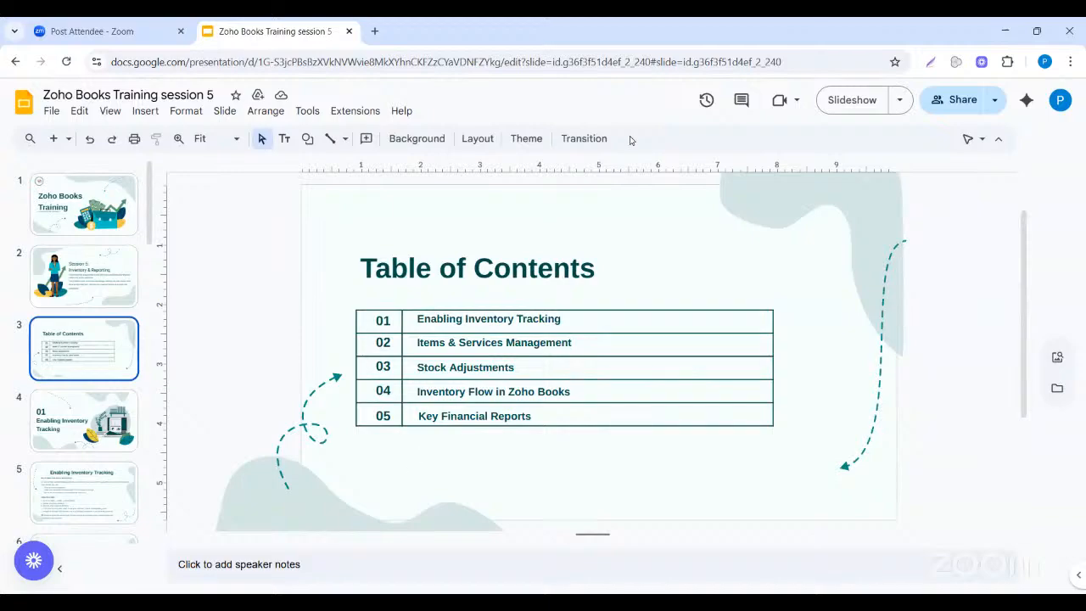
key("ctrl+F5")
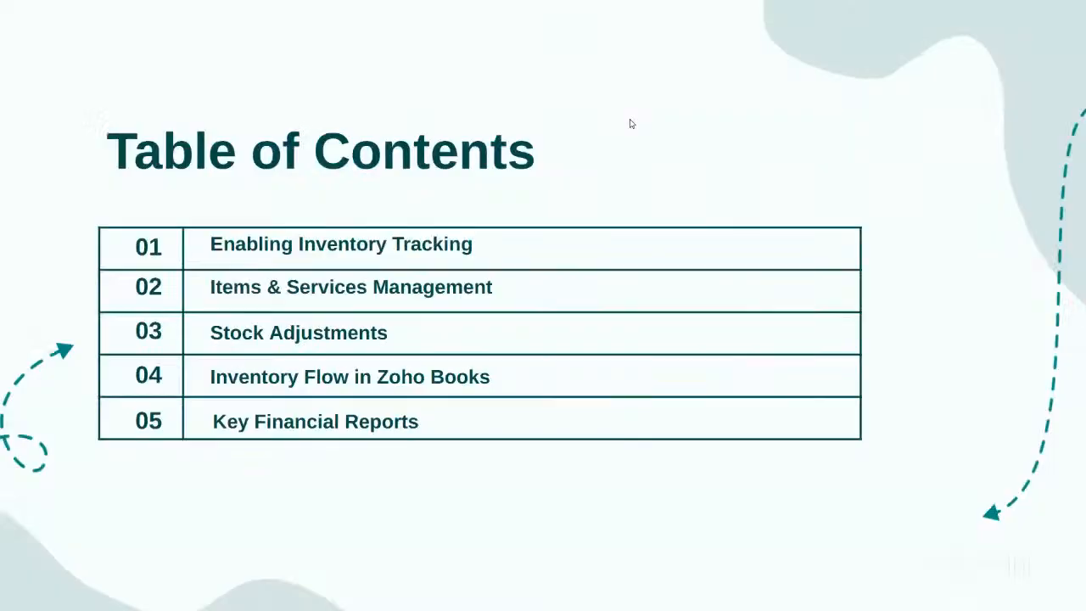